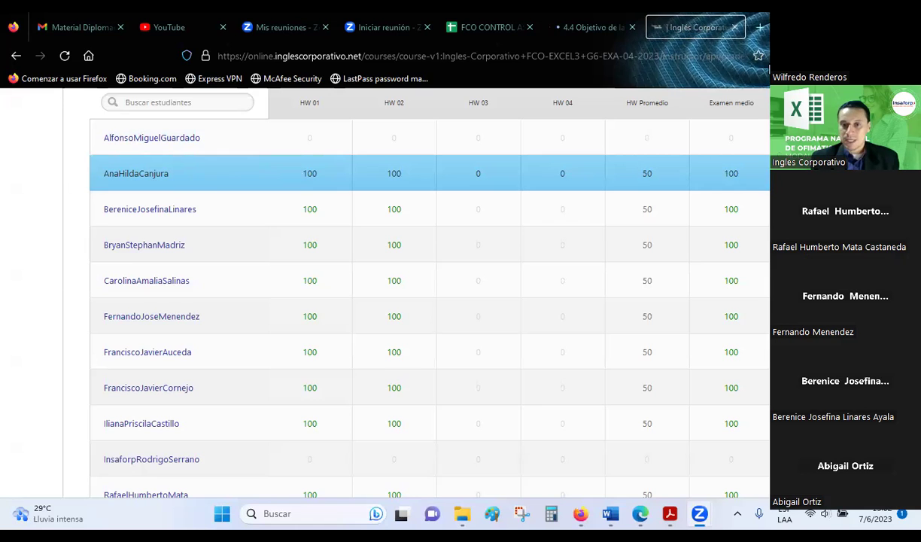
Step: Snip the Inglés Corporativo gradebook with its homework grades in Snipping Tool and open the capture
scroll(577, 251, "up", 5)
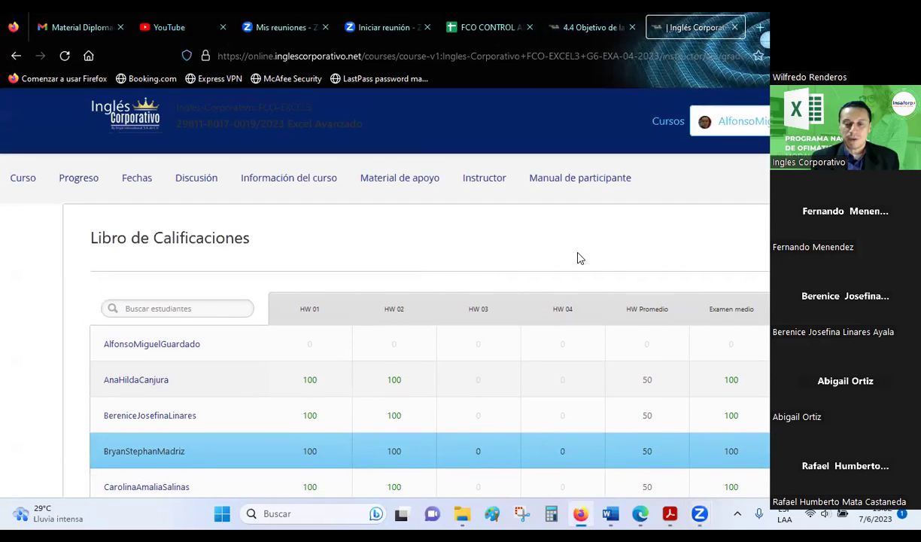
scroll(578, 251, "down", 2)
left_click(519, 516)
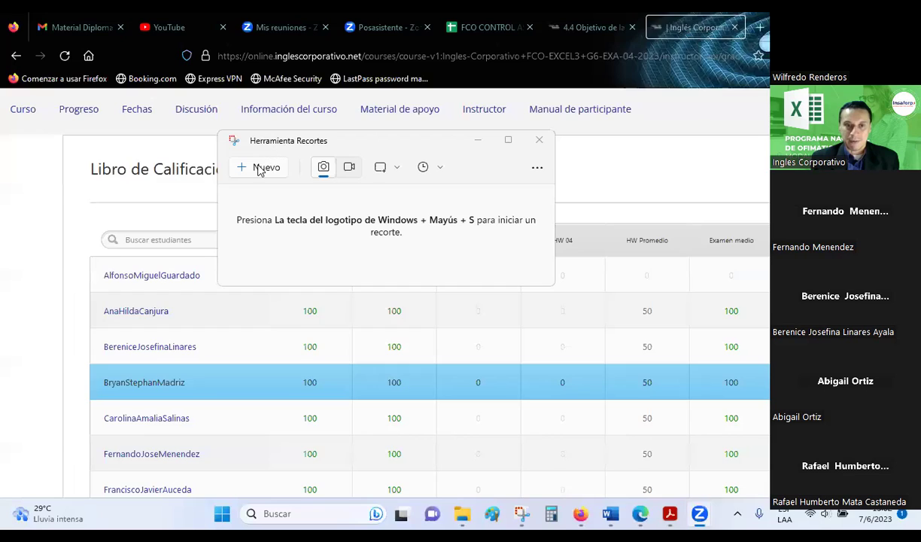
left_click(258, 170)
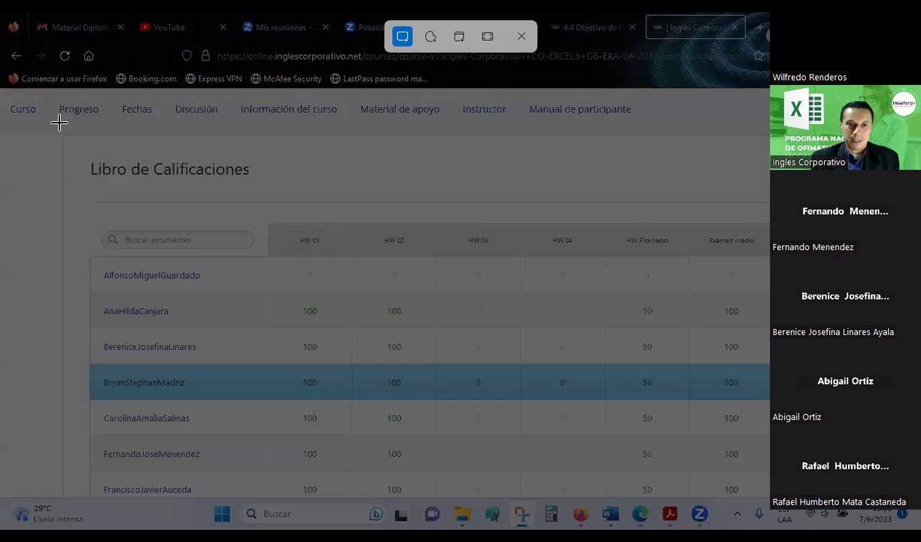
left_click_drag(60, 121, 798, 478)
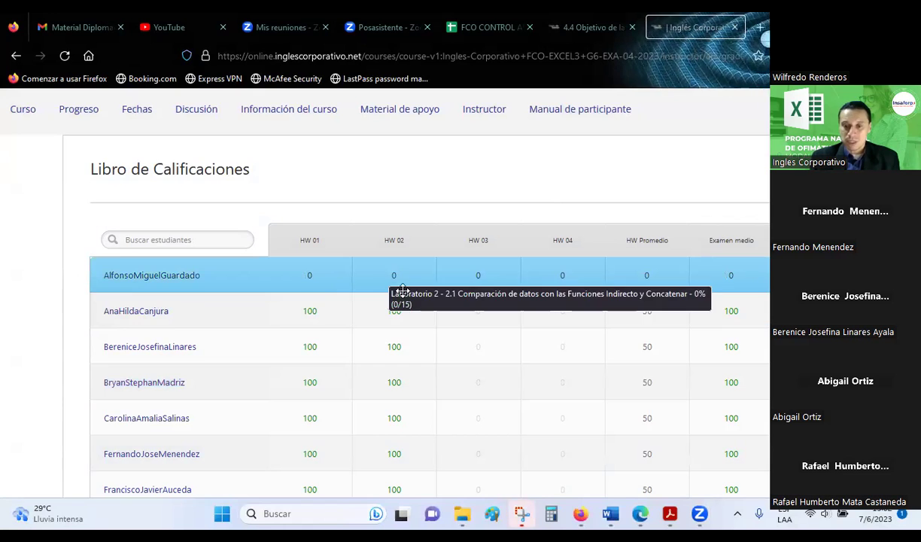
left_click(520, 514)
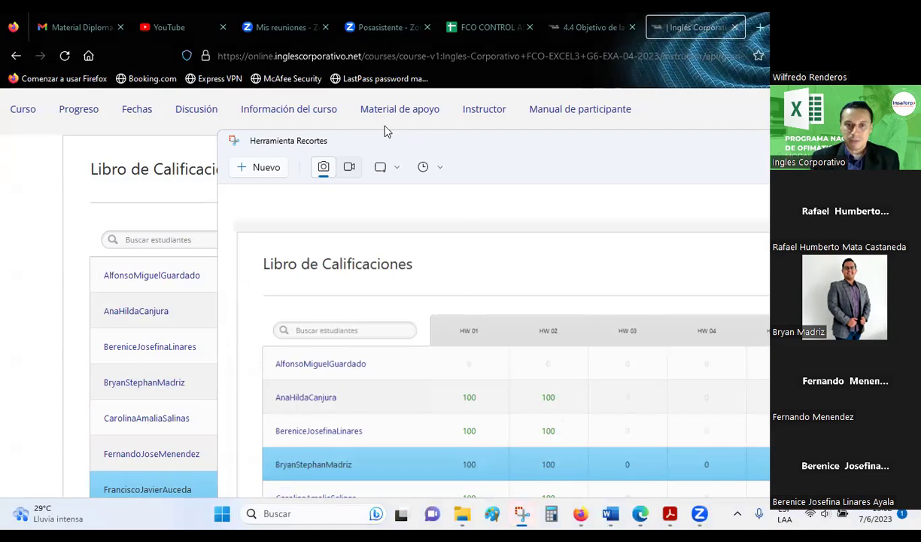
Step: Circle the HW 03 to HW Promedio columns in red on the snip, then minimize Snipping Tool
left_click_drag(368, 135, 182, 91)
mouse_move(387, 307)
left_mouse_down()
mouse_move(456, 466)
mouse_move(640, 304)
left_mouse_up()
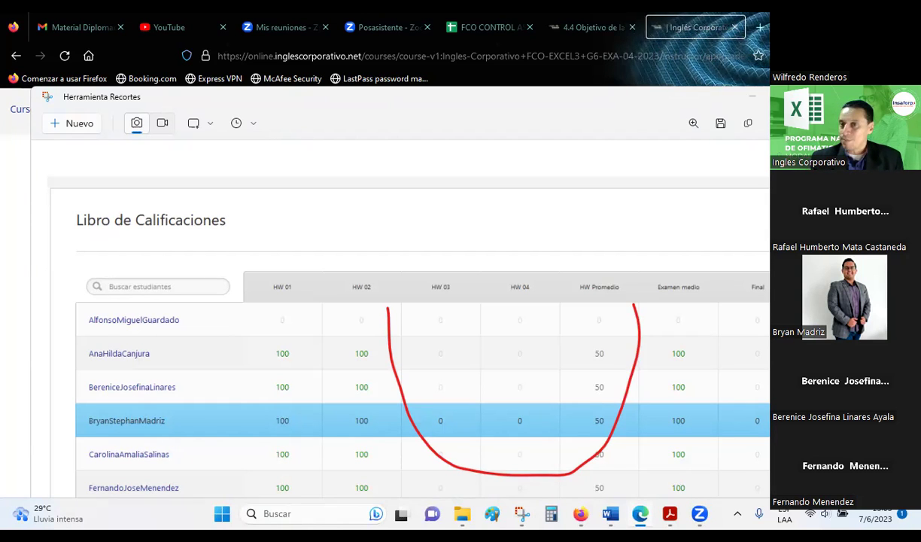
left_click(690, 27)
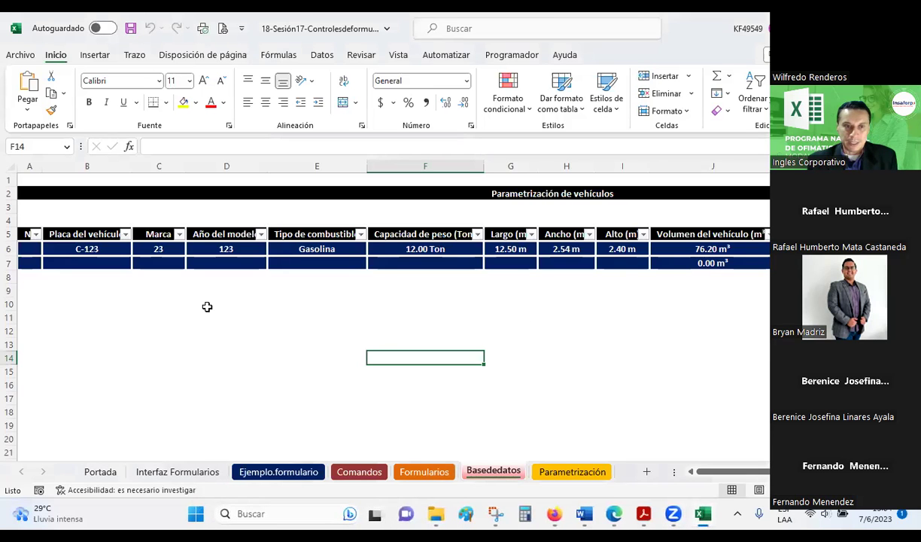
Step: Switch to the Ejemplo.formulario sheet and glance at the workbook's file name and location
left_click(300, 475)
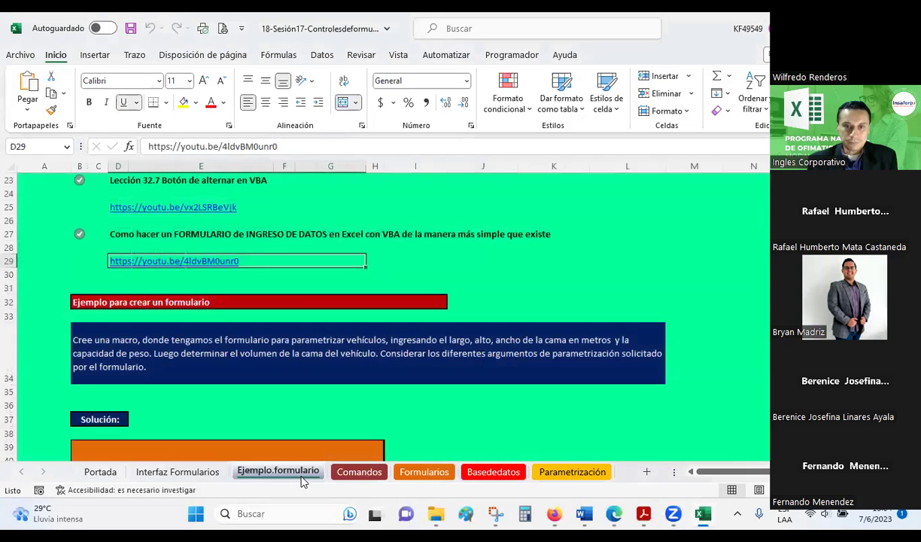
left_click(382, 33)
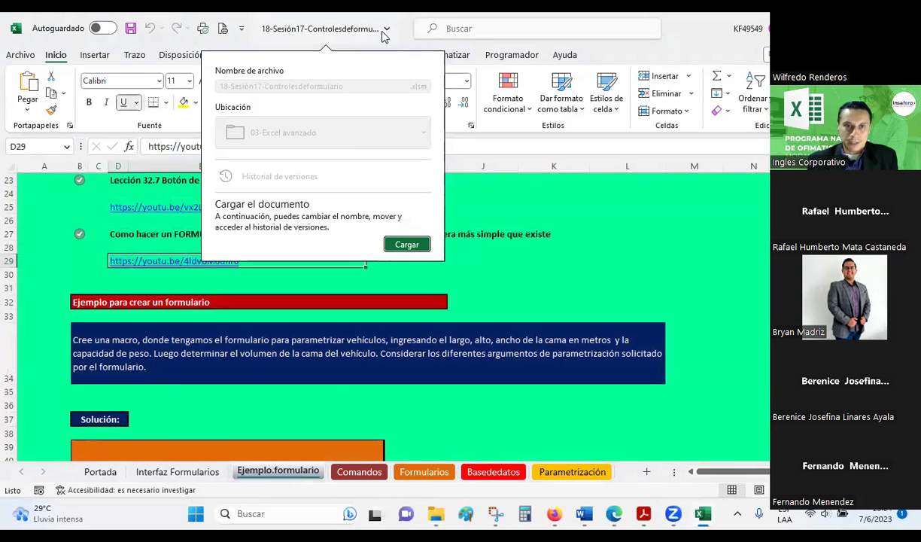
key("Escape")
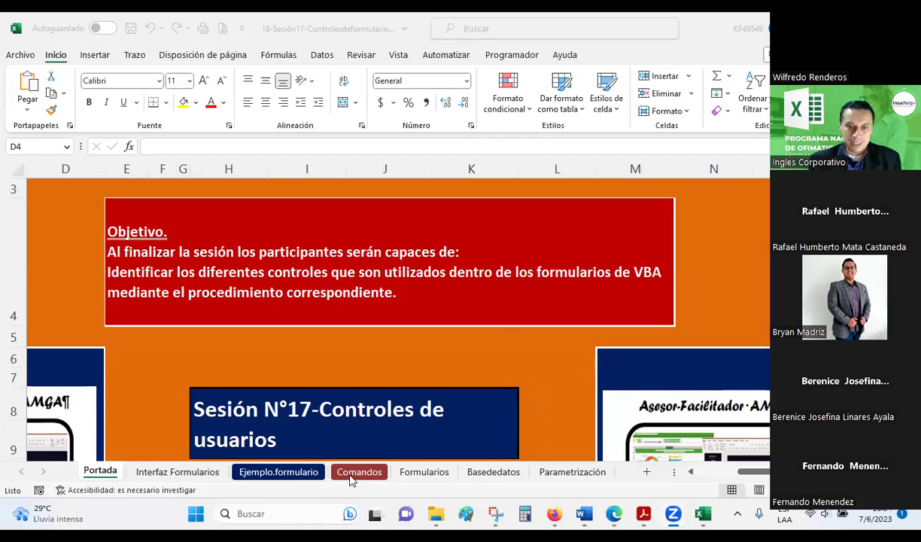
Step: Snip the orange vehicle parametrization form on the Ejemplo.formulario sheet
left_click(298, 471)
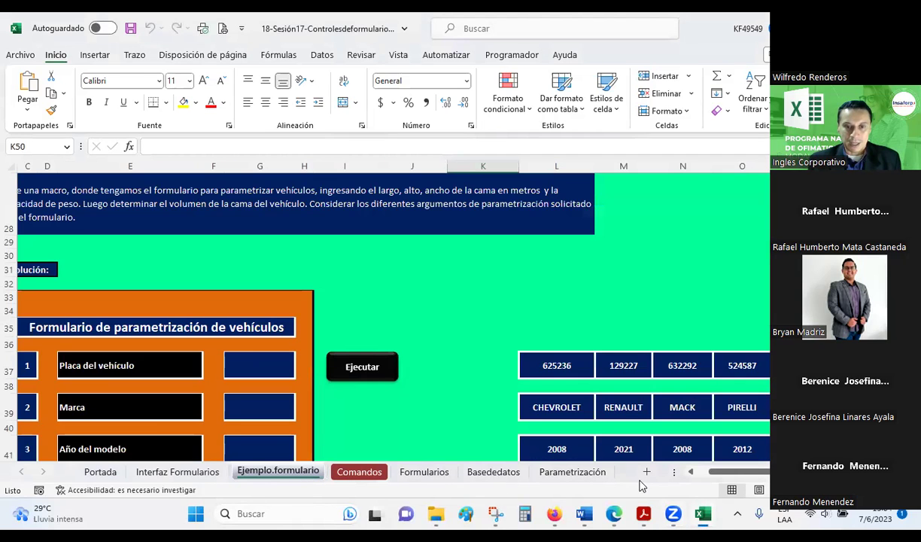
scroll(402, 319, "left", 2)
left_click(437, 322)
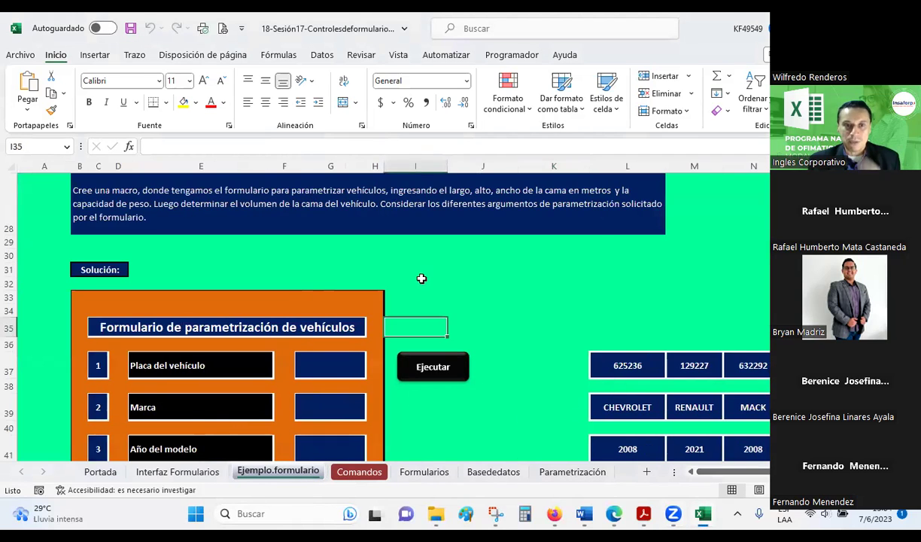
scroll(419, 277, "down", 1)
scroll(329, 258, "down", 2)
scroll(329, 258, "down", 1)
scroll(329, 258, "up", 1)
scroll(354, 258, "down", 2)
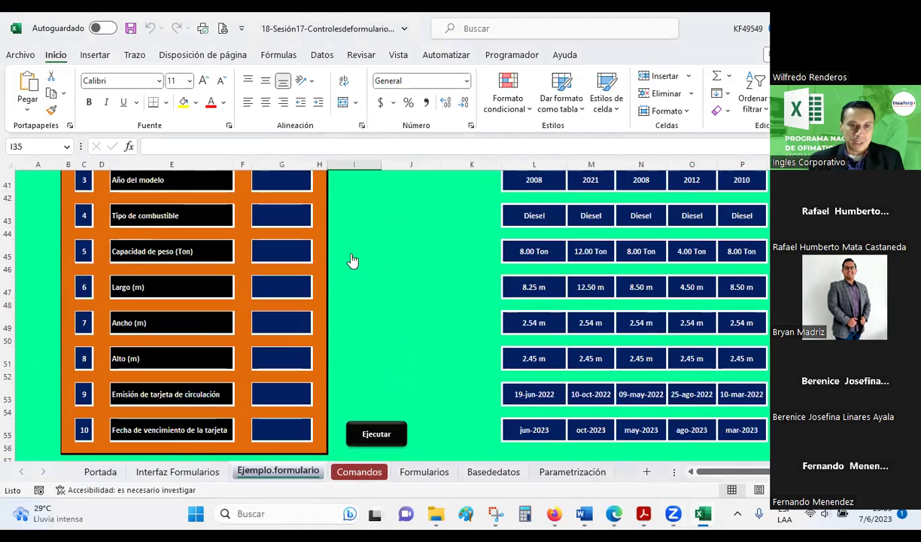
scroll(353, 259, "up", 3)
scroll(351, 256, "down", 3)
scroll(350, 253, "up", 2)
scroll(350, 253, "up", 1)
scroll(350, 253, "down", 1)
scroll(350, 253, "down", 1)
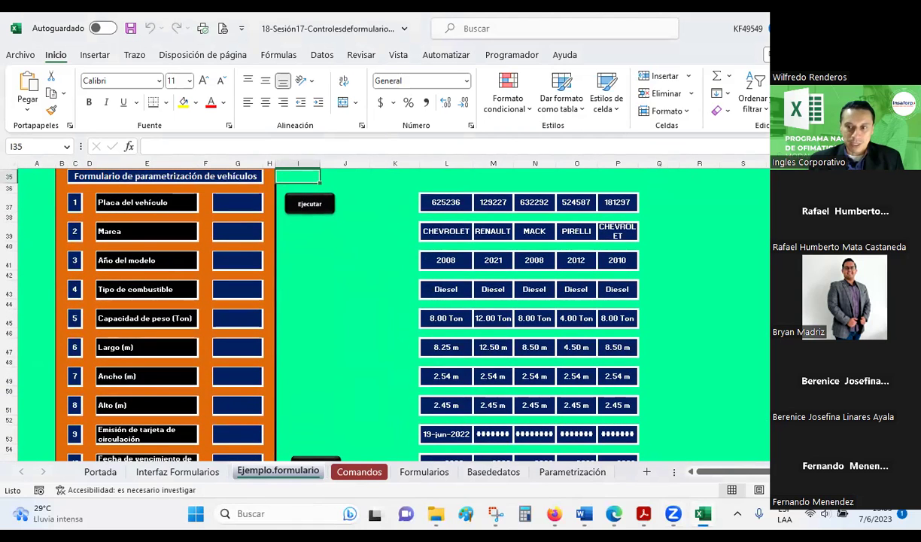
scroll(306, 301, "down", 1)
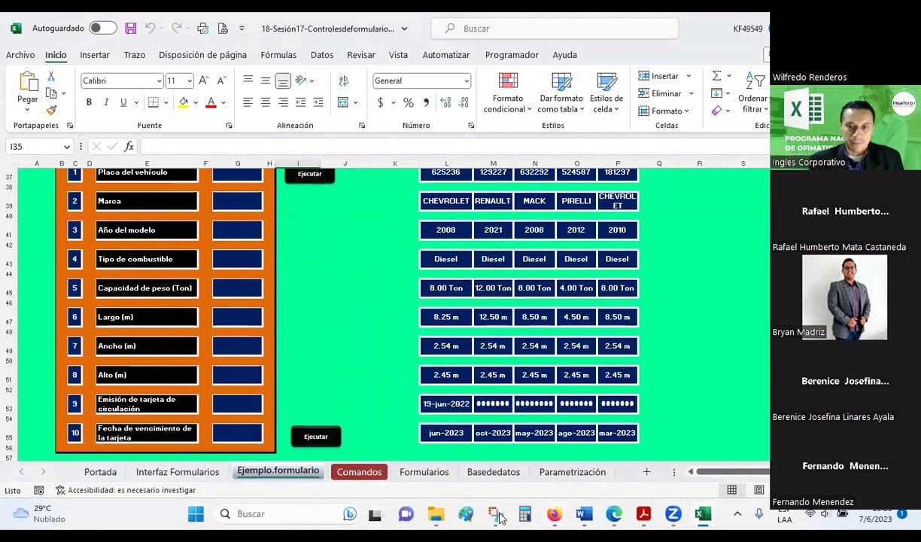
left_click(495, 513)
left_click(63, 130)
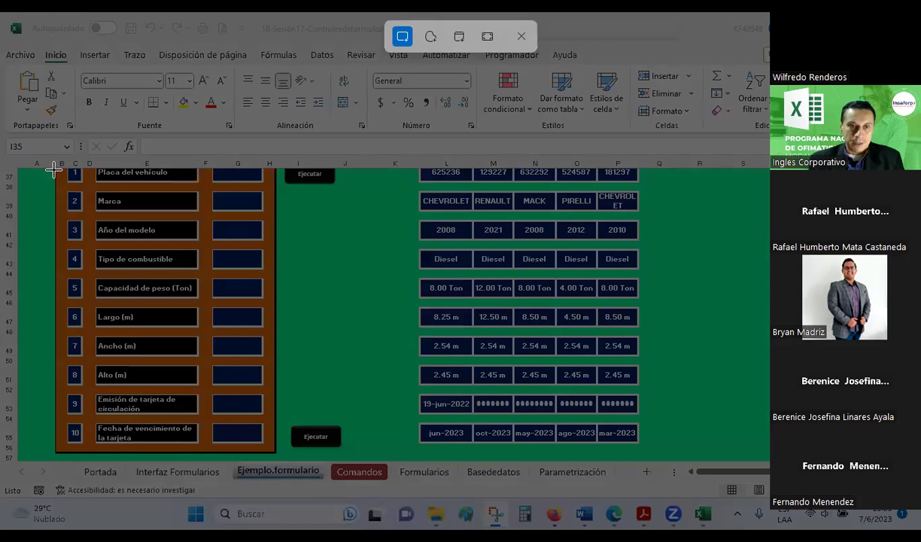
mouse_move(55, 169)
left_mouse_down()
mouse_move(256, 450)
mouse_move(281, 456)
left_mouse_up()
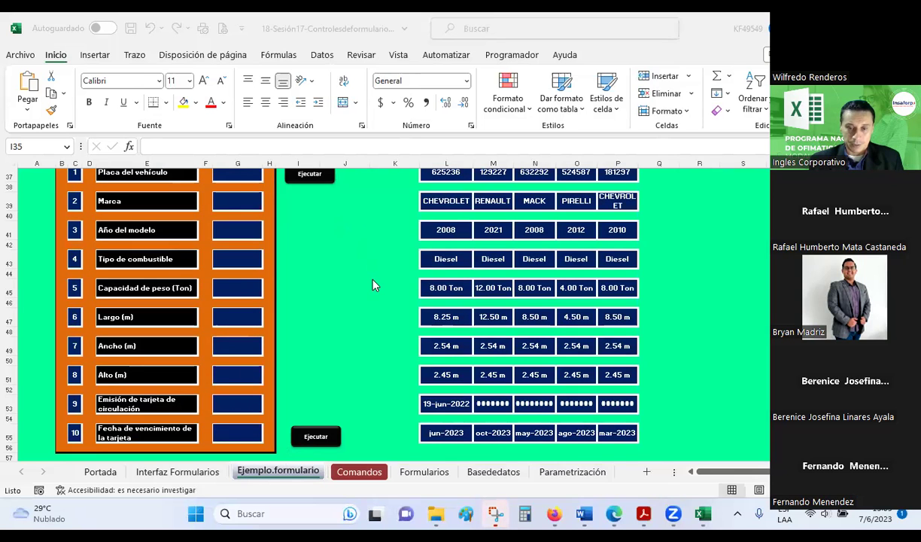
Step: Show the Comandos sheet, then the Formularios sheet with its Menú
scroll(373, 450, "up", 3, "ctrl")
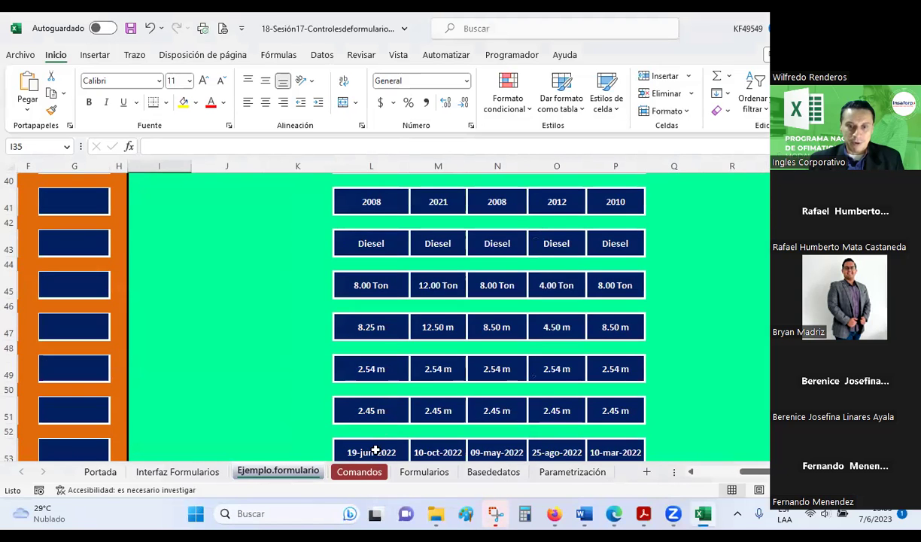
left_click(356, 472)
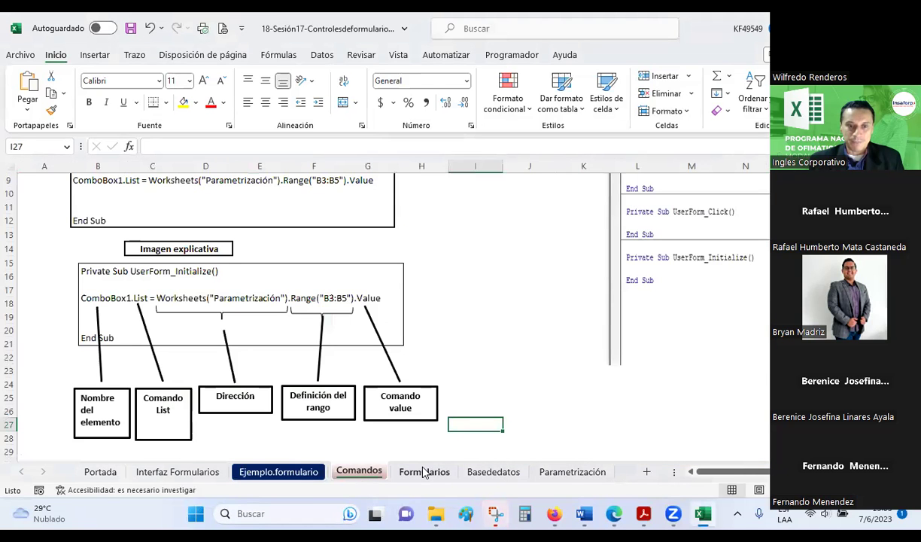
left_click(423, 471)
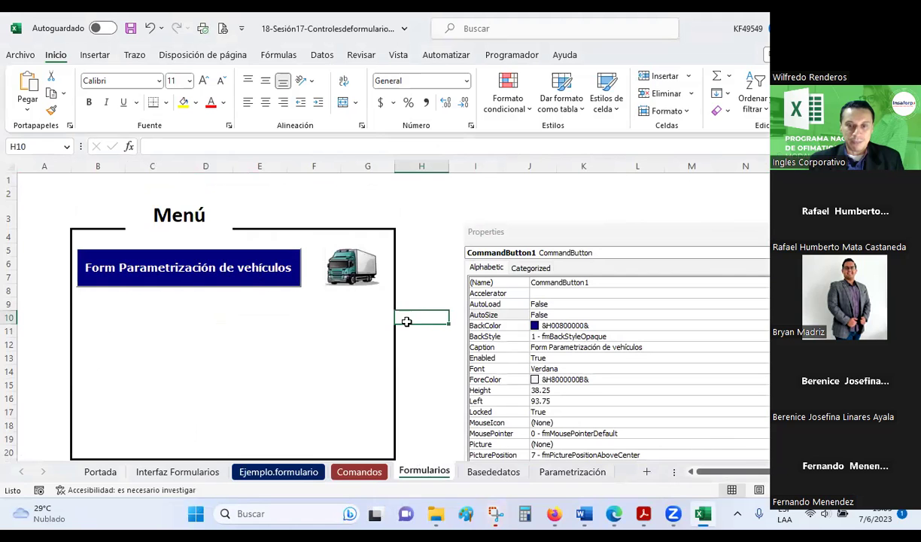
Step: Open the Visual Basic editor on the Formp2 form and move the Toolbox aside
left_click(512, 55)
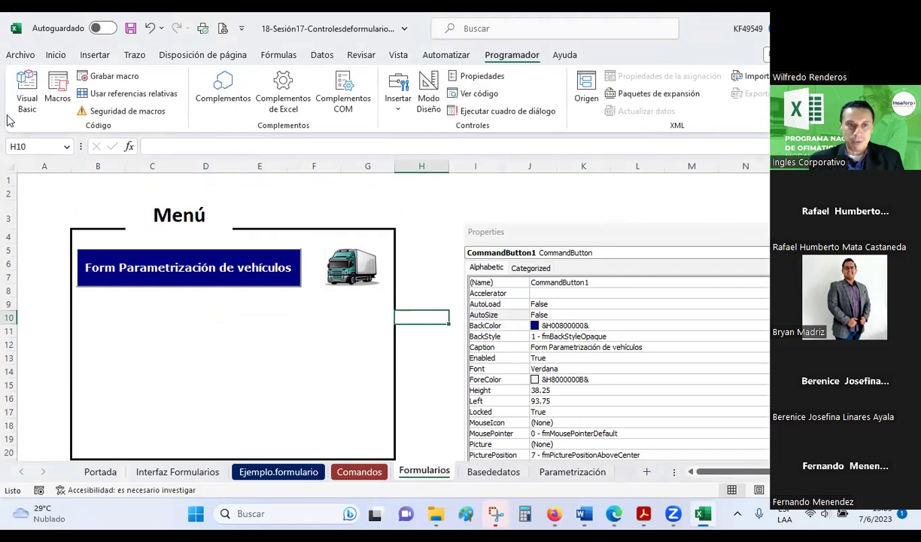
left_click(20, 96)
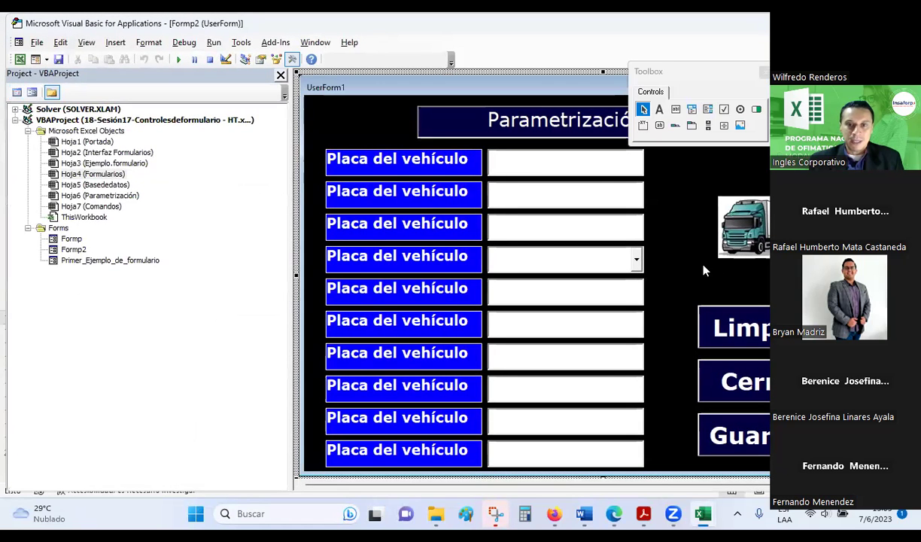
left_click(705, 77)
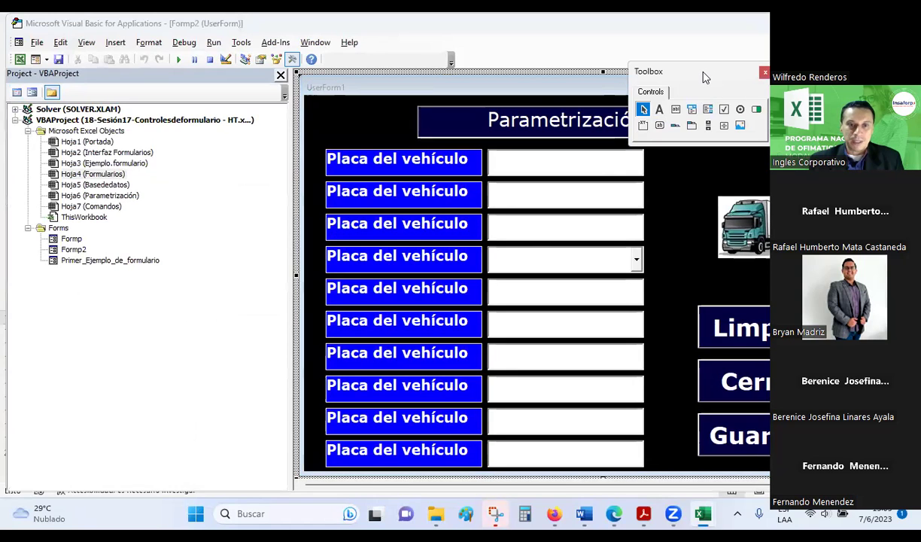
left_click_drag(705, 78, 786, 137)
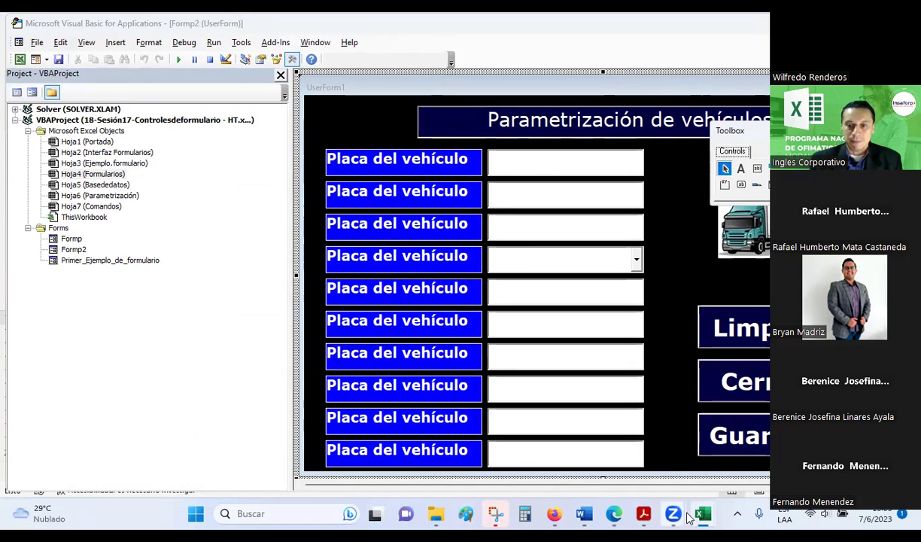
Step: Bring up the captured vehicle form for reference, then hide it again
mouse_move(702, 513)
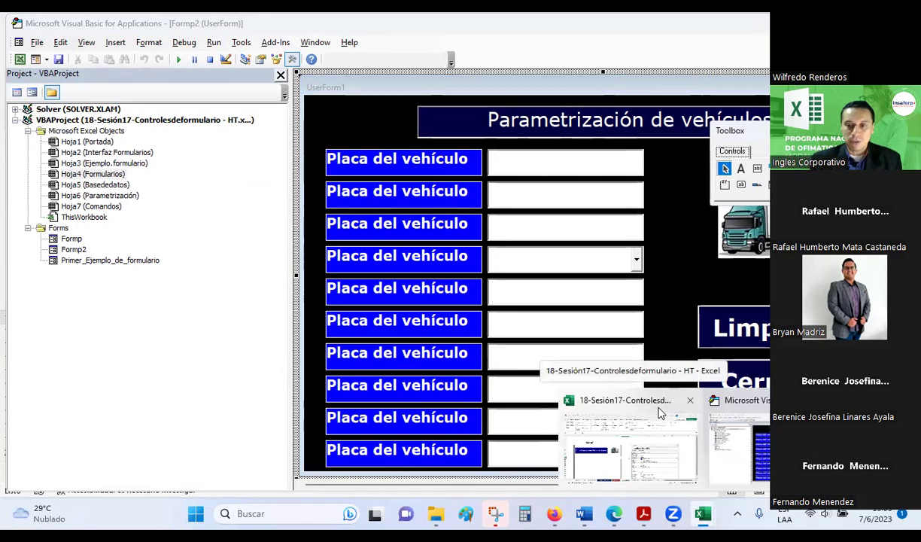
left_click(495, 514)
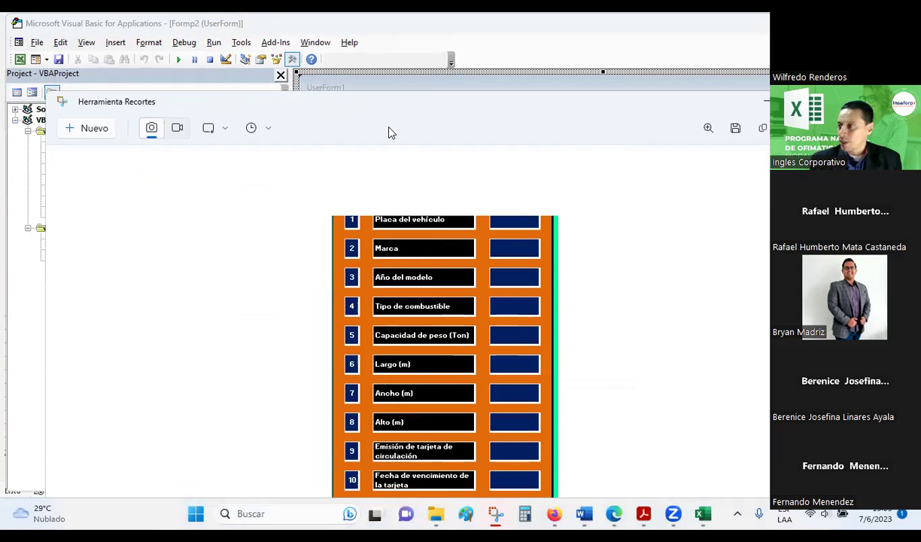
key("alt+Tab")
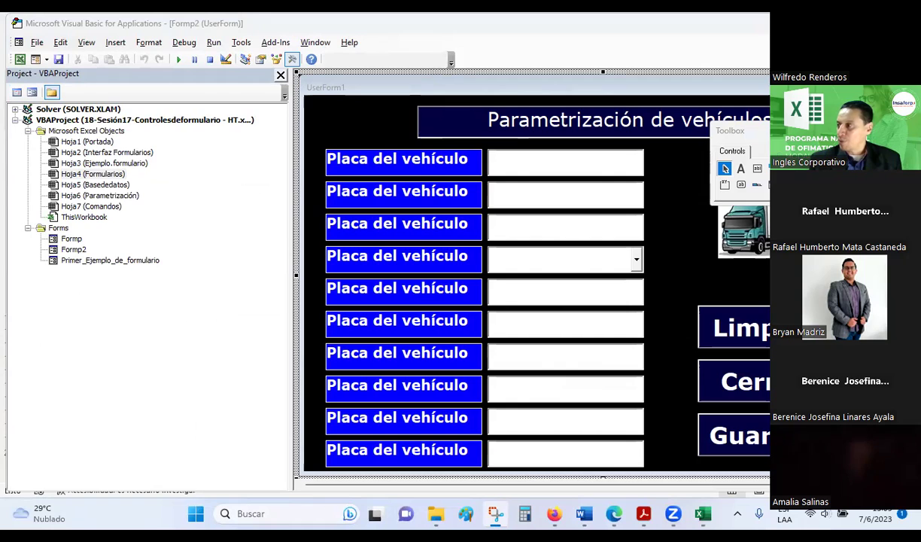
Step: Rename the second and third labels to Marca and Año del modelo
left_click(369, 194)
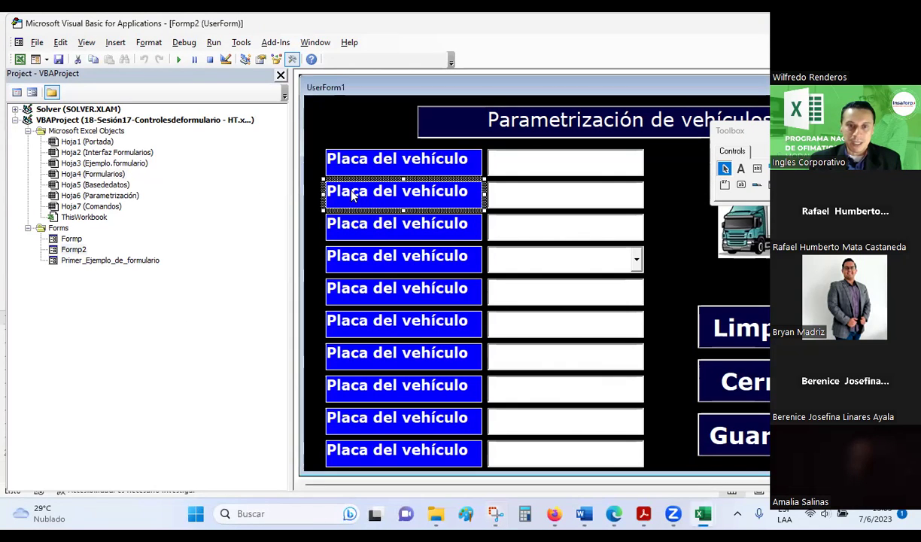
left_click(326, 191)
left_click_drag(323, 191, 455, 204)
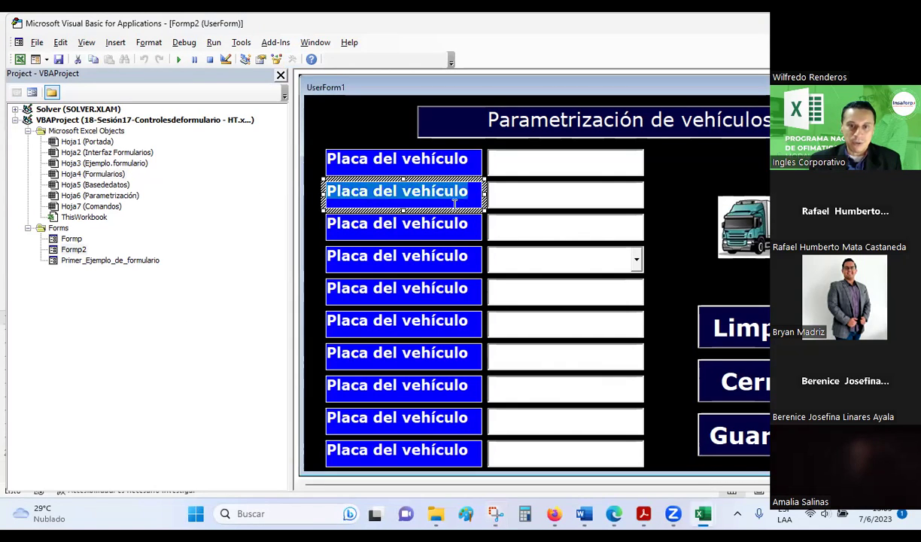
type("Marca")
left_click(395, 219)
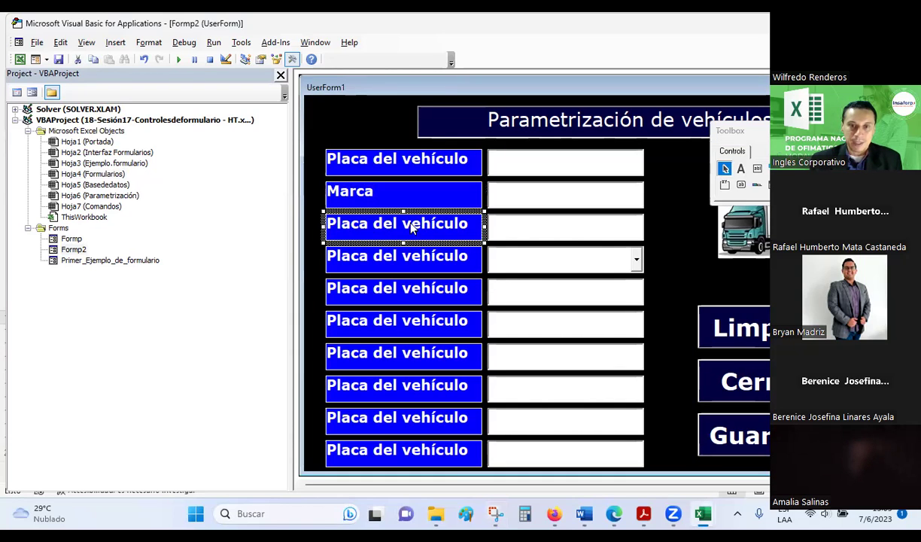
left_click(326, 223)
left_click_drag(328, 225, 468, 225)
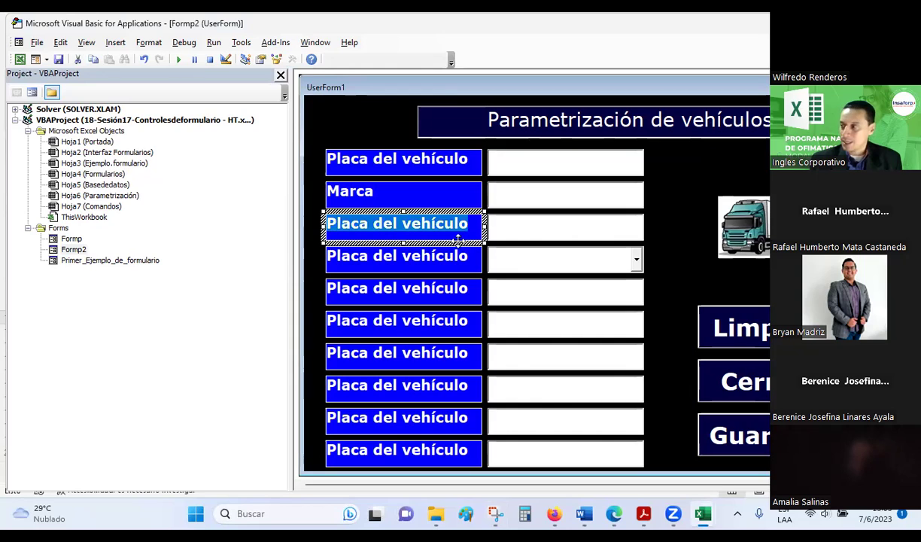
type("Año del modelo")
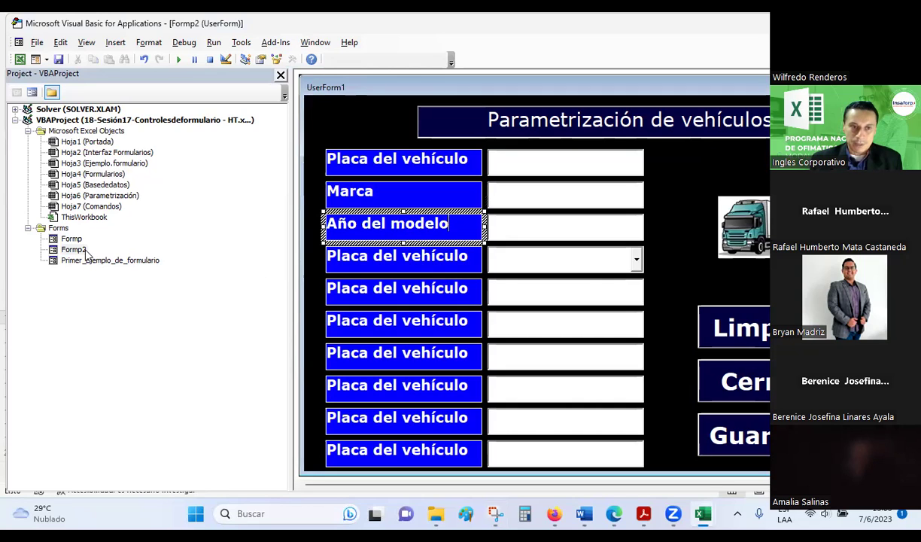
Step: Rename the fourth and fifth labels to Tipo de combustible and Capacidad de peso (ton)
left_click(343, 257)
left_click(340, 257)
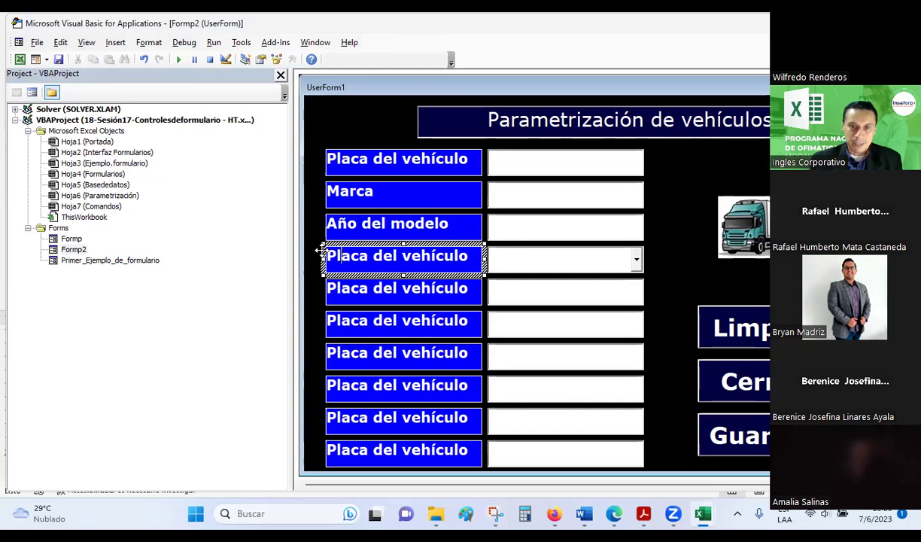
left_click_drag(332, 257, 450, 265)
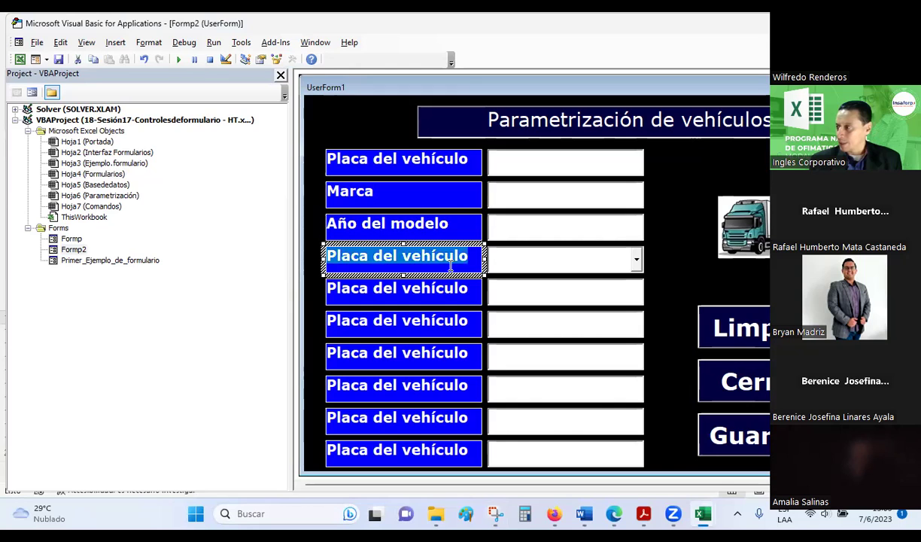
type("Tipo de ")
type("mbustible")
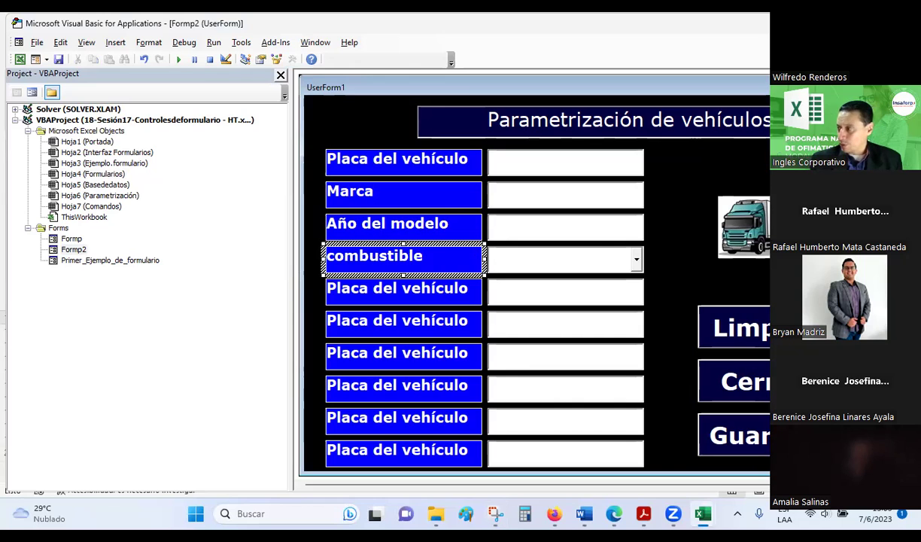
left_click(396, 296)
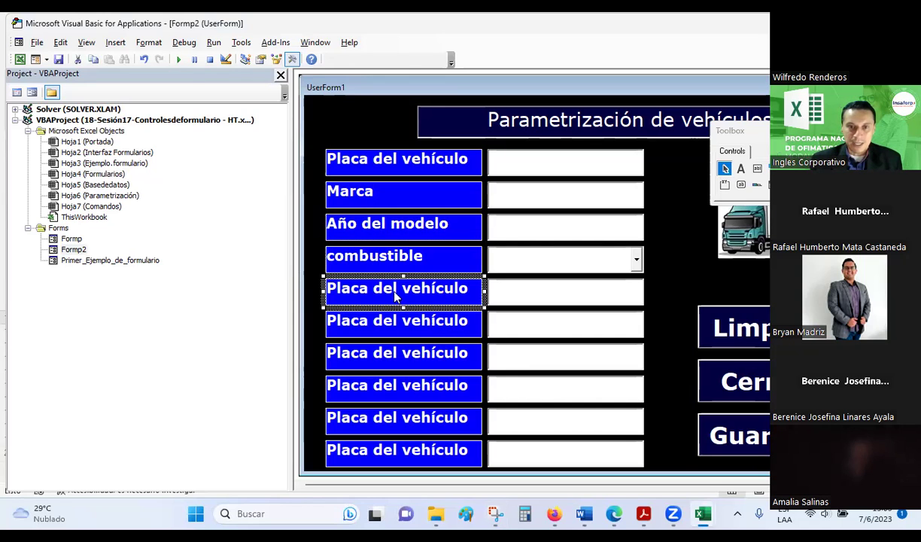
left_click(392, 292)
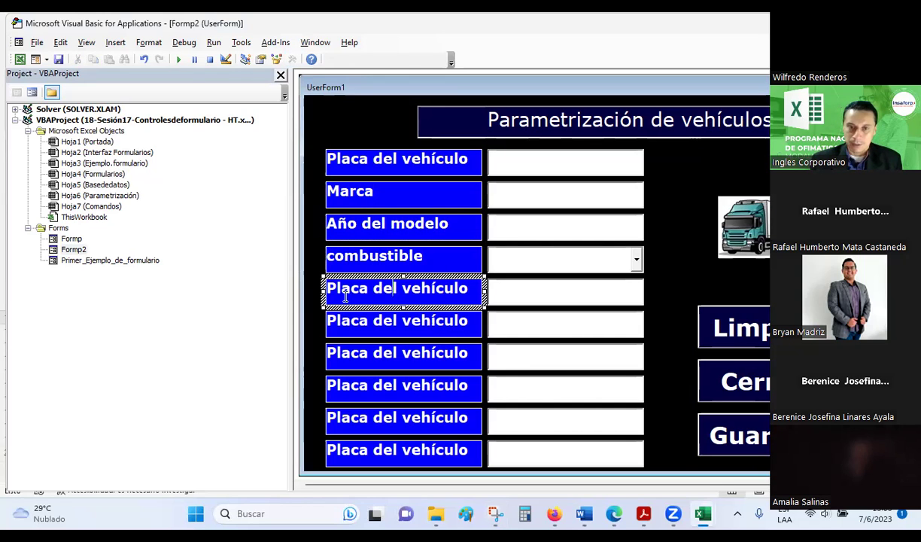
left_click_drag(316, 280, 444, 280)
type("Capacidad de")
type(" pes")
type(" (to")
type("n)")
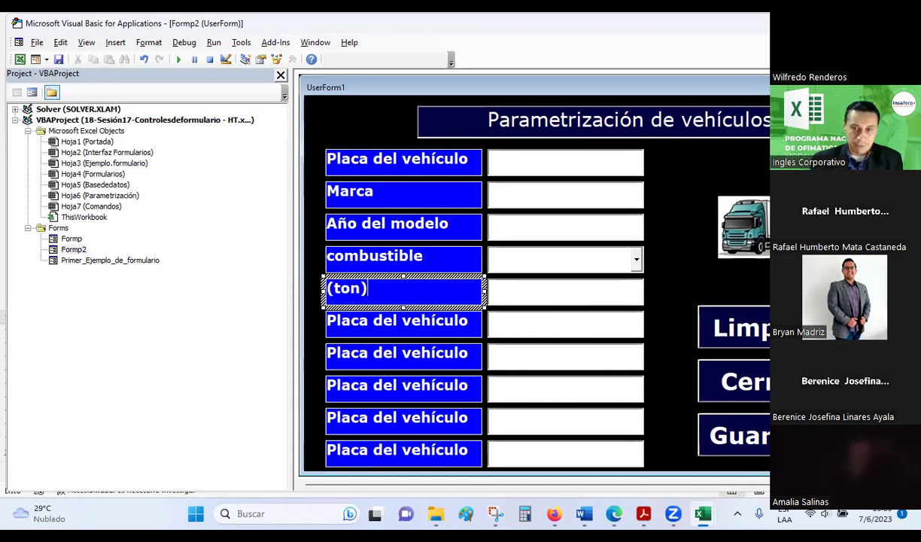
left_click(657, 301)
left_click(466, 301)
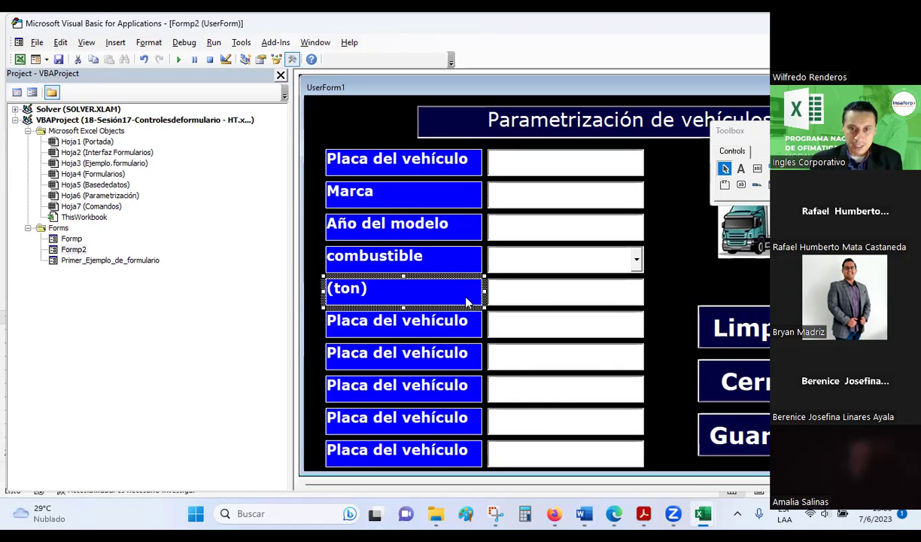
Step: Try font sizes 12 and then 14 on the Capacidad de peso (ton) label
left_click(261, 61)
scroll(132, 409, "down", 2)
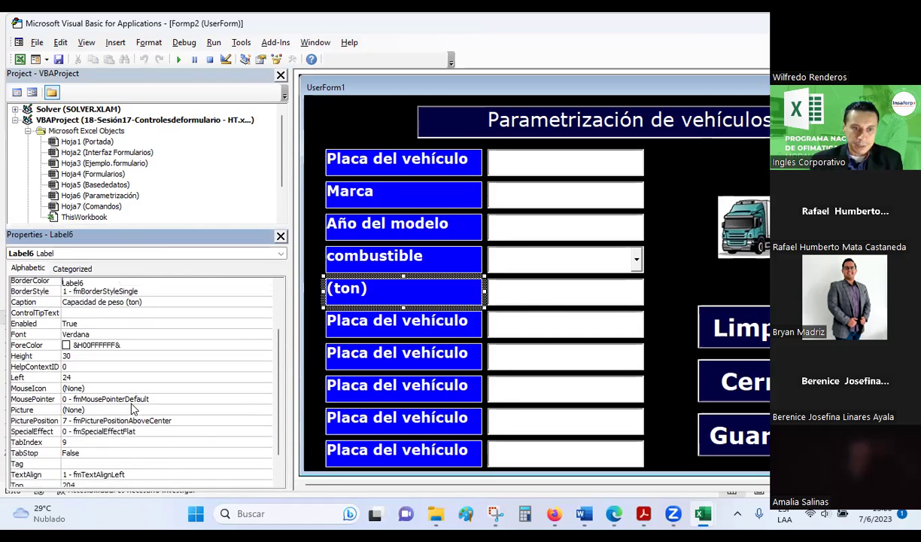
scroll(132, 408, "down", 1)
scroll(113, 353, "up", 1)
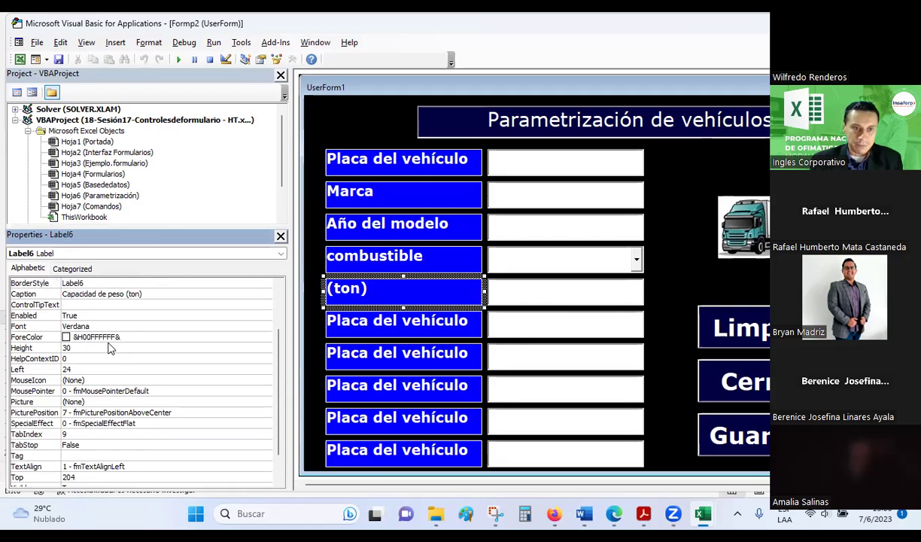
left_click(240, 322)
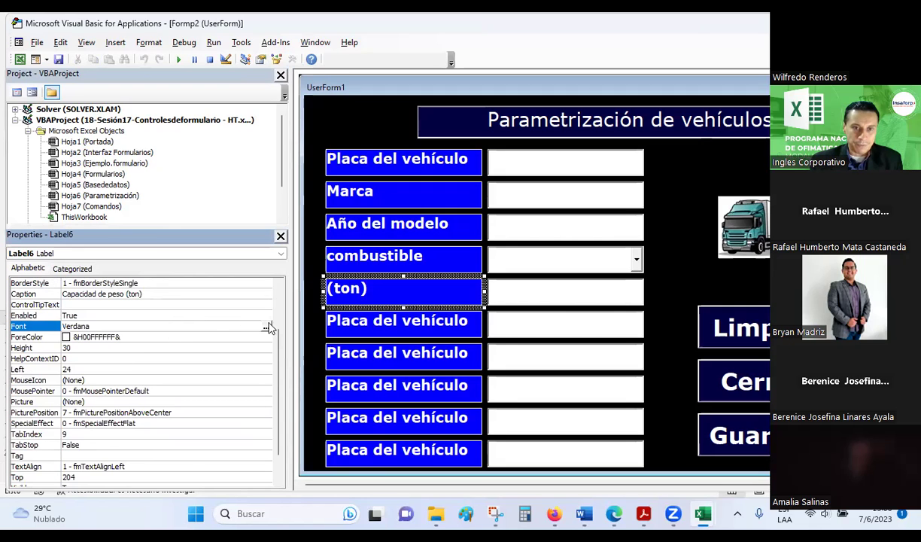
left_click(266, 326)
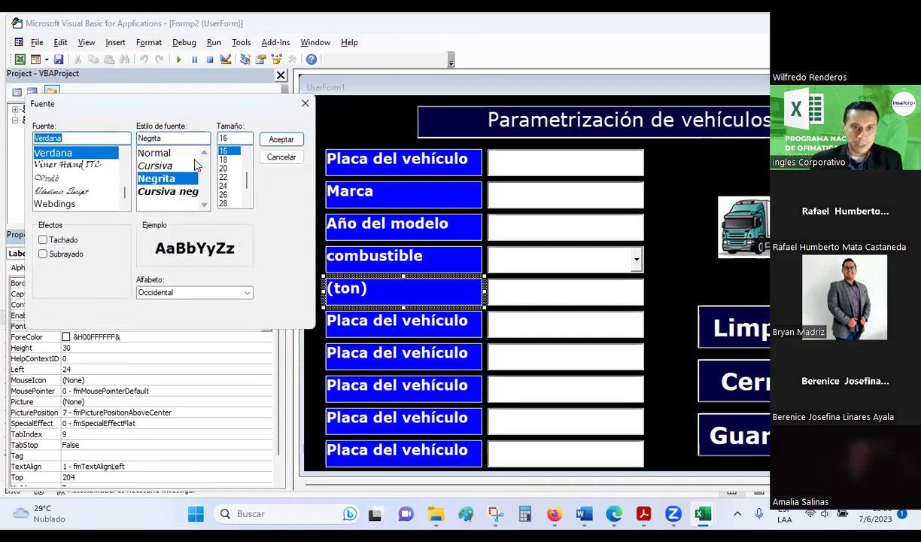
scroll(240, 165, "up", 3)
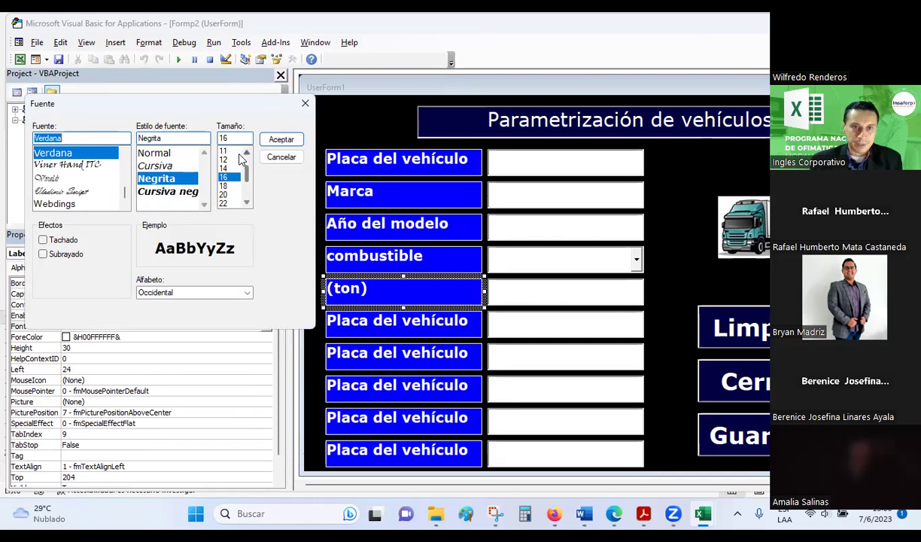
left_click(235, 159)
left_click(281, 139)
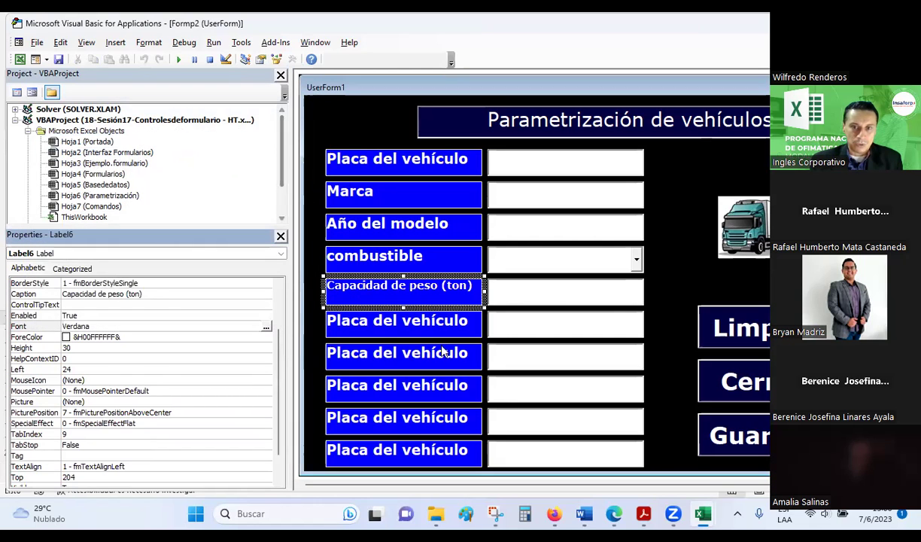
left_click(265, 325)
left_click(223, 160)
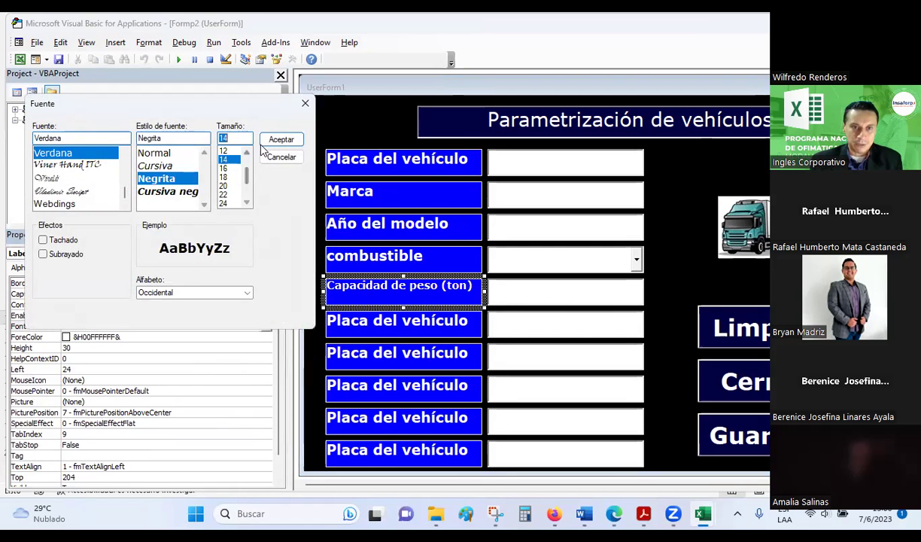
left_click(267, 143)
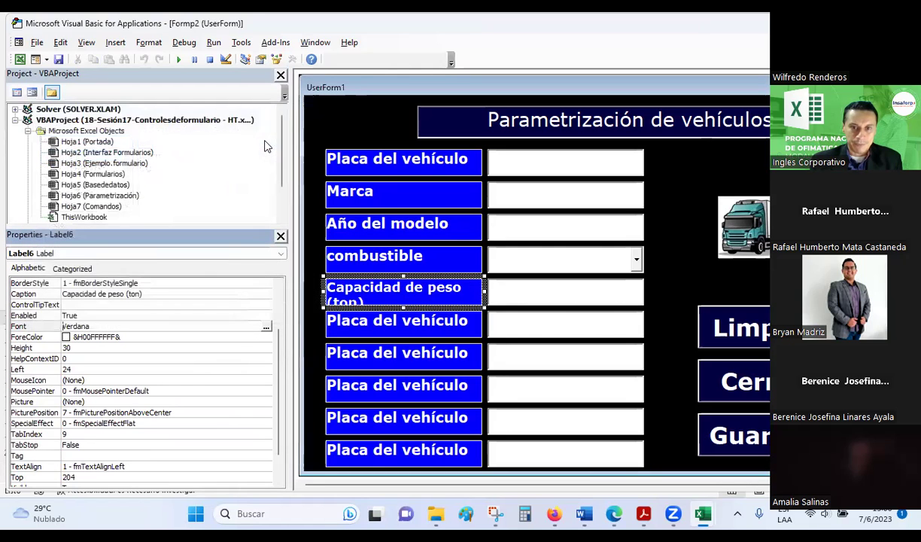
Step: Look at the label's text colour options, then apply a smaller font so the caption fits on one line
left_click(269, 337)
left_click(267, 337)
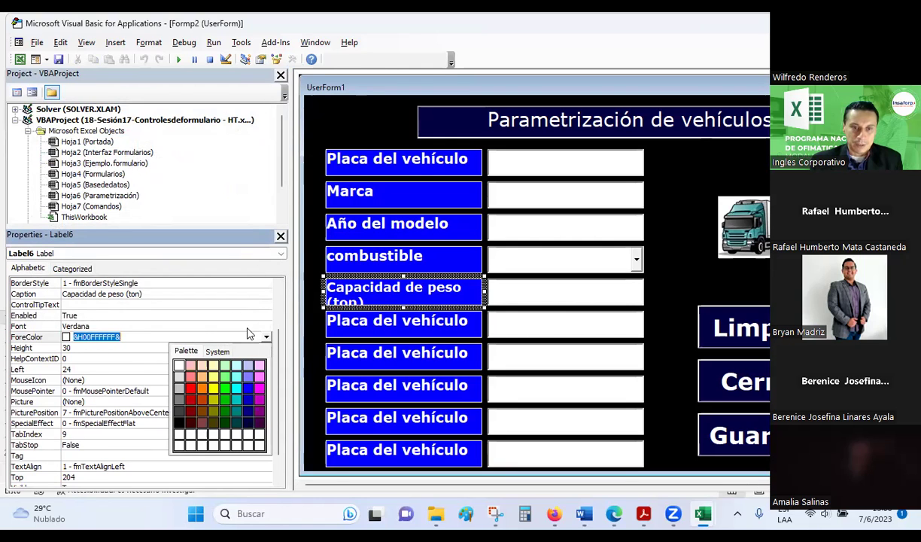
left_click(260, 325)
left_click(267, 326)
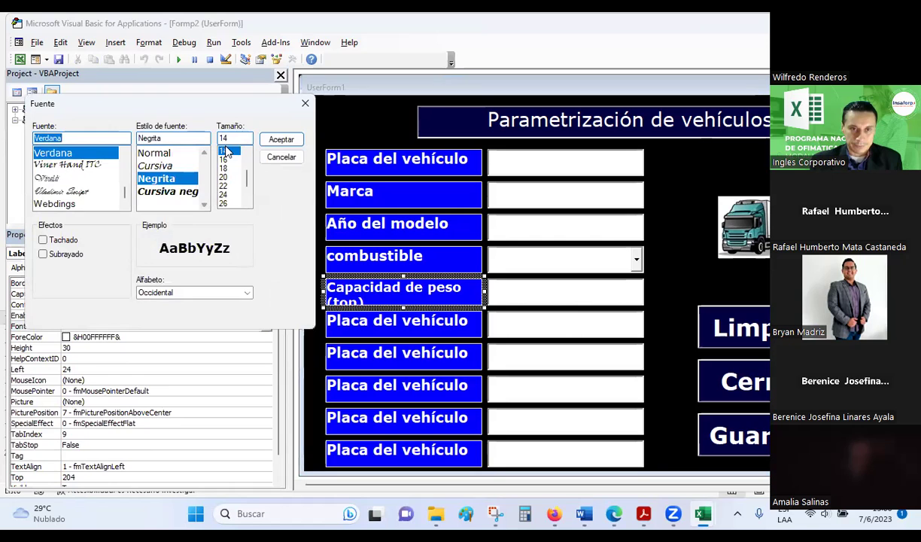
left_click(246, 152)
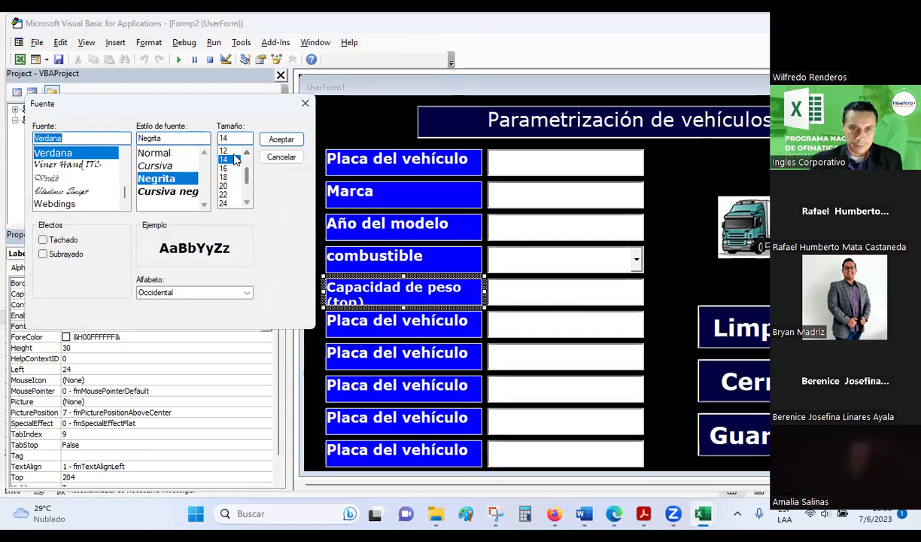
left_click(271, 141)
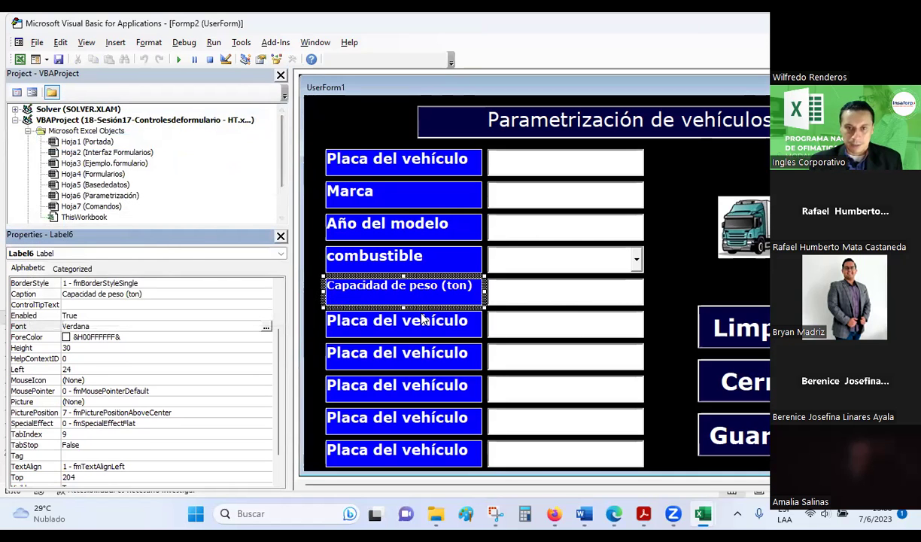
left_click(417, 324)
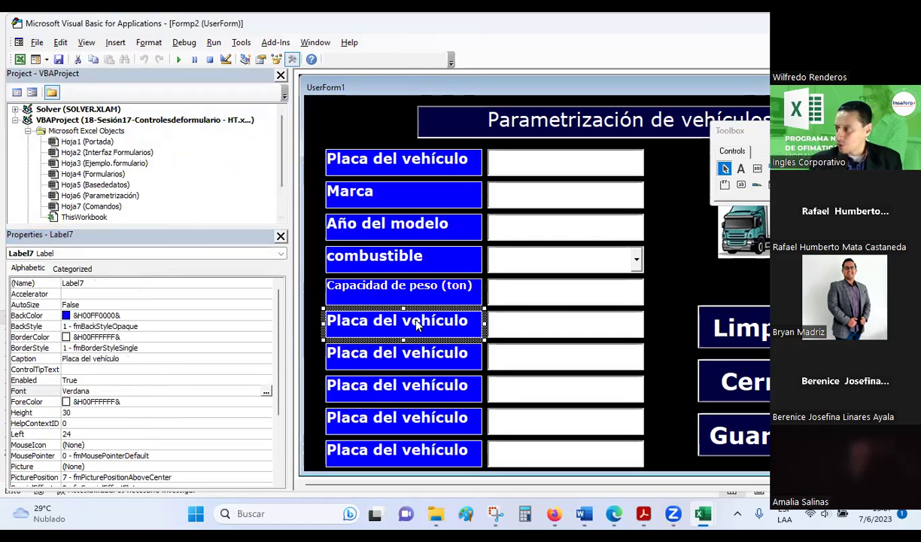
Step: Change the sixth label's caption to Largo (m)
left_click(417, 325)
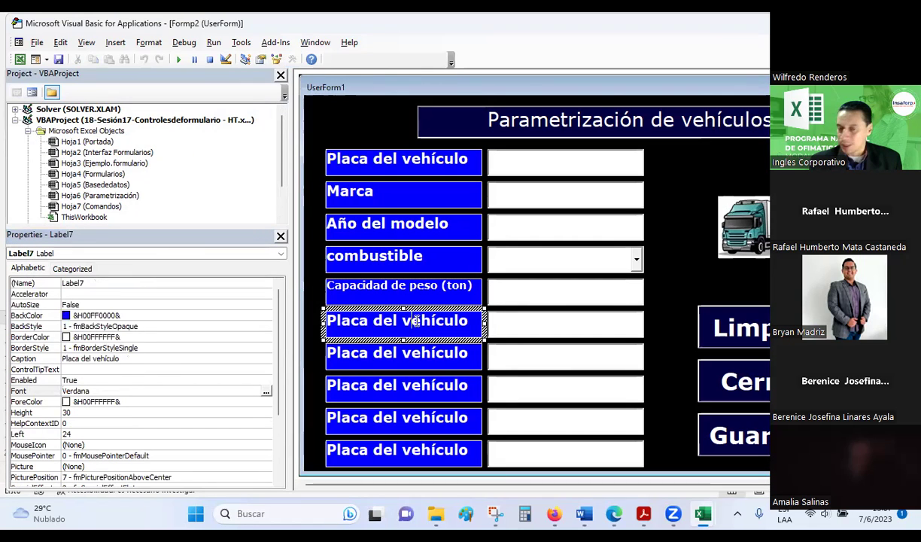
triple_click(474, 325)
type("Largo (m)")
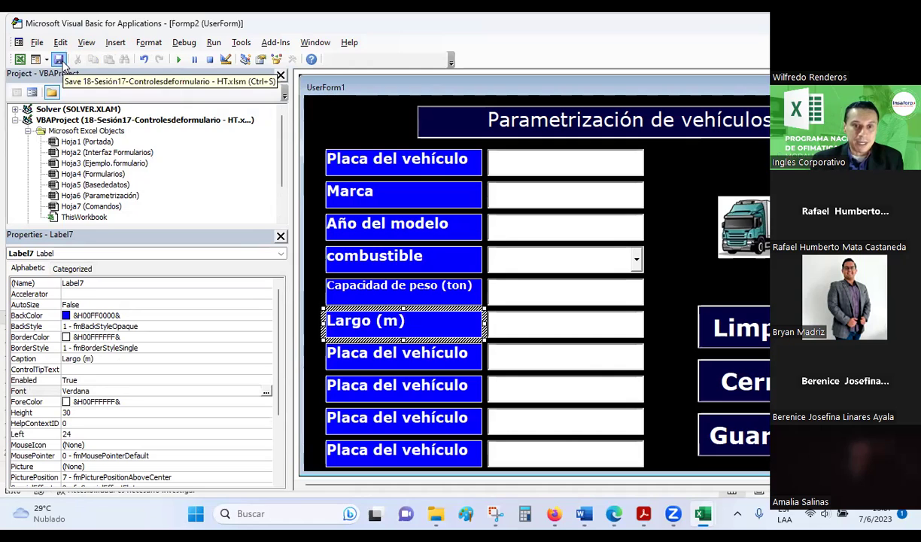
Step: Open the next label's click-event code, then return to the Formp2 form design
left_click(421, 364)
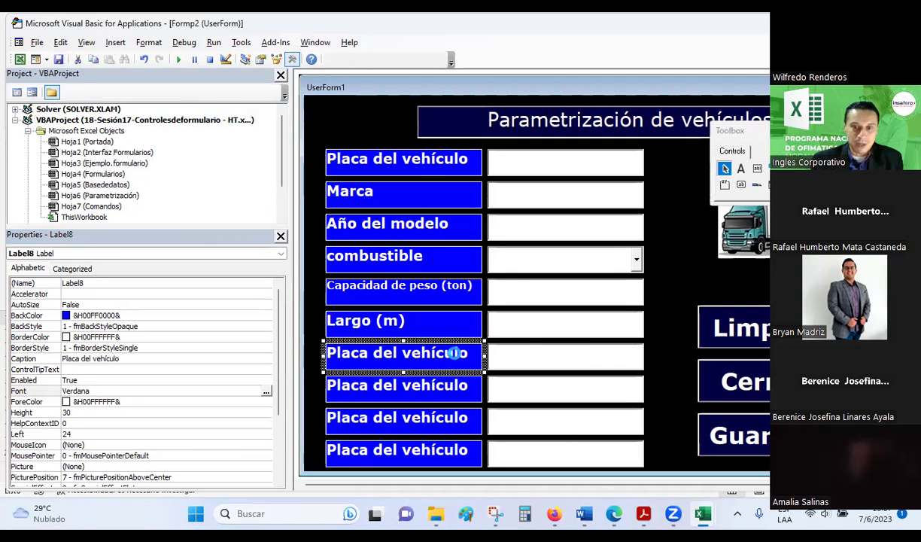
double_click(444, 352)
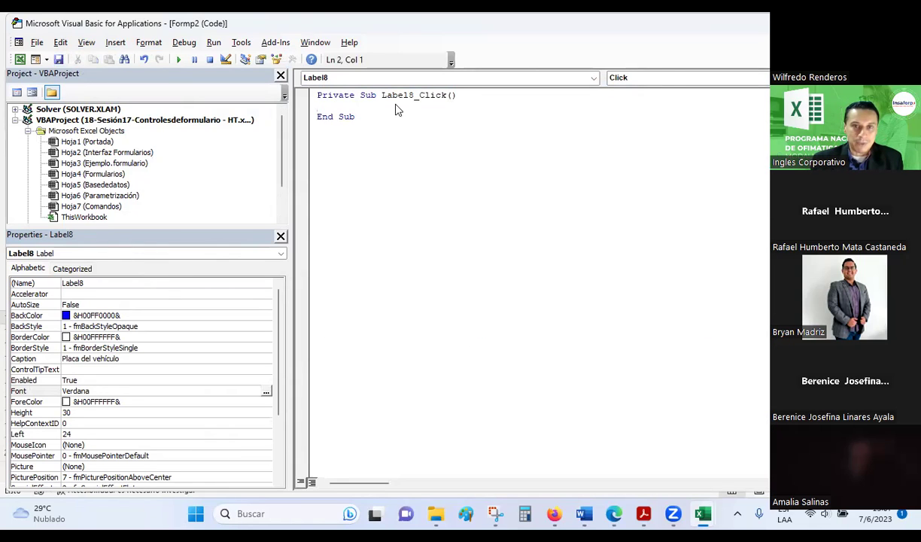
scroll(175, 158, "down", 1)
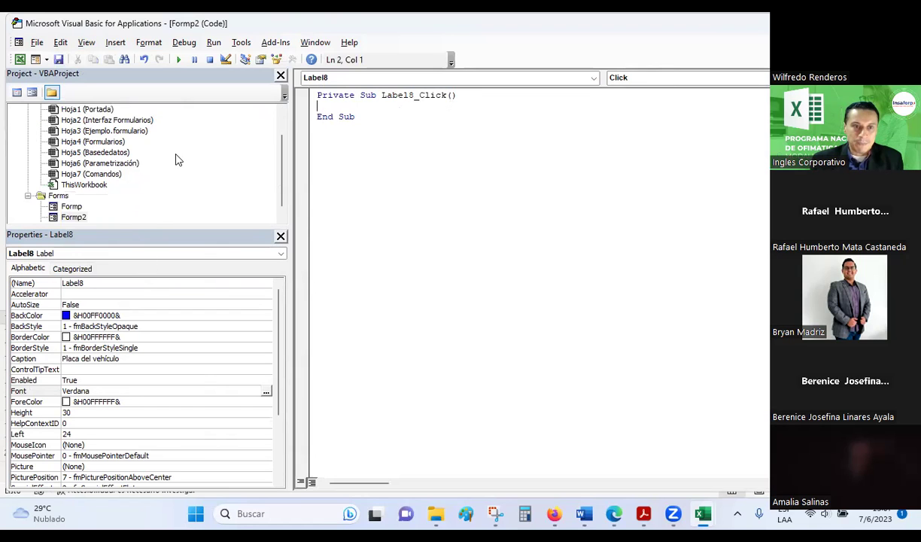
scroll(113, 180, "down", 1)
left_click(76, 207)
double_click(75, 206)
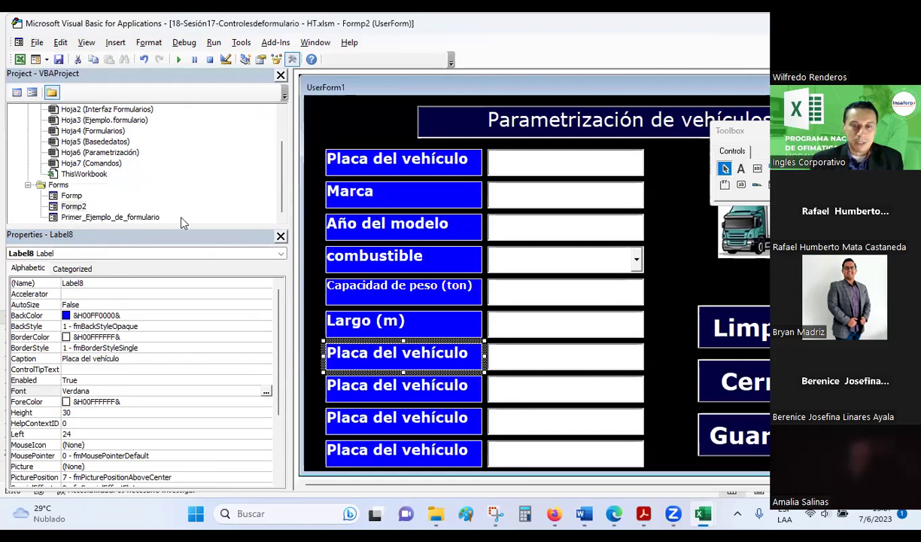
double_click(466, 359)
double_click(73, 207)
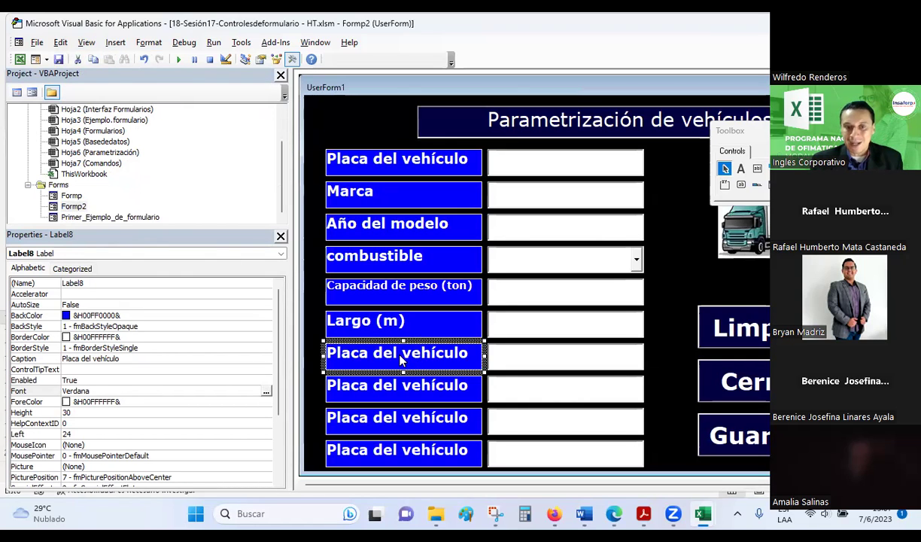
Step: Replace the seventh label's Placa del vehículo caption with Ancho (m)
left_click(401, 361)
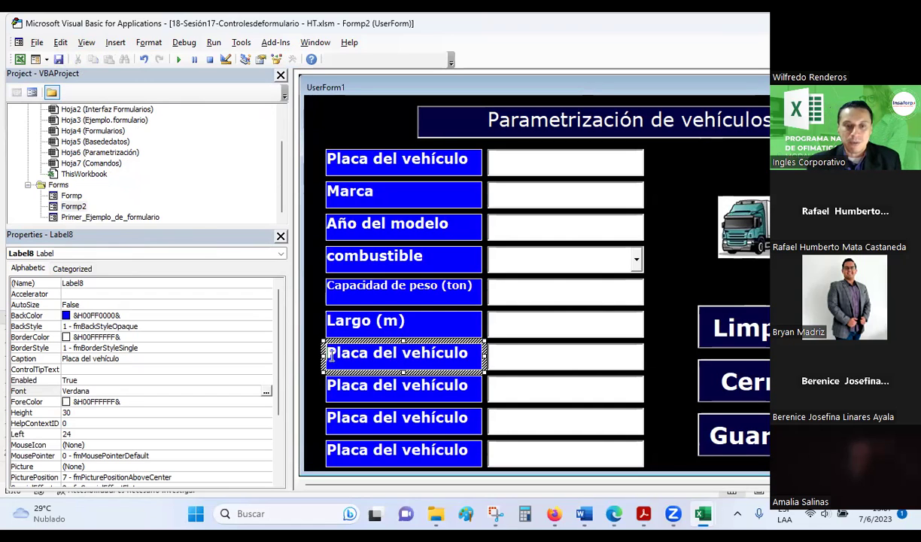
left_click_drag(331, 357, 539, 367)
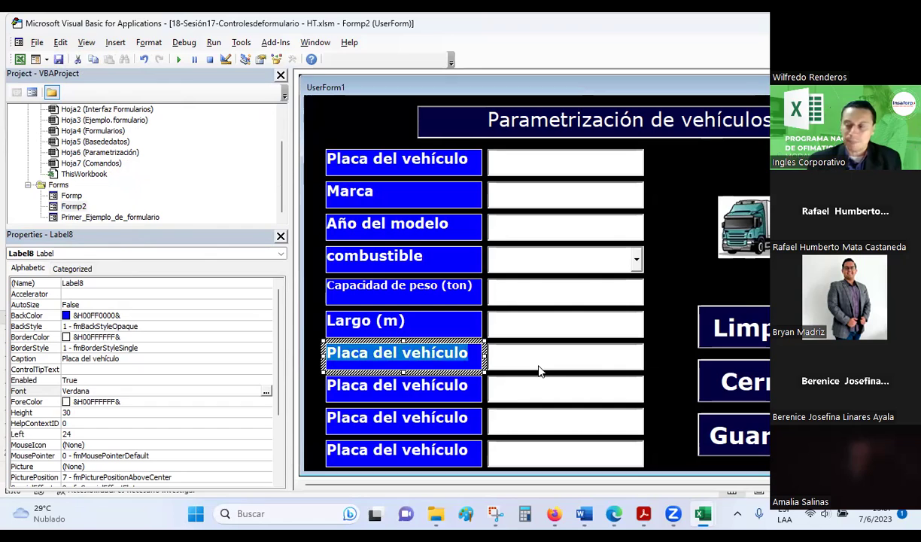
type("Ancho (")
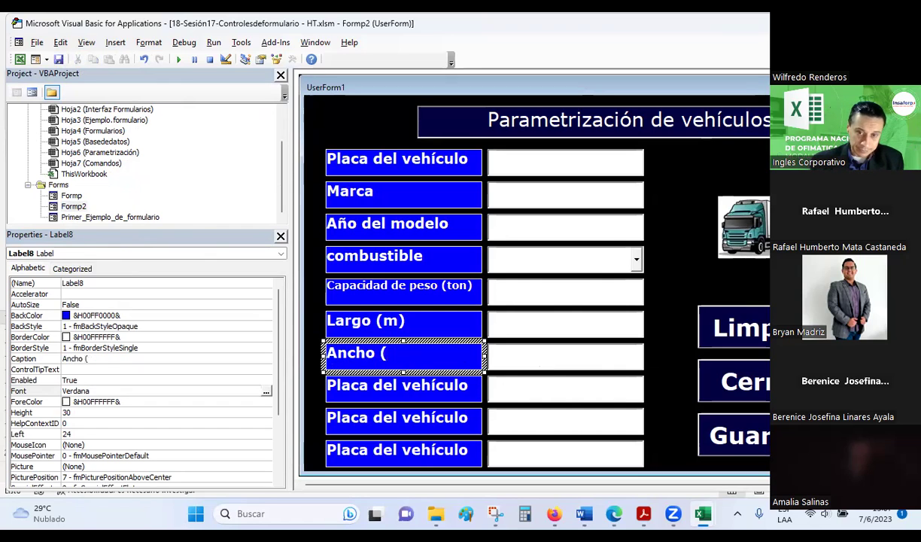
type("m")
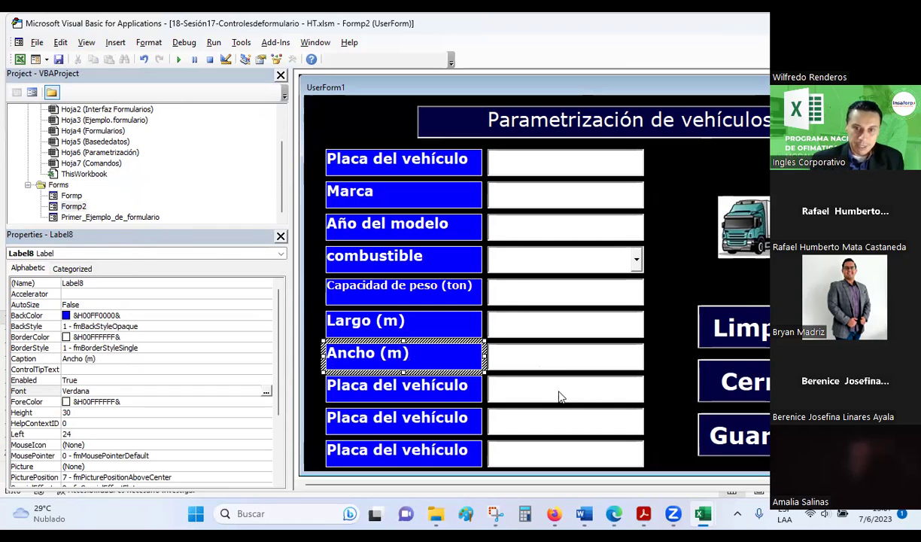
left_click(423, 397)
Step: Change the eighth label's caption to Emisión de fecha de TC and set its font size to 12
left_click(335, 386)
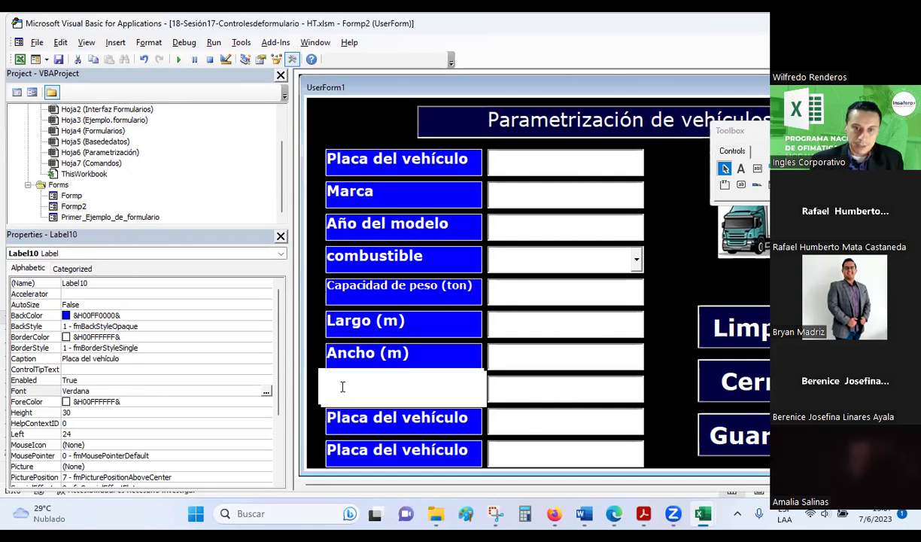
left_click_drag(330, 386, 479, 399)
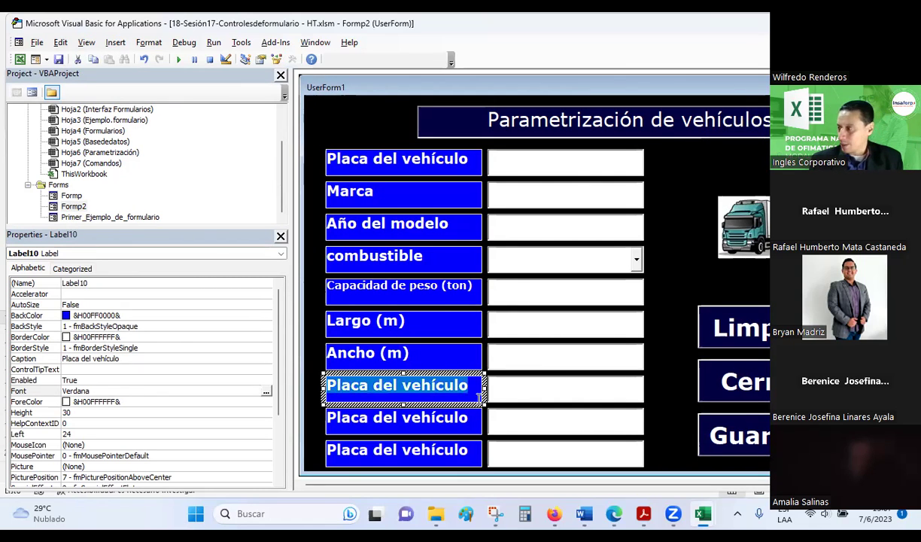
type("Emis")
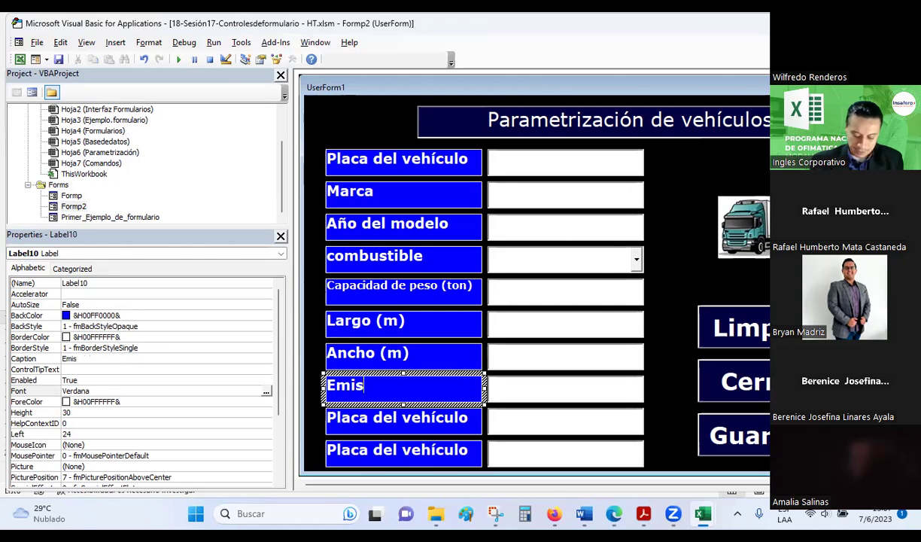
type("ón d t")
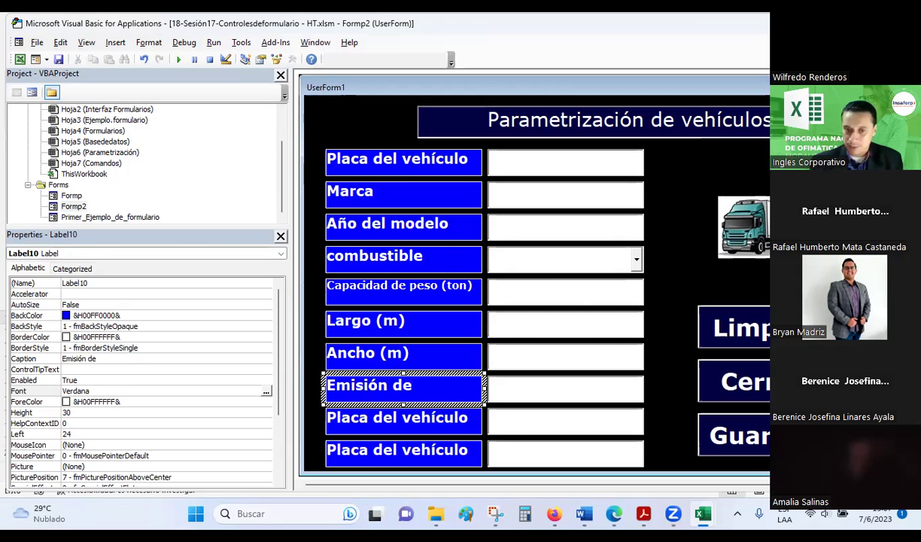
type(" fecha")
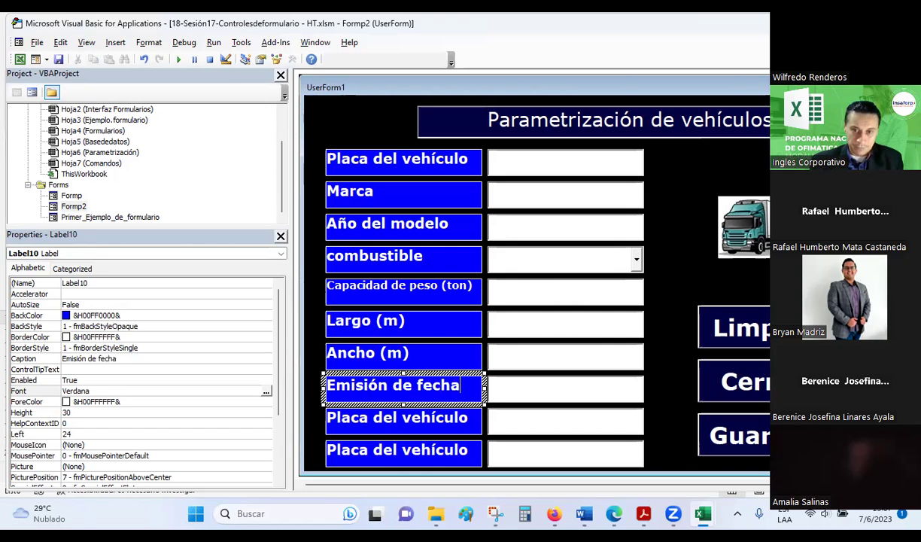
type(" de")
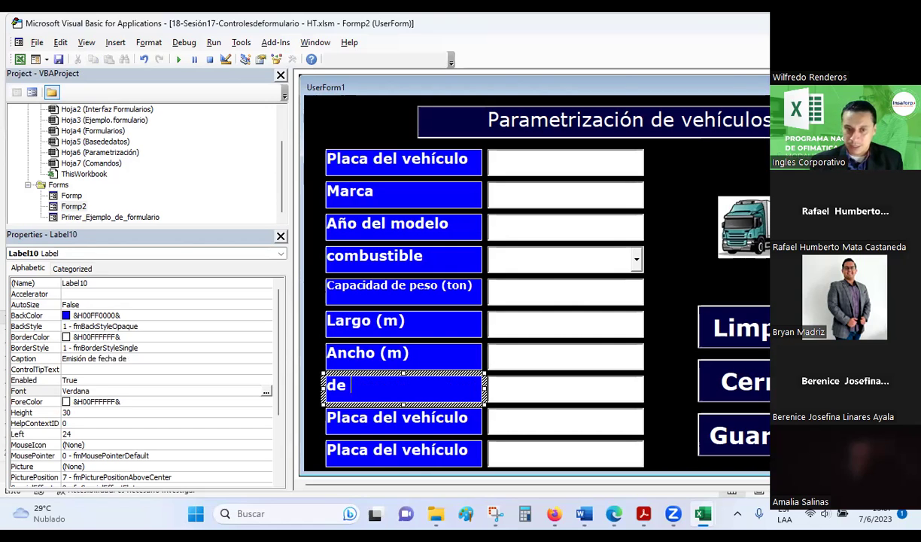
type("TC")
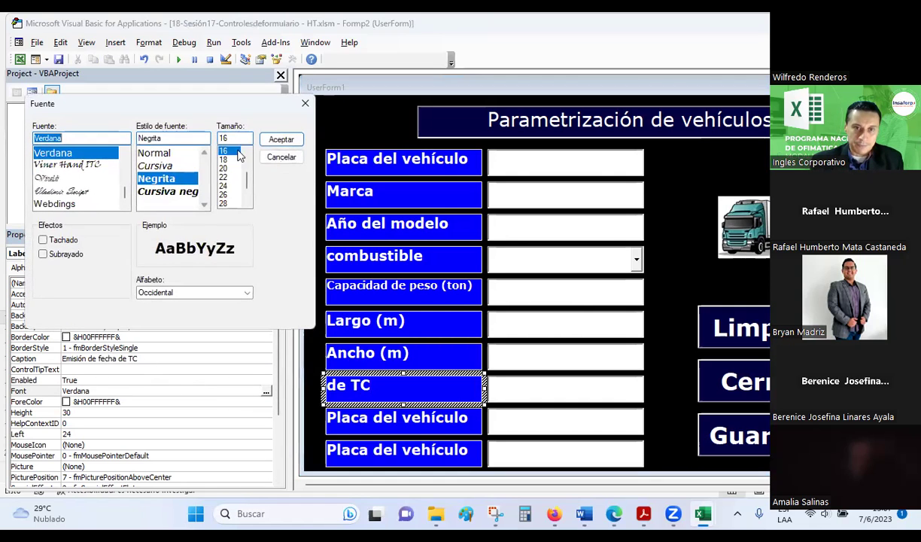
scroll(234, 173, "up", 2)
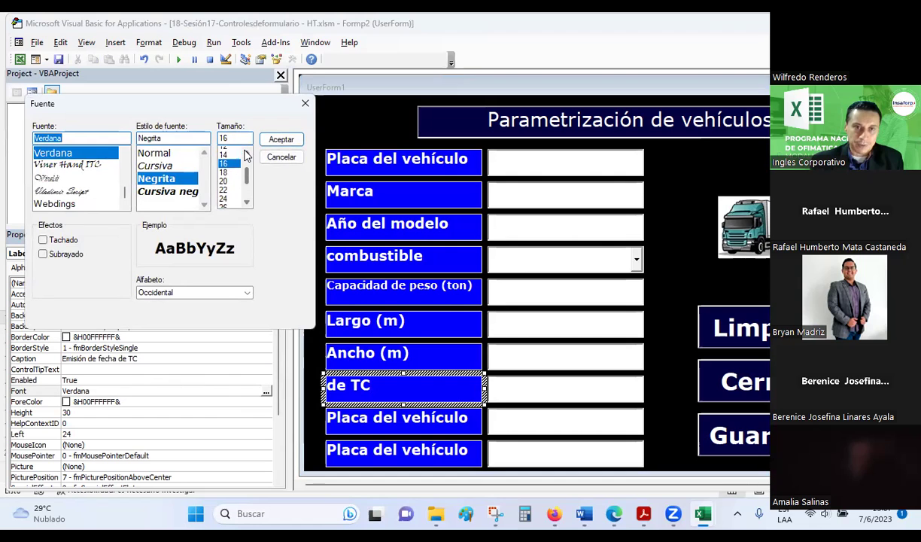
left_click(224, 159)
left_click(282, 139)
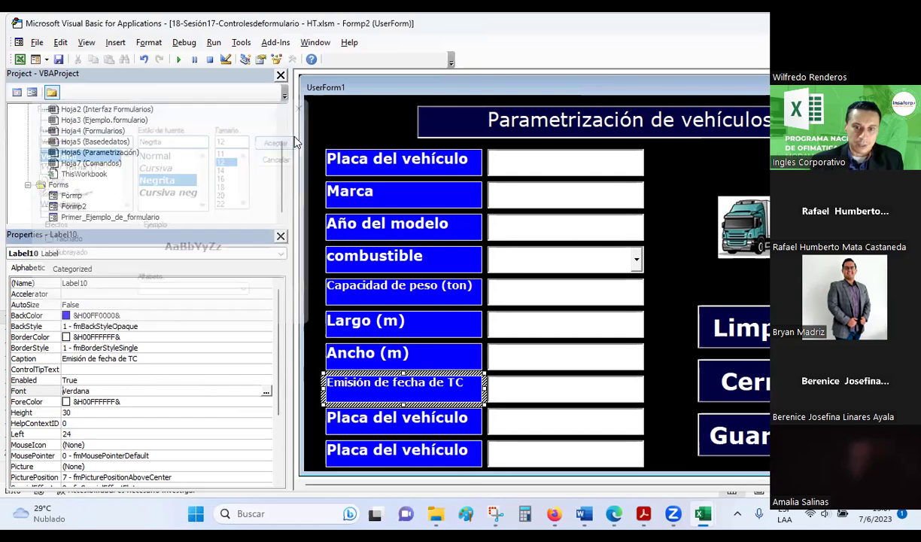
Step: Open the label's code, then return to the Formp2 form design
left_click(320, 382)
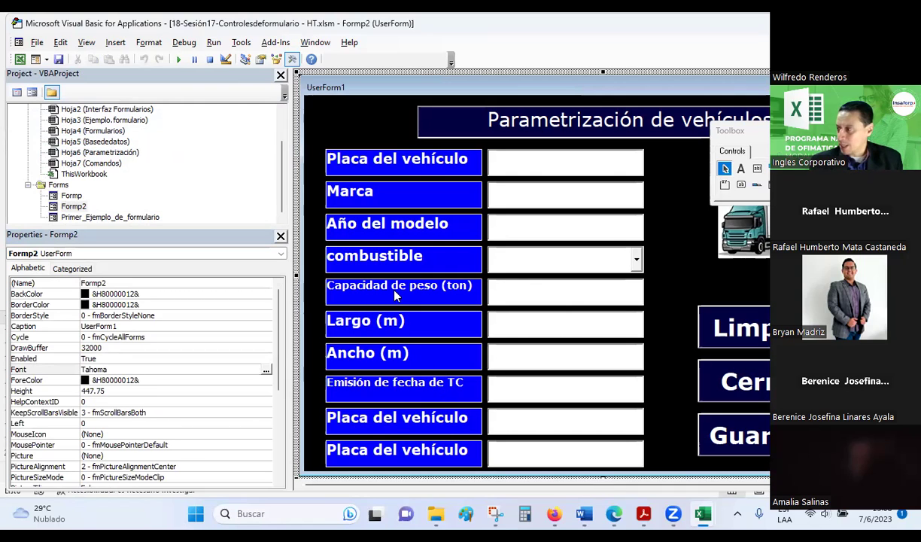
double_click(388, 389)
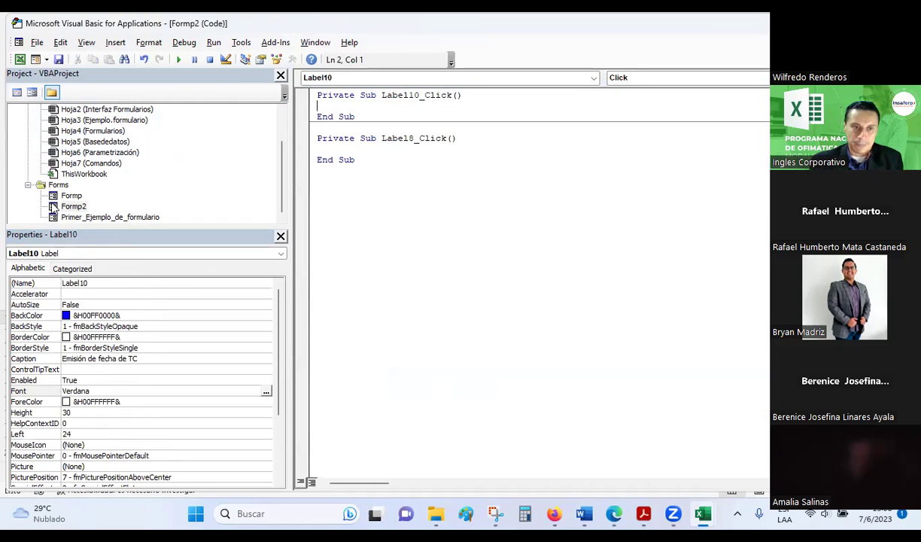
left_click(55, 207)
double_click(73, 205)
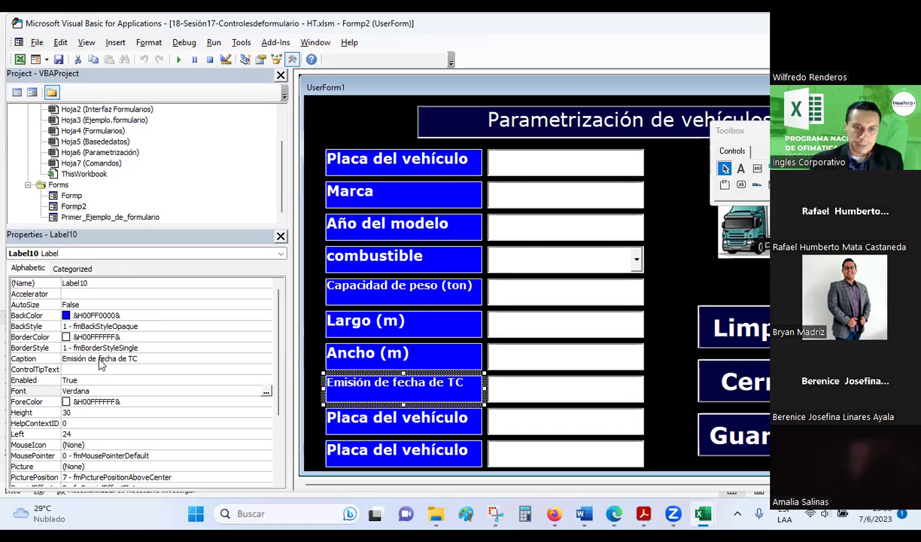
Step: Set the next label's caption to Alto (m) with a 14-point font
left_click(23, 358)
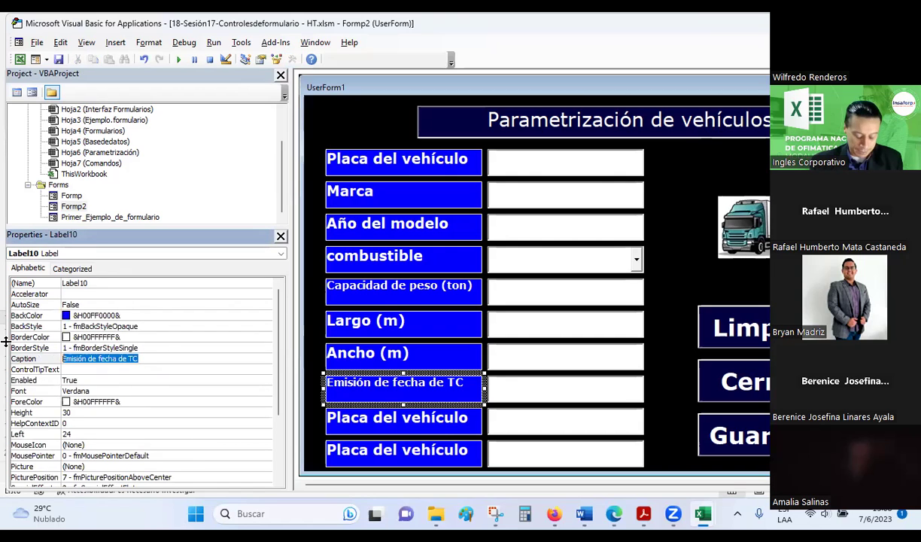
type("L")
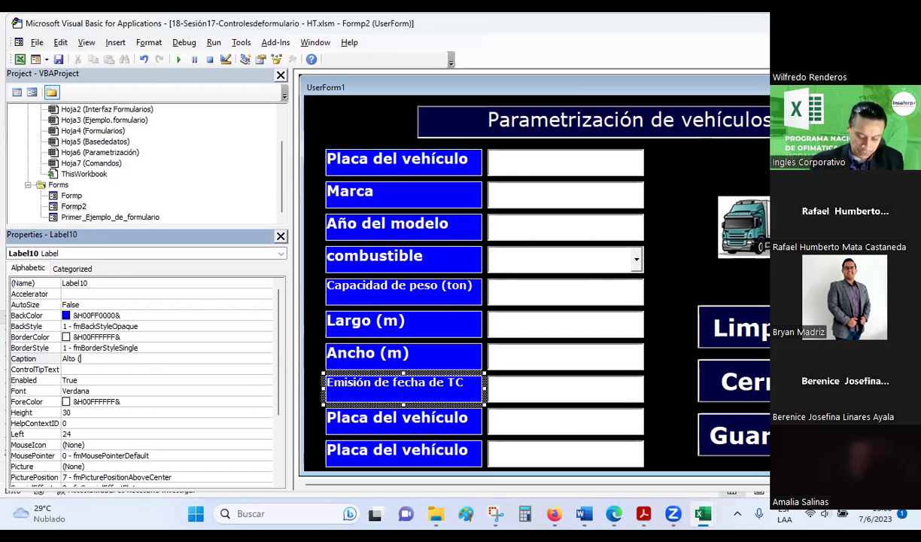
type("m)")
left_click(187, 391)
left_click(266, 391)
left_click(223, 159)
left_click(281, 139)
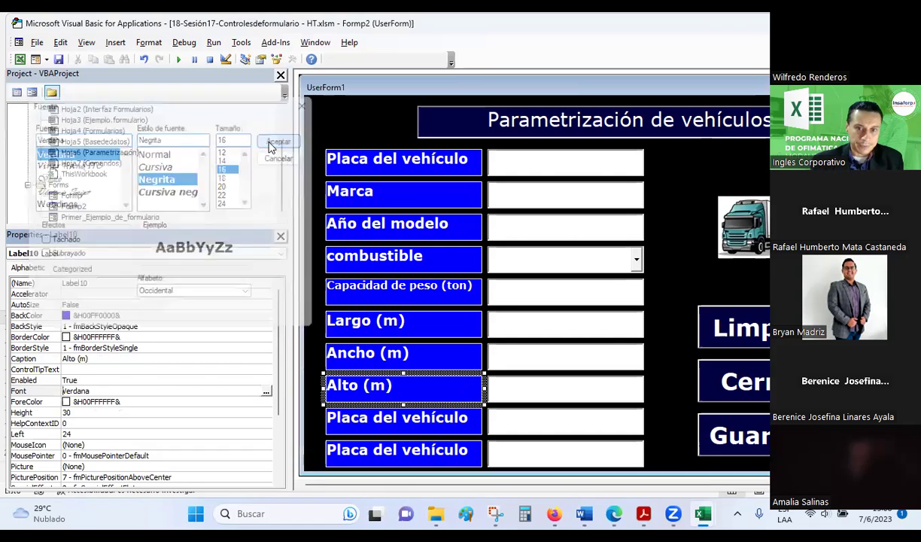
Step: Set the following label's caption to Fecha de emisión de la TC with a 12-point font
left_click(392, 432)
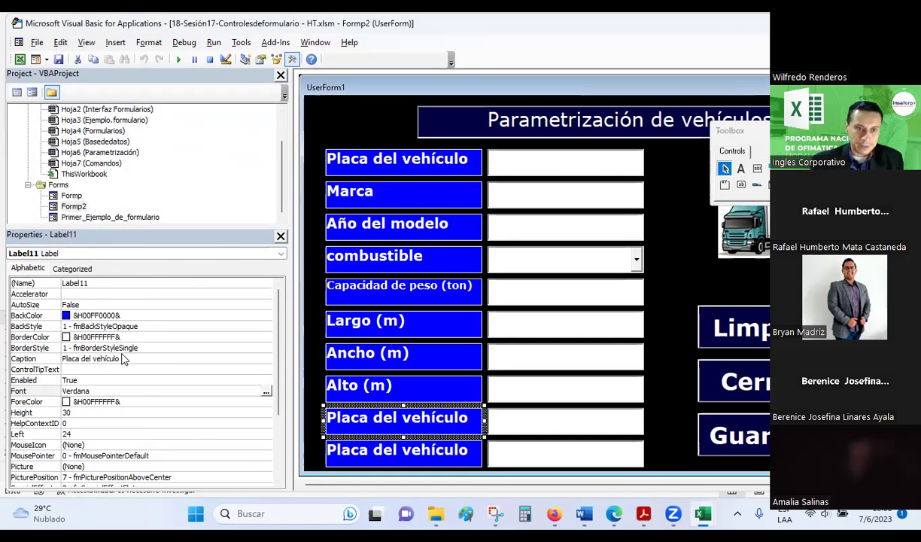
left_click(122, 359)
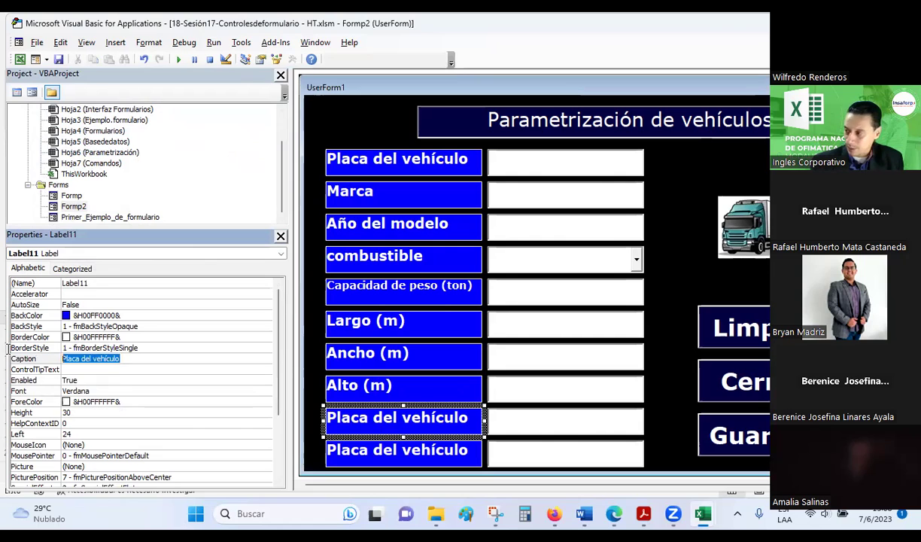
type("Fecha de emisión de la TC")
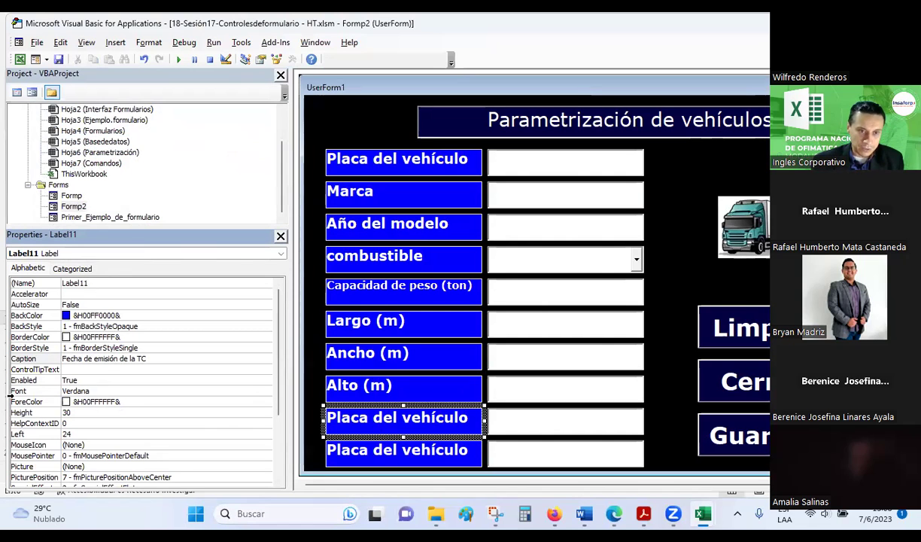
left_click(141, 391)
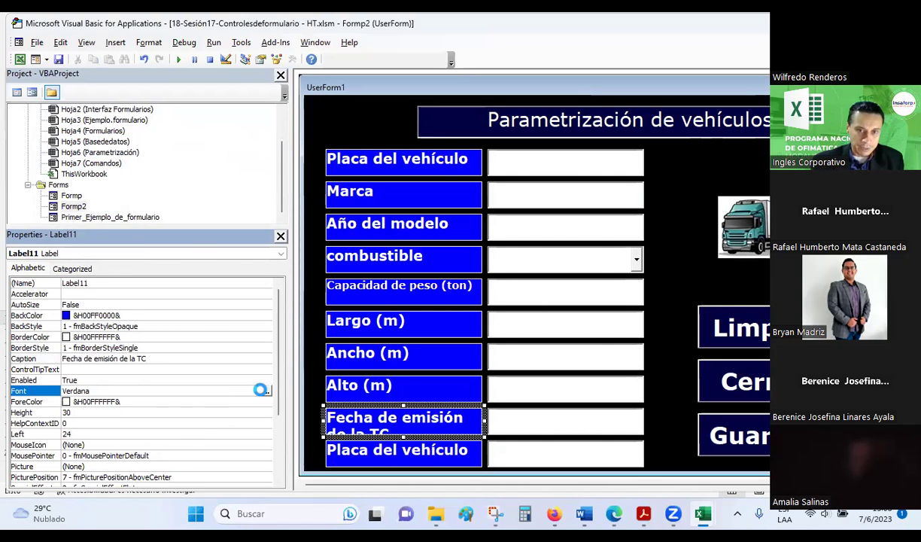
left_click(265, 391)
left_click(246, 152)
left_click(246, 152)
left_click(225, 151)
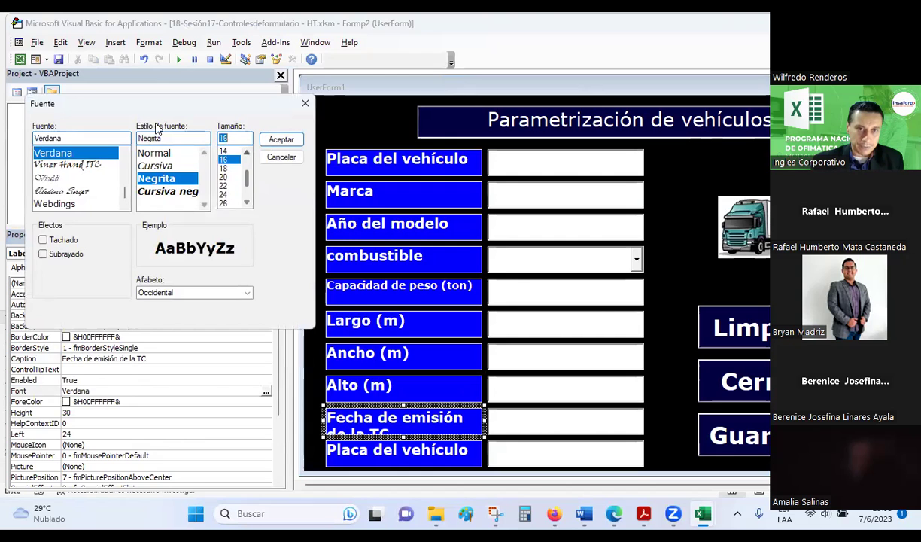
left_click(281, 139)
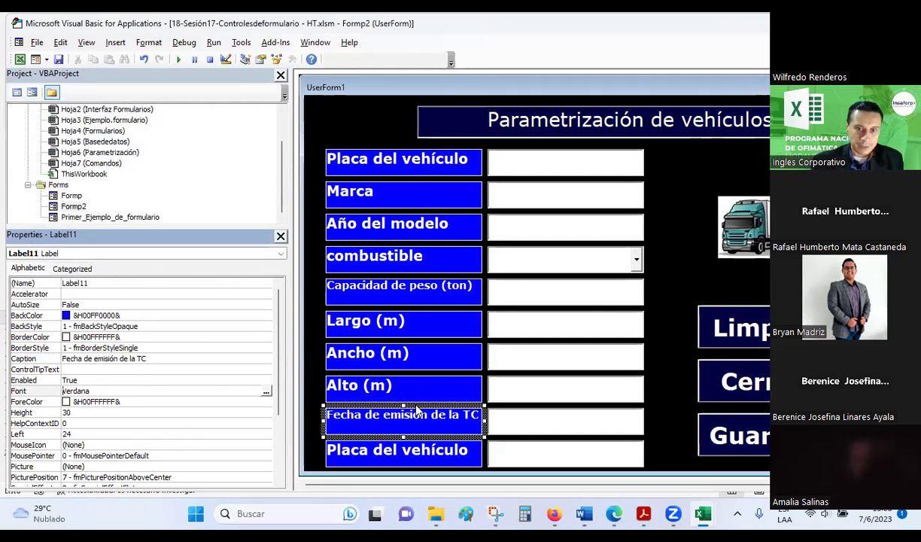
left_click(401, 457)
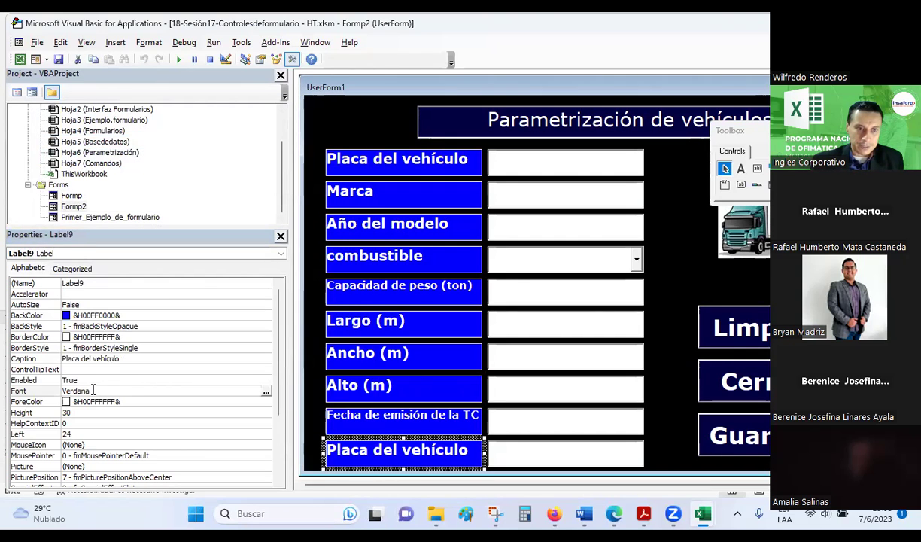
Step: Set the tenth label's caption to Fecha de vencimiento de la TC with a 14-point font
left_click(121, 358)
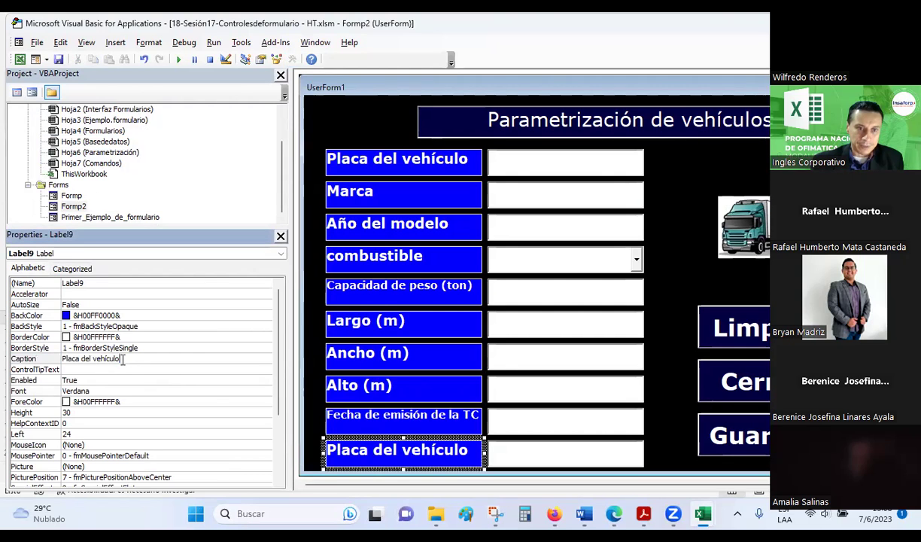
left_click(29, 357)
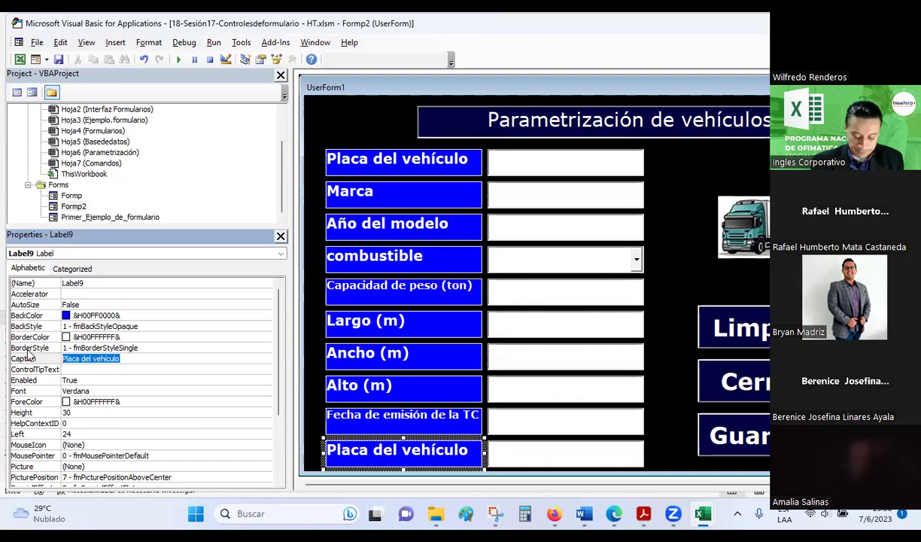
type("Fecha ed")
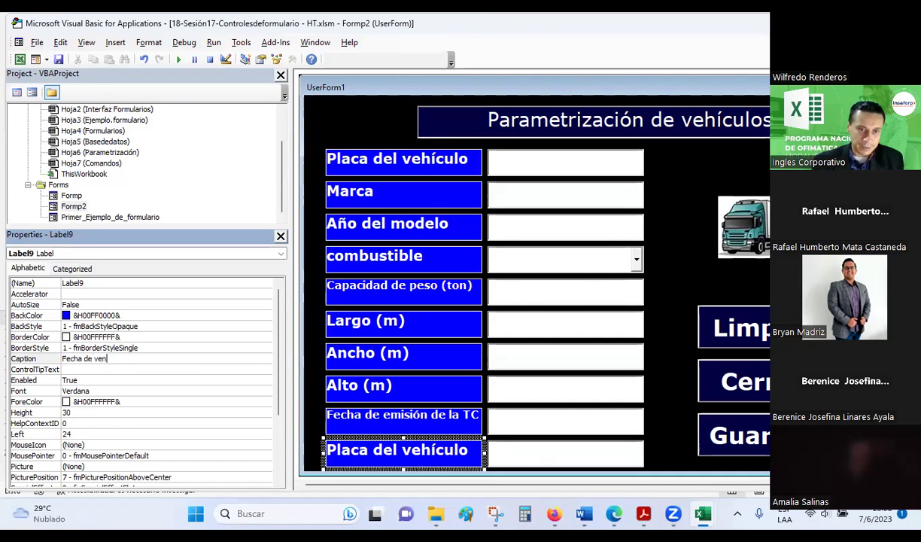
type(" la TC")
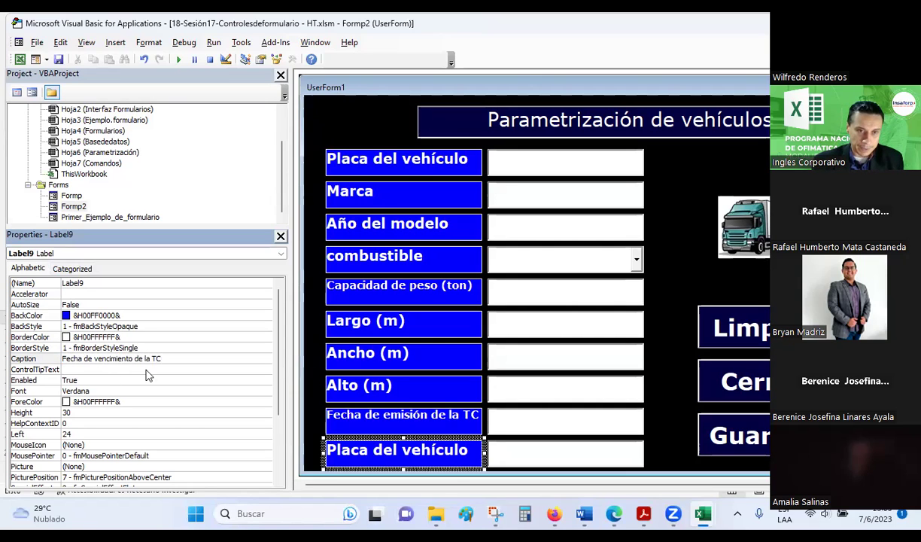
left_click(251, 391)
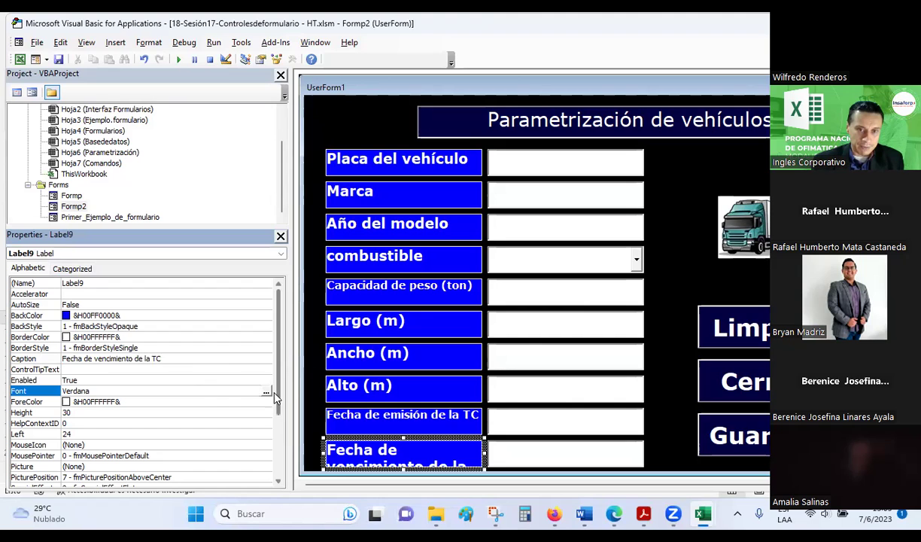
left_click(265, 390)
left_click(246, 152)
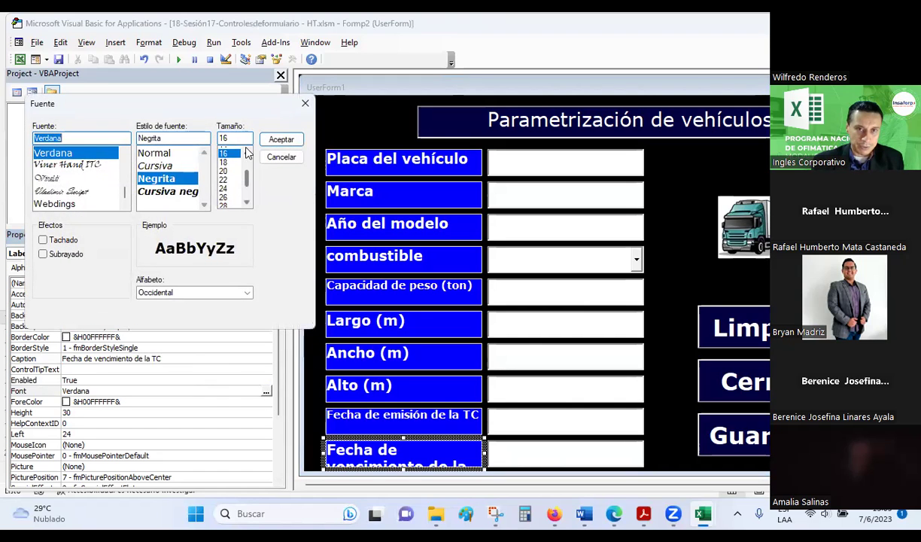
left_click(224, 152)
left_click(273, 140)
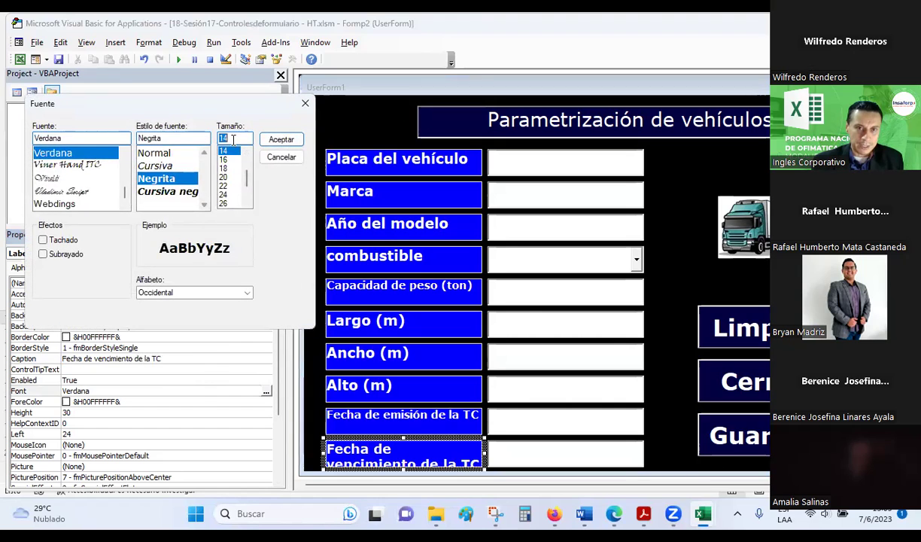
left_click(284, 142)
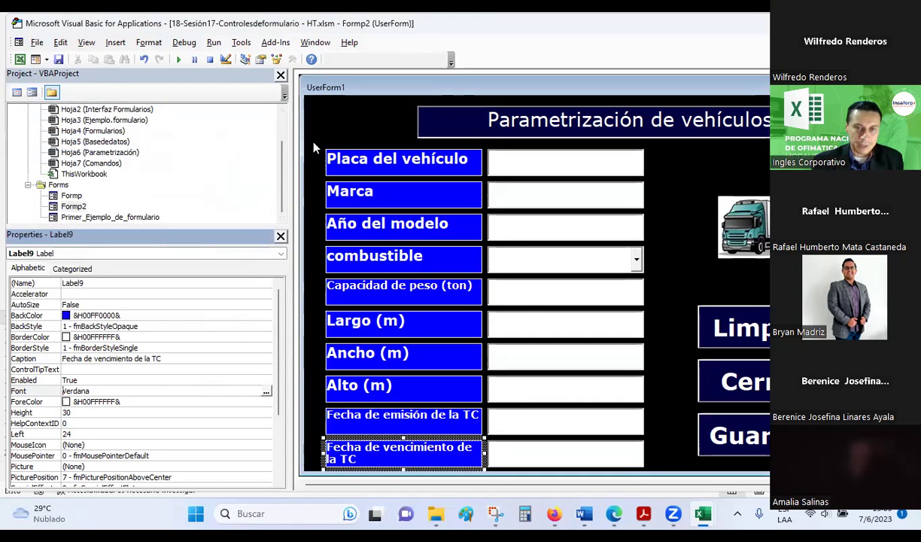
left_click(304, 138)
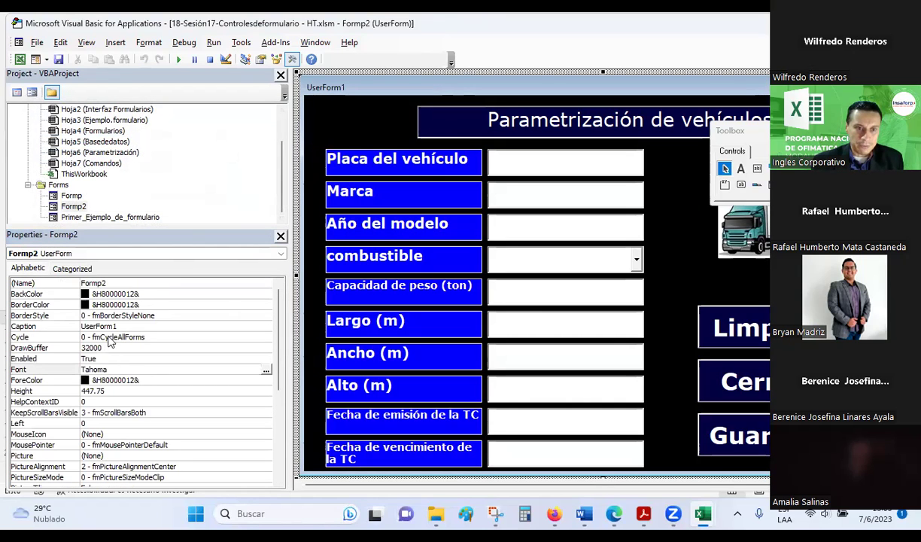
Step: Change the UserForm Caption from UserForm1 to 'Formulario de parametrización de vehículos' and save the workbook
left_click(121, 328)
left_click_drag(123, 326, 62, 316)
type("Formulario ")
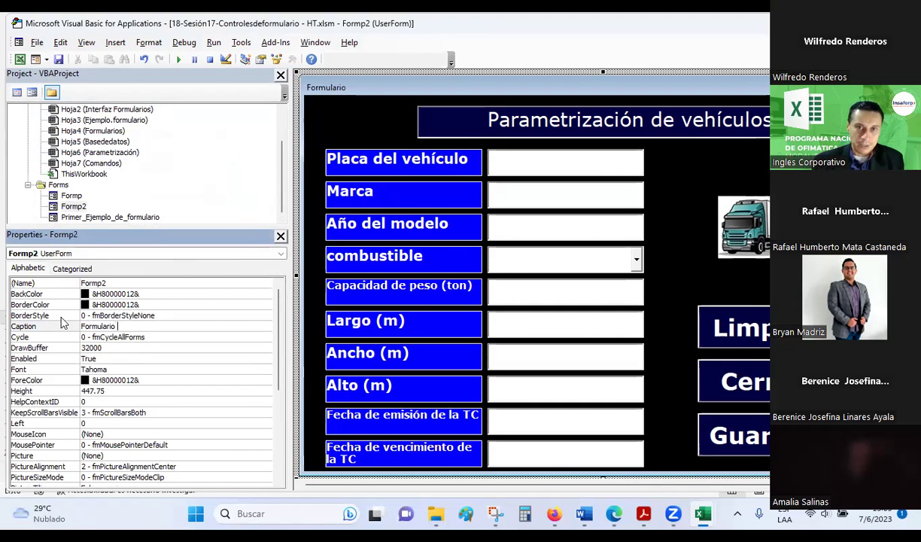
type("de parametrizació")
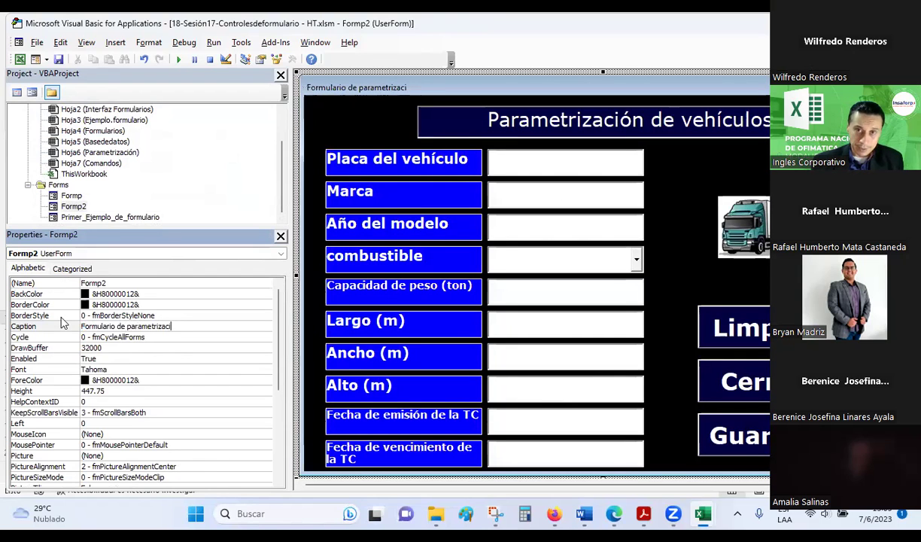
type("n de vehículos")
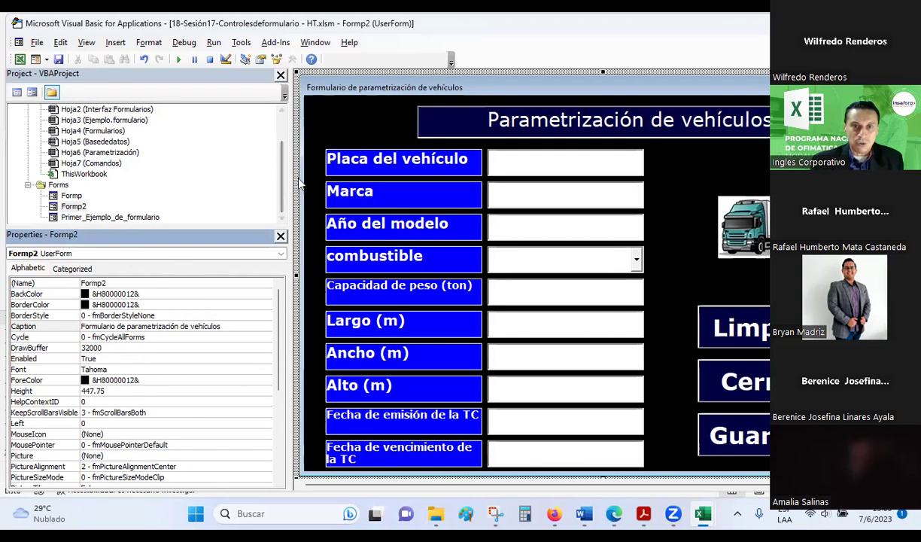
left_click(339, 138)
left_click(60, 59)
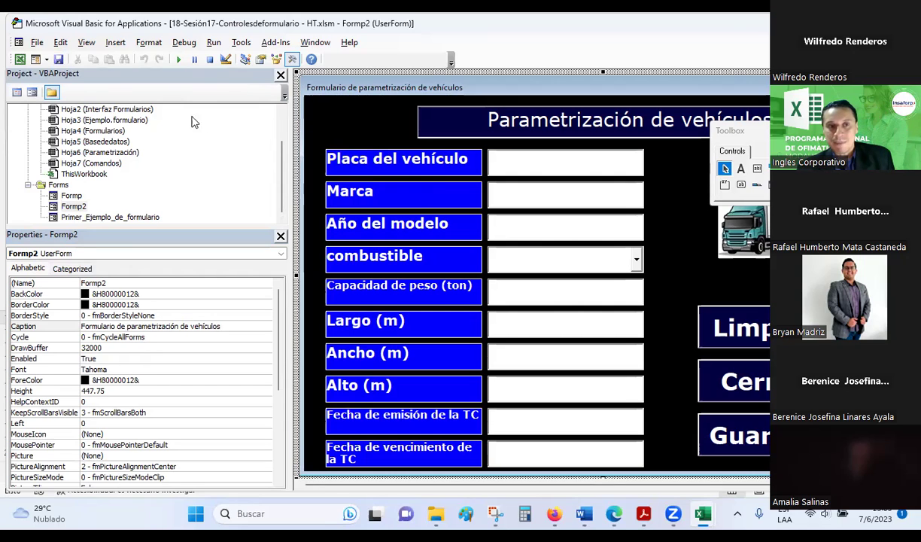
left_click(180, 63)
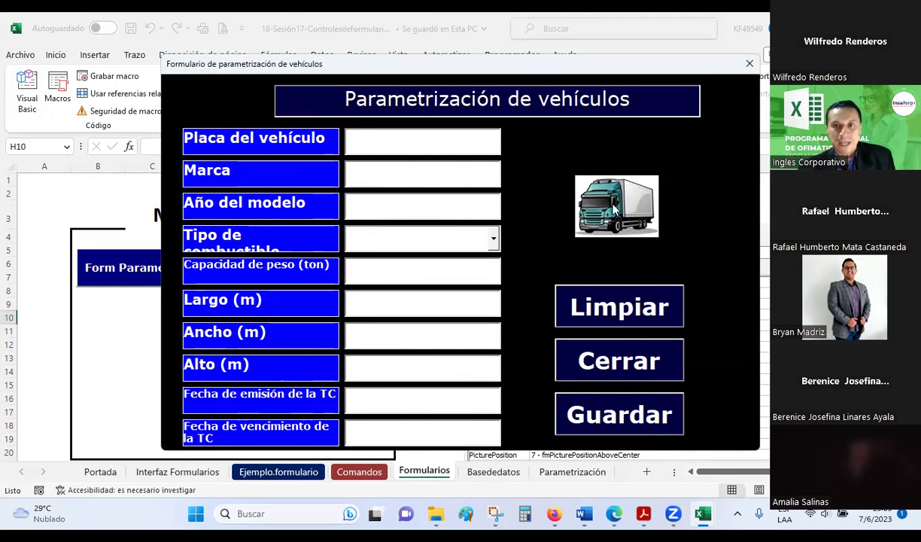
left_click(747, 60)
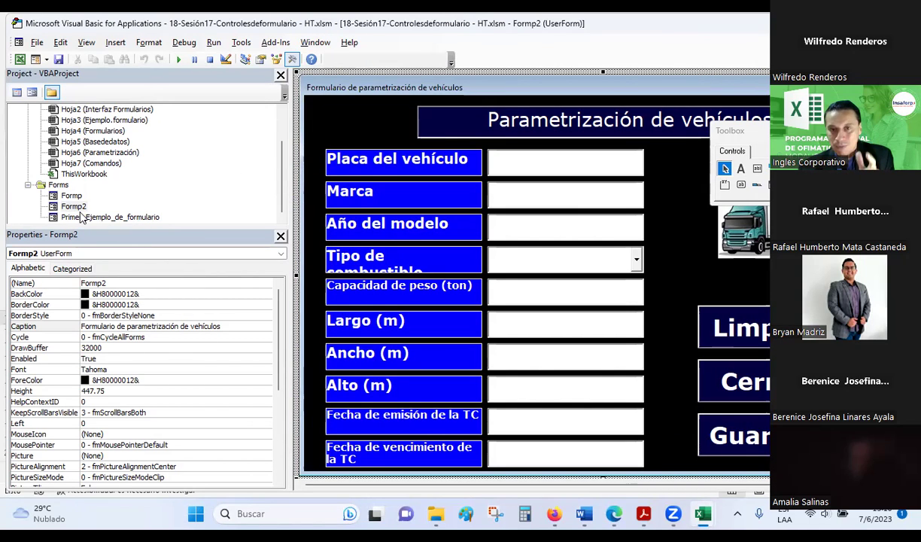
Step: Set the Tipo de combustible label's (Label5) font size to 14 so it fits on one line
left_click(347, 252)
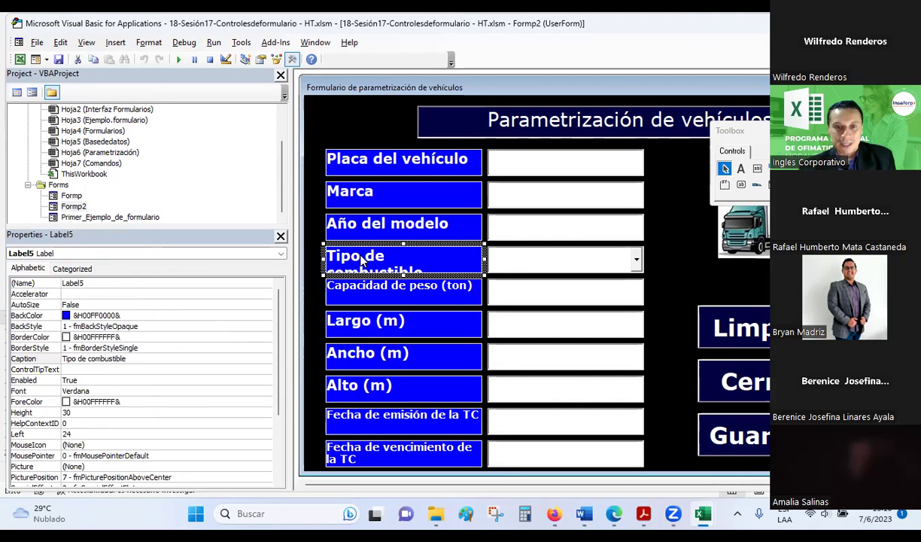
left_click(177, 361)
left_click(267, 361)
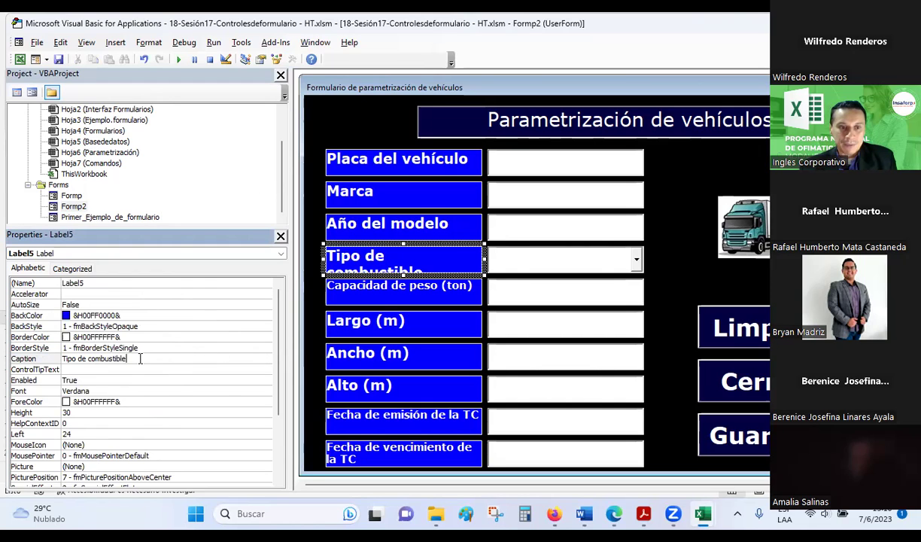
left_click(218, 392)
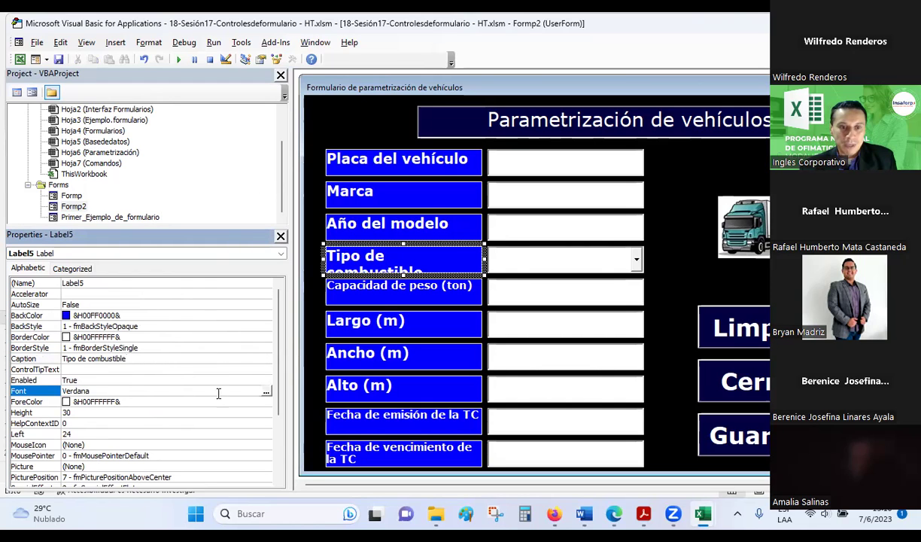
left_click(265, 392)
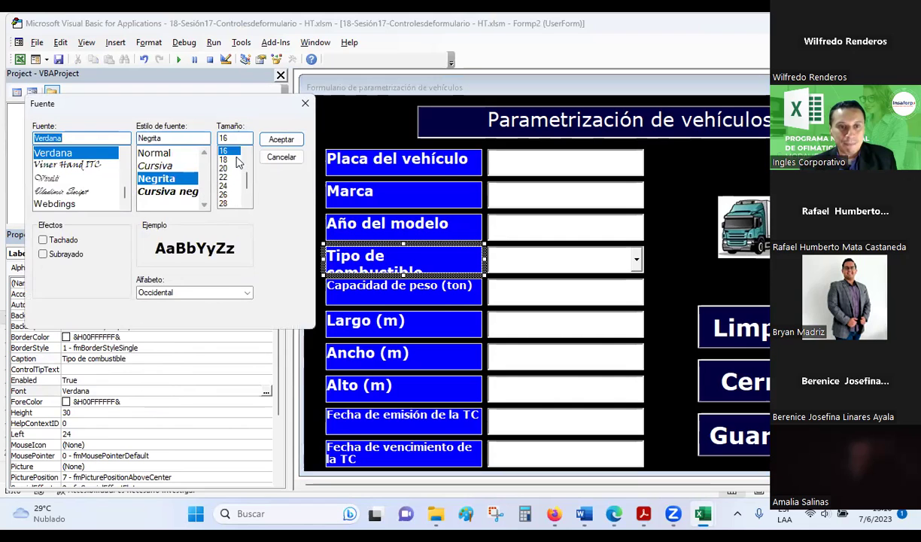
type("14")
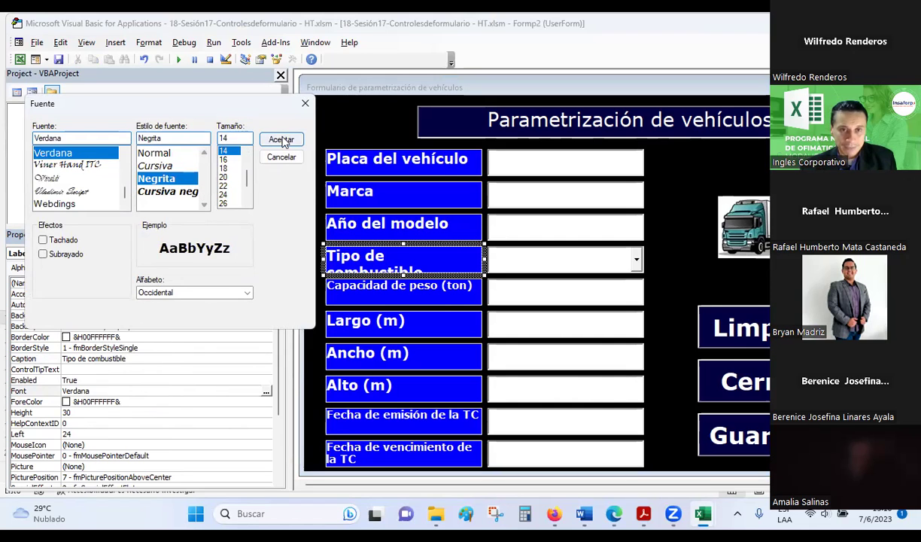
left_click(280, 140)
mouse_move(702, 514)
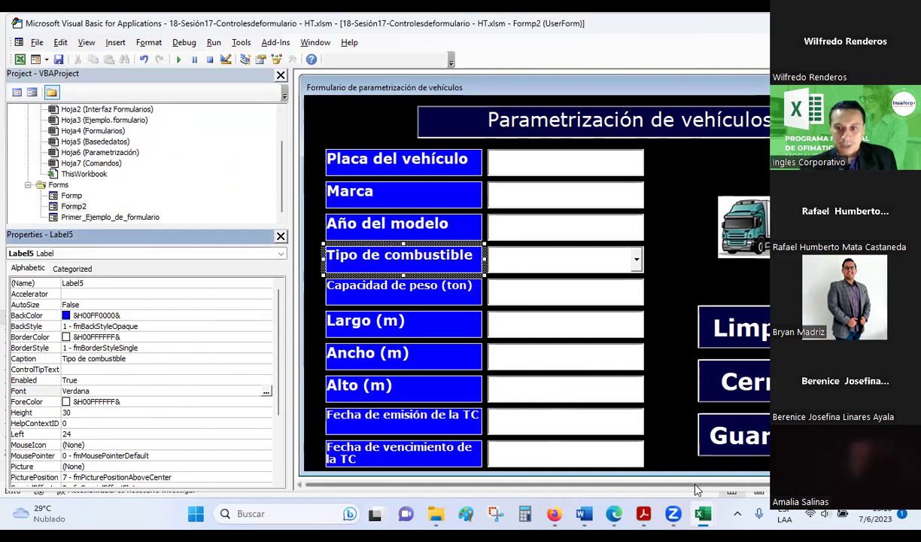
Step: Back in the workbook, look over the Comandos and Formularios sheets, ending on Comandos
left_click(615, 410)
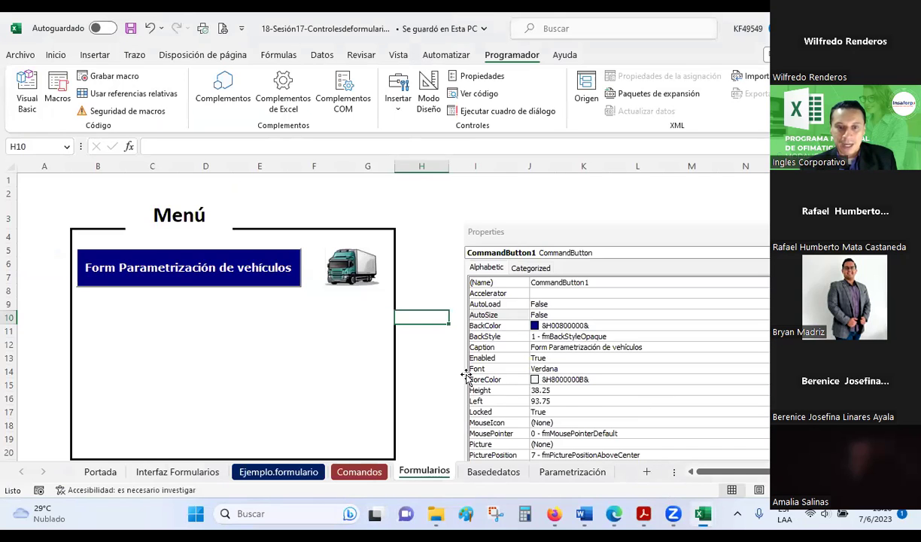
left_click(338, 474)
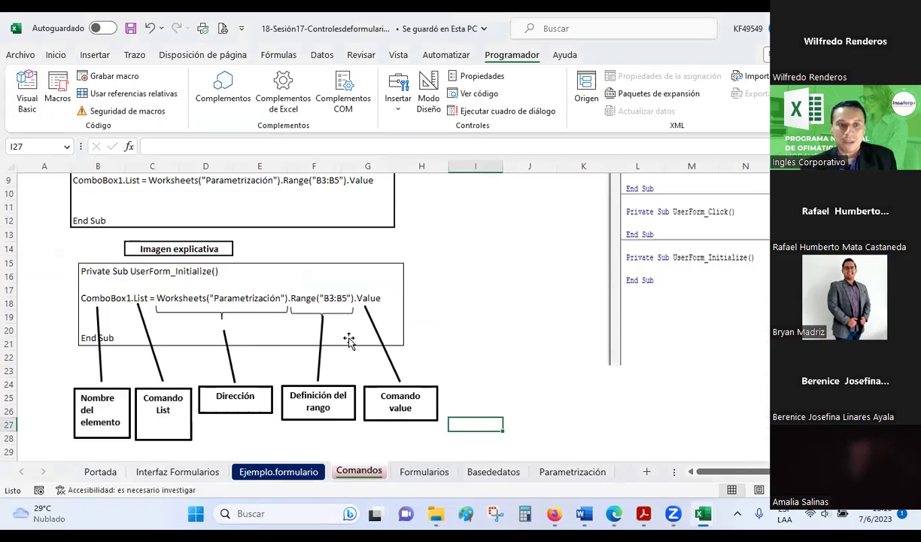
scroll(349, 340, "up", 3)
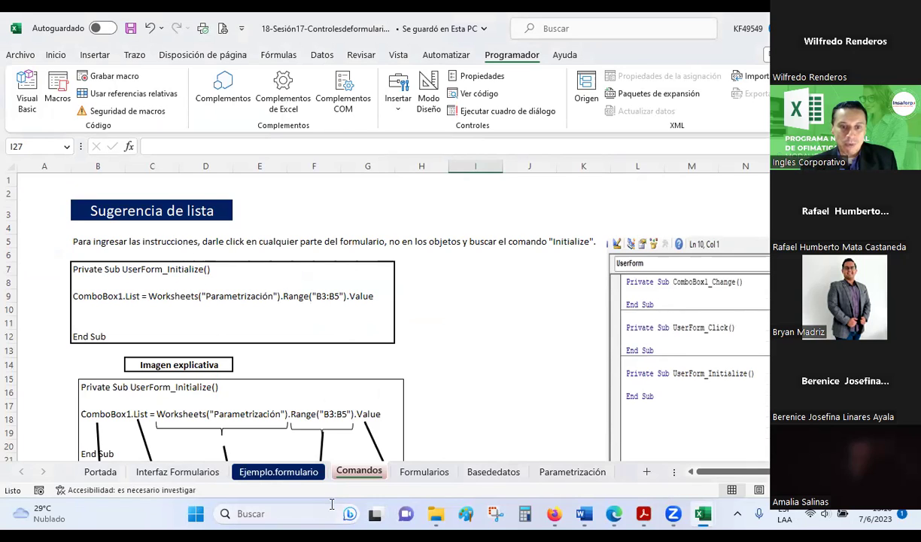
left_click(421, 471)
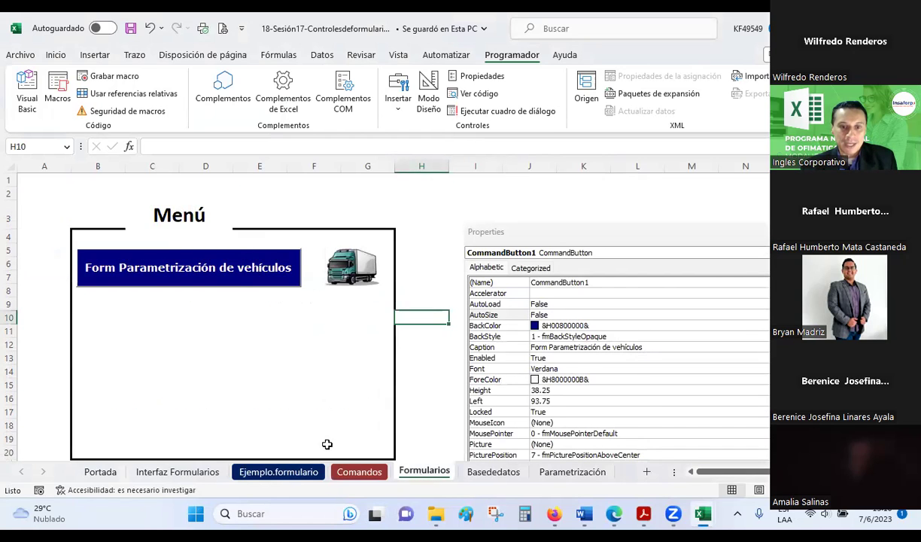
left_click(349, 474)
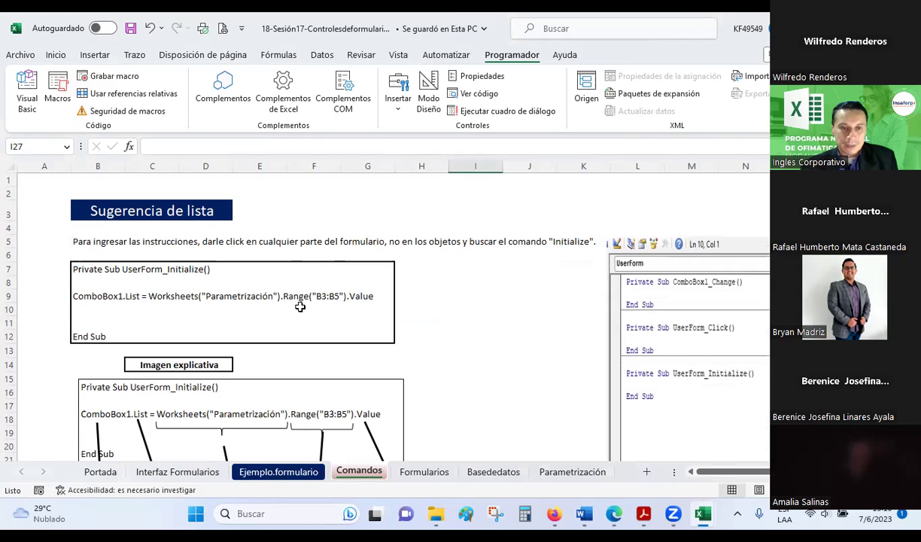
Step: Scroll Comandos down to the Llamar formulario section and select the form-call code cell and diagram
scroll(299, 306, "down", 2)
scroll(299, 301, "down", 1)
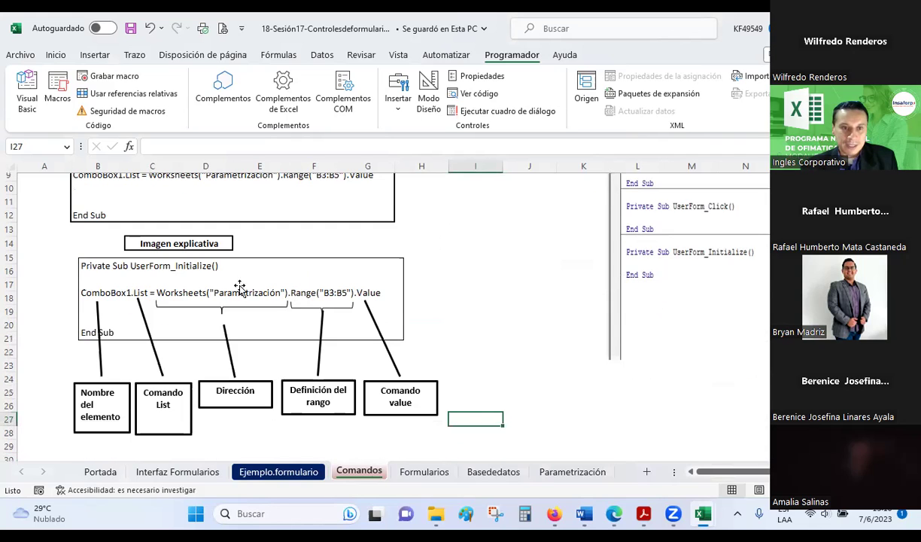
scroll(219, 331, "down", 4)
scroll(220, 326, "down", 2)
scroll(220, 326, "down", 1)
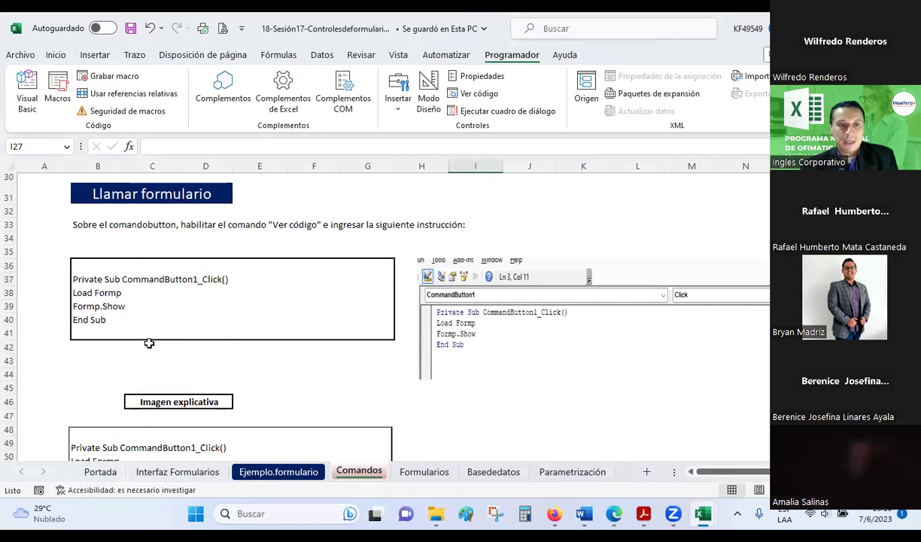
left_click(86, 267)
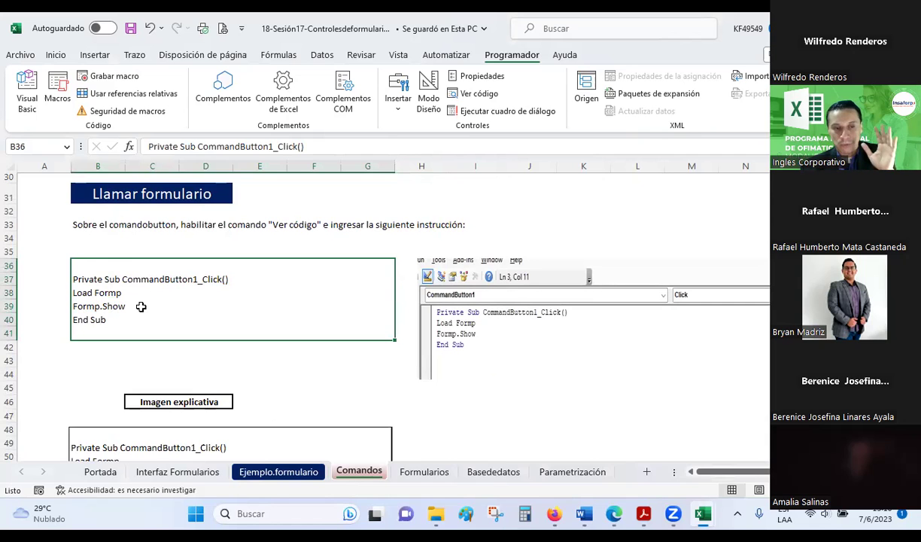
scroll(143, 309, "down", 3)
left_click(150, 316)
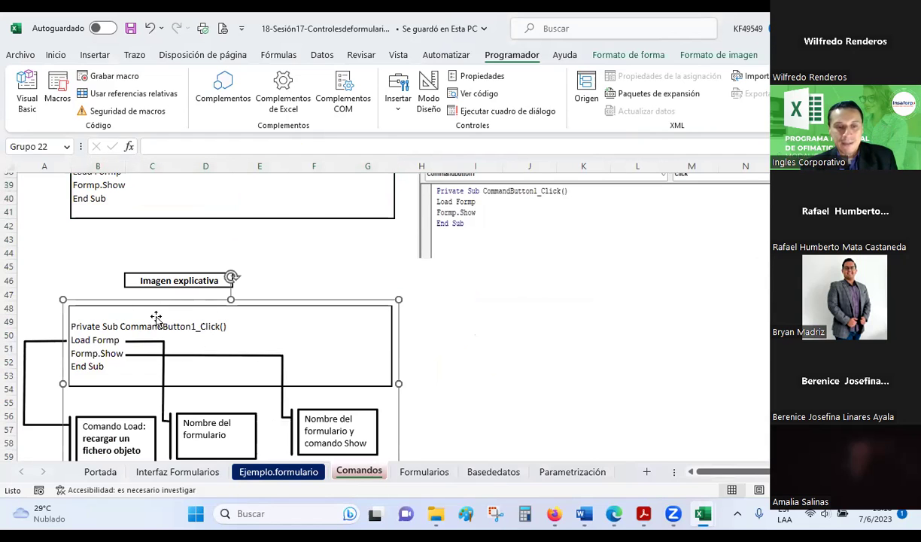
scroll(148, 318, "down", 1)
scroll(151, 346, "down", 1)
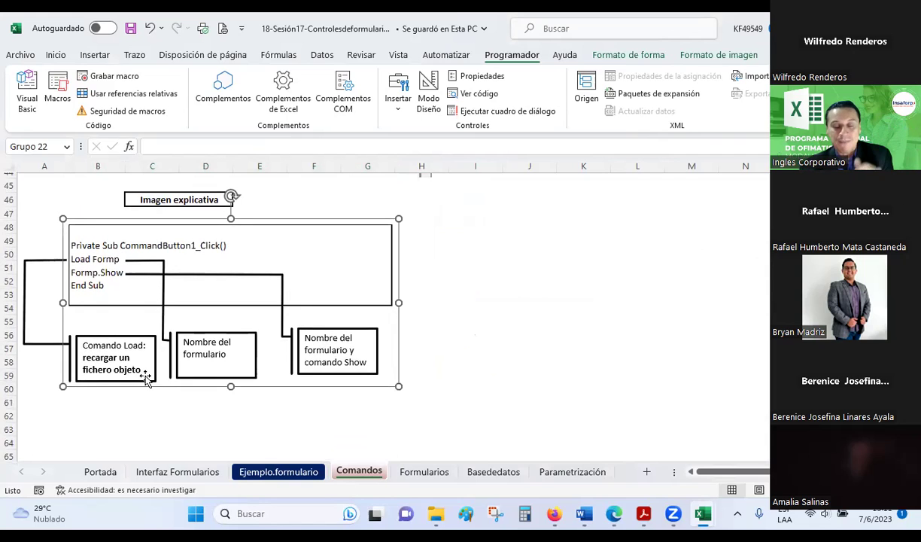
Step: Review the Imagen explicativa caption and diagram, then reselect the form-call code cell
left_click(476, 281)
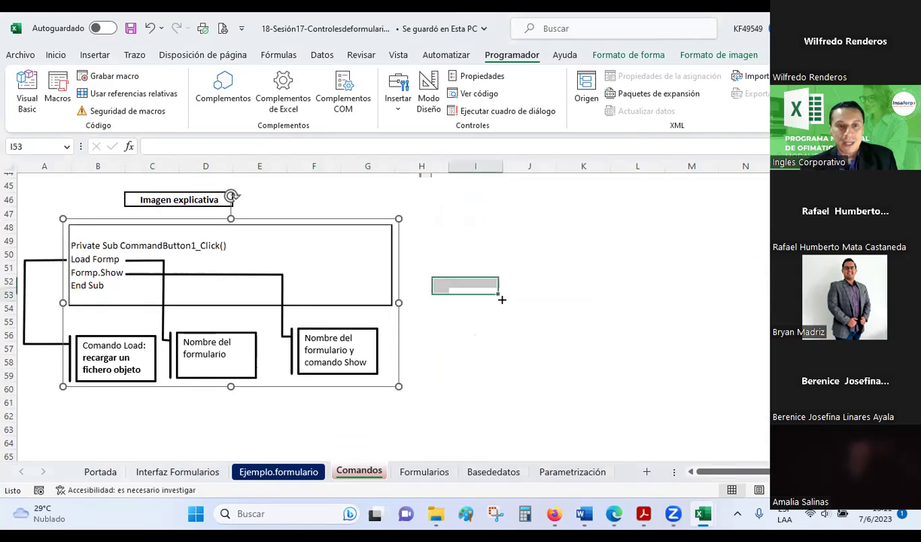
left_click(170, 194)
left_click(193, 251)
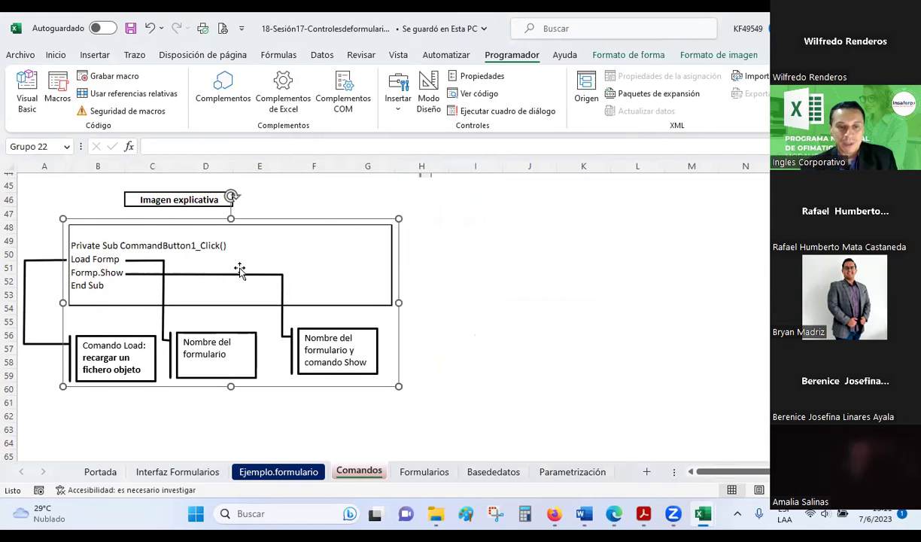
left_click(486, 279)
scroll(89, 251, "up", 3)
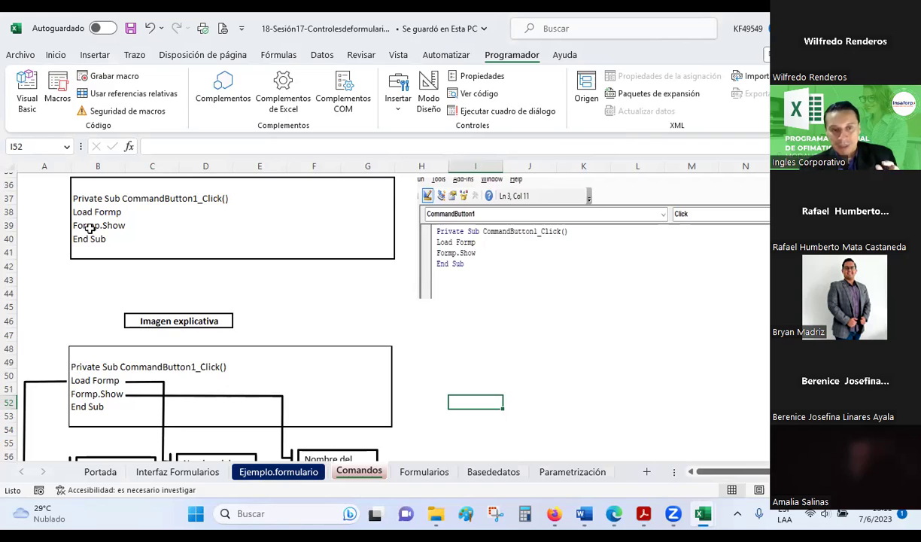
left_click(109, 232)
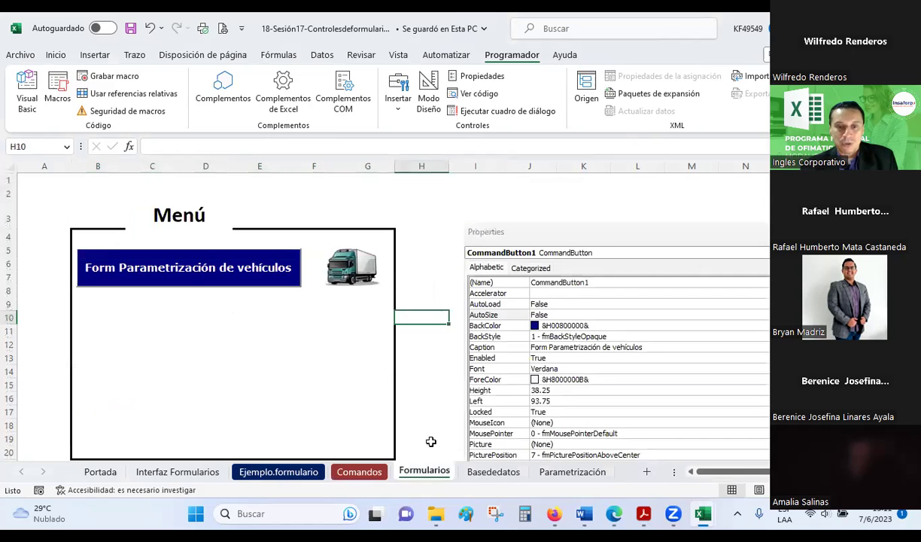
Step: Look over the Basededatos vehicle table header and the Parametrización fuel-type list
left_click(493, 471)
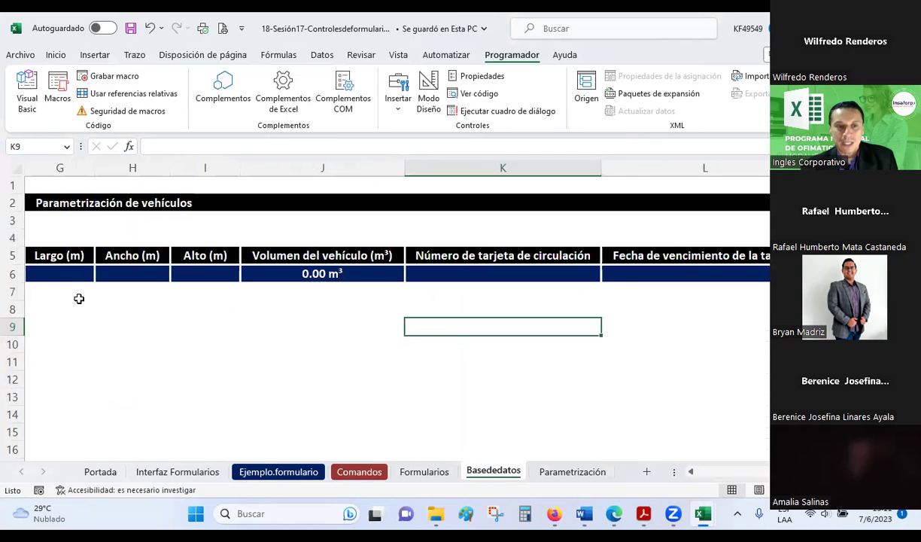
left_click(11, 255)
left_click(568, 472)
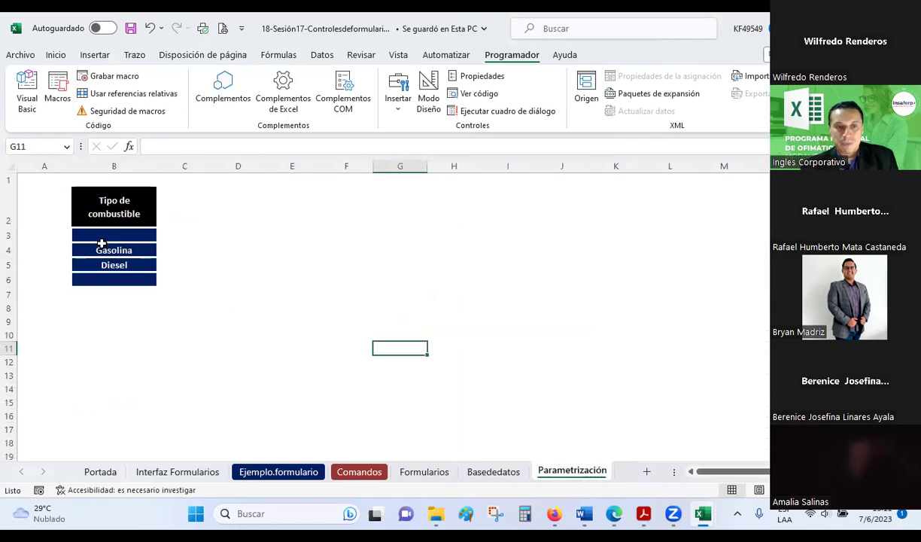
left_click(9, 199)
Step: Scroll the Comandos sheet through the Load Formp / Formp.Show click-code example
left_click(360, 470)
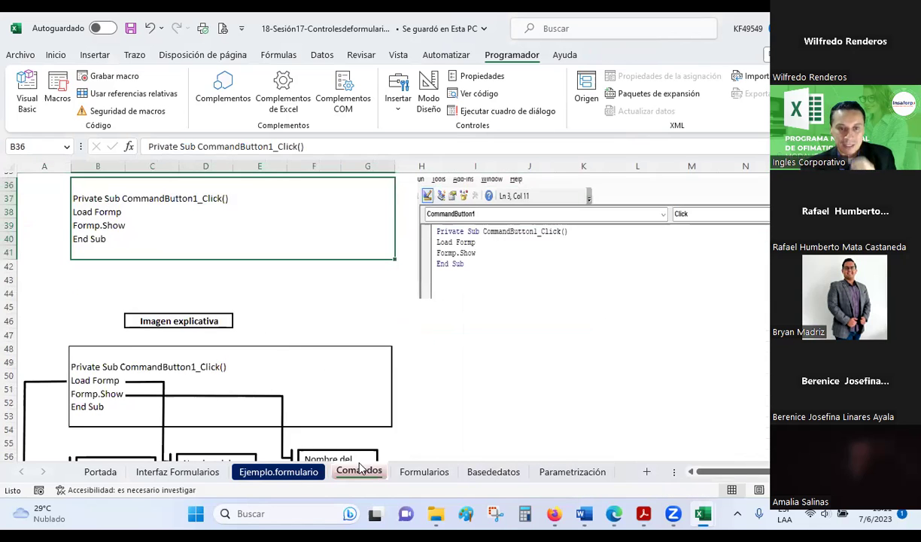
scroll(247, 296, "down", 1)
scroll(248, 295, "down", 1)
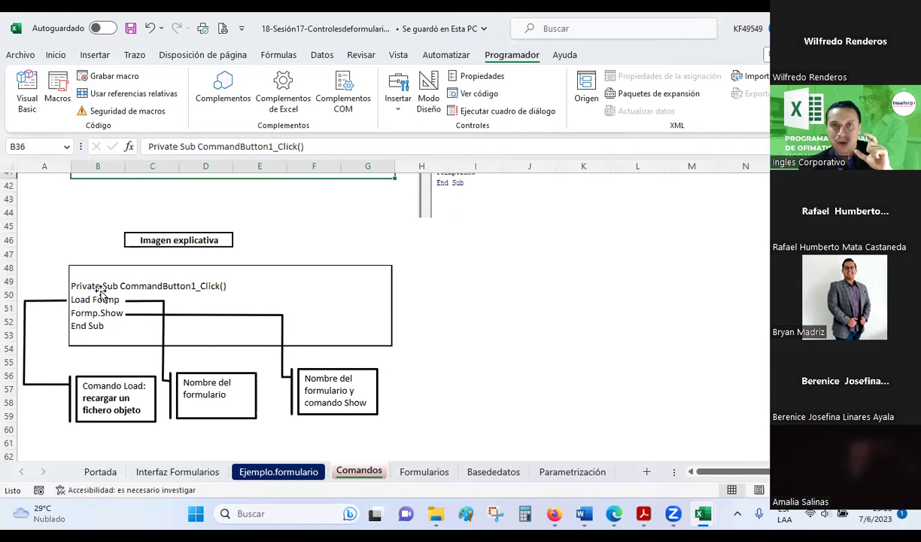
scroll(289, 321, "up", 1)
scroll(438, 333, "up", 1)
scroll(451, 324, "up", 1)
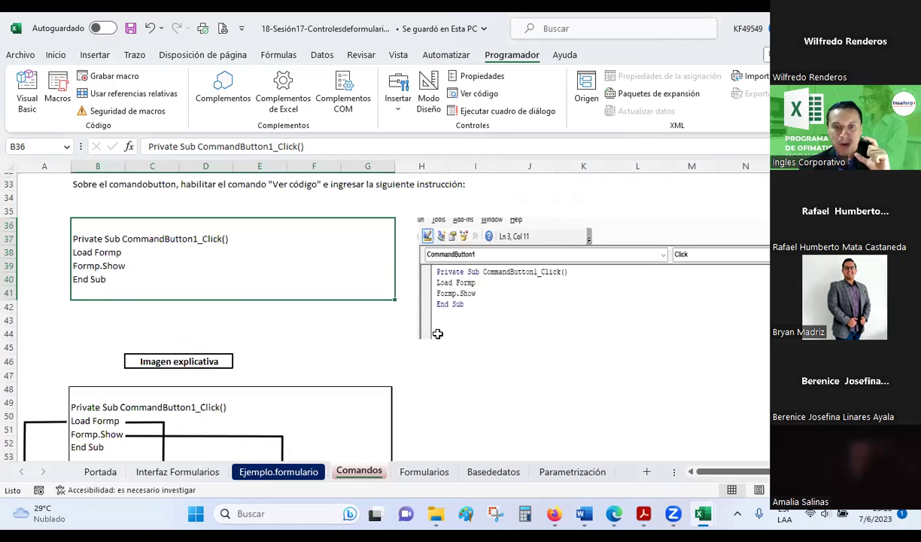
scroll(482, 301, "down", 1)
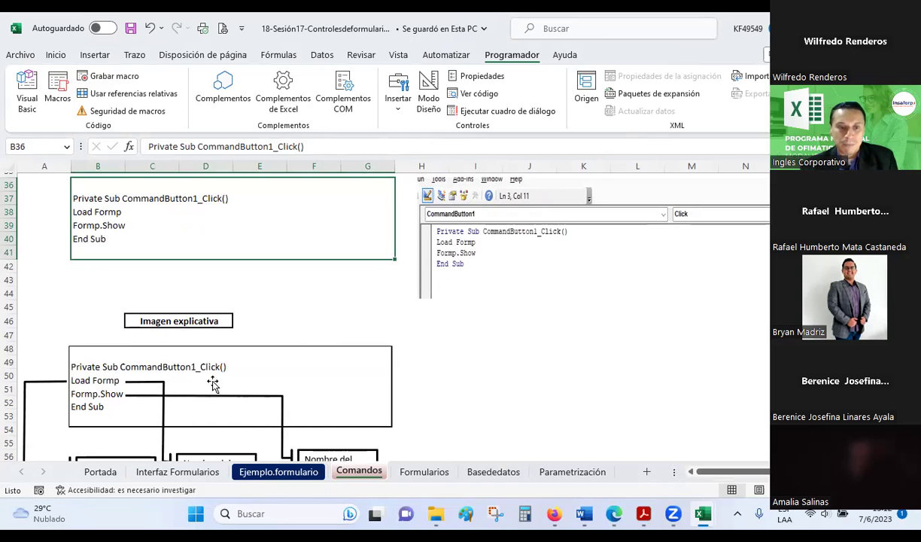
left_click(278, 471)
Step: On the Formularios sheet, enable Modo Diseño and select the vehicle form button, then return to Comandos
left_click(359, 472)
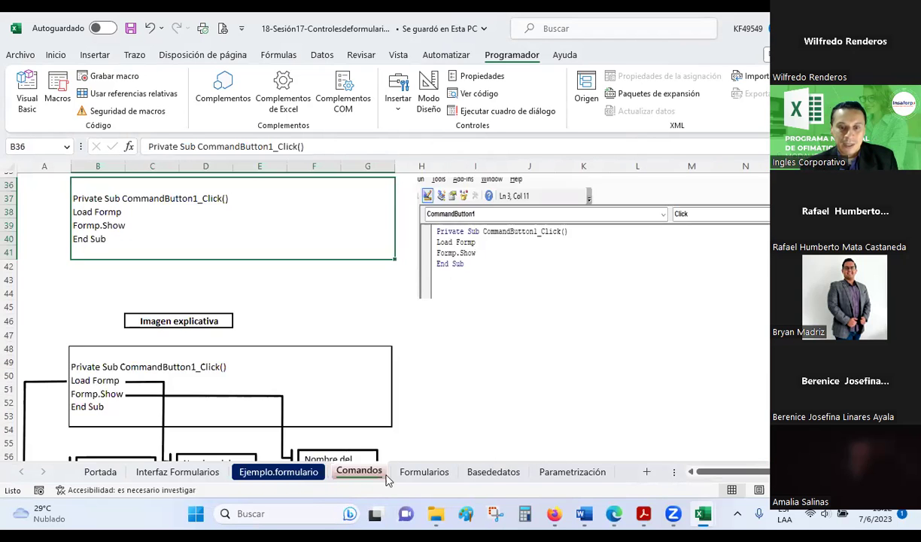
left_click(423, 472)
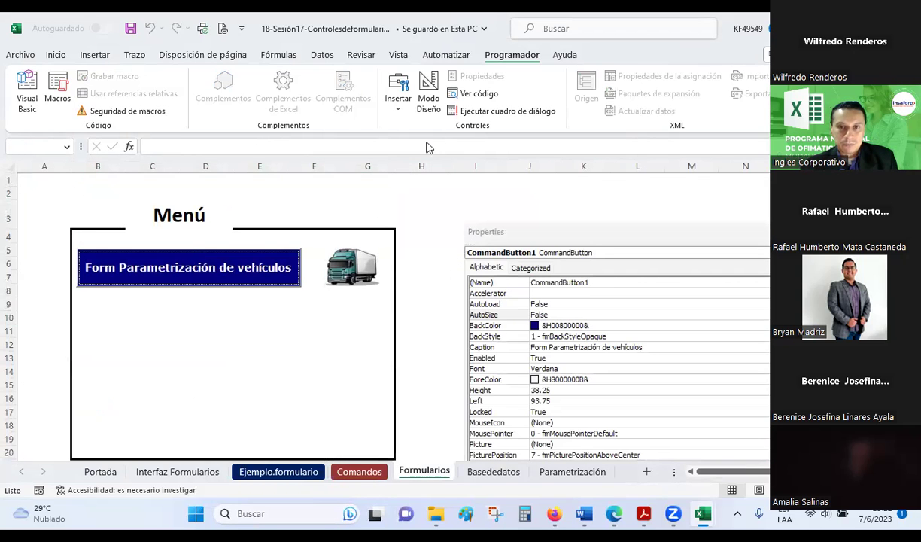
left_click(426, 96)
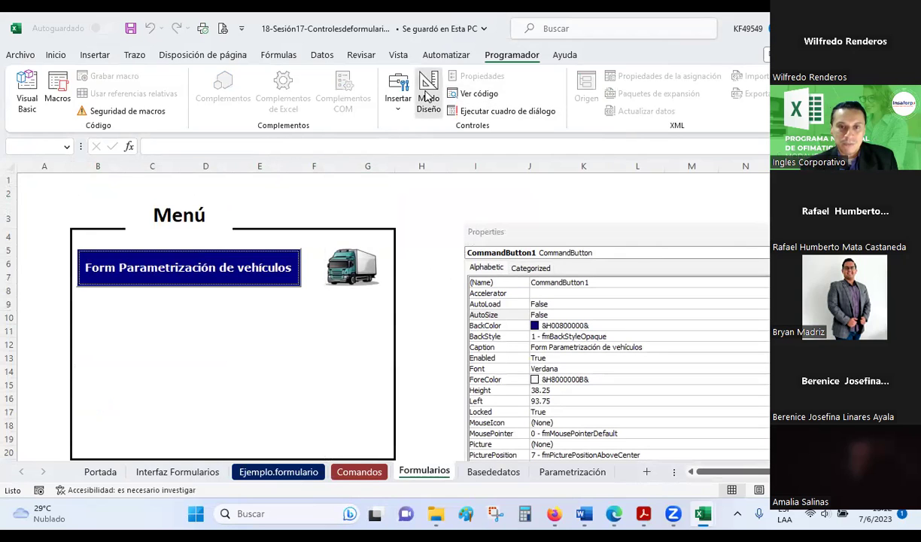
left_click(253, 268)
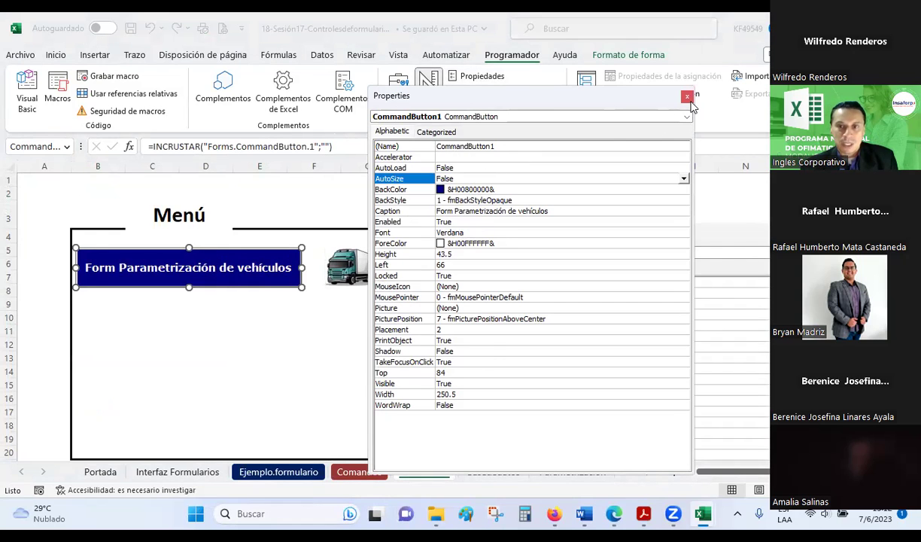
left_click(361, 473)
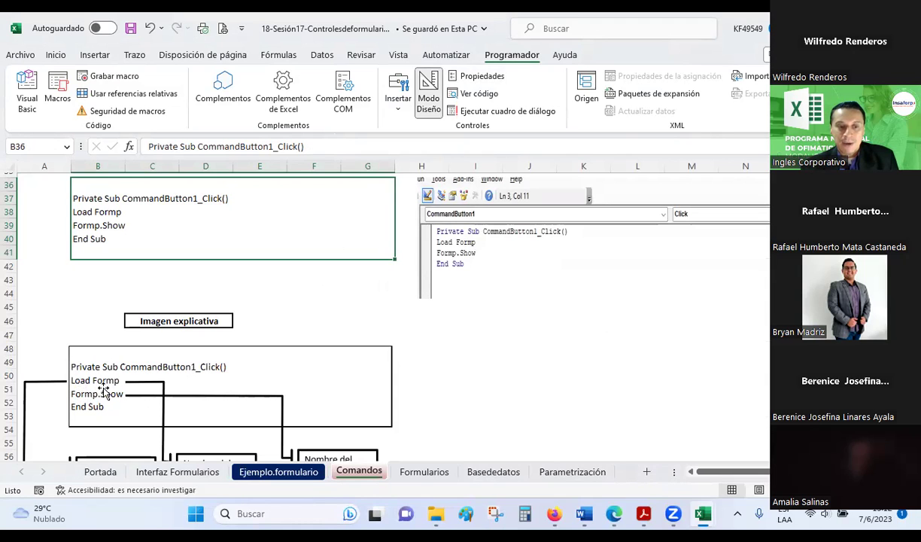
Step: Select and review the four-line CommandButton1_Click code in Comandos cell B36
scroll(97, 372, "down", 2)
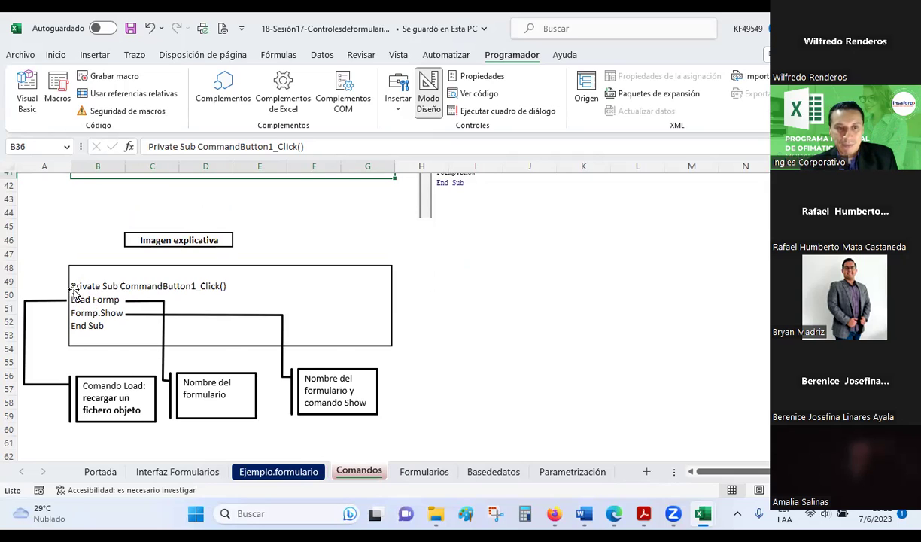
scroll(513, 316, "up", 3)
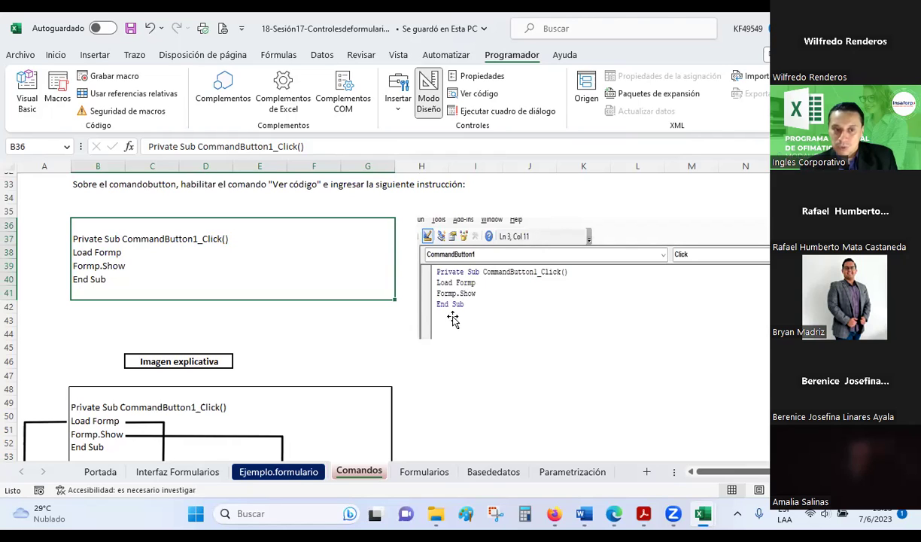
double_click(123, 281)
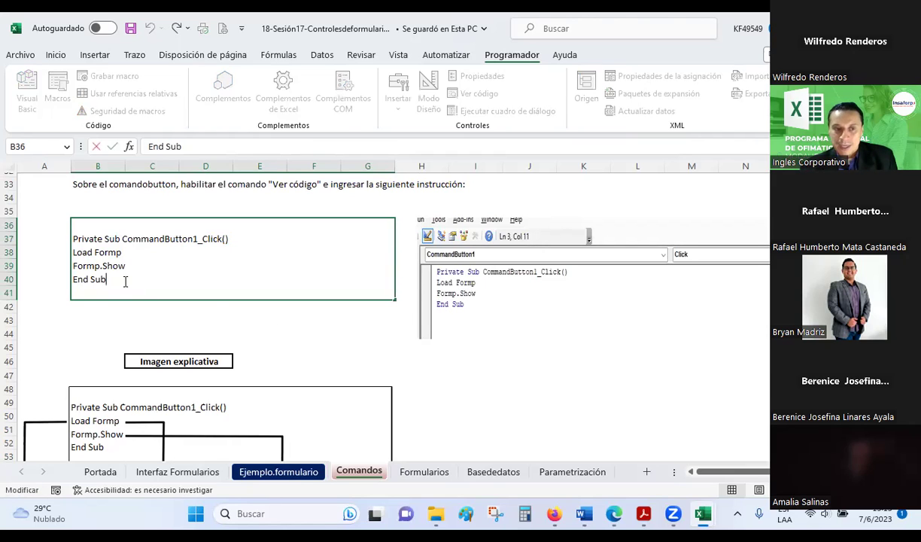
left_click_drag(126, 280, 76, 238)
key("ctrl+c")
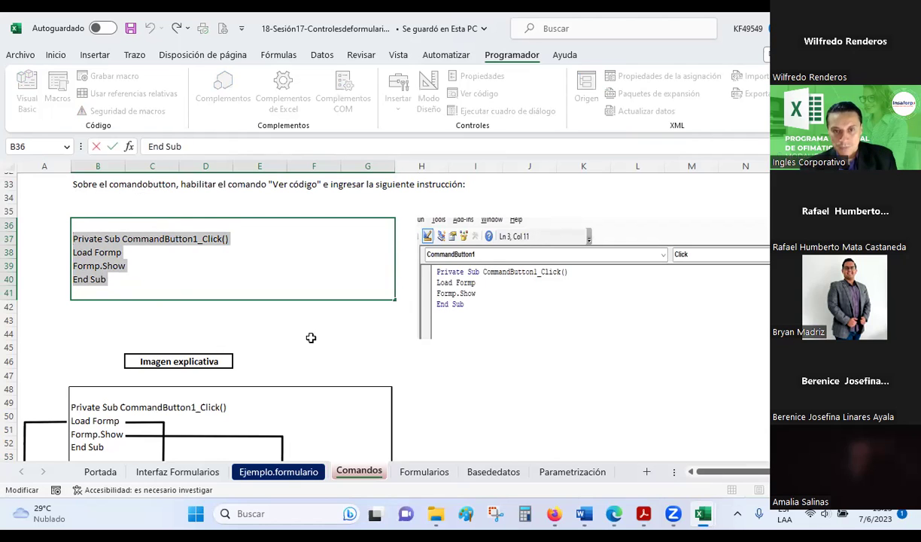
left_click(310, 337)
left_click(434, 473)
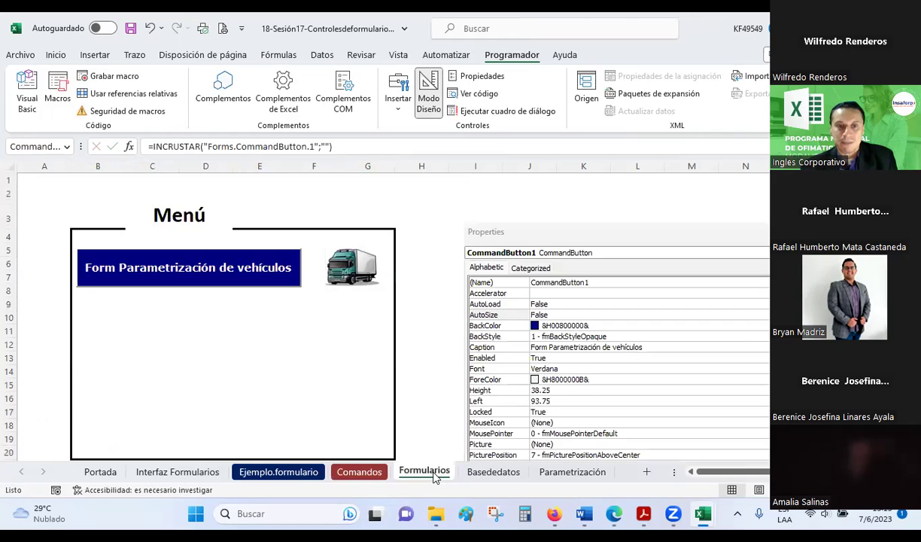
left_click(465, 178)
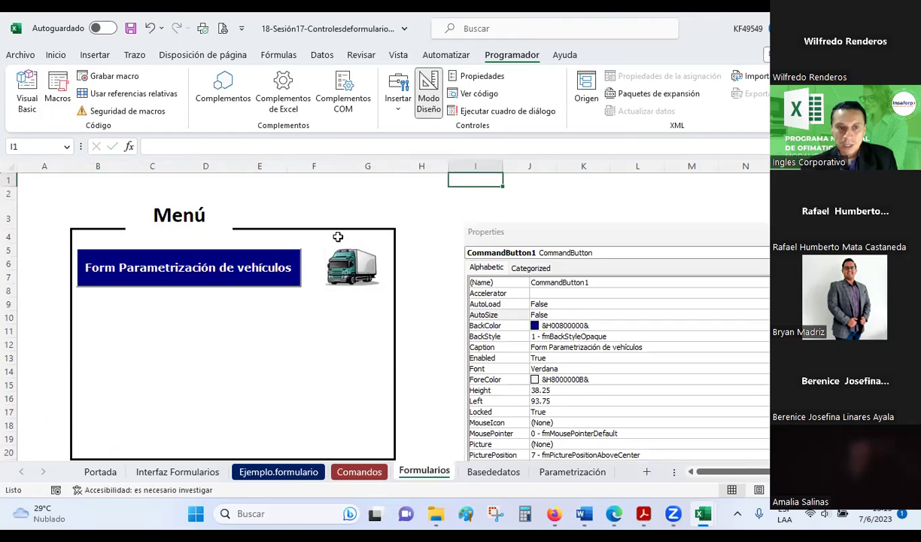
left_click(429, 90)
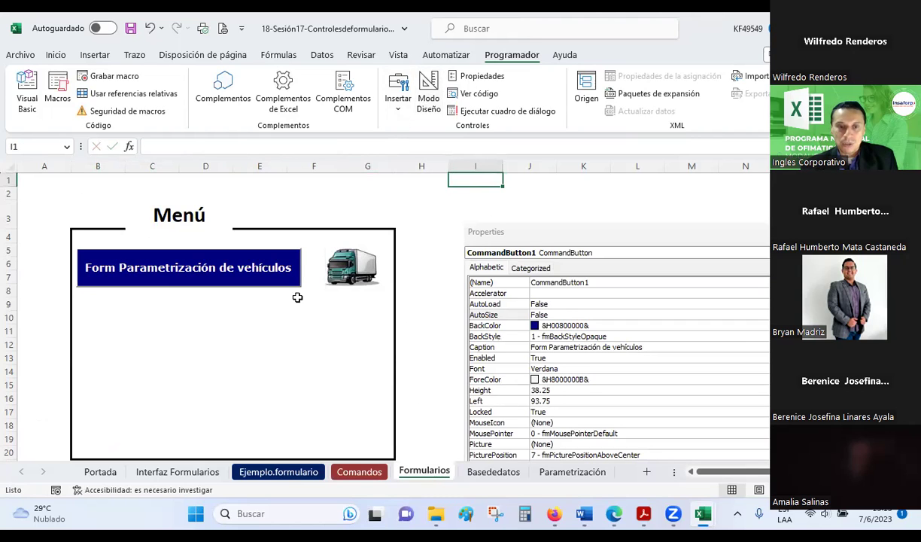
left_click(286, 265)
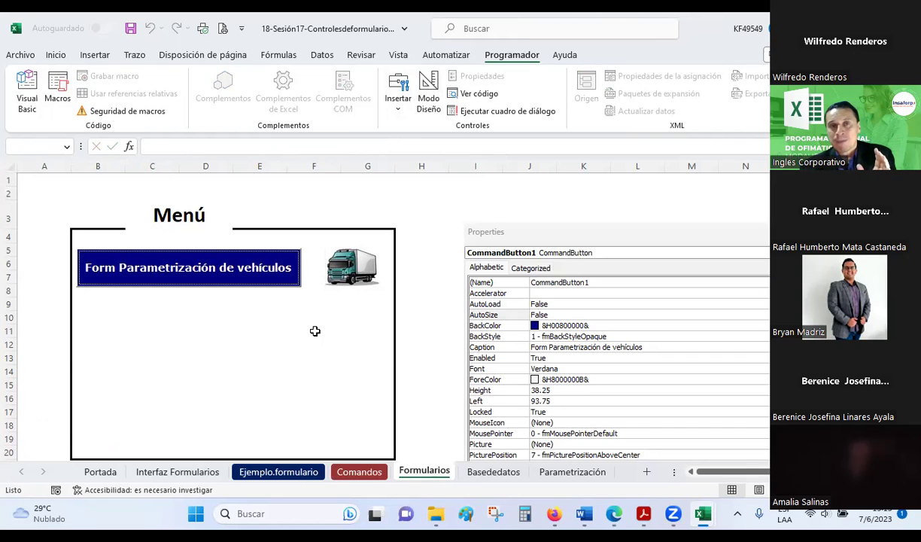
left_click(426, 320)
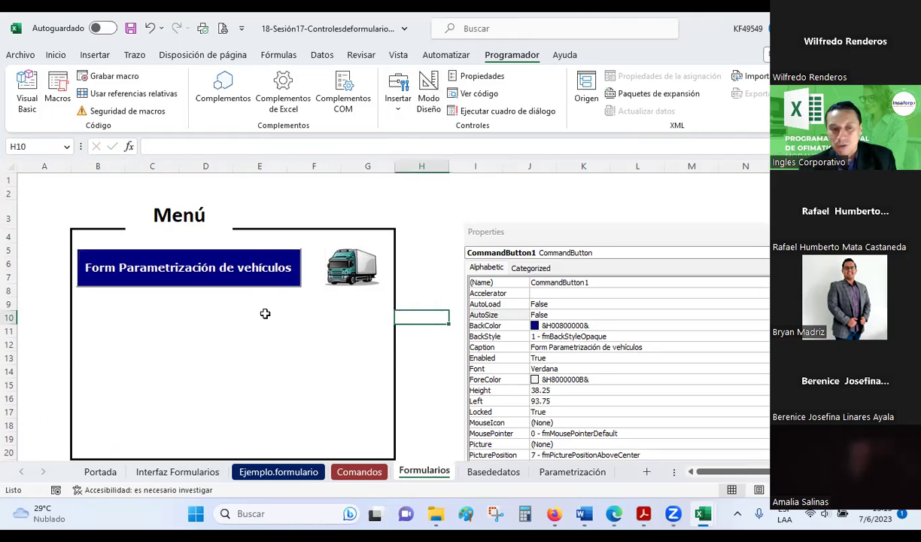
left_click(430, 110)
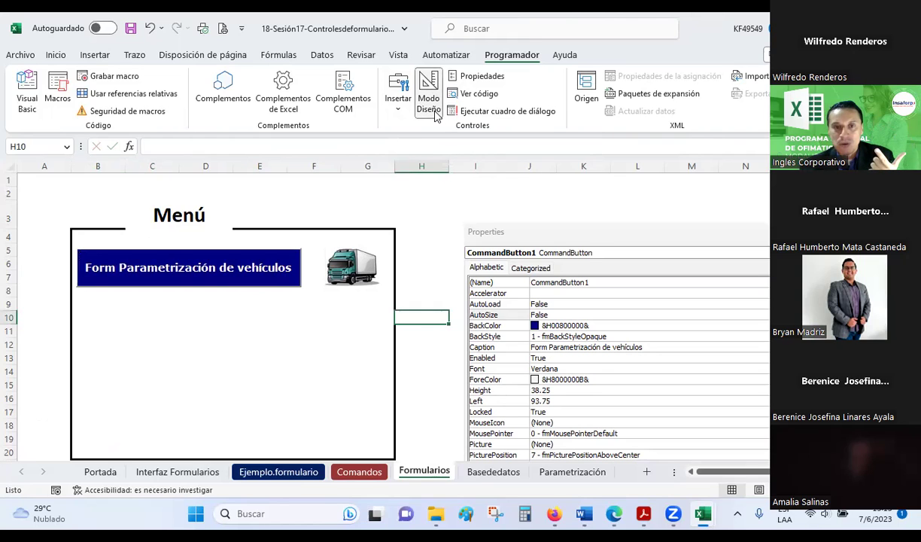
left_click(280, 280)
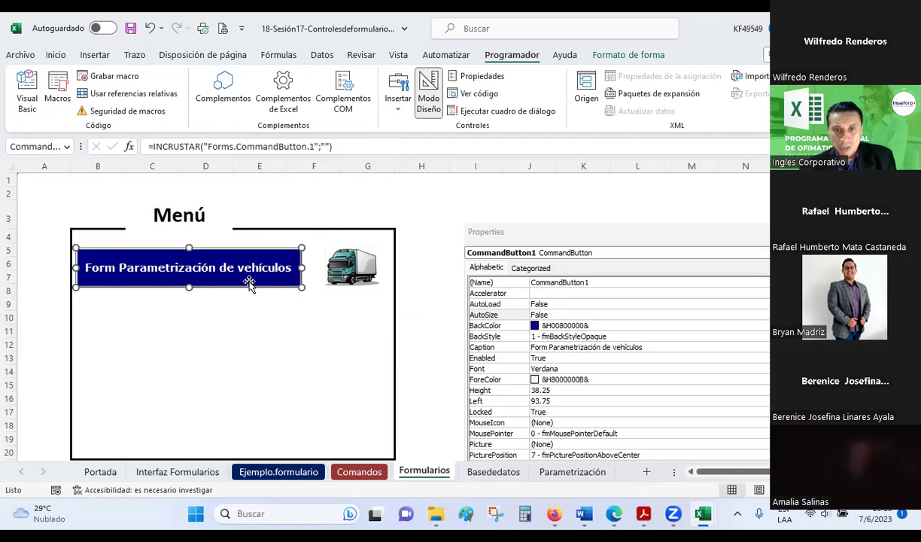
Step: Open the Hoja4 (Formularios) code module with Ver código and inspect its Object and Procedure lists
left_click(472, 100)
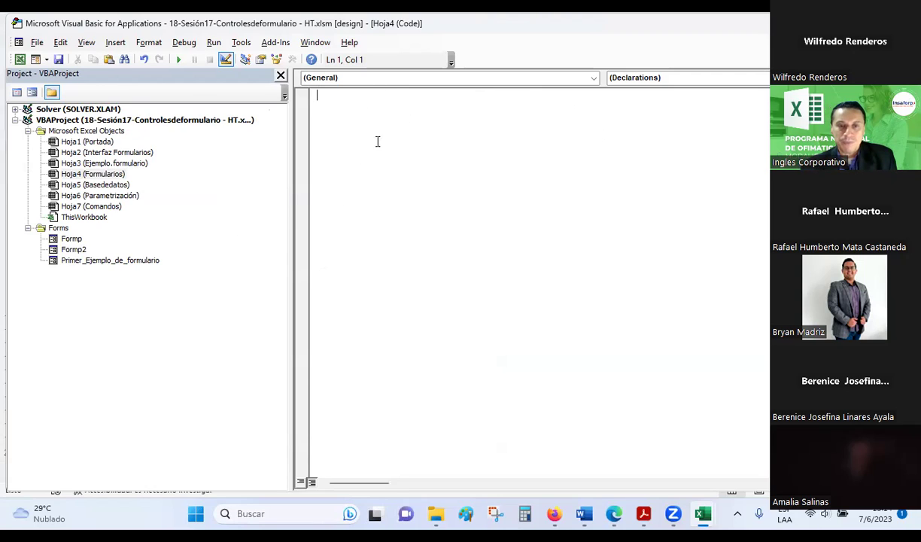
left_click(594, 78)
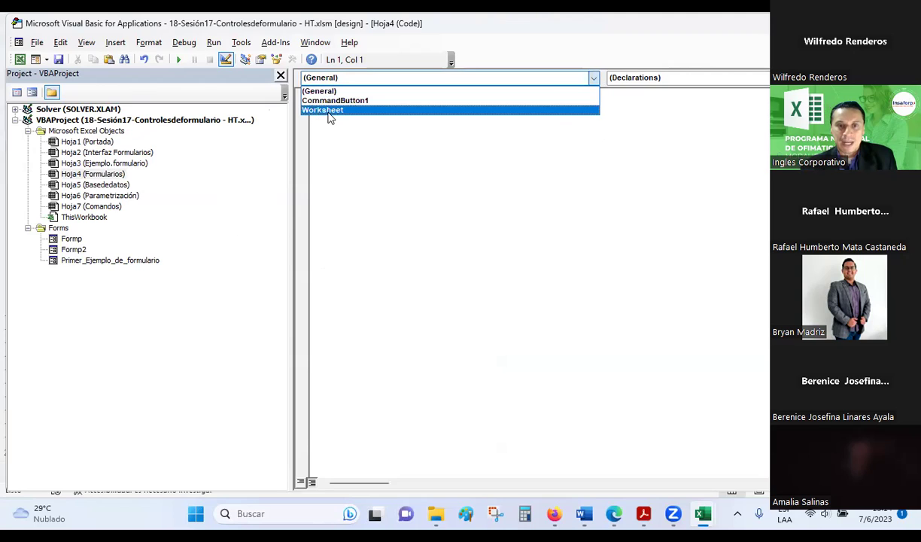
key("Escape")
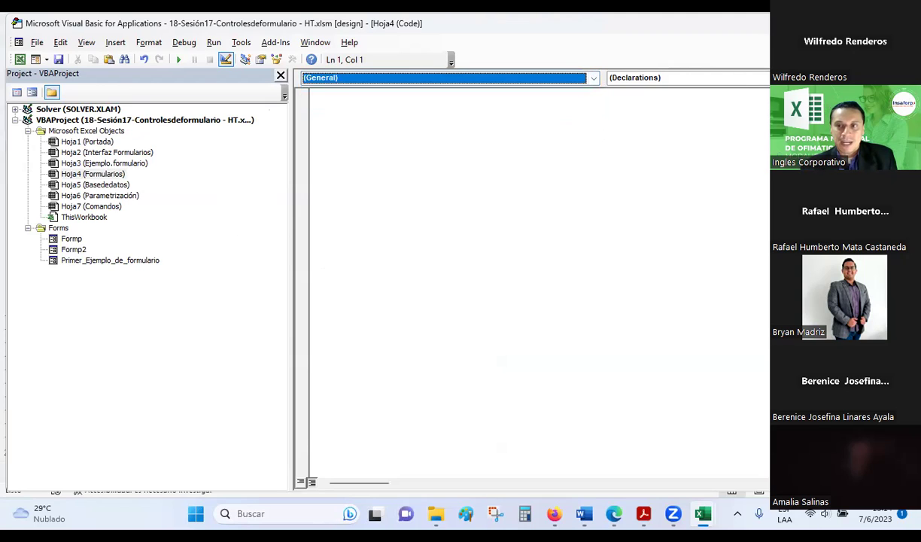
key("Tab")
key("alt+Down")
left_click(633, 93)
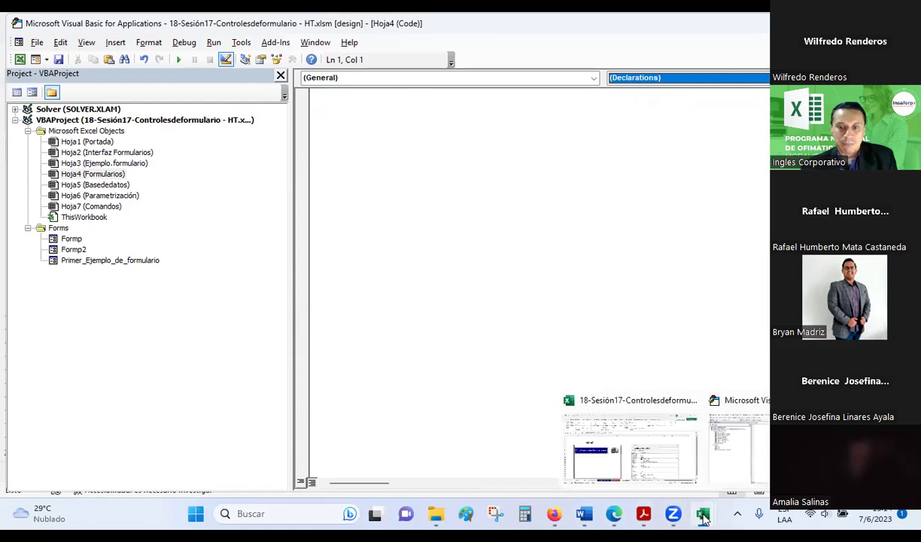
Step: Check the Comandos sheet's example code, then return to the VBA Editor
left_click(632, 448)
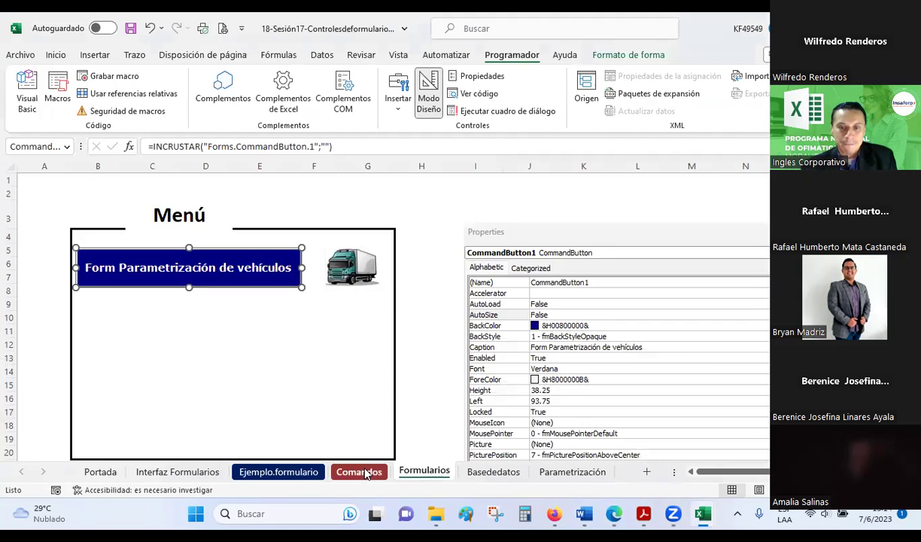
left_click(359, 471)
scroll(503, 332, "down", 1)
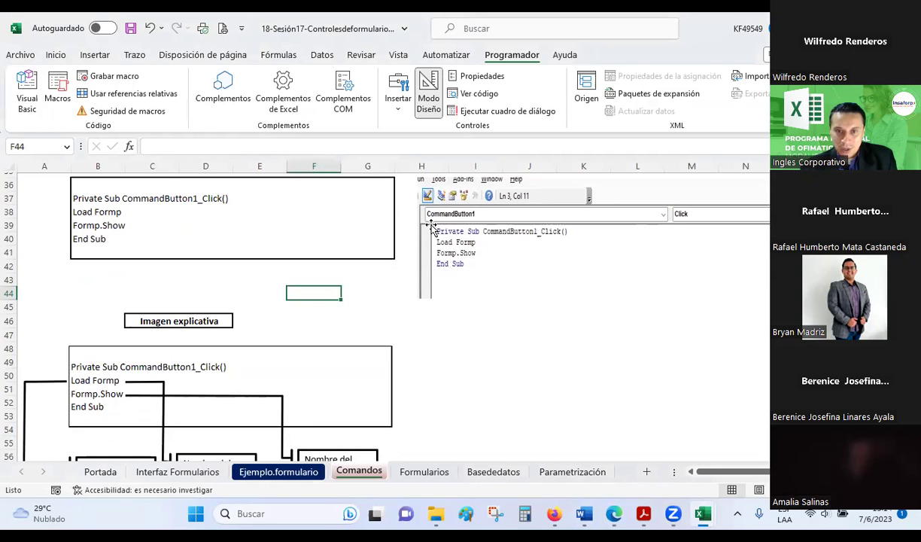
key("alt+Tab")
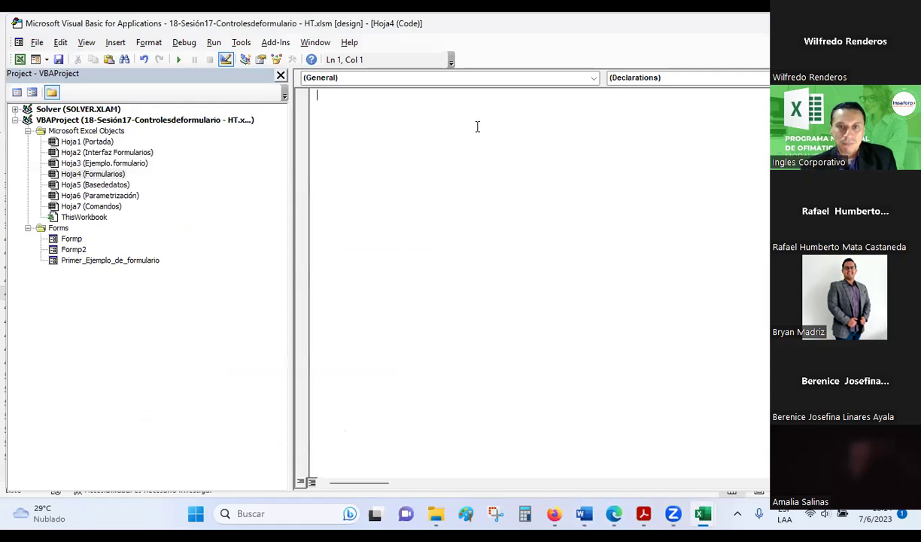
Step: Create the CommandButton1_Click procedure in Hoja4 and save the workbook
left_click(595, 78)
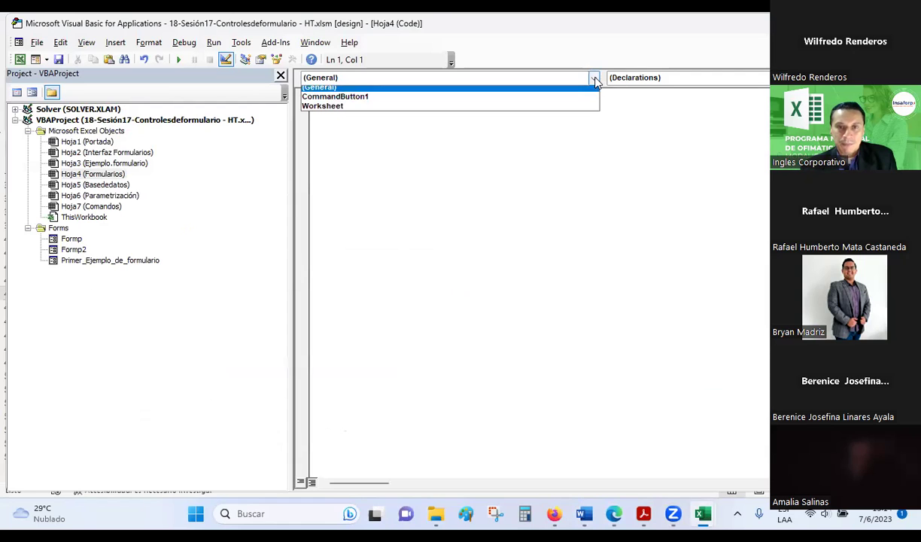
left_click(352, 101)
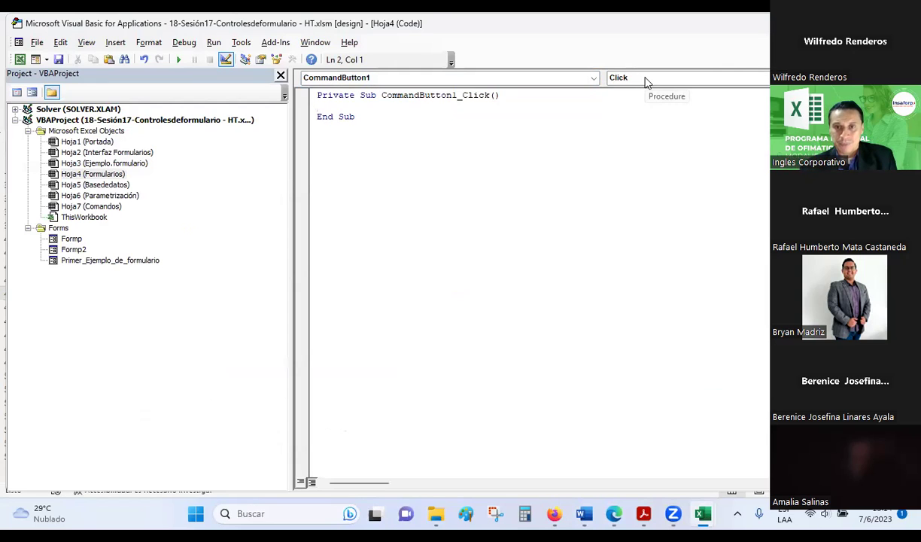
key("ctrl+v")
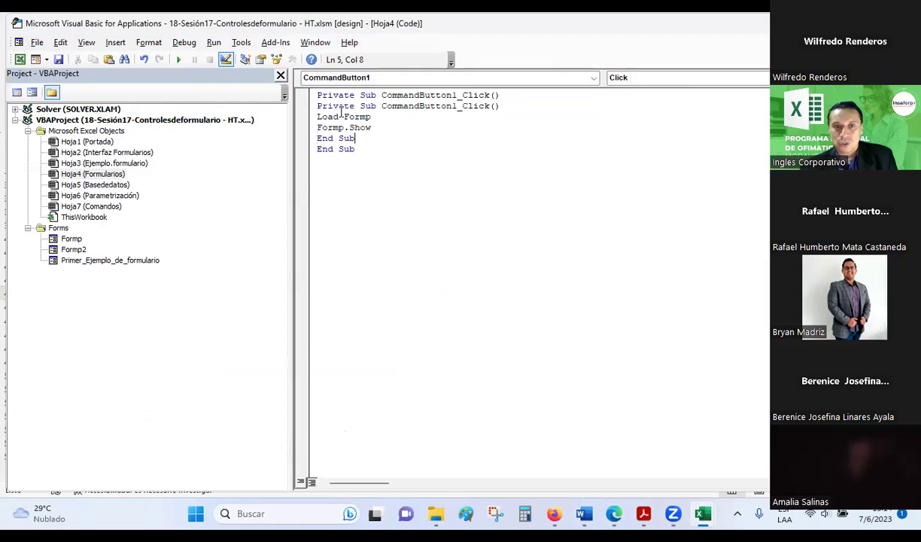
key("ctrl+z")
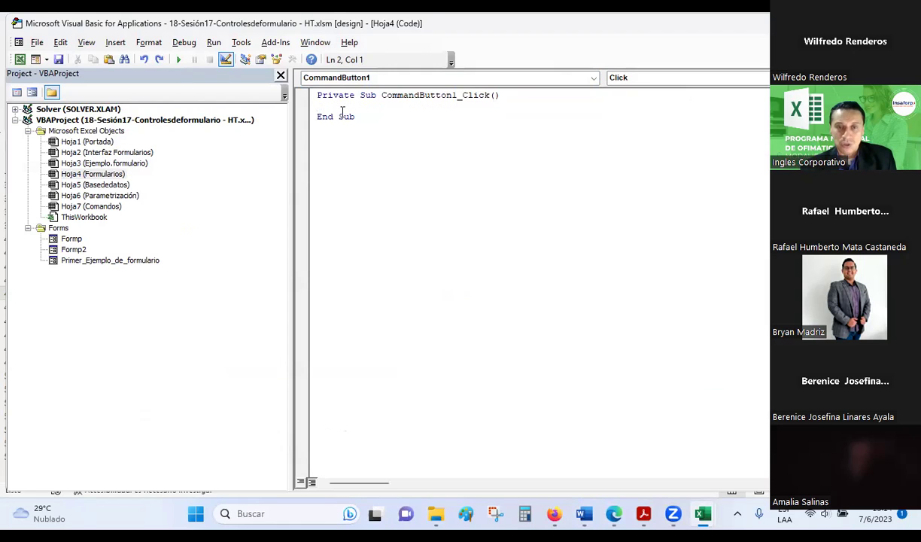
left_click(624, 79)
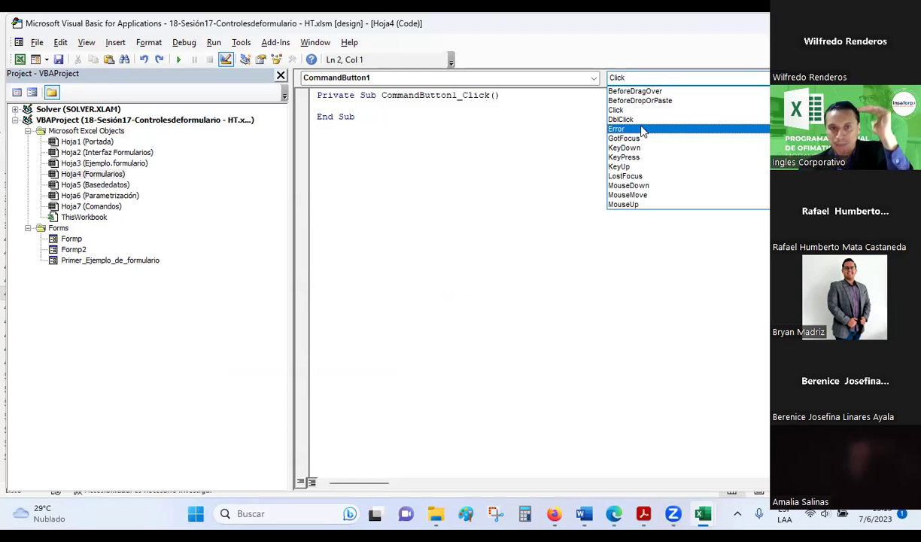
left_click(498, 130)
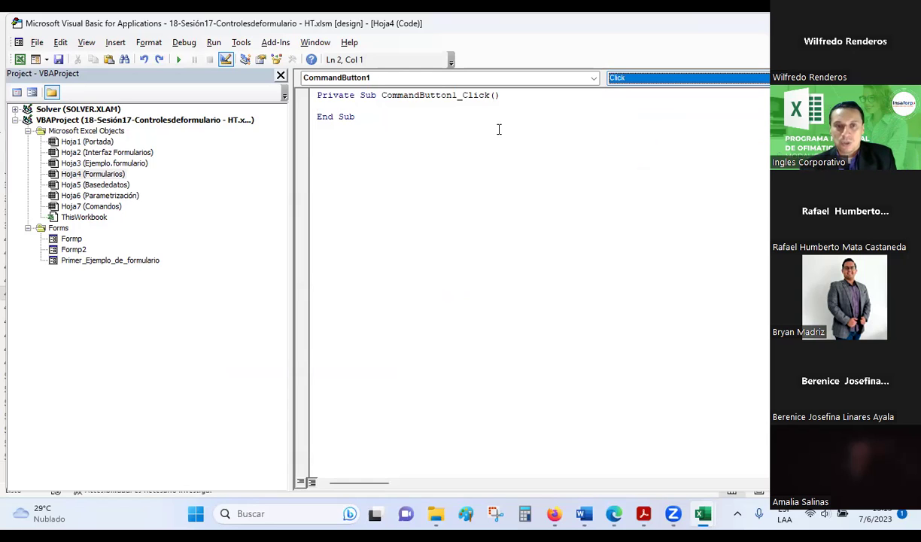
left_click(58, 59)
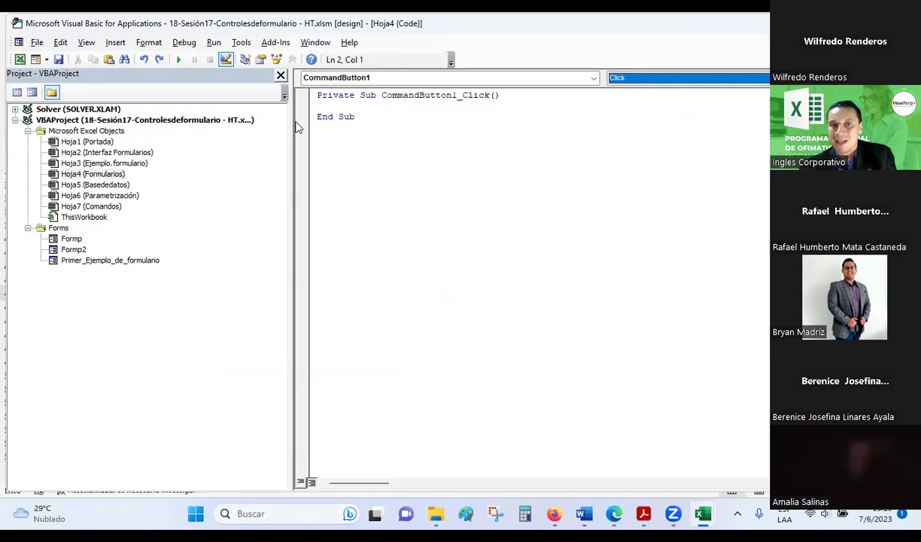
Step: Replace the procedure with the Load / Show code, change Formp to Formp2, and save
left_click_drag(373, 133, 268, 95)
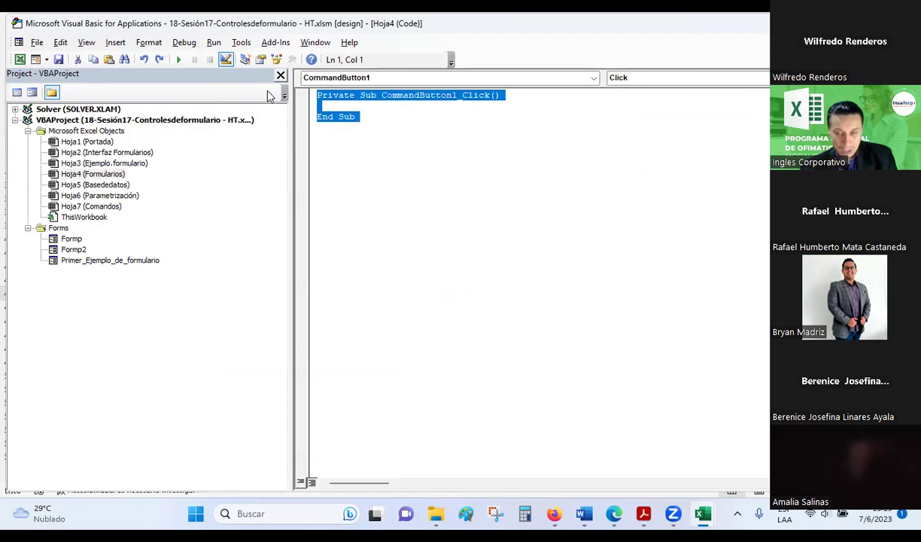
type("Private Sub CommandButton1_Click() Load Formp Formp.Show End Sub")
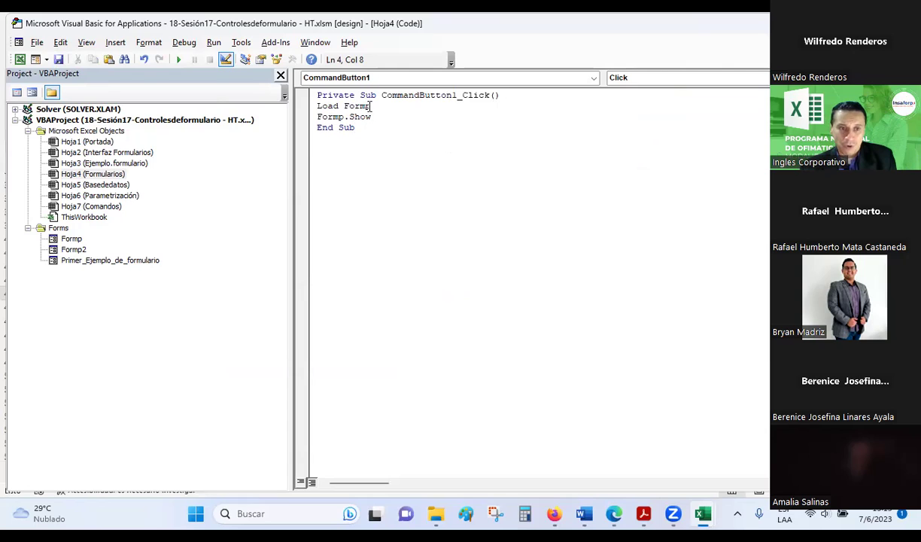
left_click(376, 107)
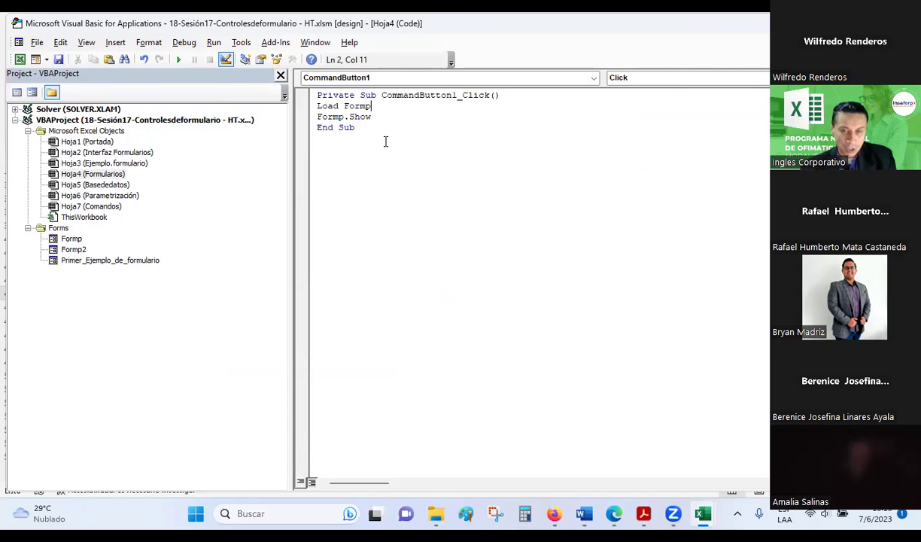
type("2")
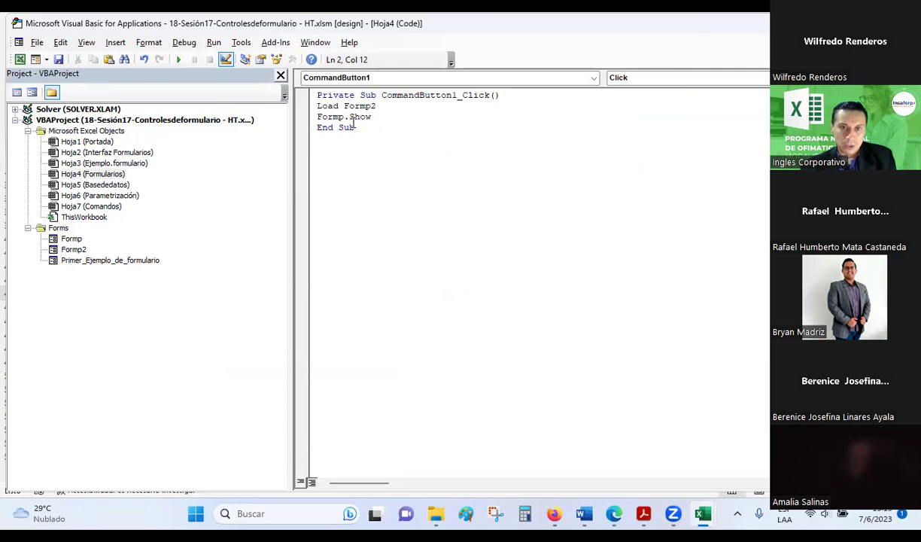
type("2")
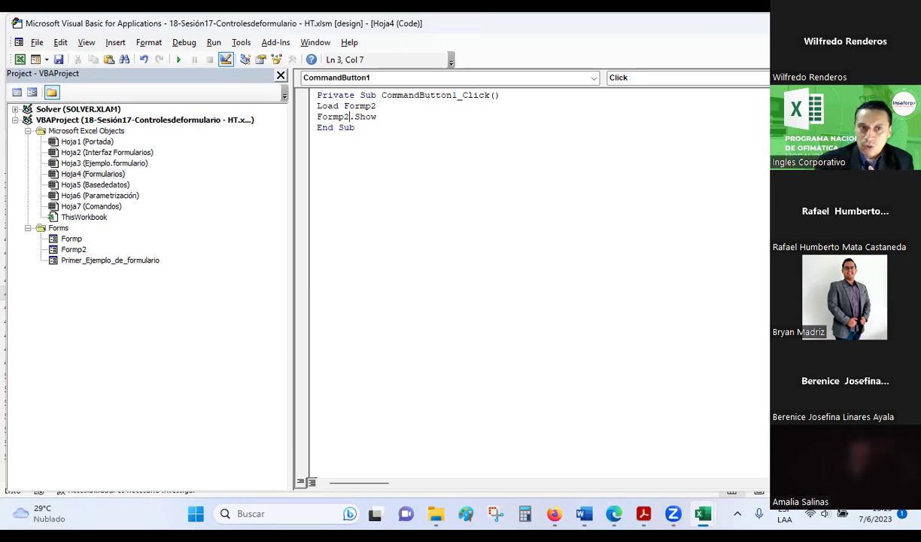
left_click(61, 61)
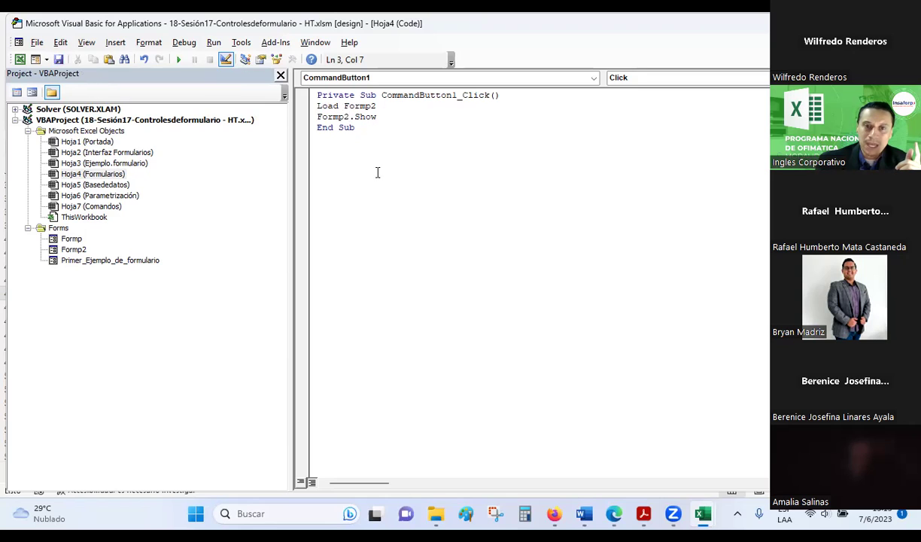
Step: Return to Excel's Formularios sheet and turn off Modo Diseño
mouse_move(699, 511)
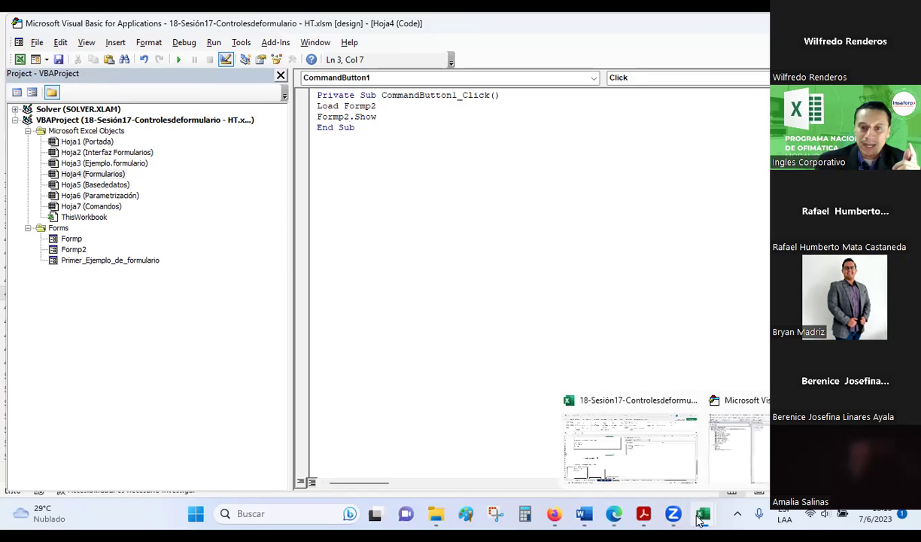
left_click(654, 404)
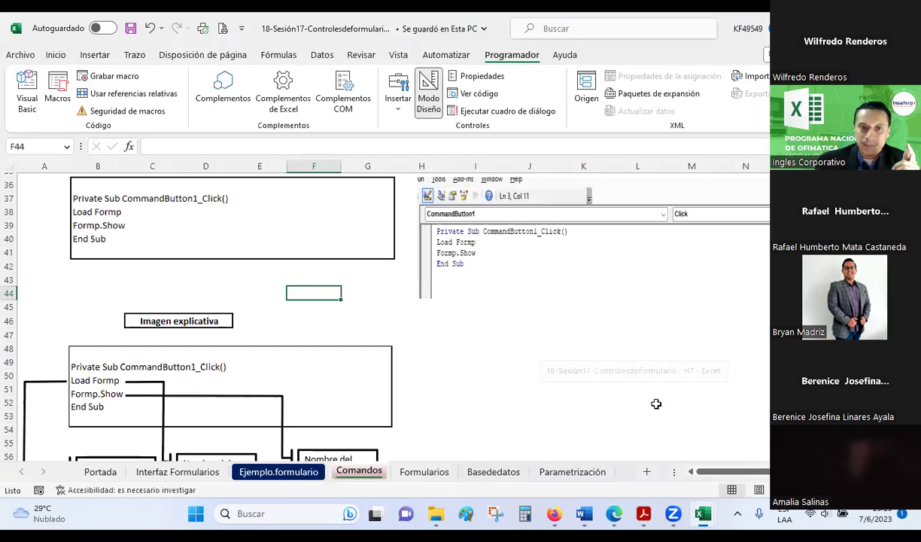
left_click(423, 469)
left_click(406, 209)
left_click(428, 92)
left_click(431, 311)
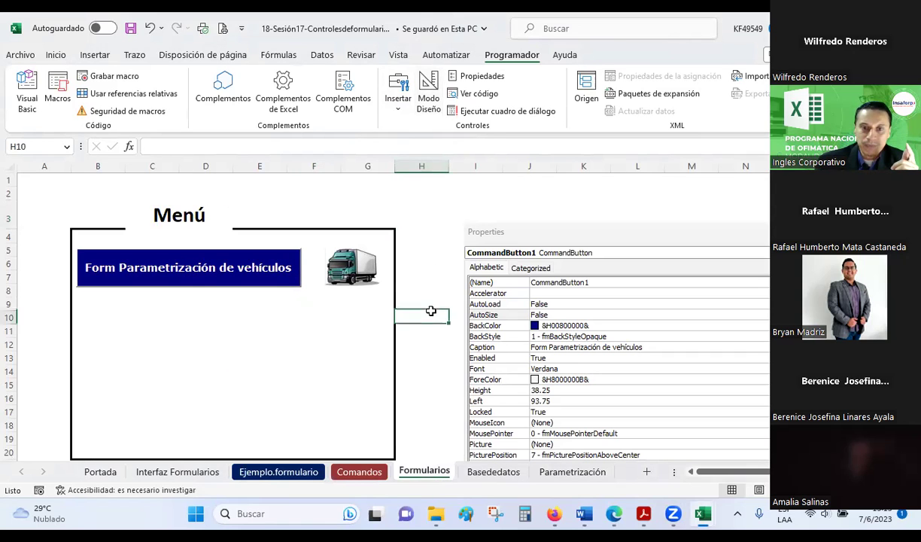
Step: Open the vehicle parametrization form with the Form Parametrización button, then close it with Cerrar
left_click(267, 272)
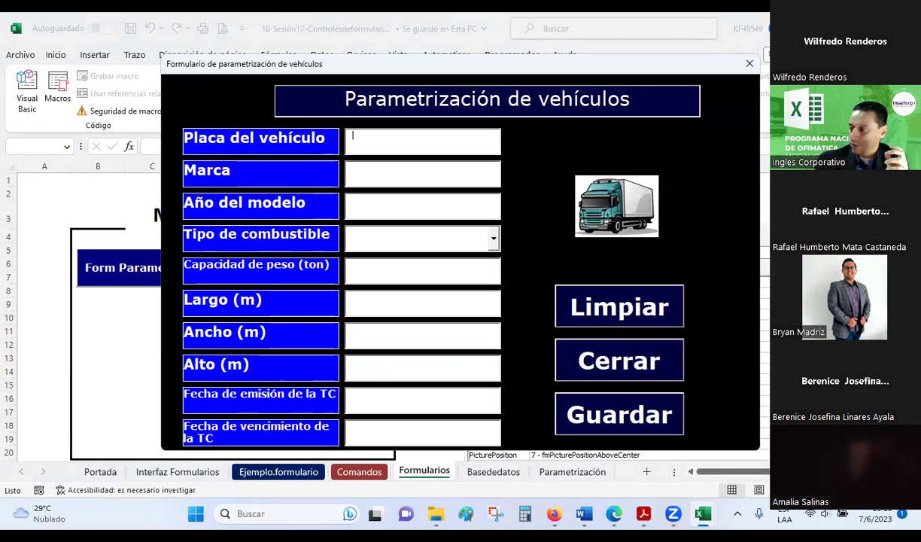
left_click(614, 513)
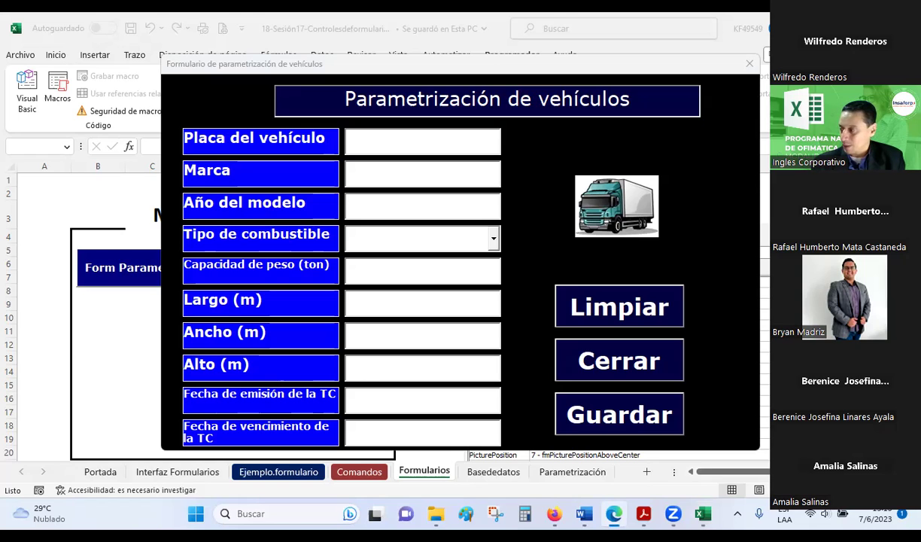
left_click(563, 368)
Step: Close the vehicle form and look over the explanatory code diagram on Comandos
left_click(747, 64)
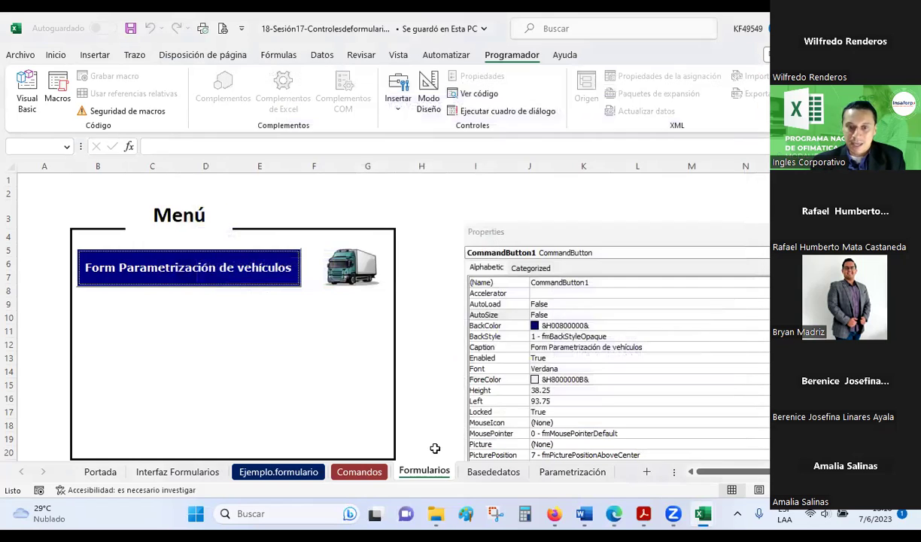
left_click(371, 473)
left_click(127, 231)
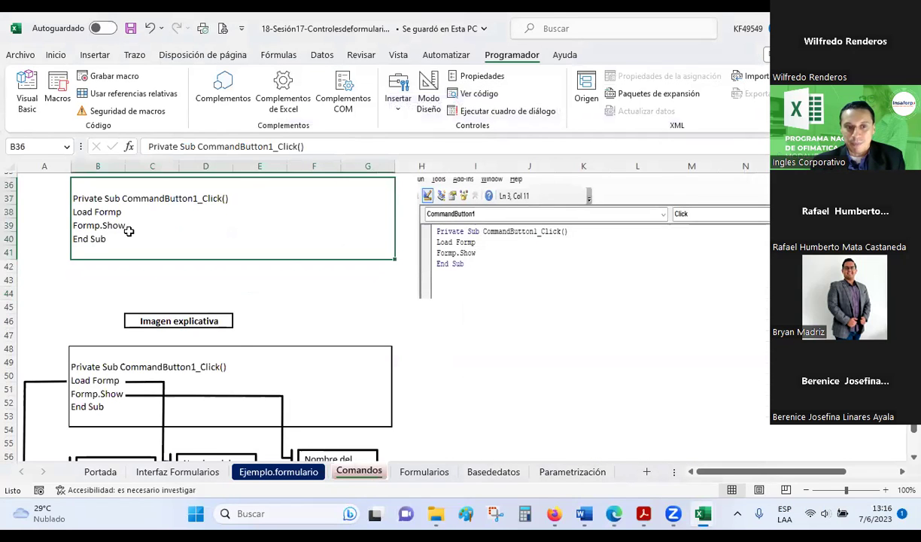
scroll(129, 231, "up", 2)
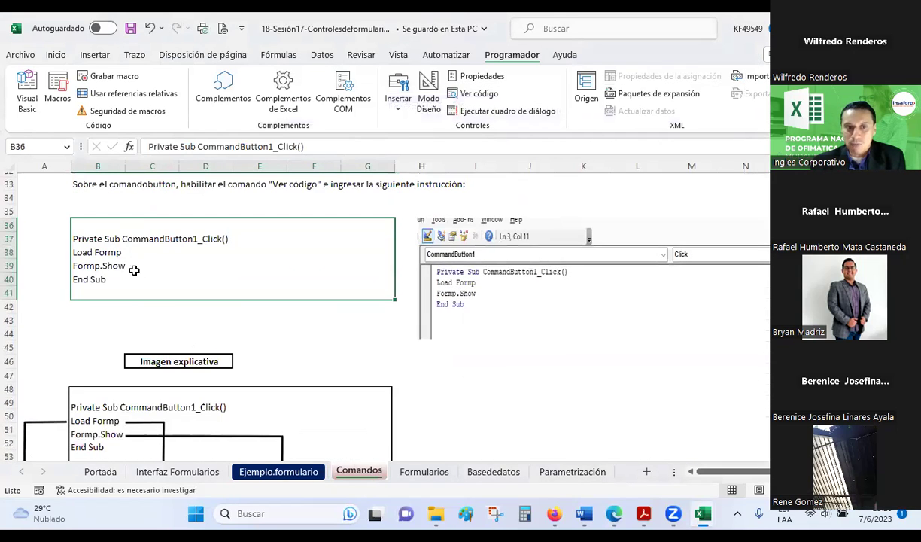
left_click(262, 362)
scroll(185, 228, "down", 2)
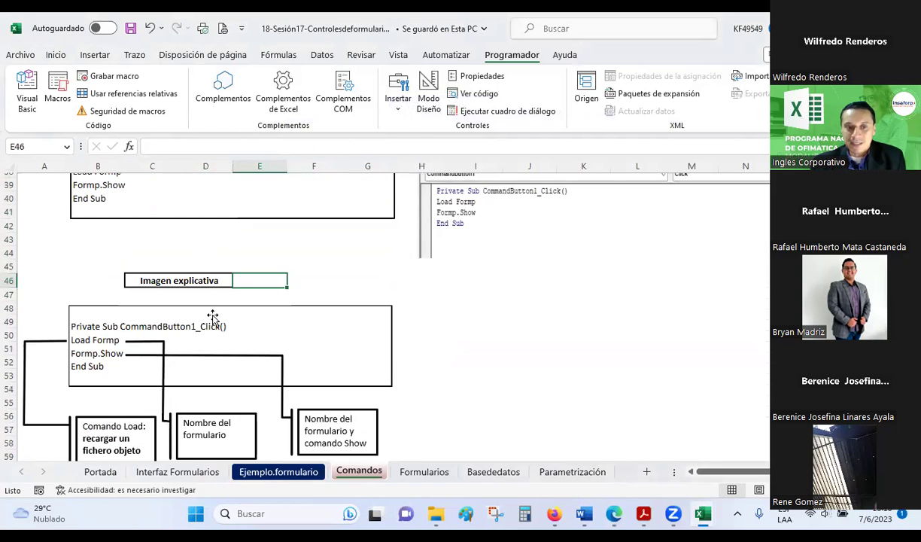
left_click(205, 305)
scroll(207, 276, "up", 2)
Step: Select the example click-code text in cell B36 to review it
double_click(127, 267)
left_click_drag(121, 279, 73, 239)
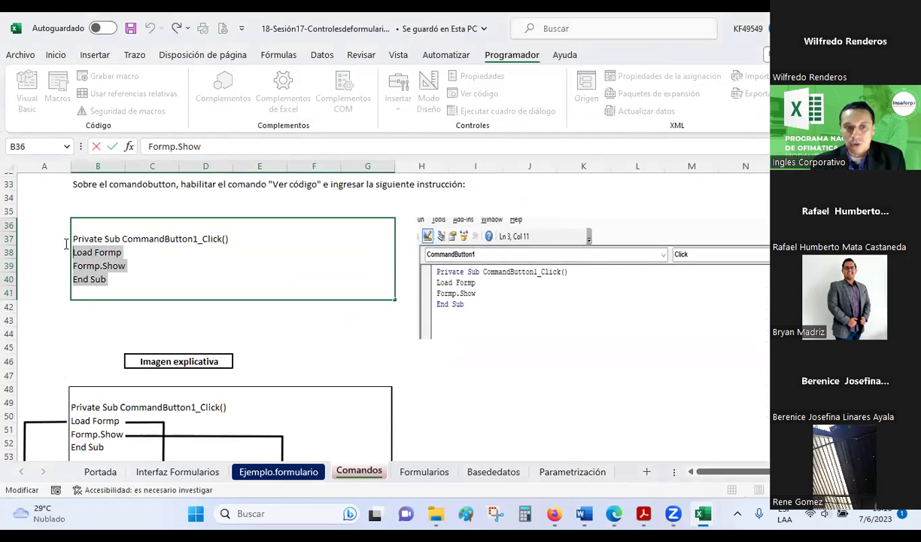
left_click(128, 280)
left_click_drag(132, 282, 67, 238)
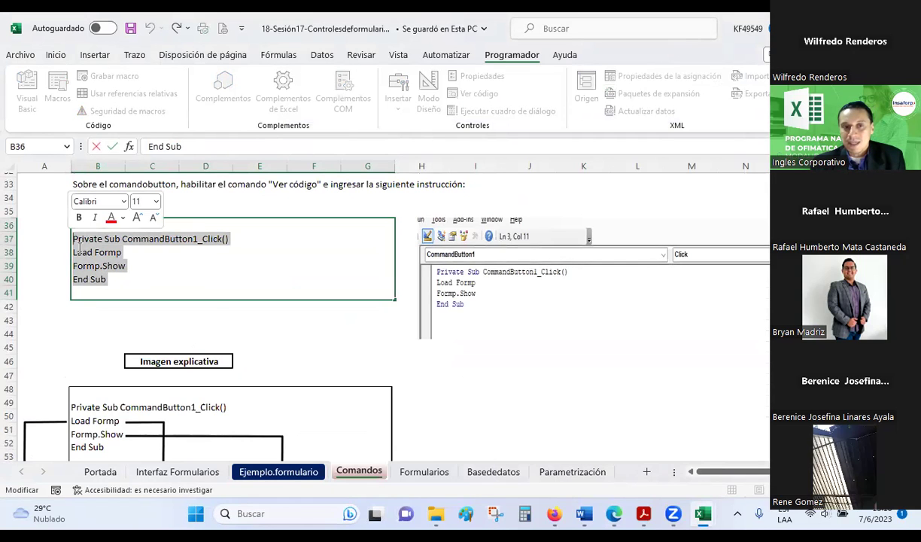
left_click(262, 345)
Step: Turn Modo Diseño back on for the Formularios sheet's Menú button
left_click(423, 471)
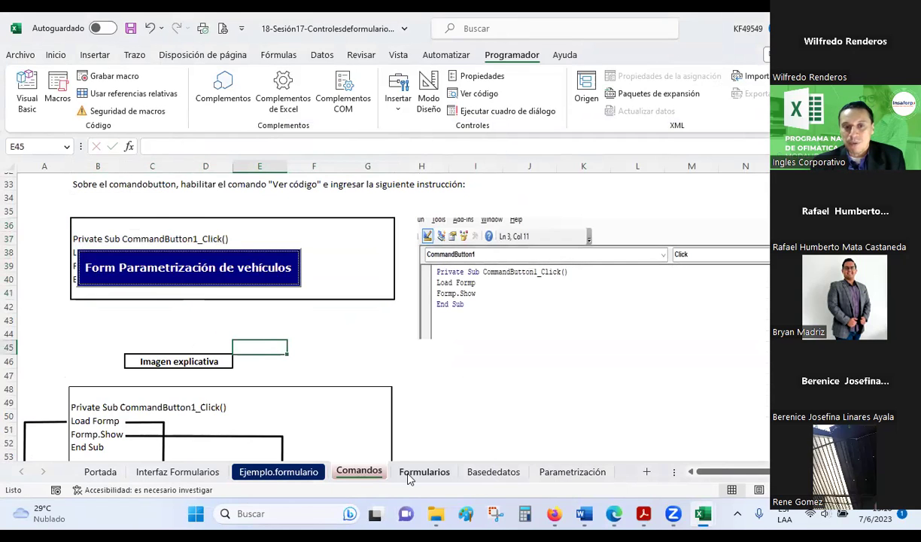
left_click(429, 96)
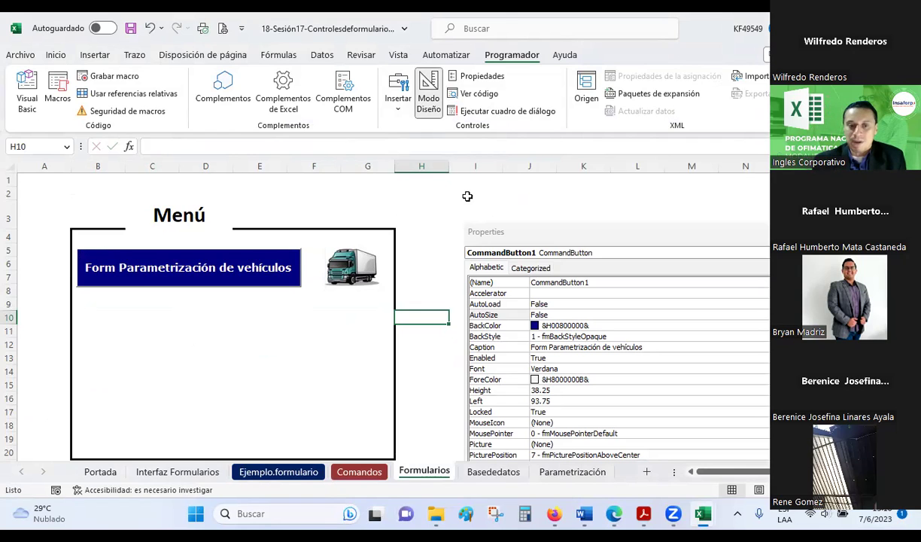
left_click(360, 473)
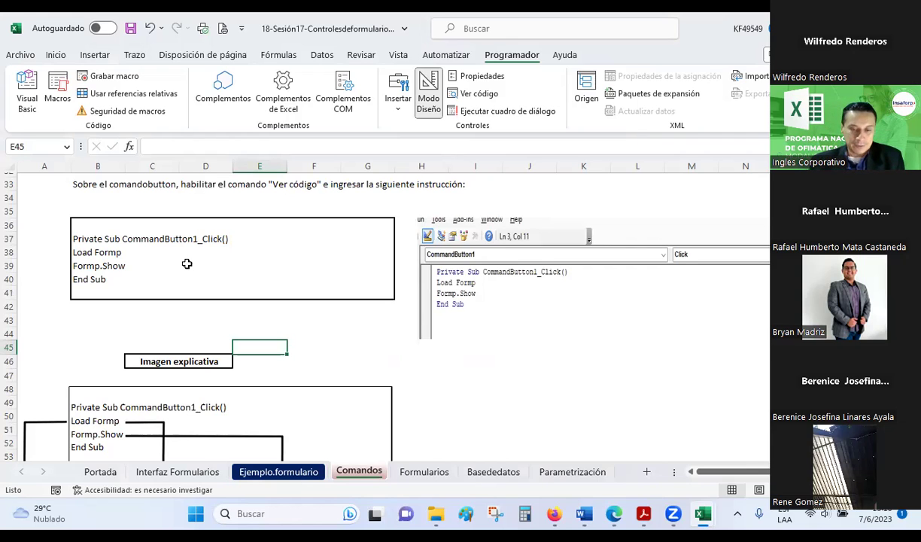
left_click(419, 476)
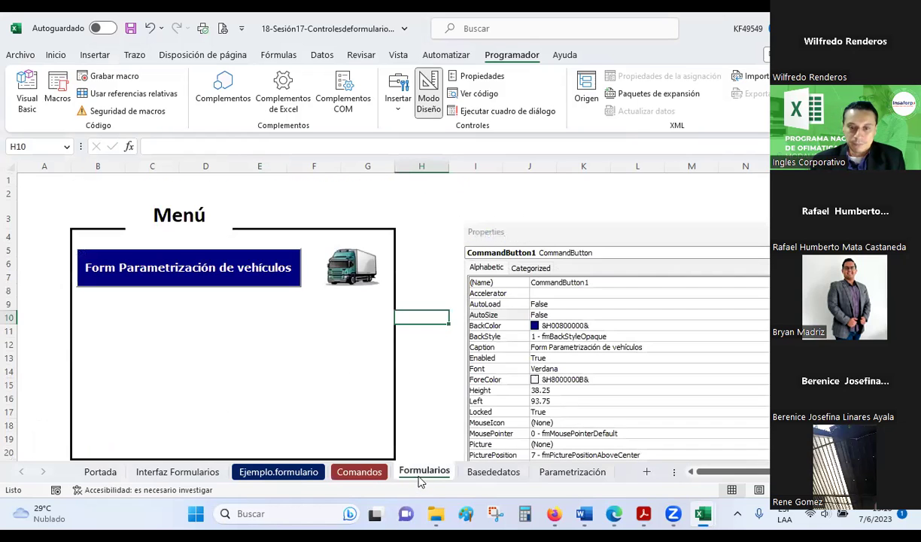
left_click(425, 370)
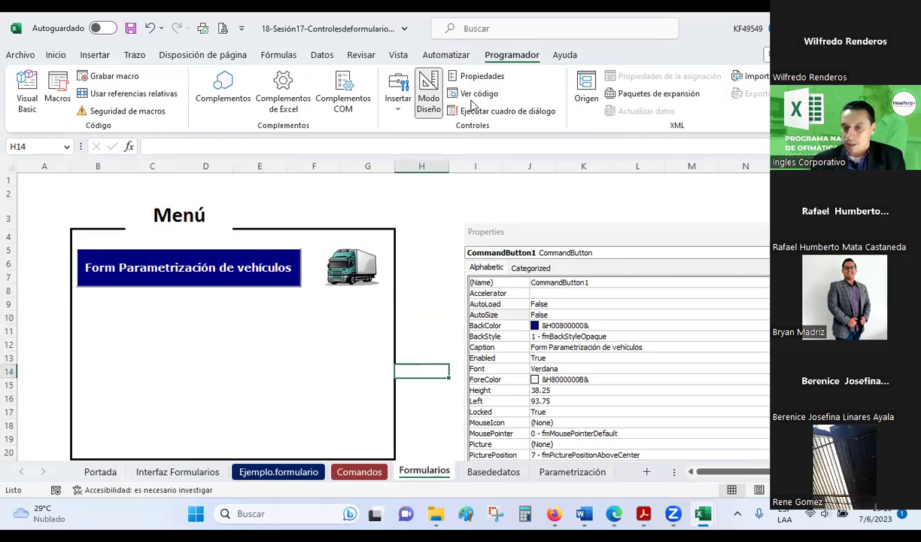
Step: Open the button's CommandButton1_Click code and highlight Formp2 in its Load and Show lines
left_click(423, 212)
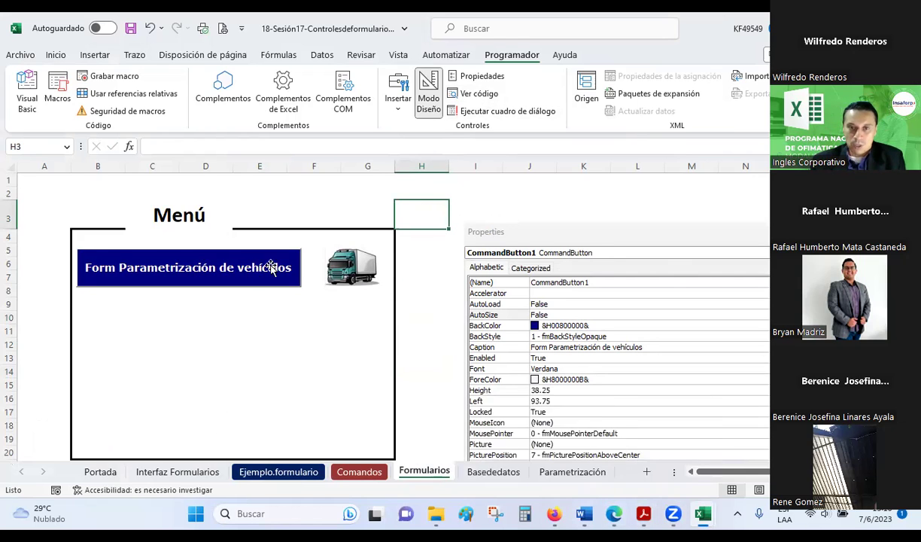
left_click(477, 96)
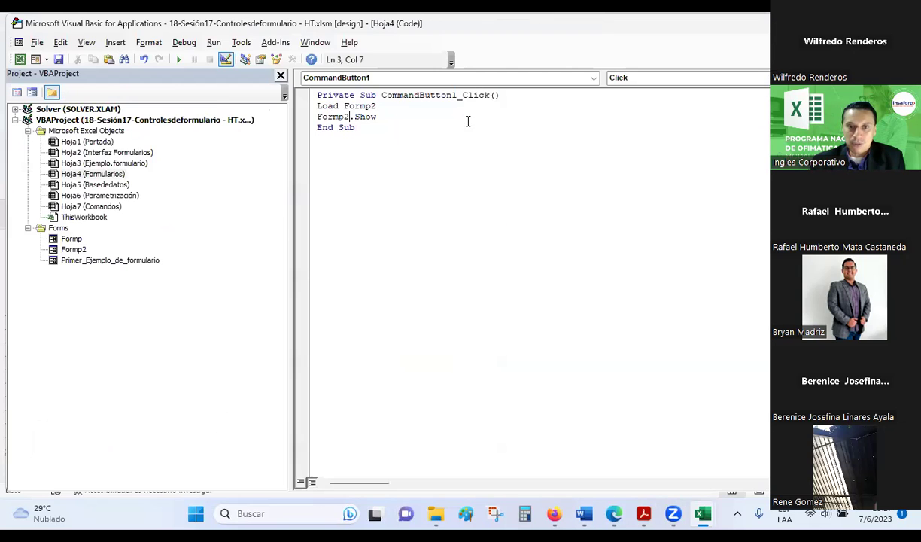
left_click_drag(367, 137, 314, 83)
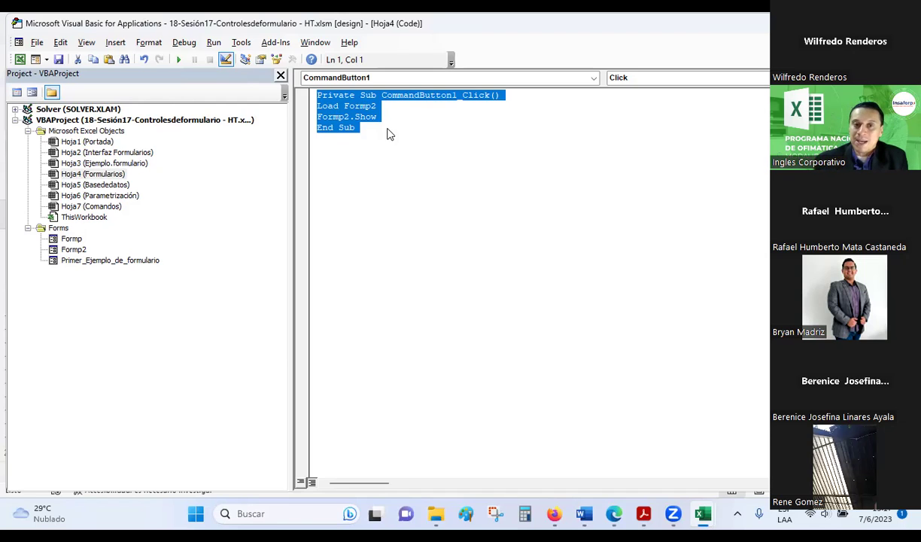
left_click(386, 129)
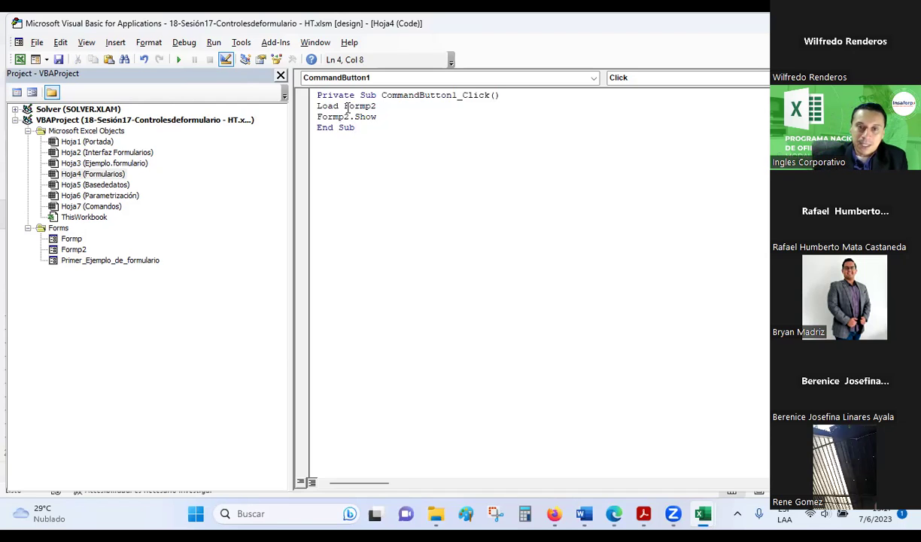
left_click_drag(346, 106, 376, 106)
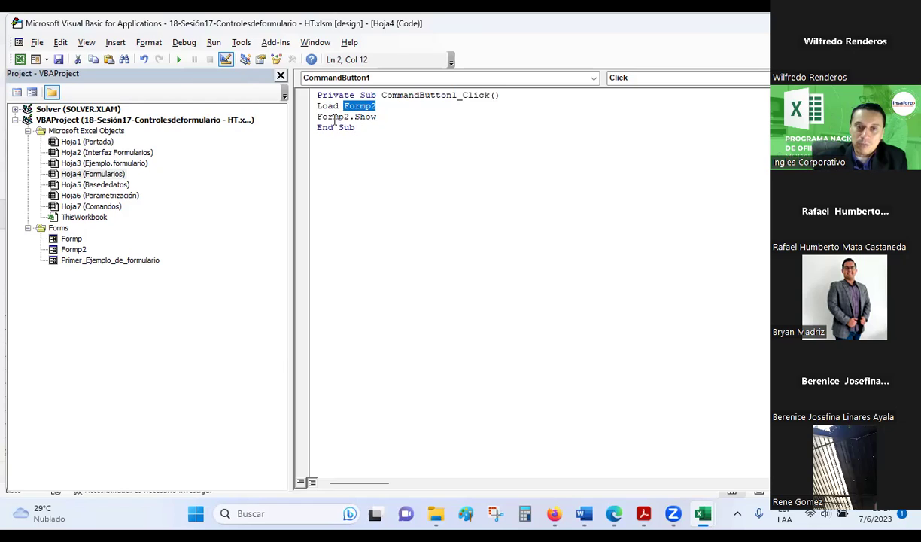
left_click_drag(318, 118, 376, 106)
Step: Review the Load Formp2 and Formp2.Show statements unchanged, then return to the workbook at cell H6
left_click(401, 144)
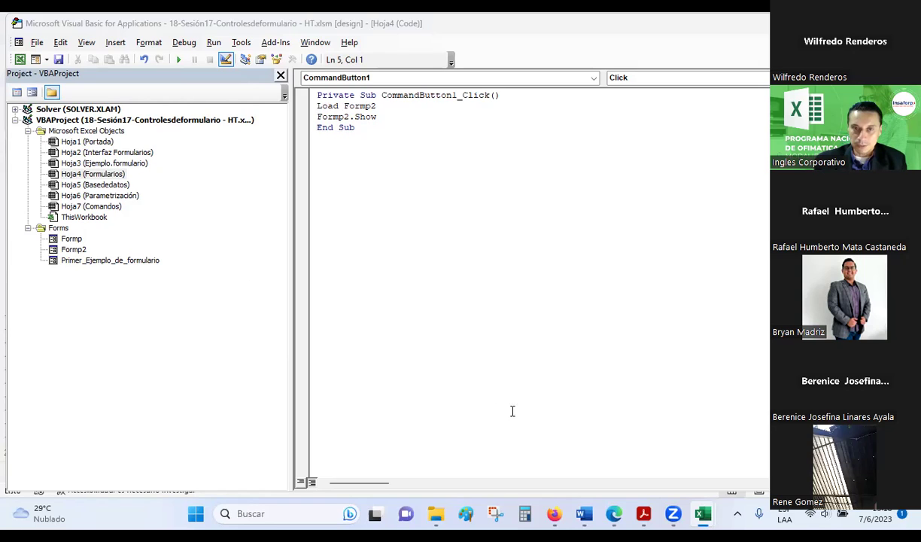
left_click(362, 157)
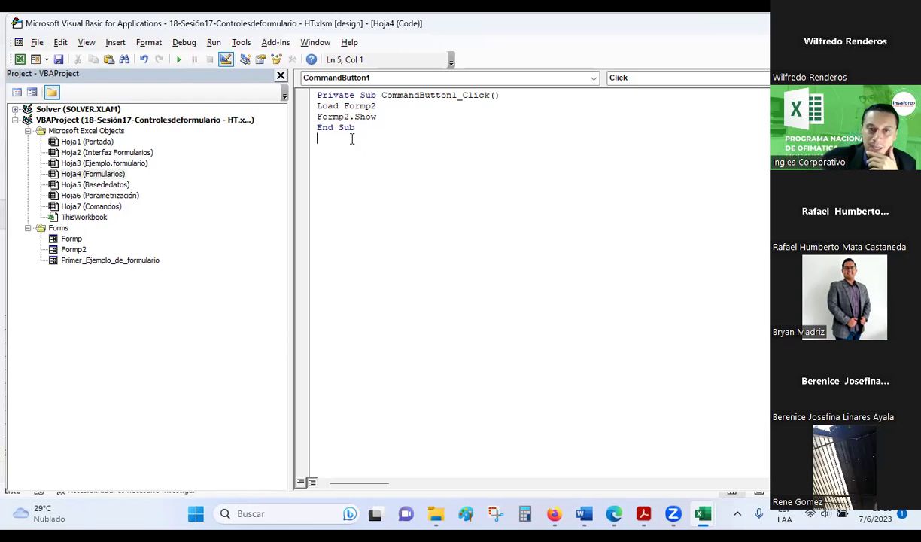
left_click(320, 106)
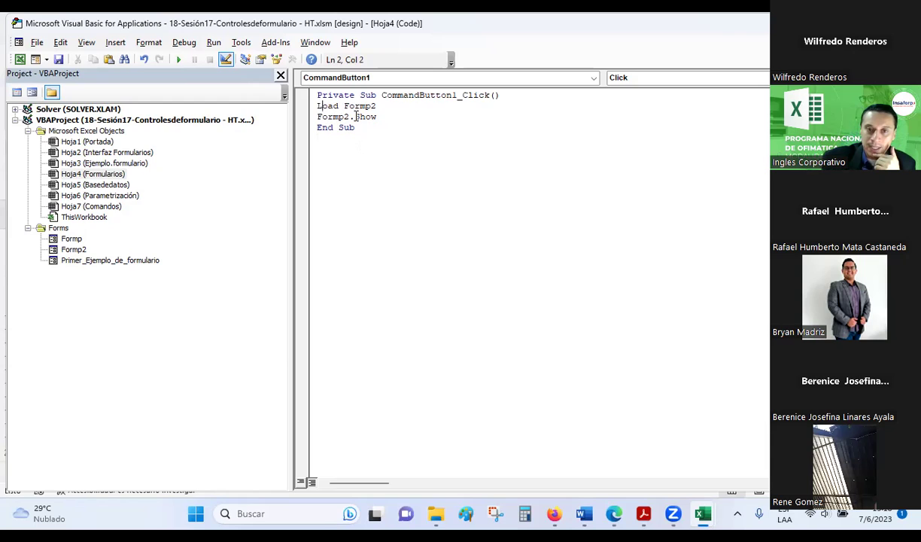
left_click_drag(351, 117, 382, 118)
left_click(382, 121)
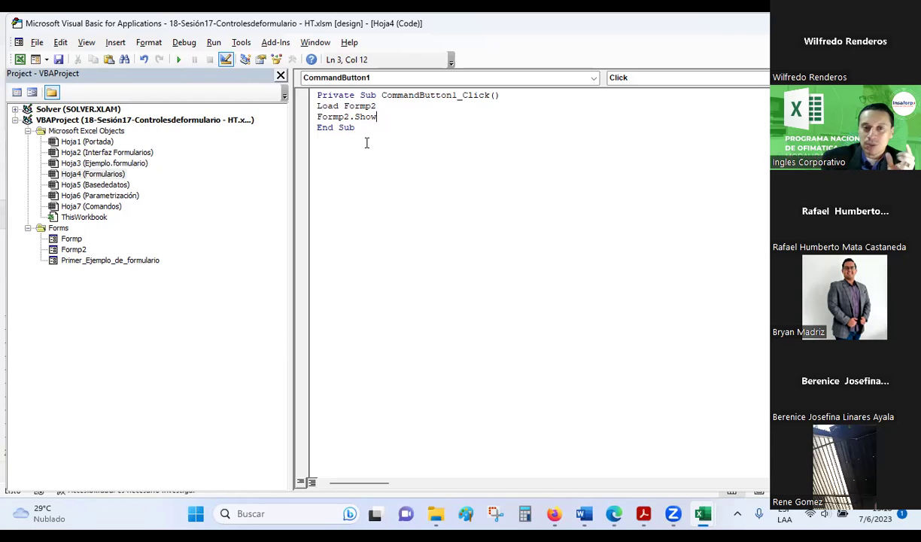
left_click_drag(316, 116, 349, 117)
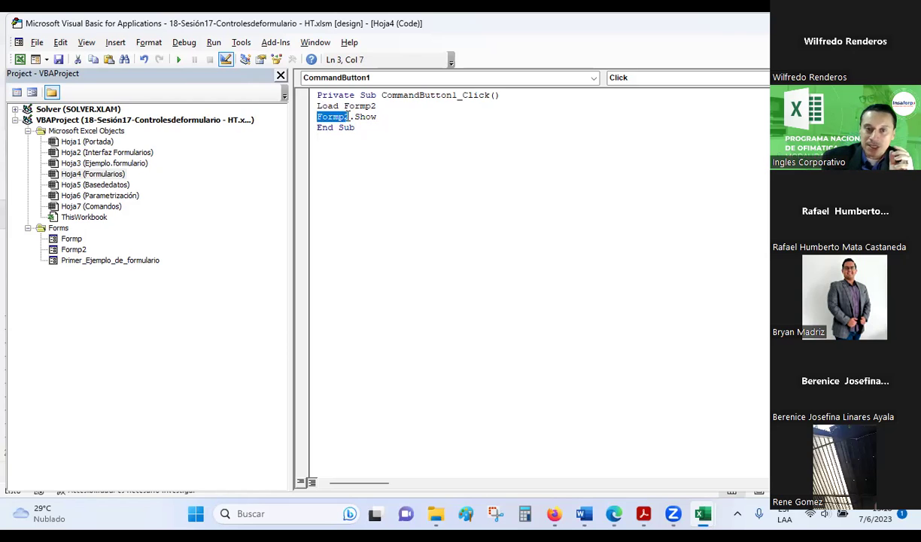
left_click(359, 156)
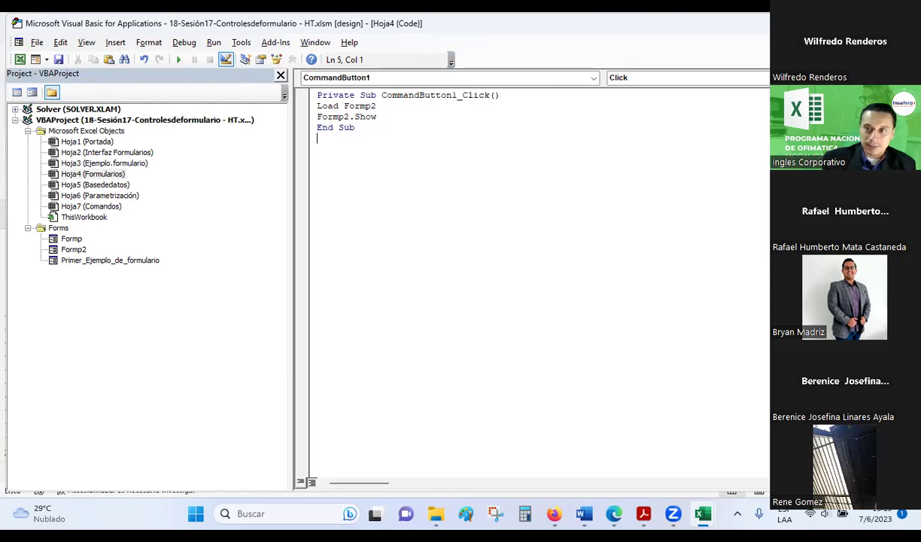
key("alt+F11")
left_click(434, 267)
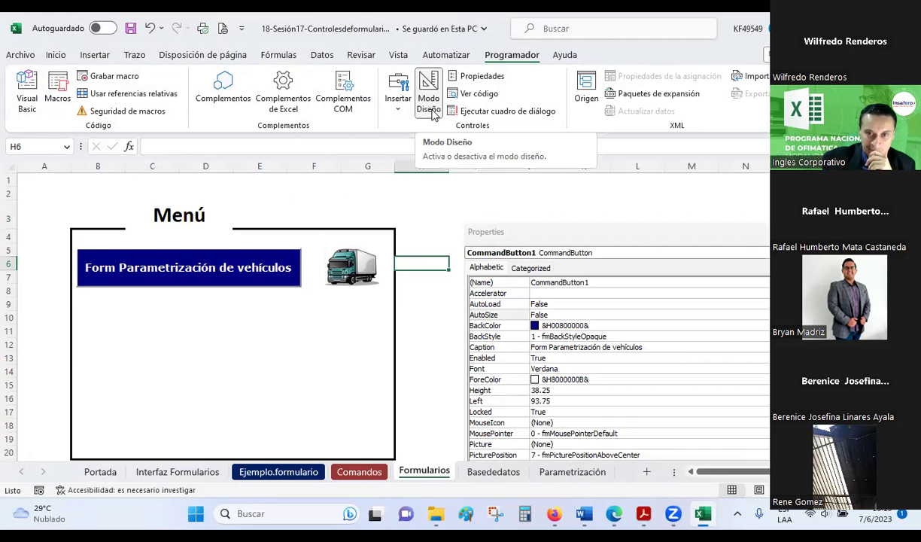
Step: Turn off Modo Diseño, launch the vehicle form, confirm Tipo de combustible is empty, close it
left_click(434, 113)
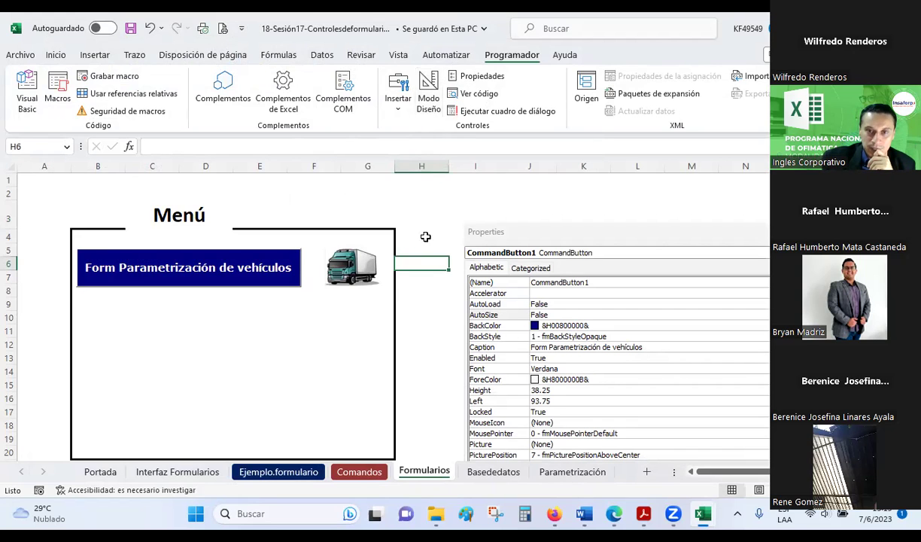
left_click(276, 268)
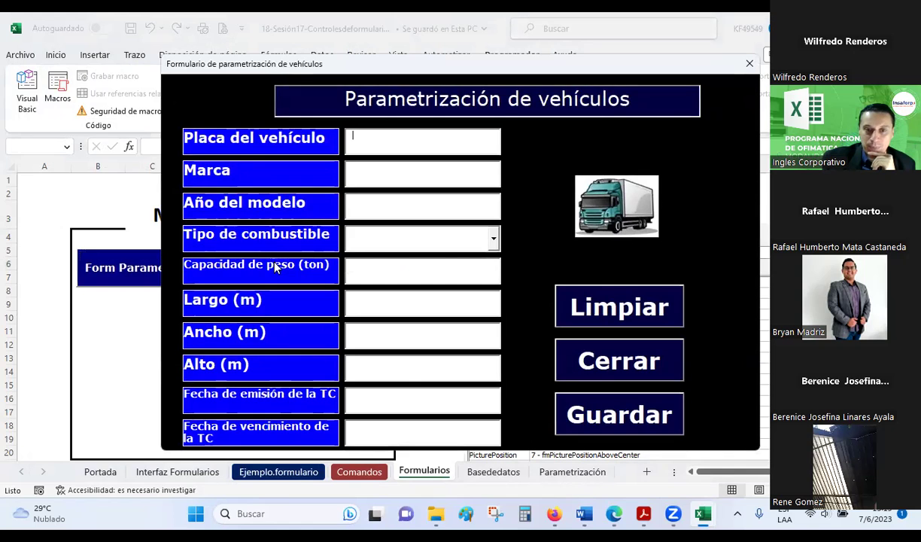
left_click(628, 308)
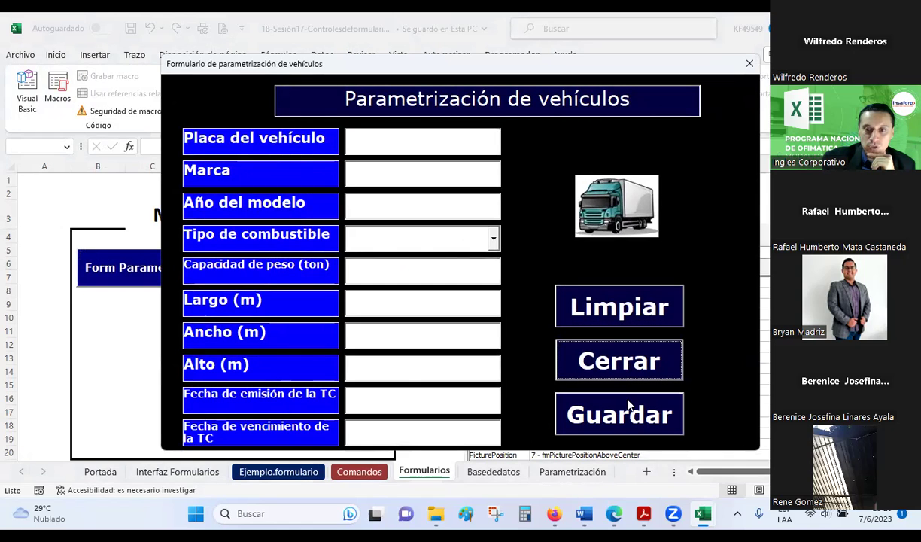
left_click(493, 236)
left_click(493, 237)
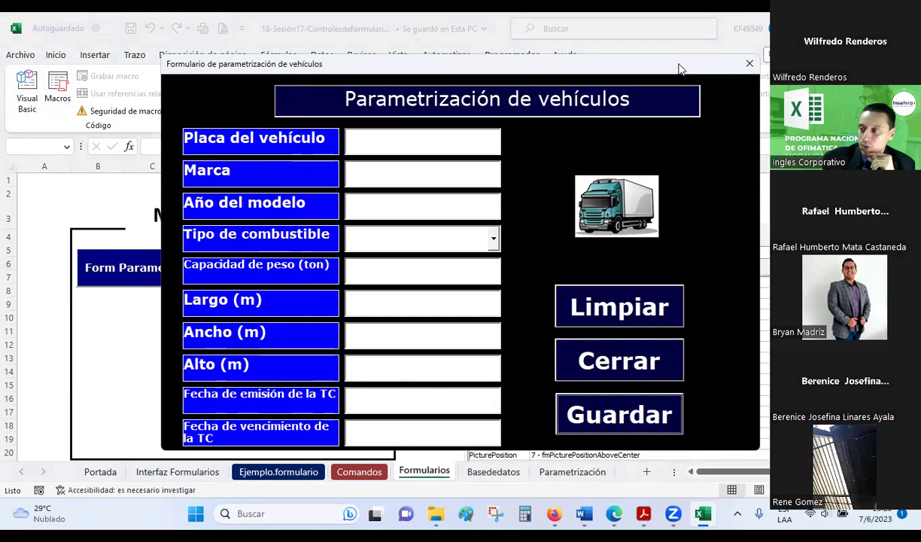
left_click(749, 67)
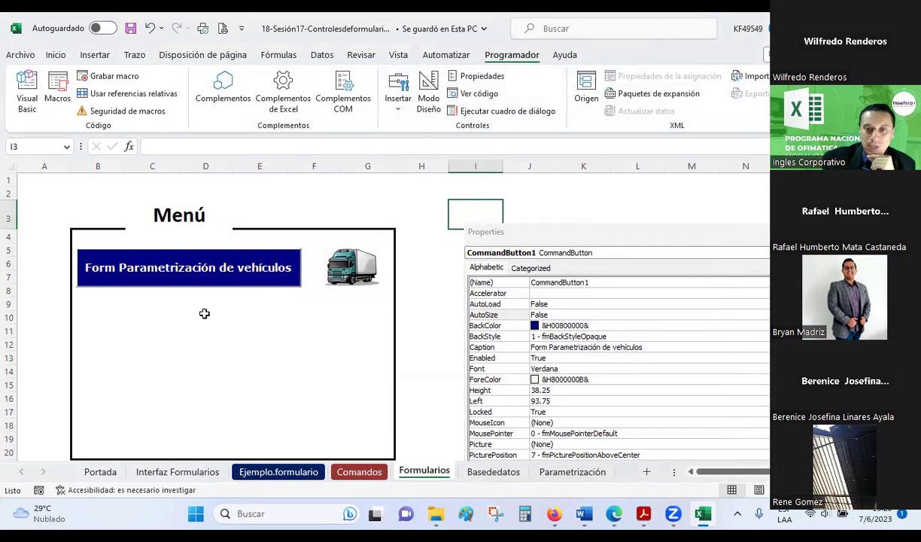
Step: Open and dismiss the Insertar controls gallery without inserting anything, then select cell H7
scroll(413, 269, "down", 2)
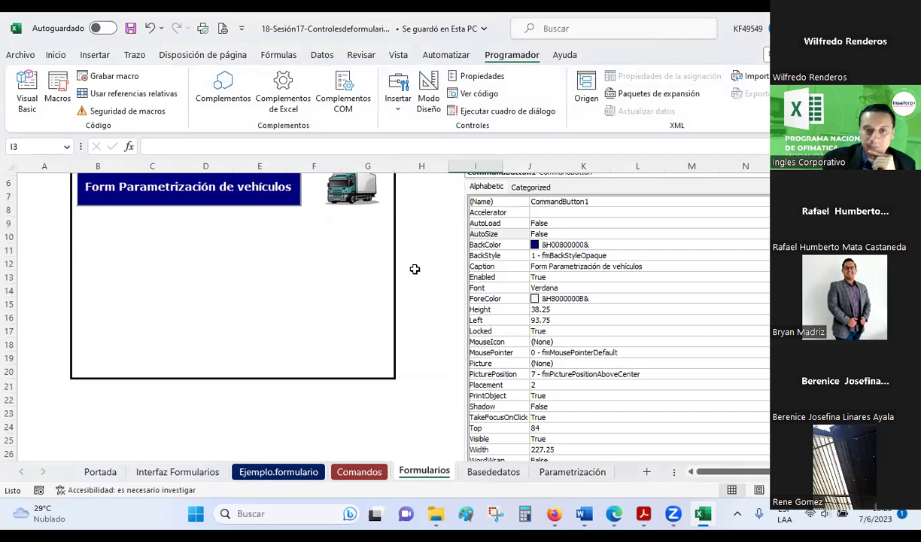
scroll(414, 268, "up", 1)
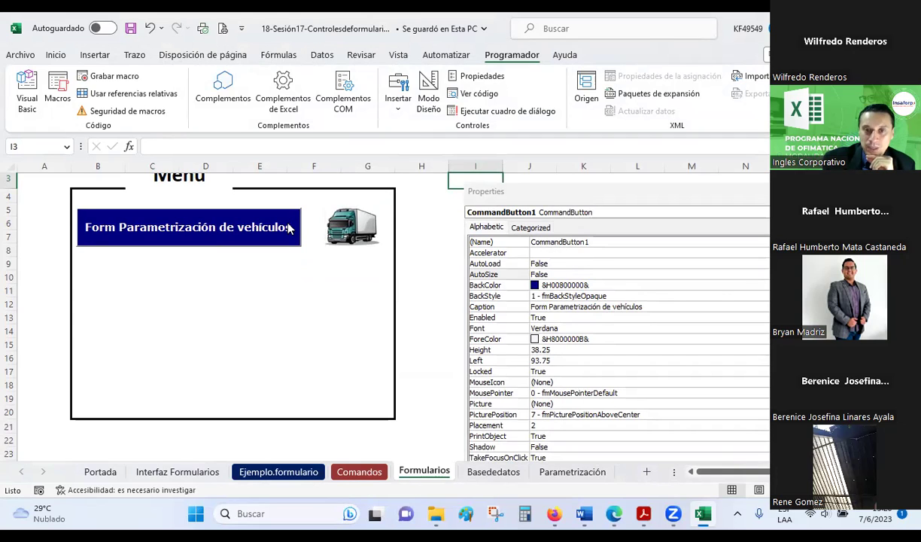
left_click(398, 106)
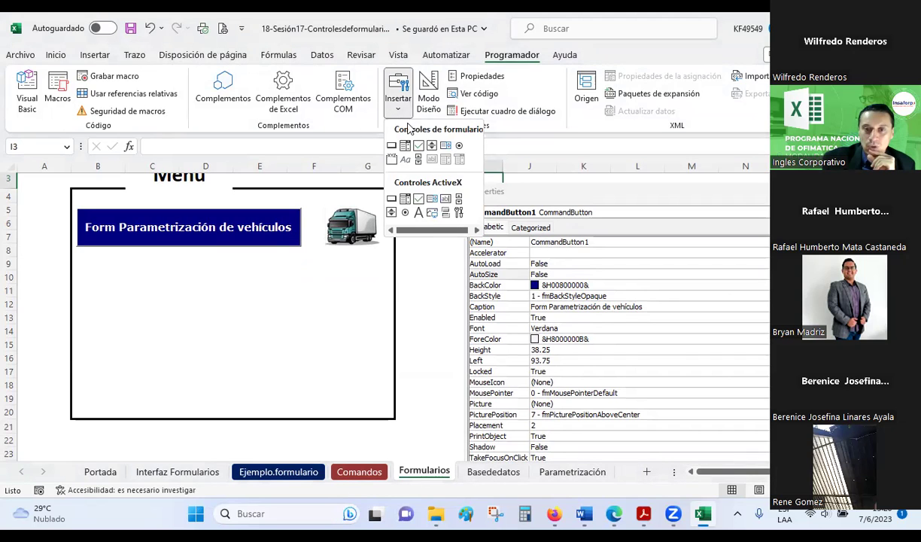
left_click(427, 277)
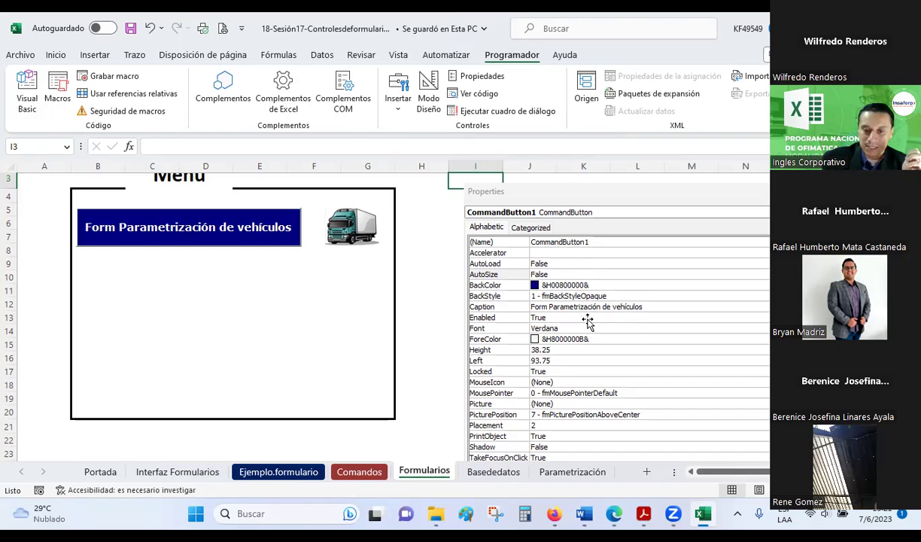
left_click(414, 235)
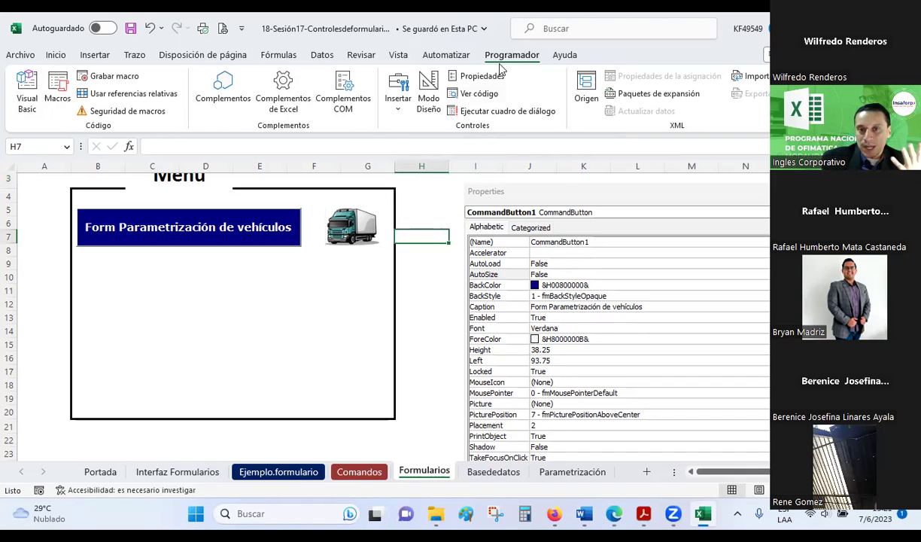
Step: Look over the button-code instructions on the Comandos sheet
left_click(360, 471)
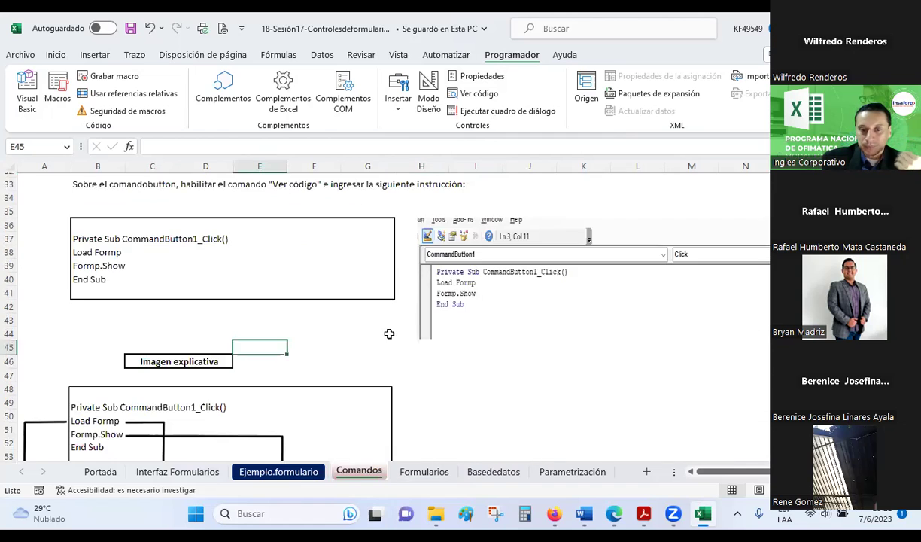
scroll(389, 333, "up", 6)
scroll(390, 323, "up", 5)
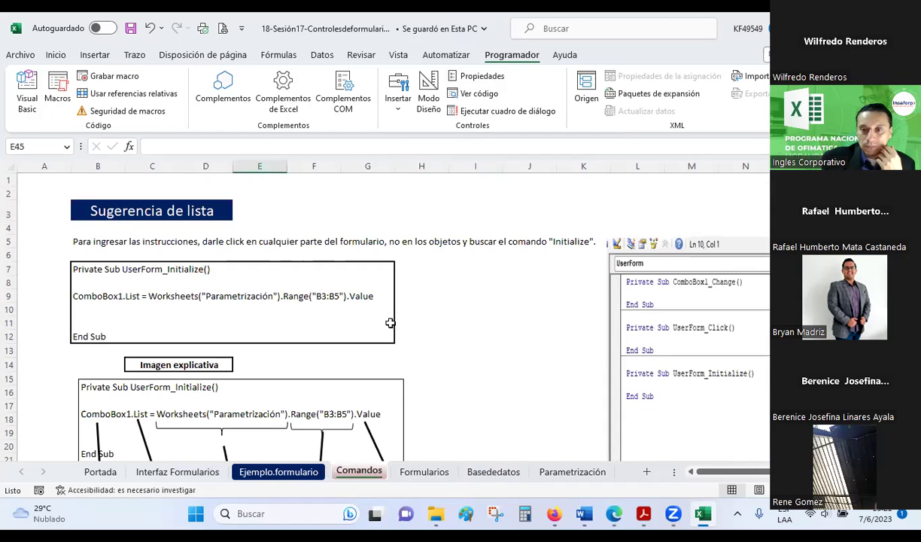
scroll(389, 323, "down", 1)
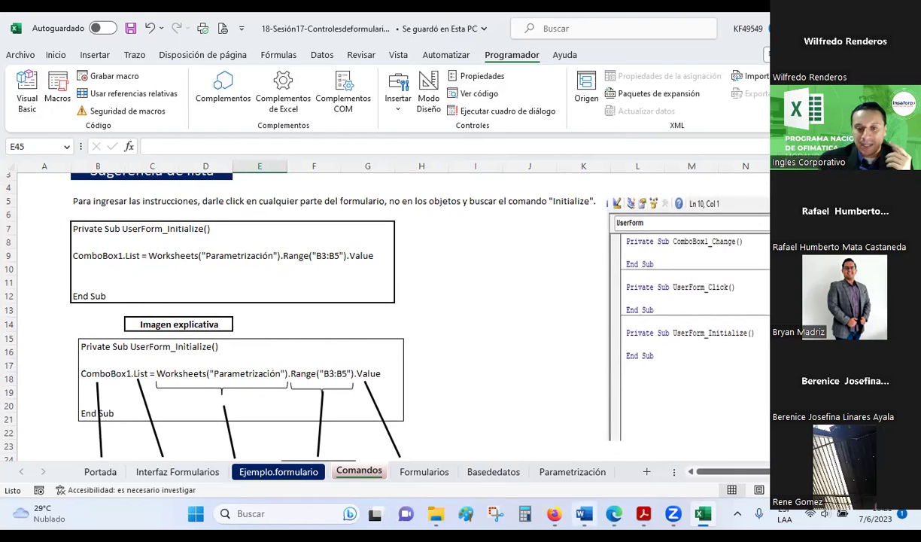
Step: Test the Menú button's vehicle form on Formularios, checking the empty fuel-type list, then close it
left_click(422, 472)
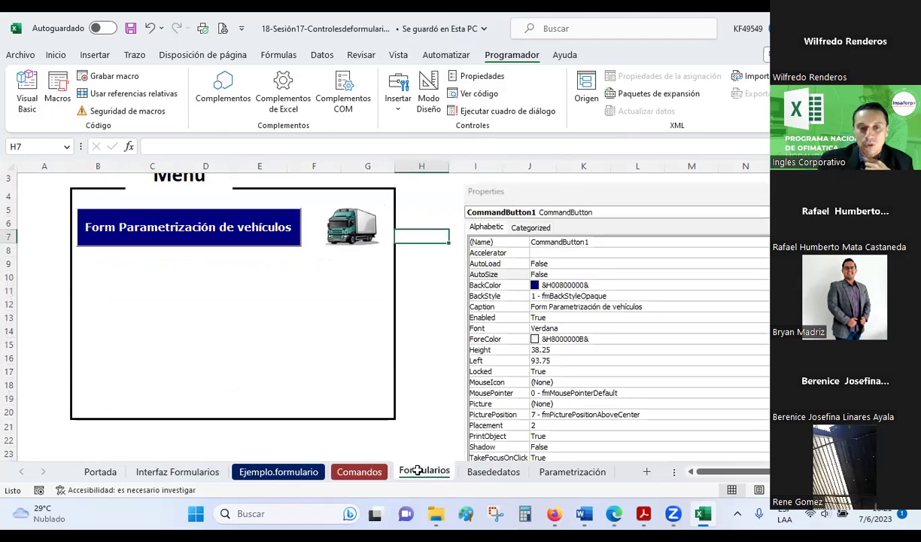
left_click(247, 233)
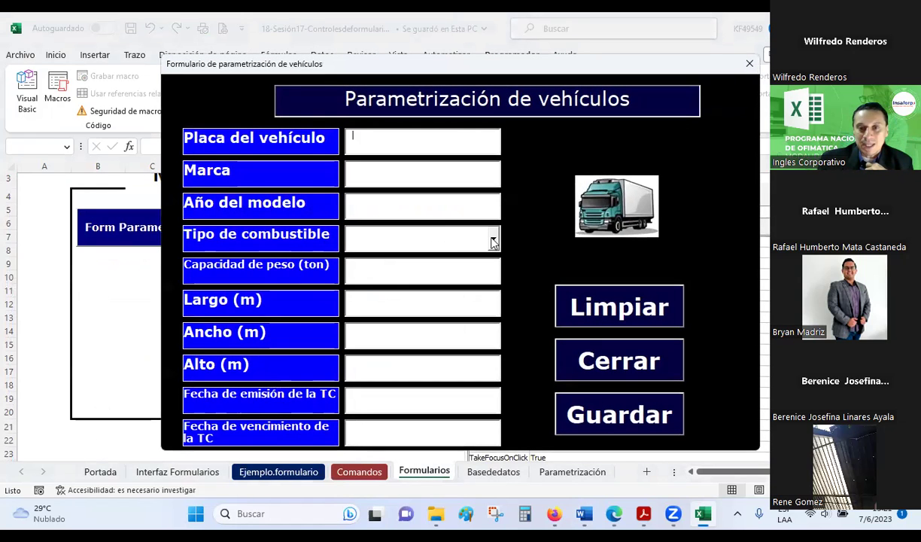
left_click(397, 231)
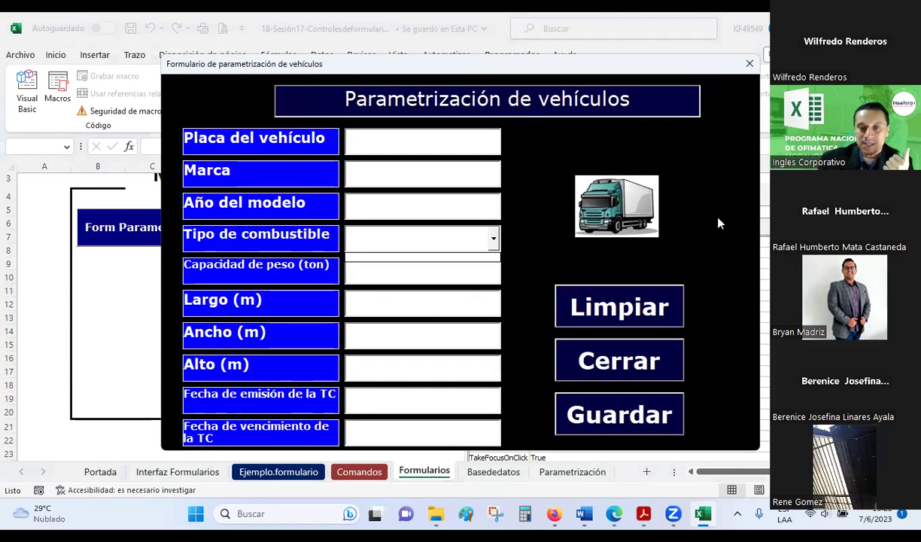
left_click(578, 235)
key("Escape")
Step: Back on Comandos, nudge the VBA code picture slightly right and open the button's code
key("ctrl+Page_Up")
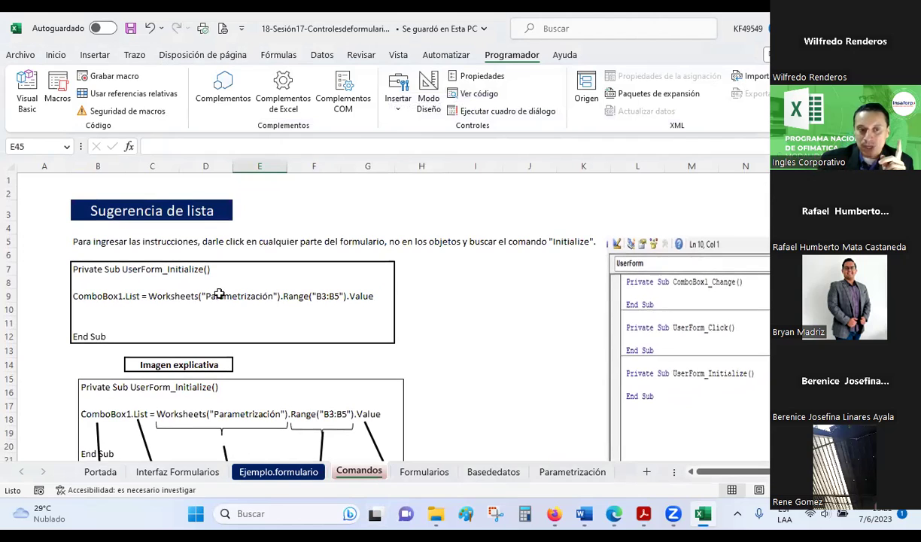
left_click(131, 239)
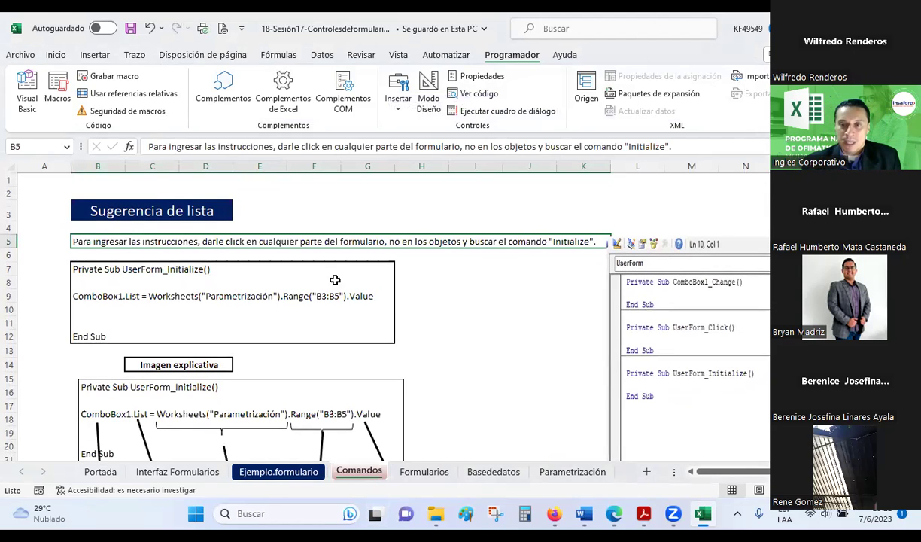
left_click_drag(623, 304, 634, 305)
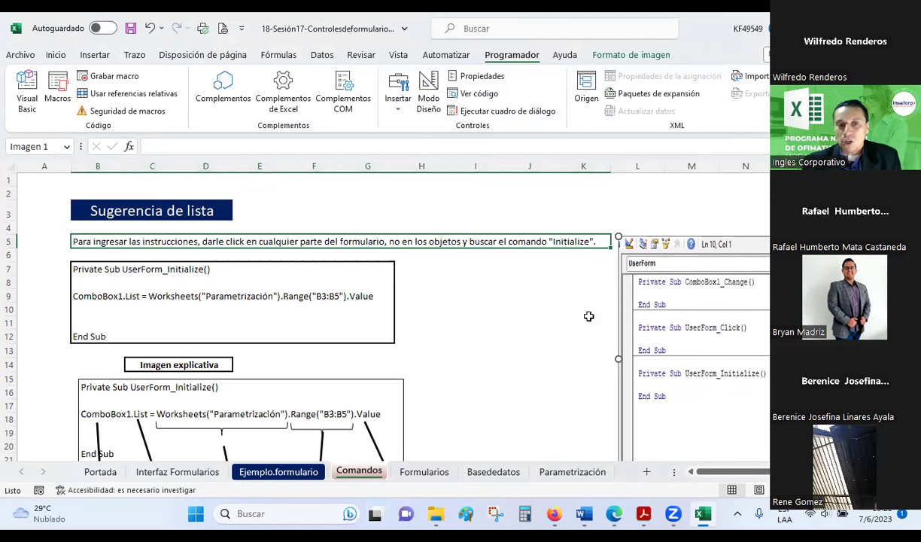
left_click(553, 322)
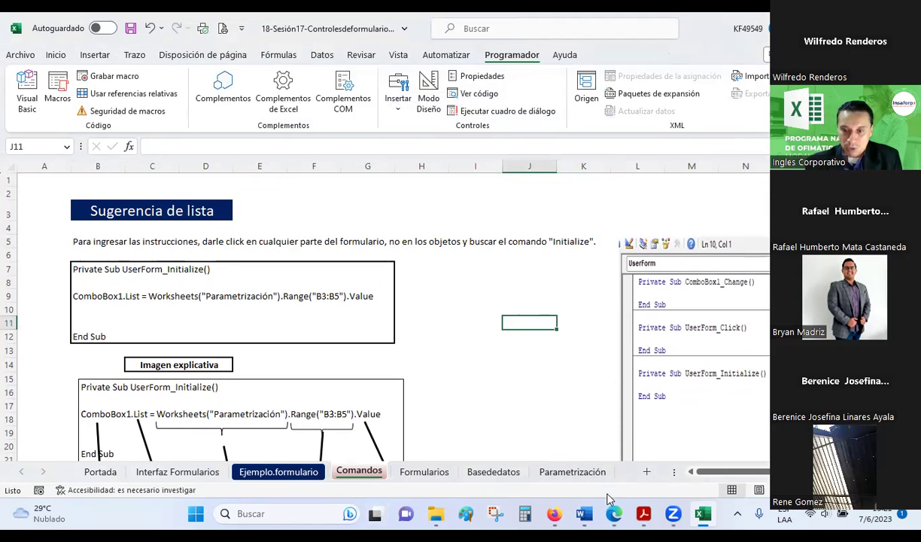
left_click(26, 100)
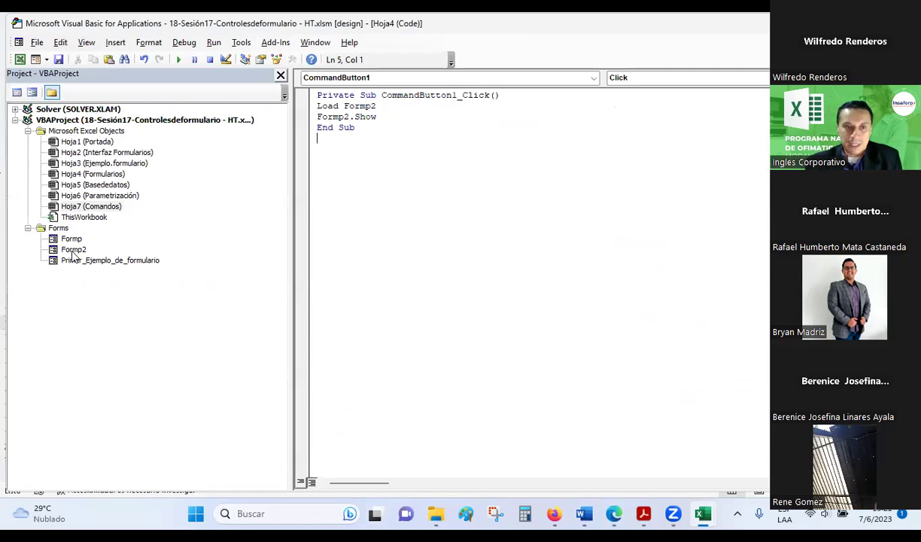
Step: Generate empty ComboBox1_Change for the Tipo de combustible combo and UserForm_Click for Formp2
double_click(73, 252)
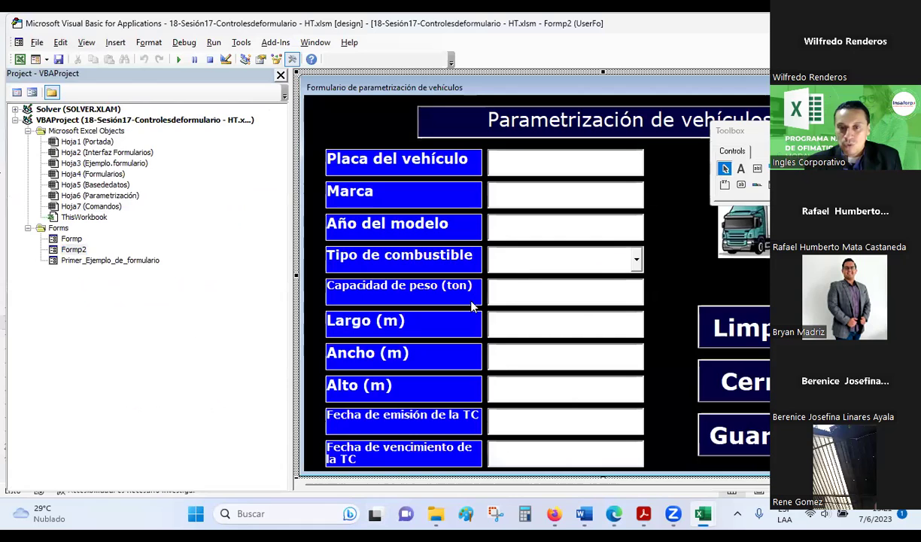
left_click(516, 262)
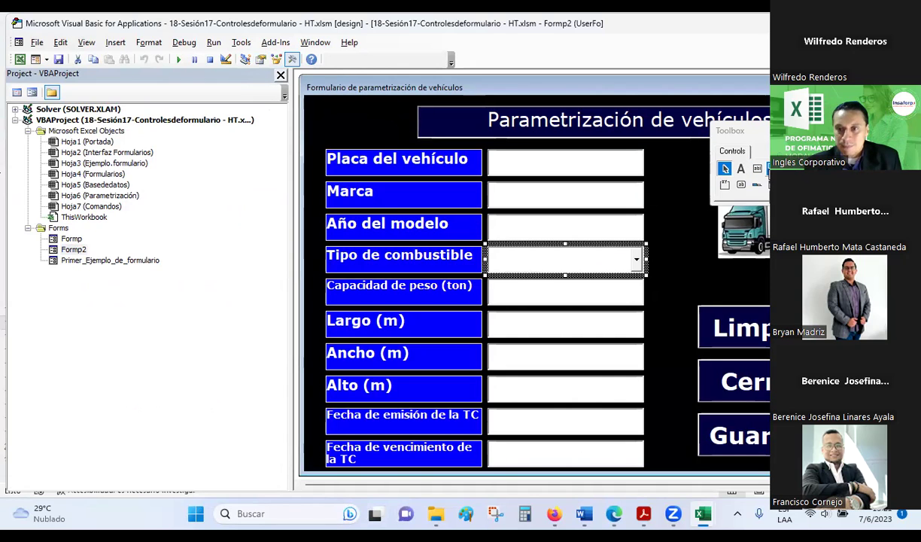
double_click(526, 271)
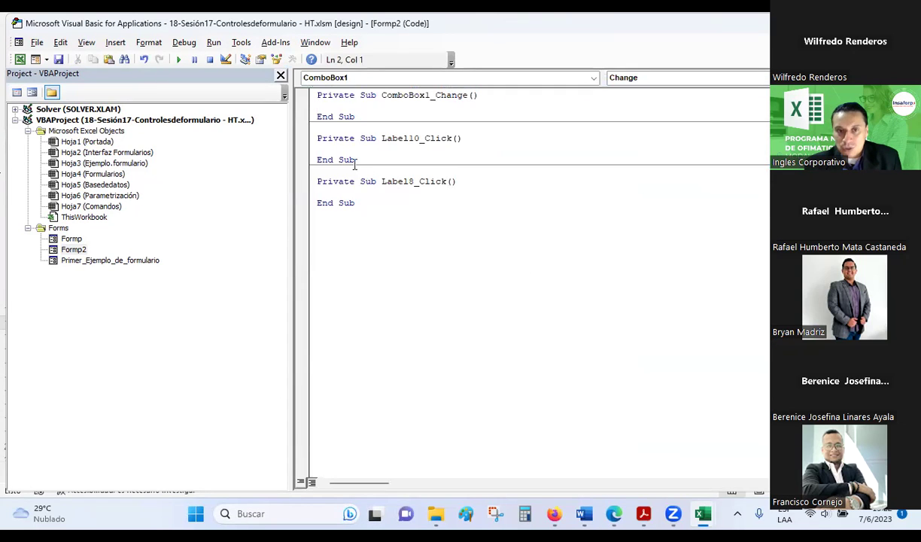
double_click(71, 248)
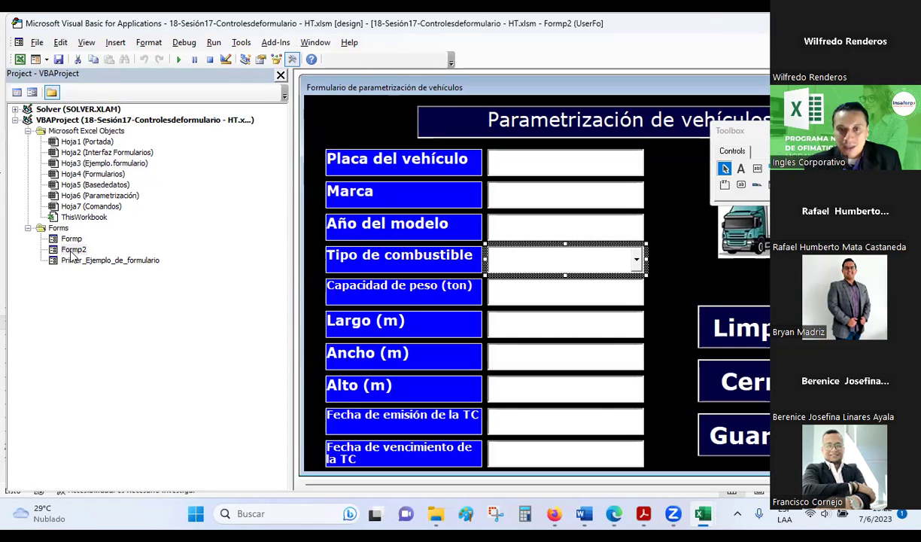
left_click(337, 121)
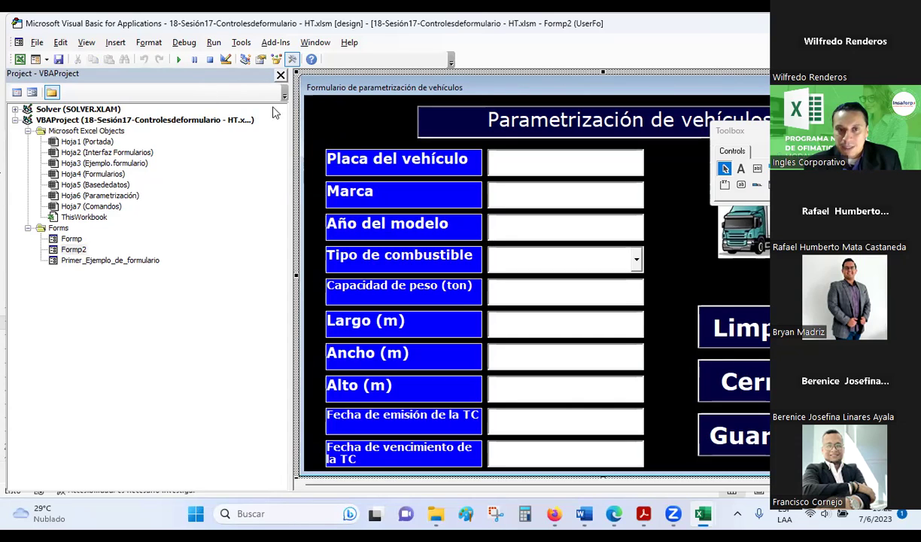
double_click(357, 101)
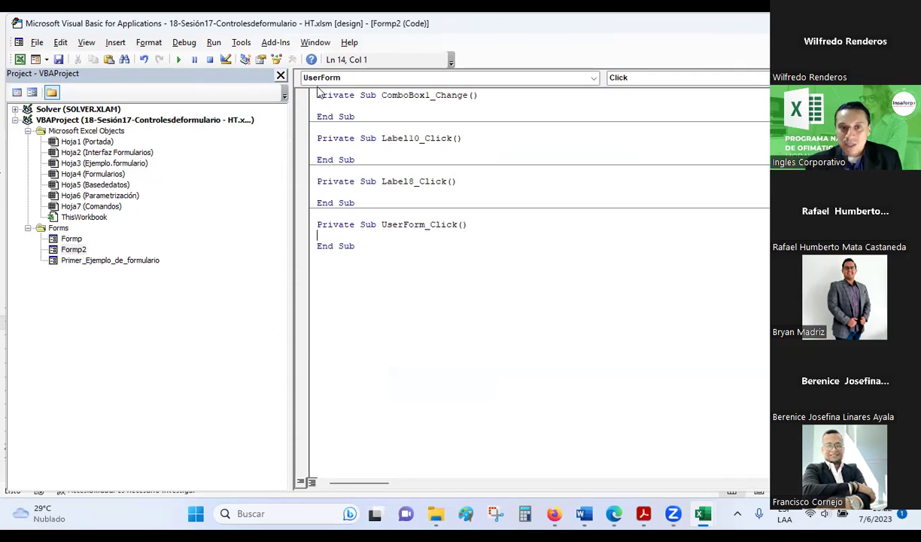
Step: Insert UserForm_Initialize via the UserForm and Initialize dropdowns, then select the older procedures above
left_click(593, 78)
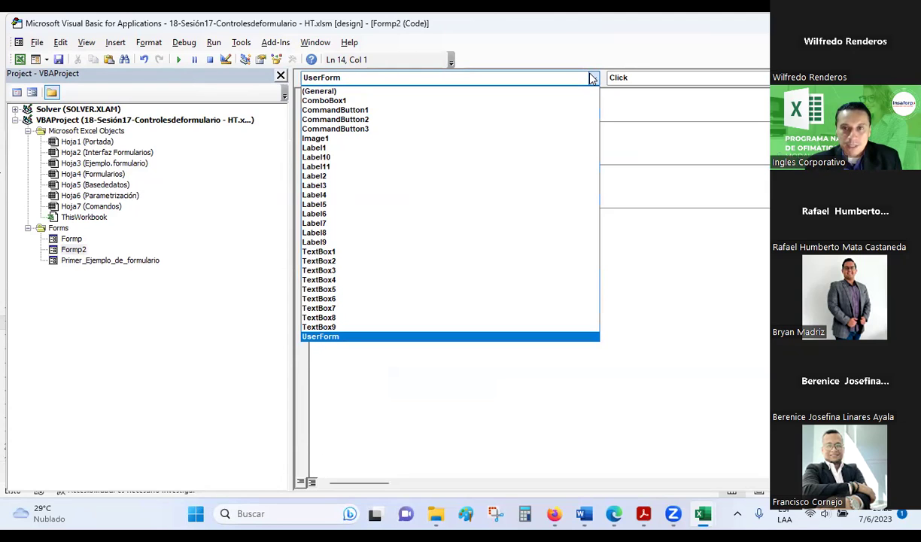
left_click(591, 79)
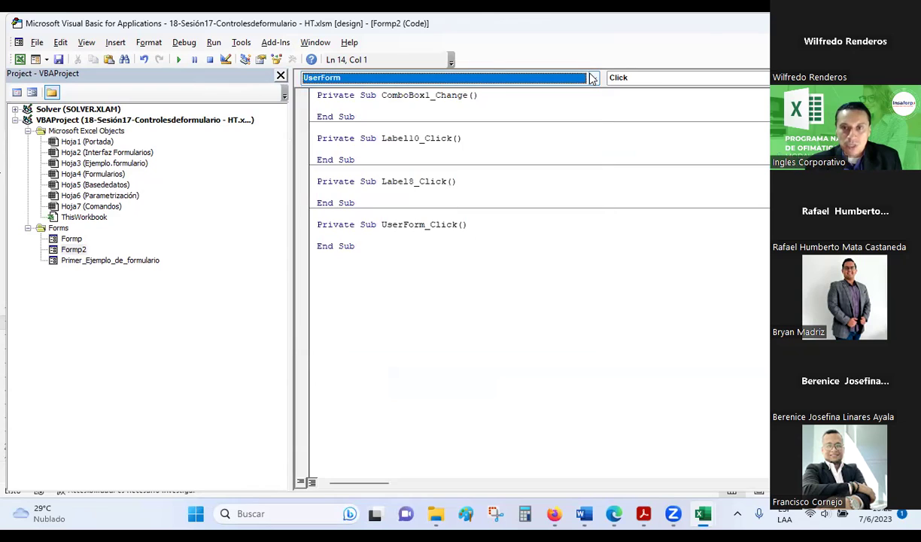
left_click(633, 79)
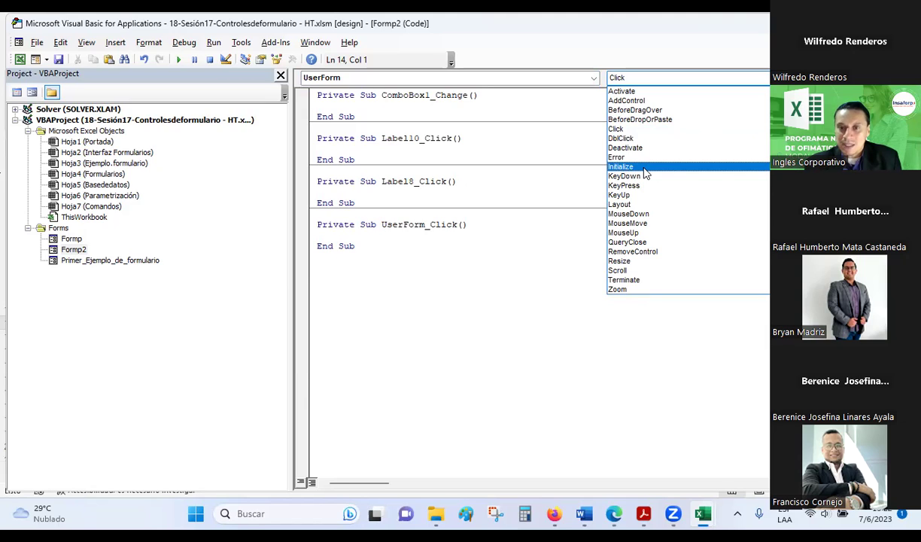
left_click(645, 167)
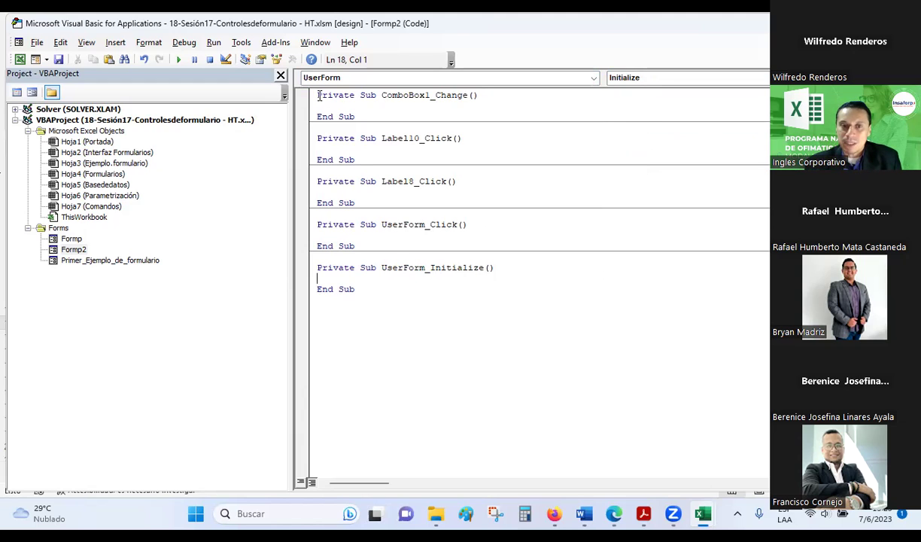
left_click_drag(319, 95, 384, 244)
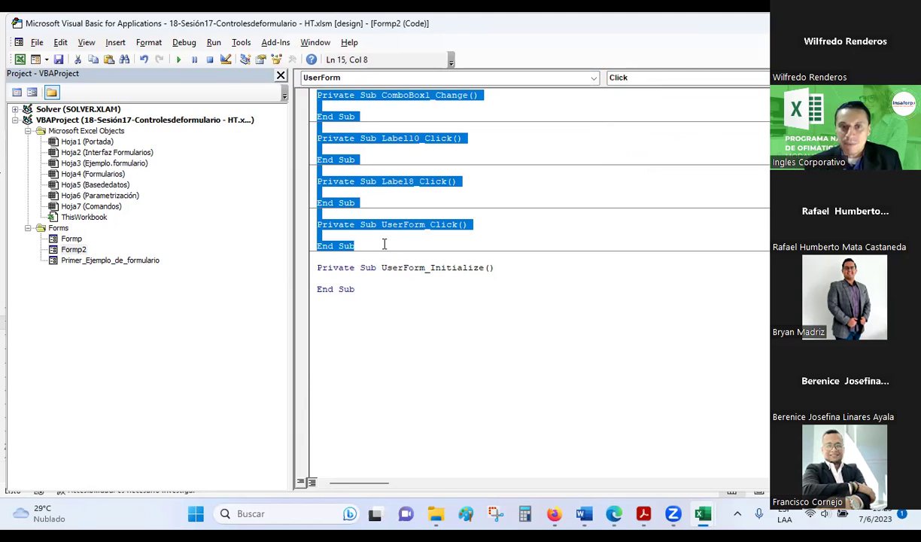
Step: Delete the older procedures, go over the Private Sub UserForm_Initialize lines, then switch back to Excel
key("Delete")
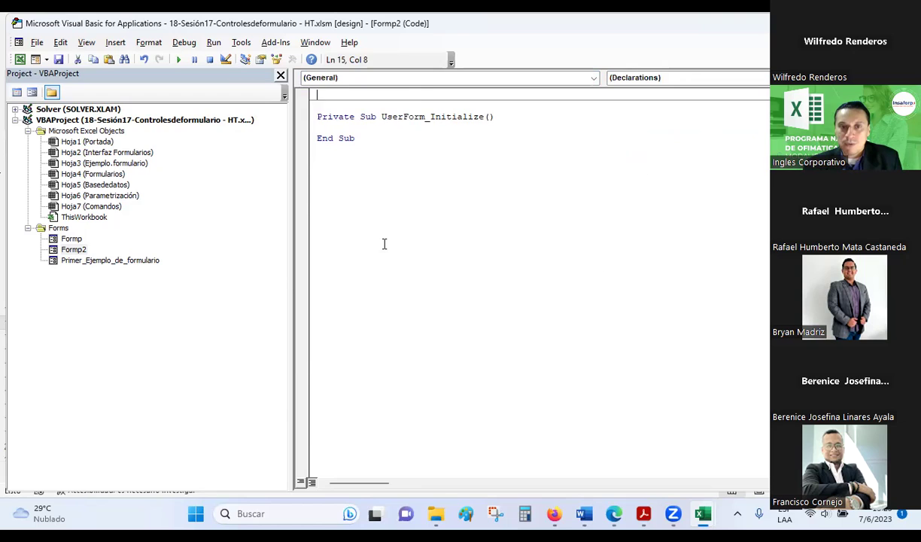
key("Delete")
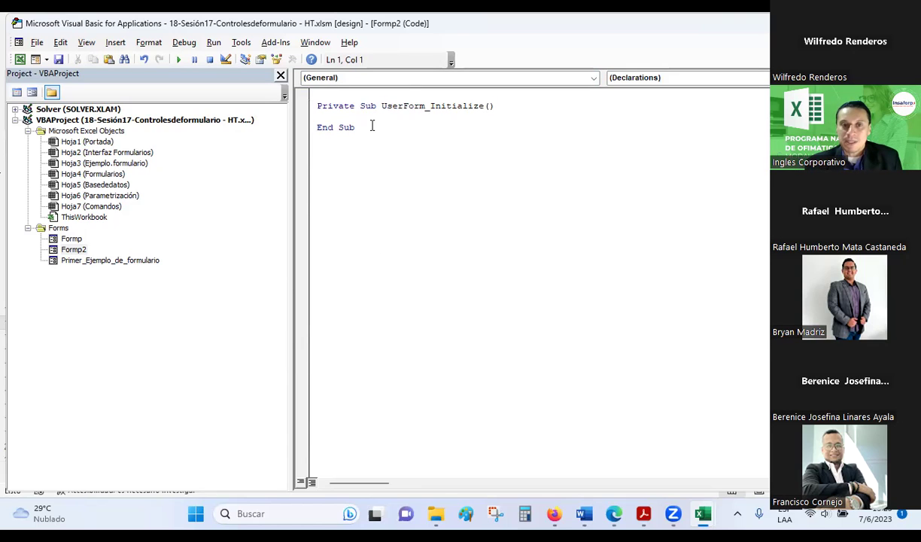
left_click_drag(318, 105, 378, 106)
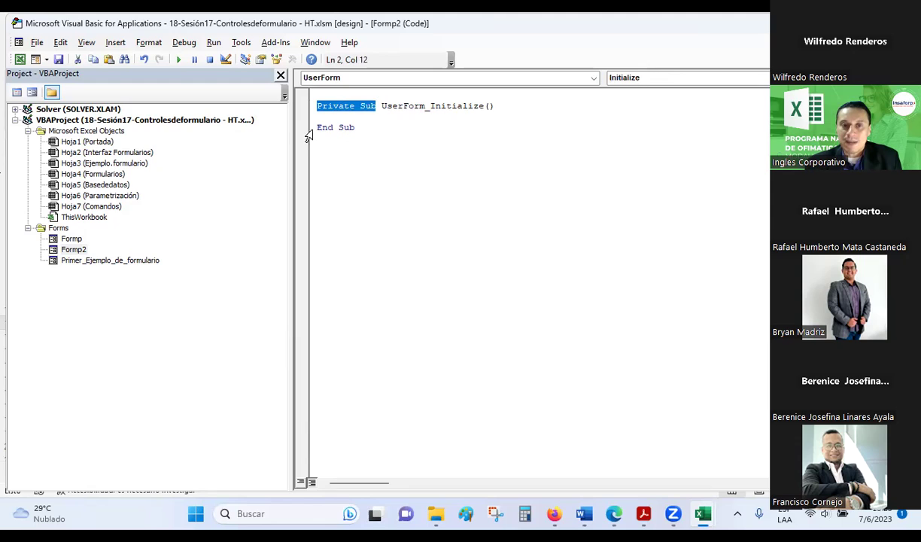
left_click_drag(317, 128, 354, 127)
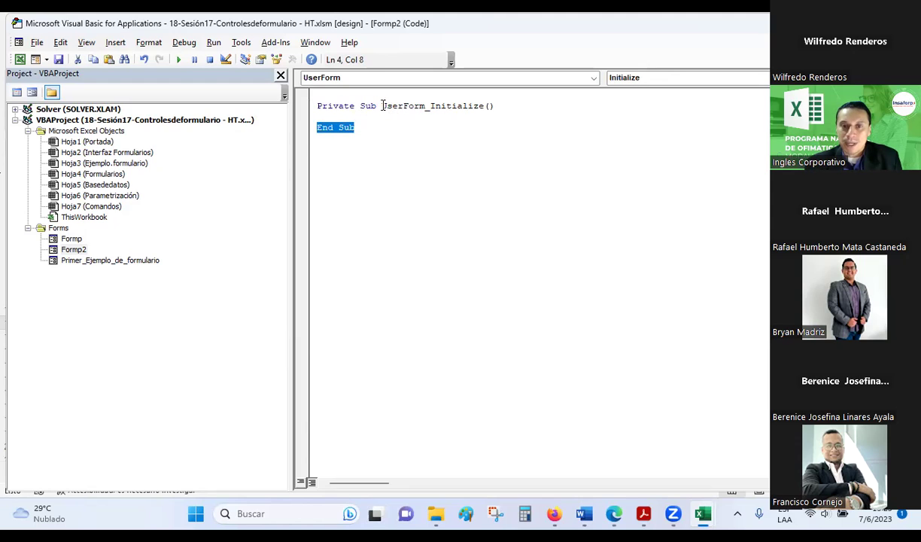
left_click_drag(382, 105, 422, 105)
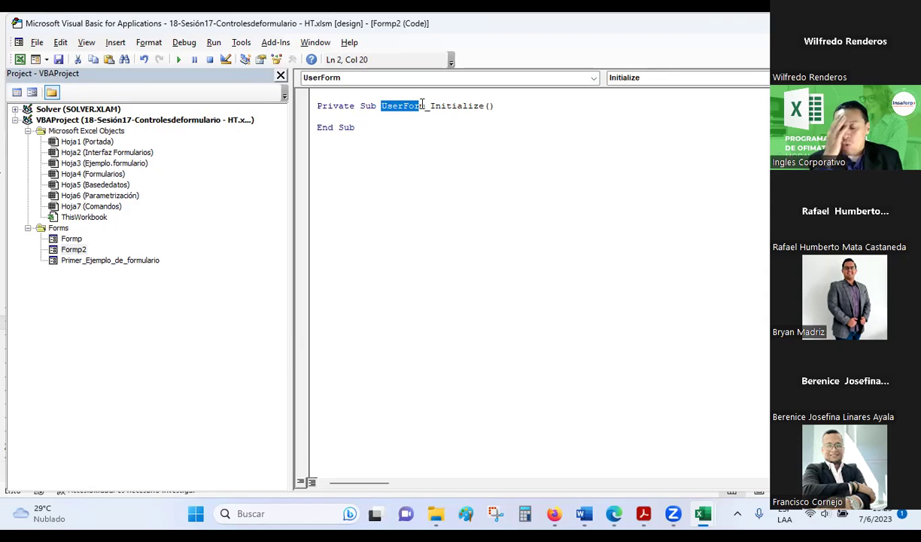
left_click_drag(423, 105, 510, 103)
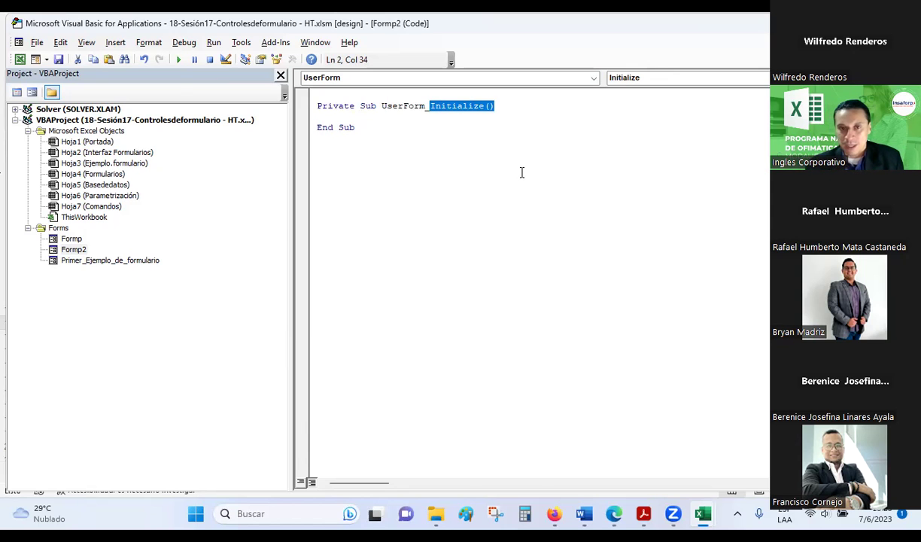
key("alt+Tab")
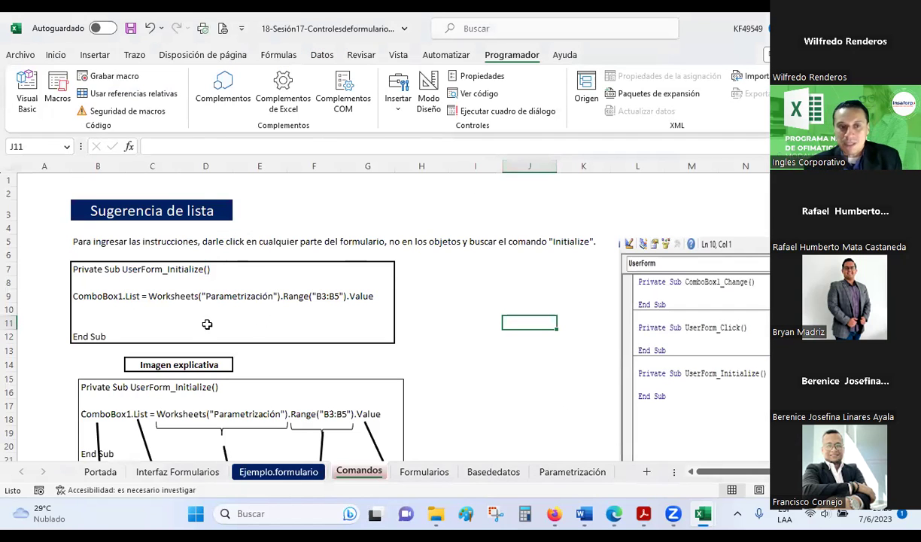
scroll(187, 268, "down", 1)
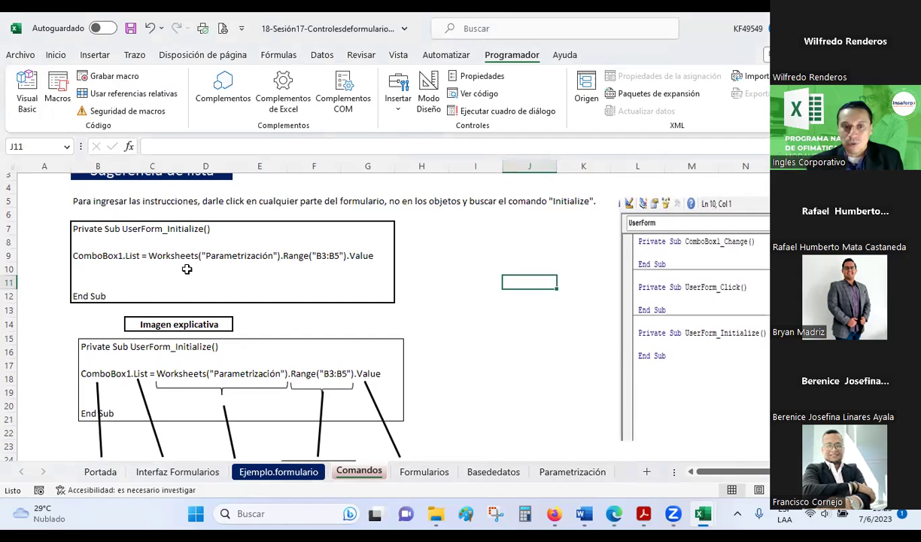
scroll(186, 269, "down", 1)
scroll(186, 268, "down", 1)
scroll(186, 269, "down", 1)
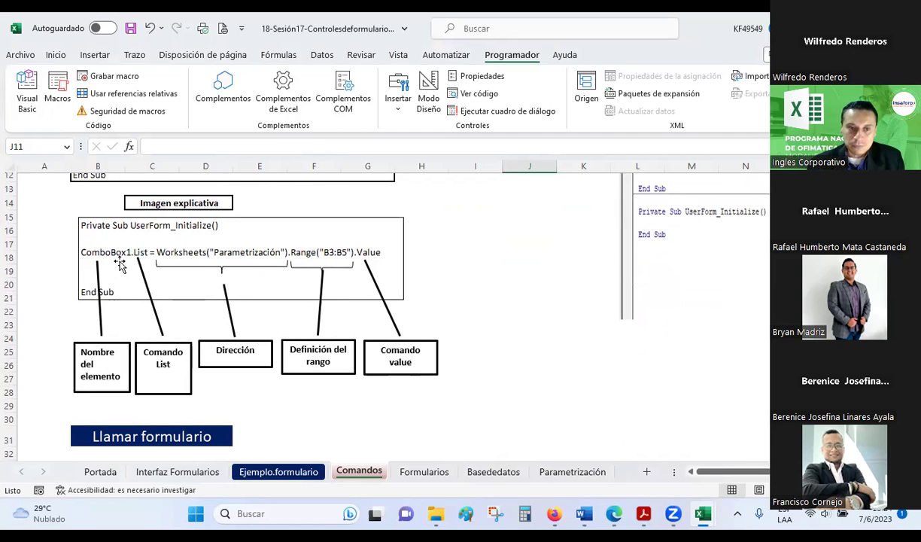
scroll(118, 260, "down", 4)
scroll(119, 260, "down", 1)
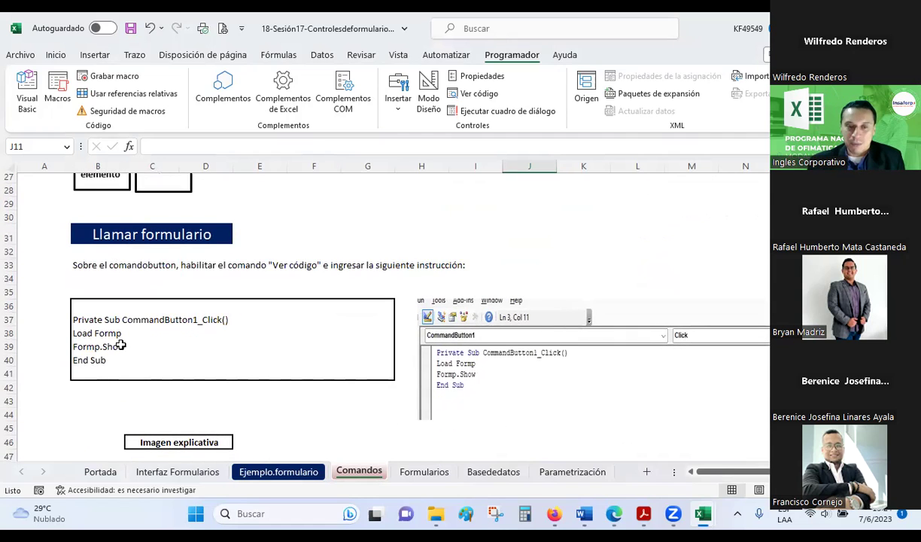
scroll(120, 345, "up", 3)
scroll(120, 345, "up", 2)
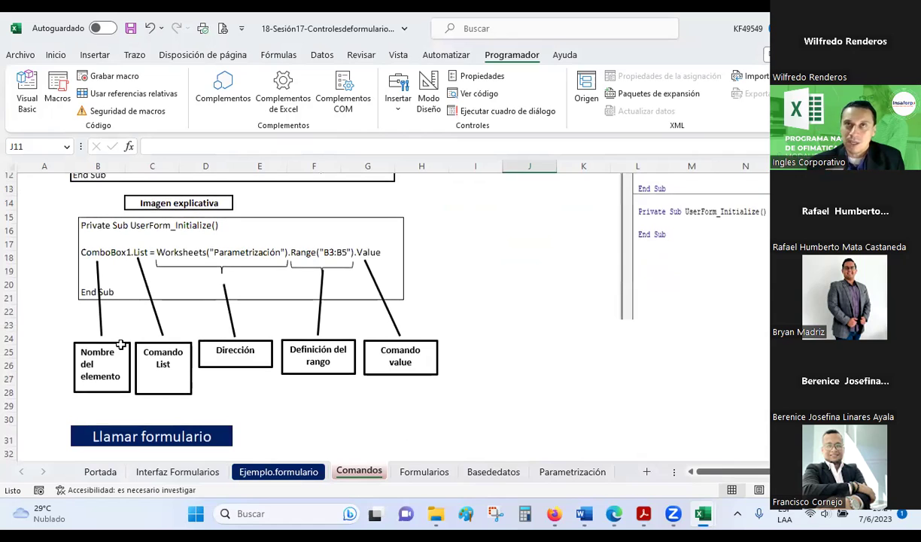
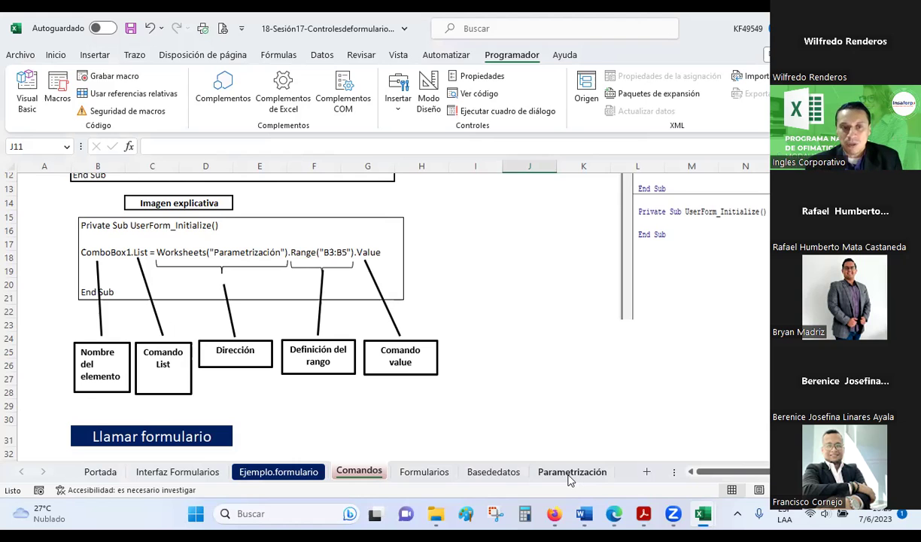
Step: Inspect the fuel-type list in range B3:B5 of the Parametrización sheet
left_click(570, 473)
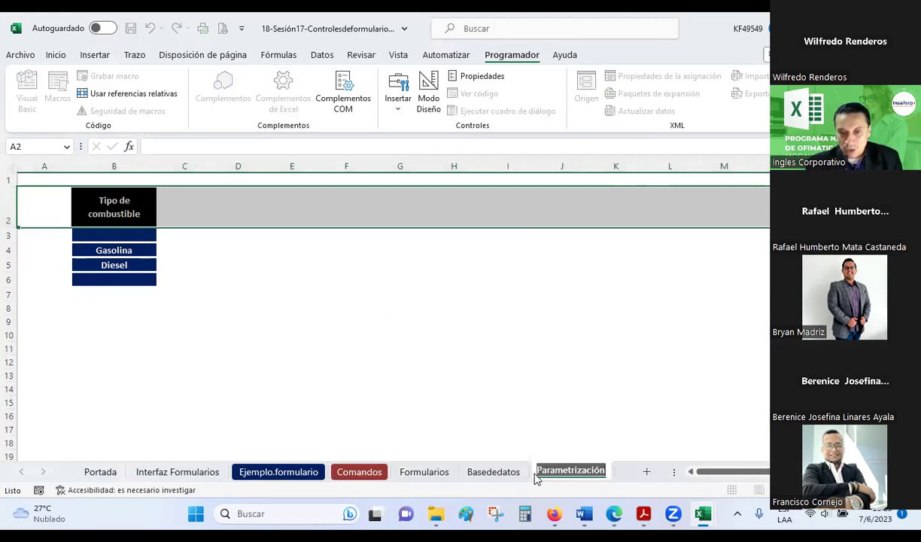
left_click(369, 473)
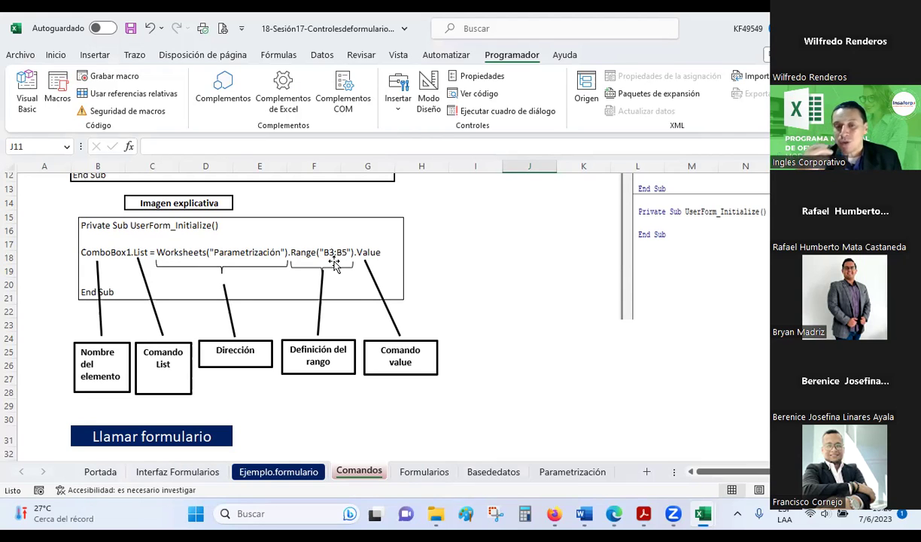
left_click(572, 471)
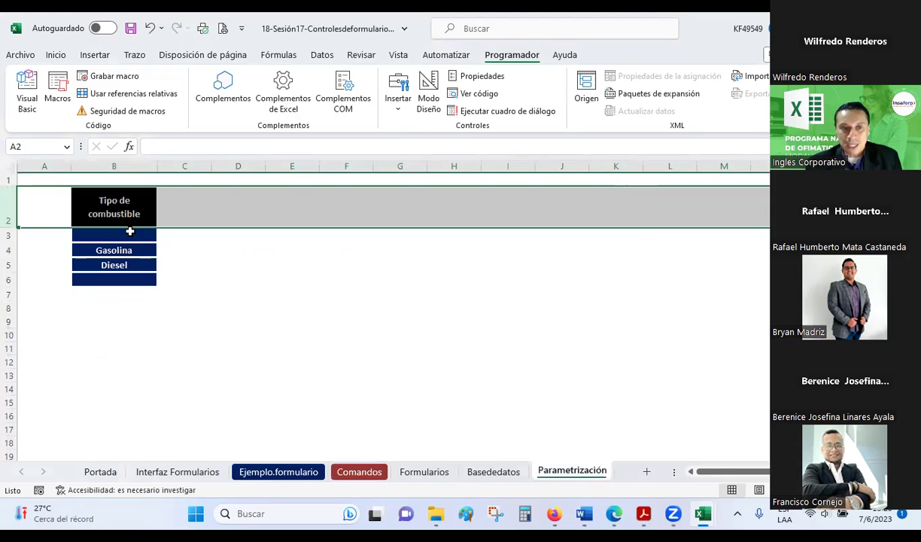
left_click(137, 238)
left_click_drag(137, 237, 140, 265)
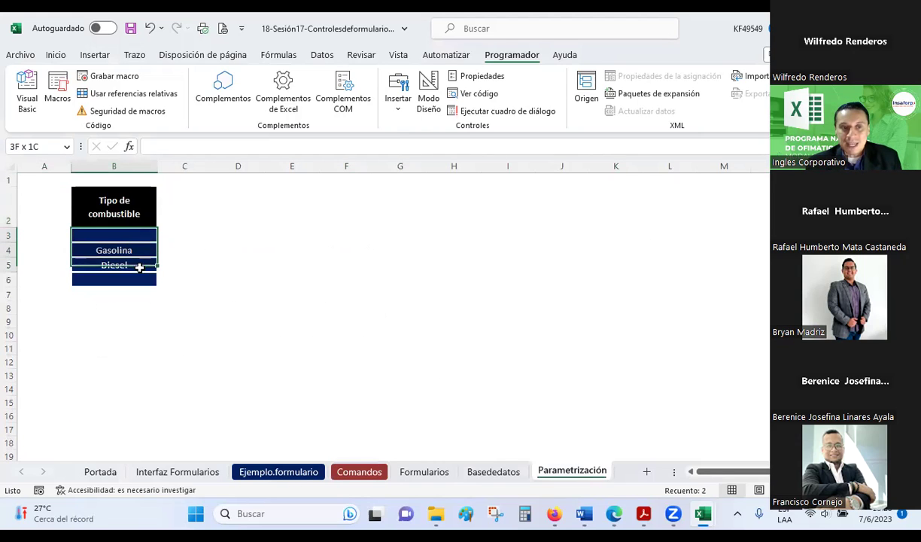
left_click(126, 234)
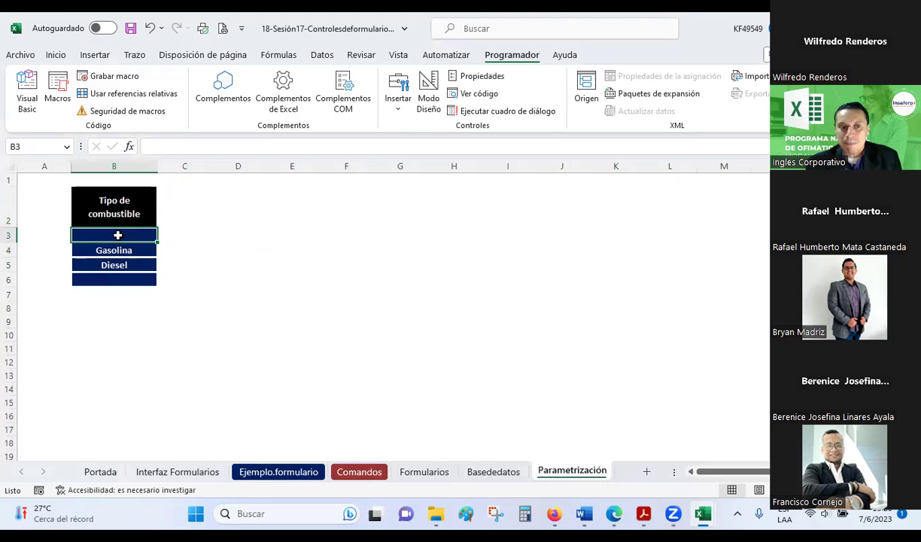
key("Down")
key("Down")
key("Up")
left_click(110, 234)
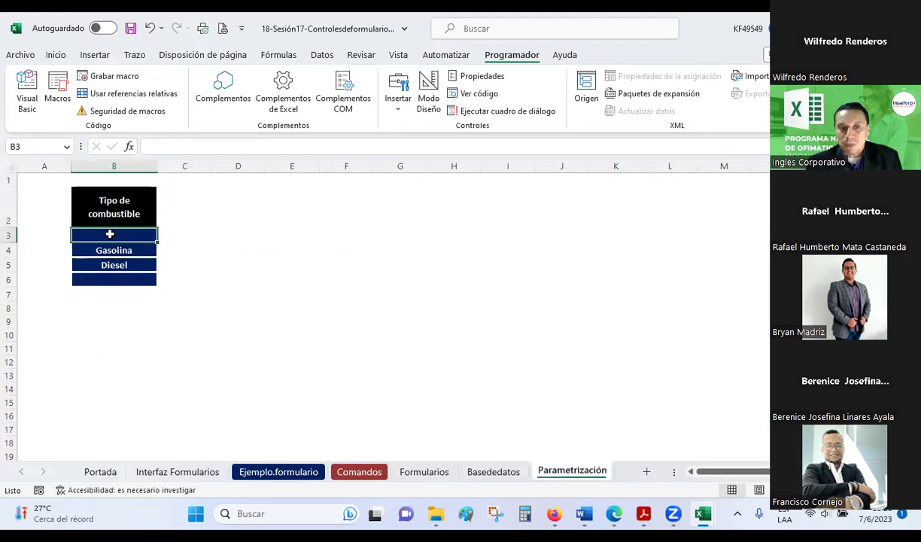
left_click_drag(110, 234, 114, 265)
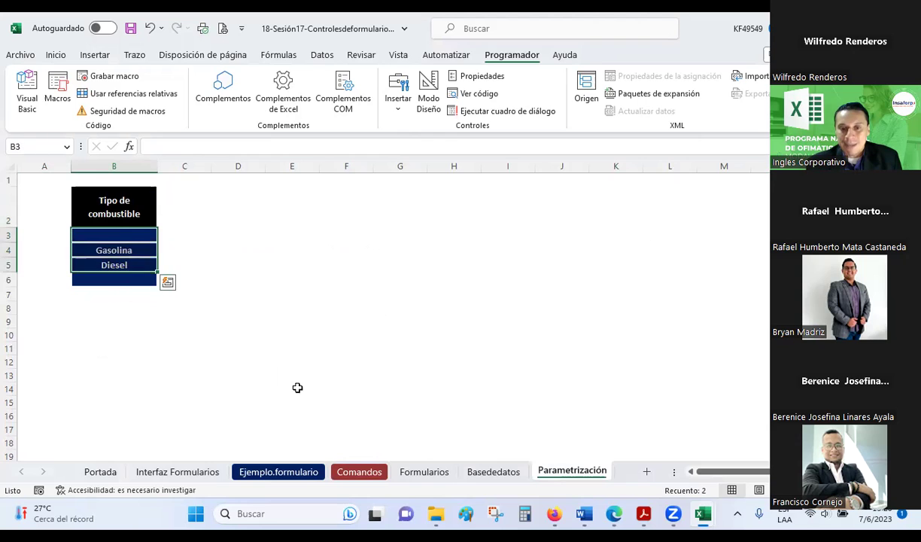
left_click(359, 472)
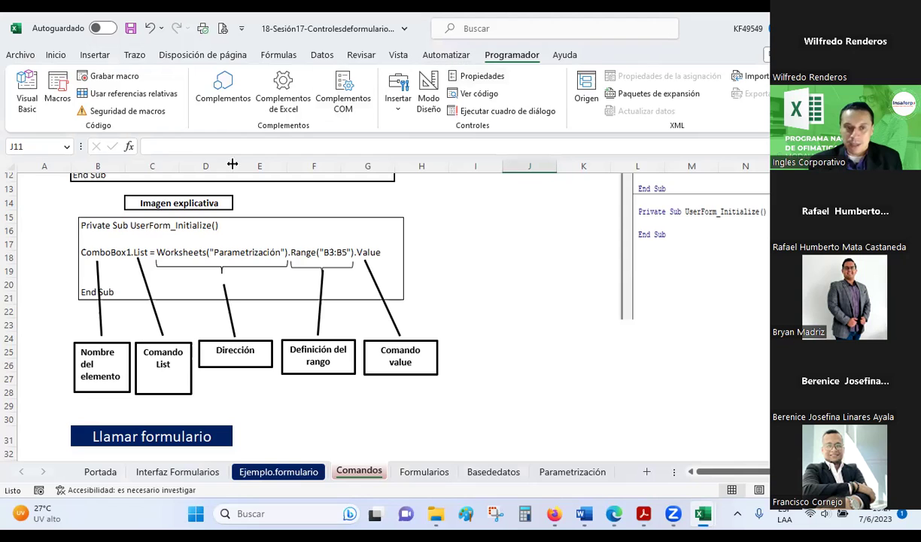
Step: Copy the sample UserForm_Initialize code from the Comandos sheet and switch to the VBA editor
scroll(85, 303, "up", 3)
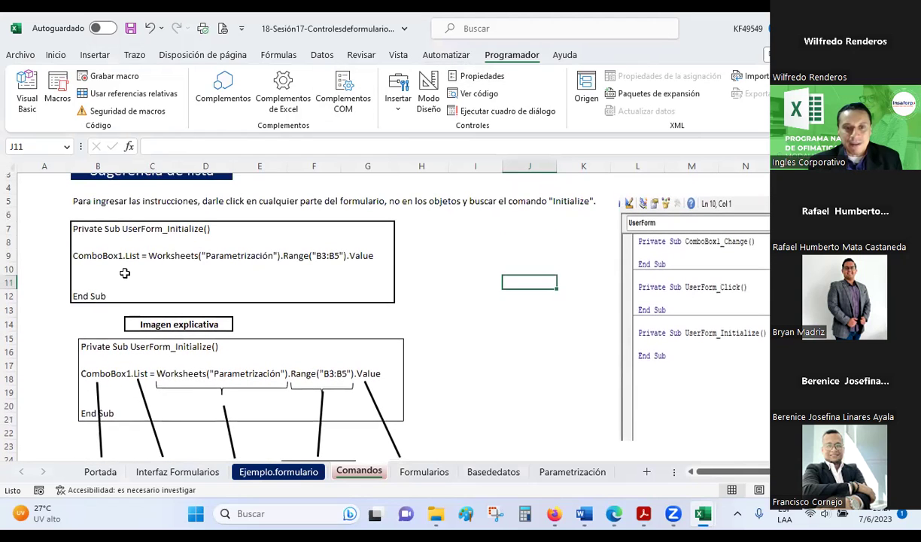
left_click(118, 263)
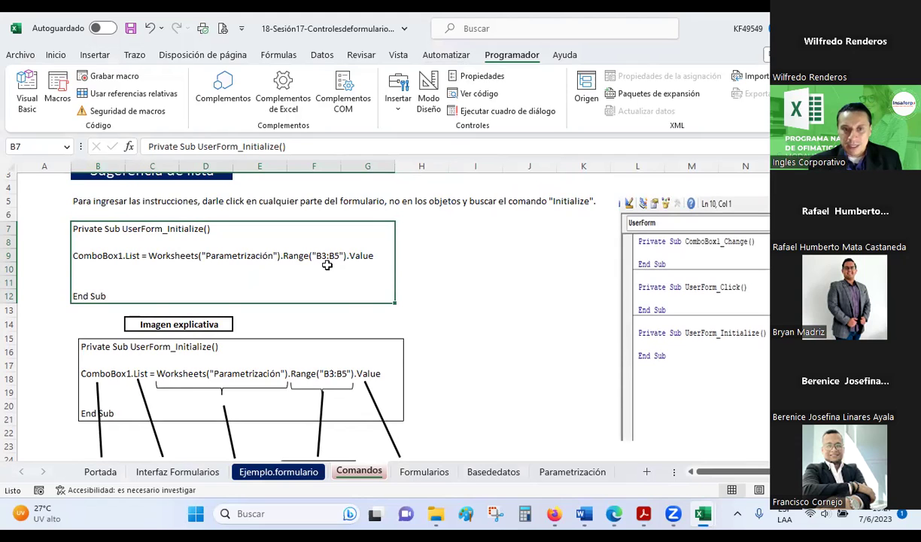
left_click(572, 471)
left_click(355, 470)
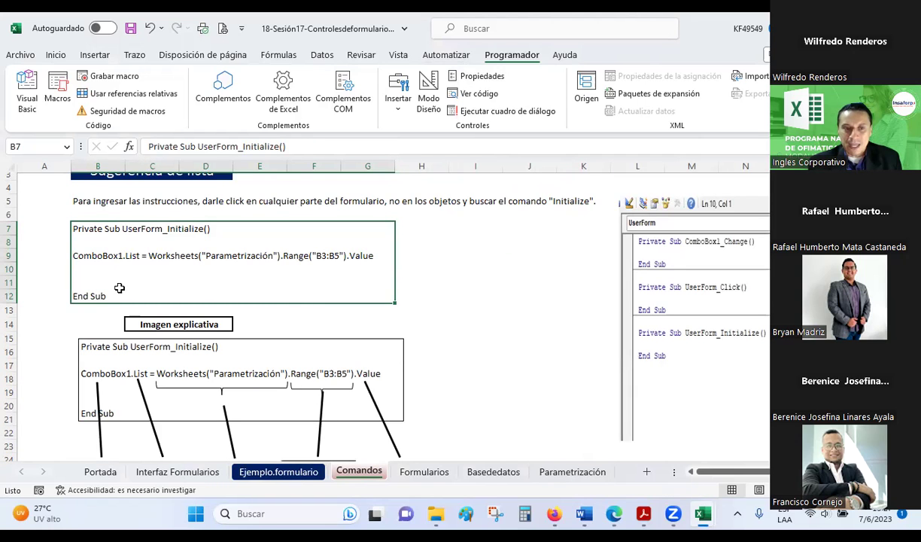
left_click_drag(119, 294, 73, 234)
key("ctrl+c")
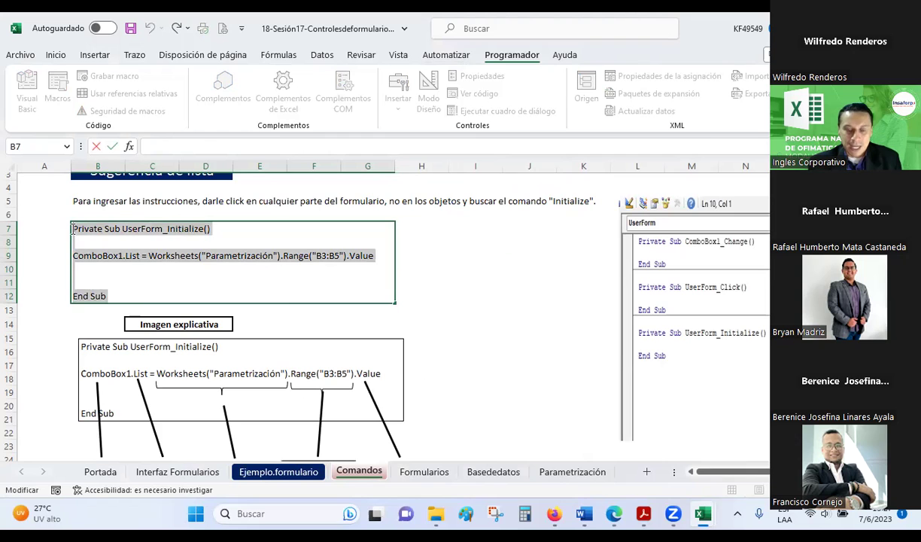
key("alt+Tab")
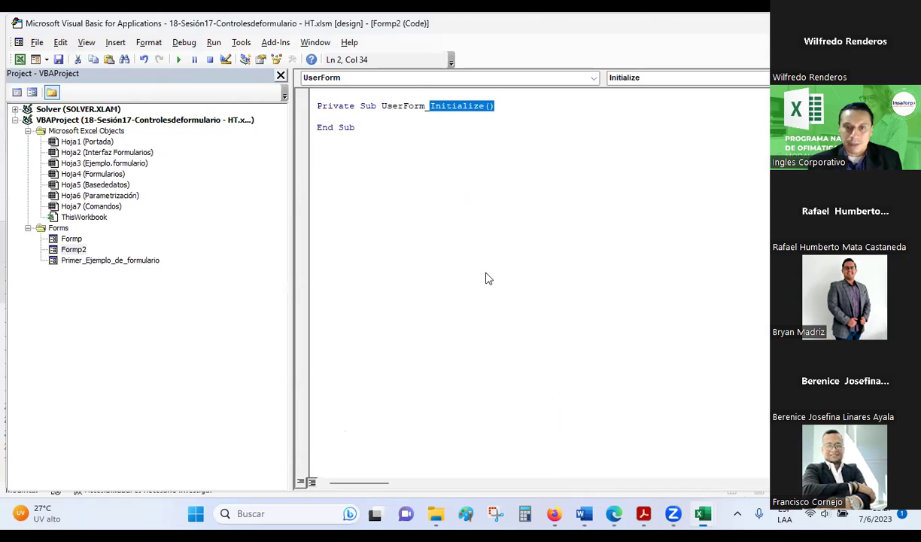
Step: Paste the sample code over Formp2's empty UserForm_Initialize procedure
mouse_move(702, 513)
left_click(670, 466)
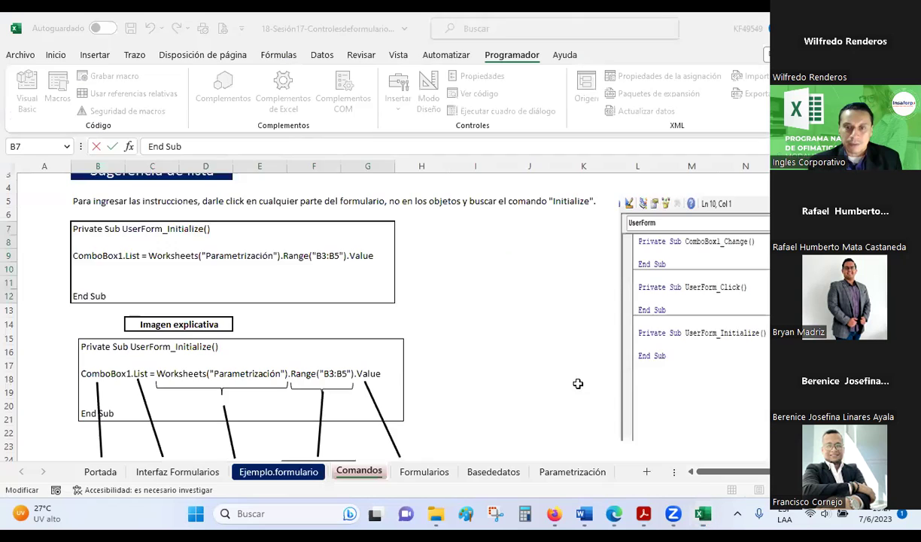
left_click(730, 465)
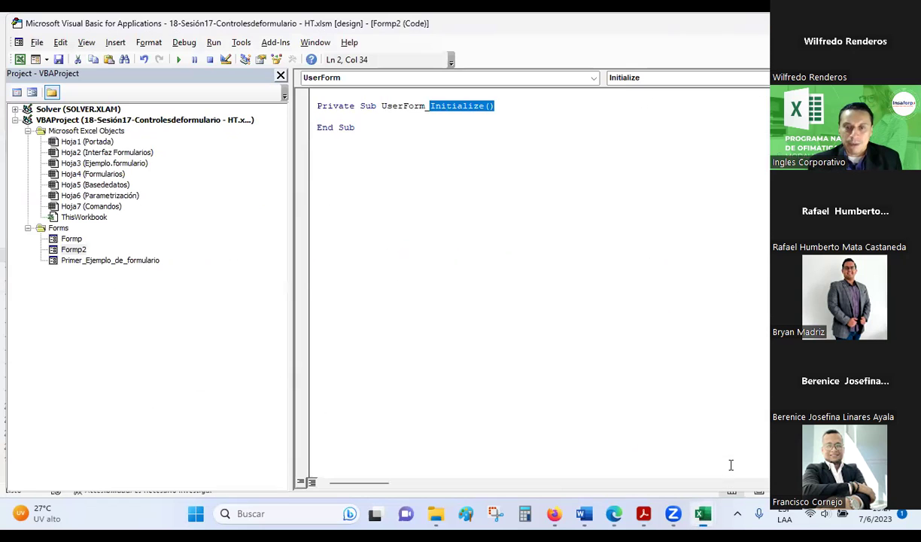
left_click_drag(359, 128, 316, 104)
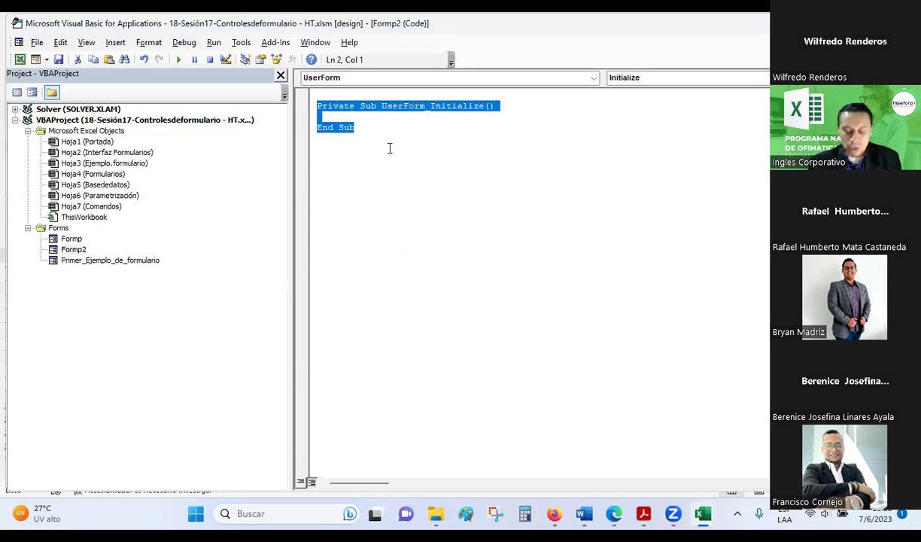
key("ctrl+v")
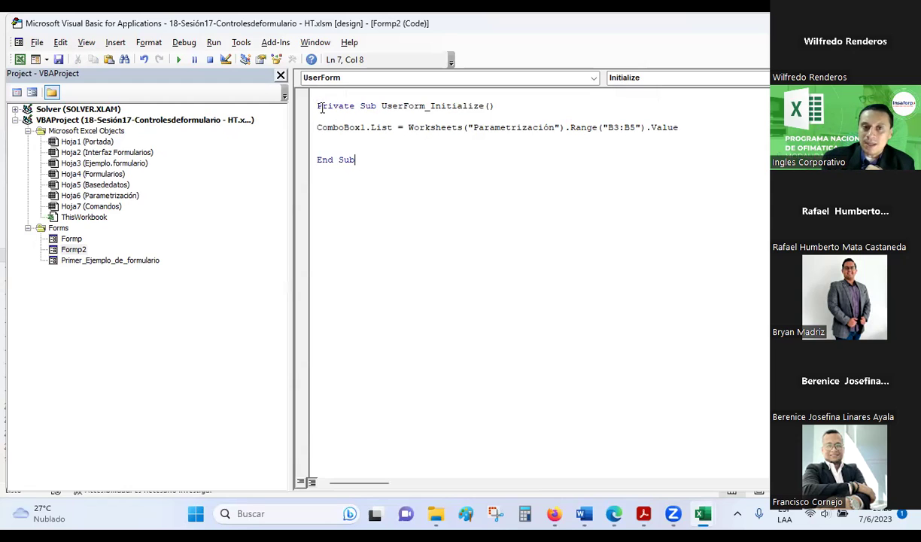
Step: Highlight the Private Sub, UserForm and Initialize parts and the ComboBox1.List line
left_click_drag(317, 107, 379, 110)
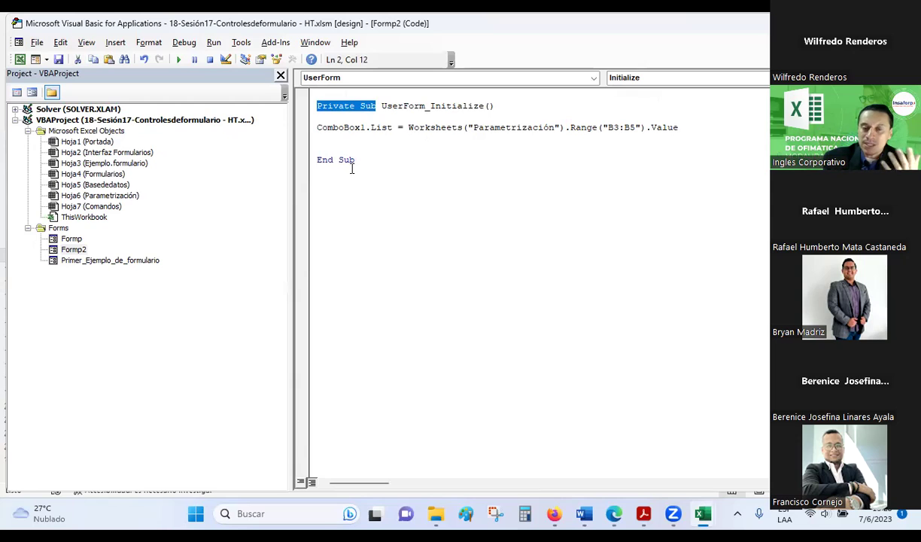
left_click(382, 106)
left_click_drag(382, 106, 430, 106)
left_click(432, 106)
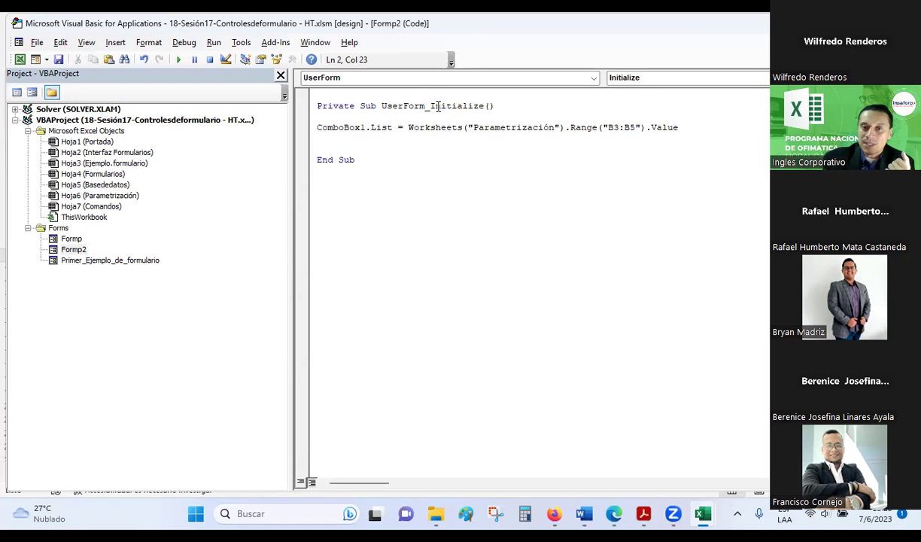
left_click_drag(435, 106, 485, 108)
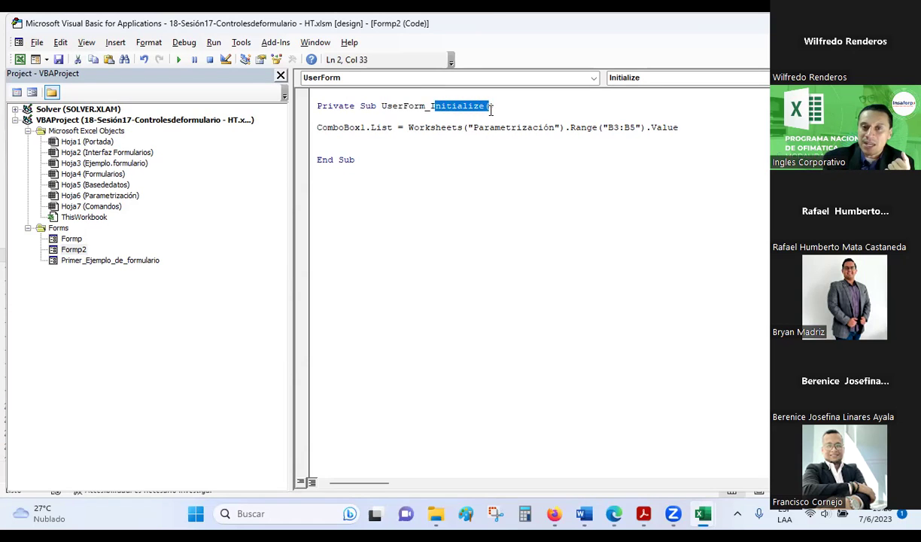
left_click(406, 106)
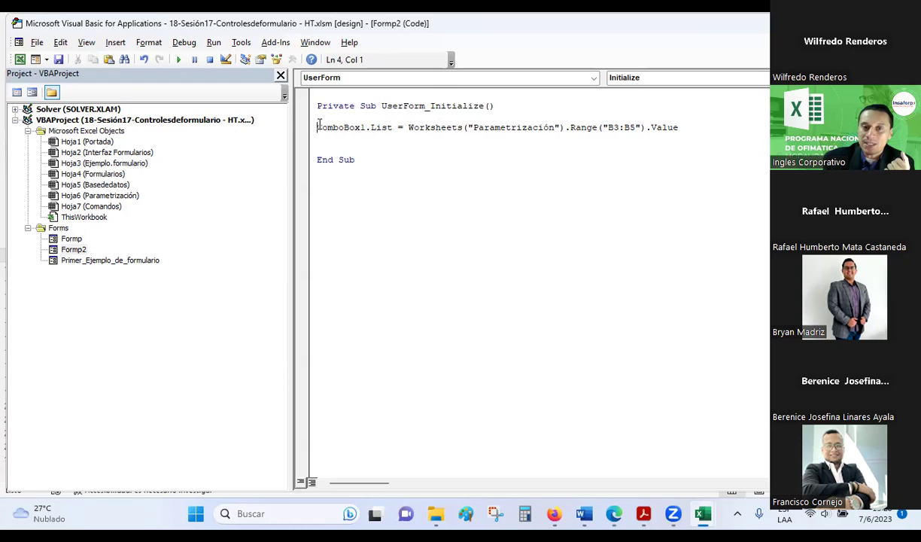
left_click_drag(318, 127, 681, 127)
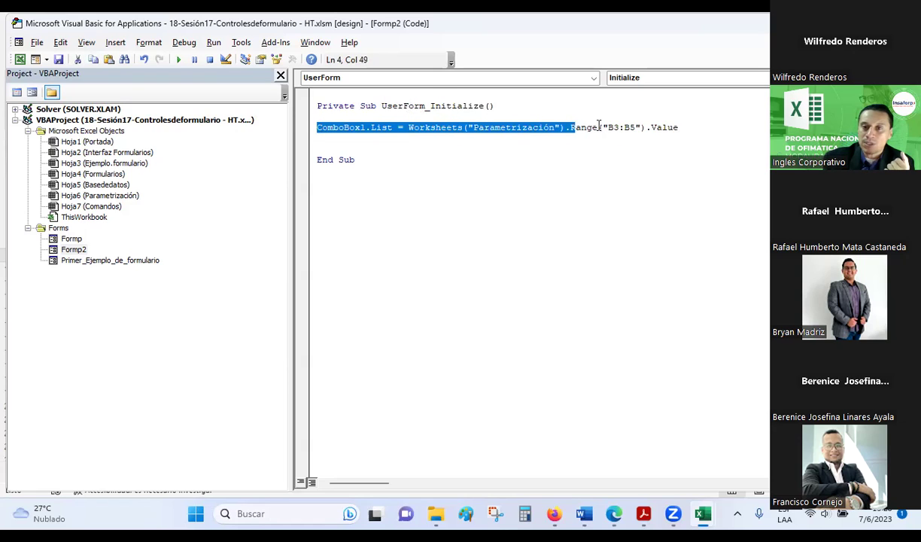
left_click(634, 218)
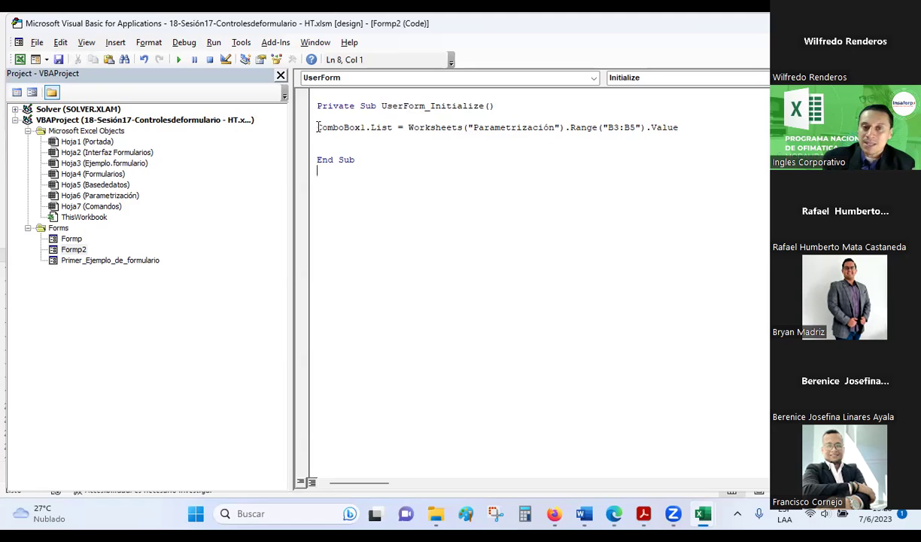
Step: Point out ComboBox1, the Worksheets("Parametrización") reference and range B3:B5, then save
left_click_drag(317, 127, 367, 127)
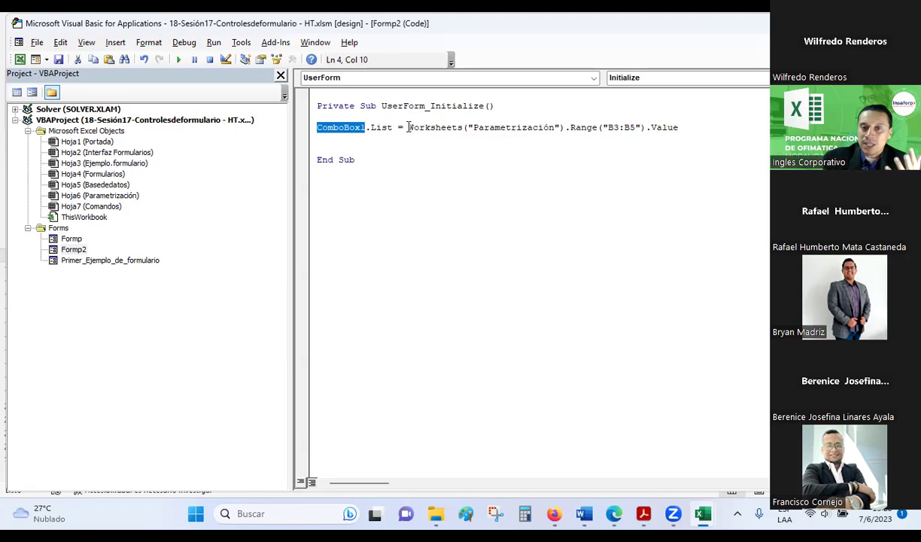
left_click_drag(410, 127, 562, 127)
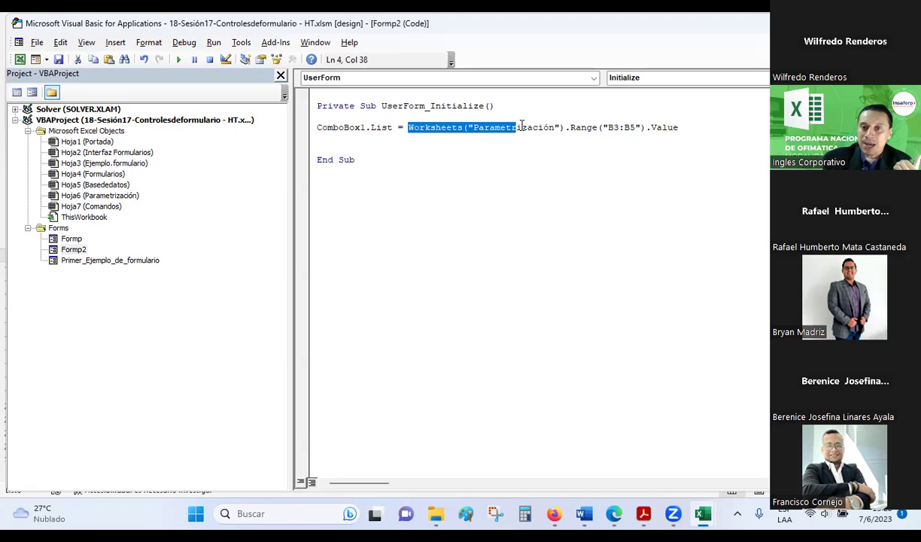
left_click_drag(561, 127, 693, 127)
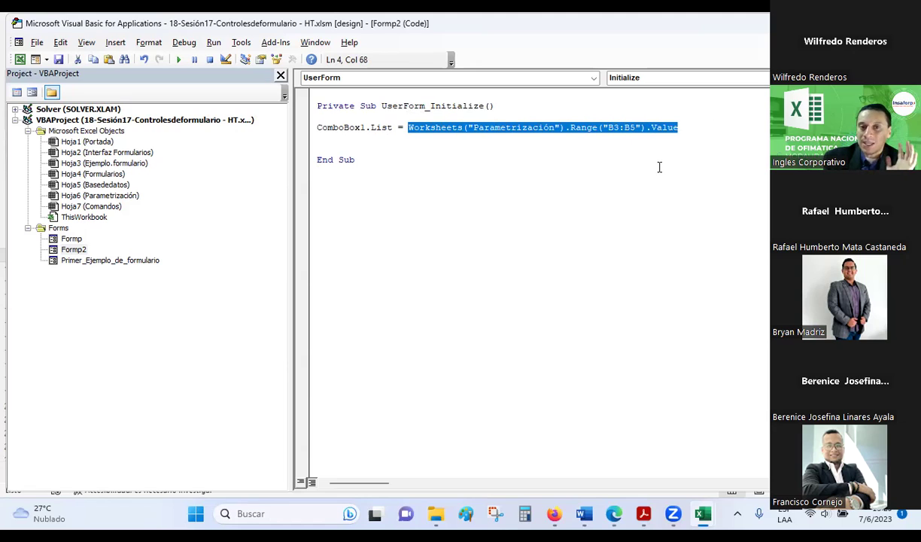
left_click(418, 167)
left_click(348, 163)
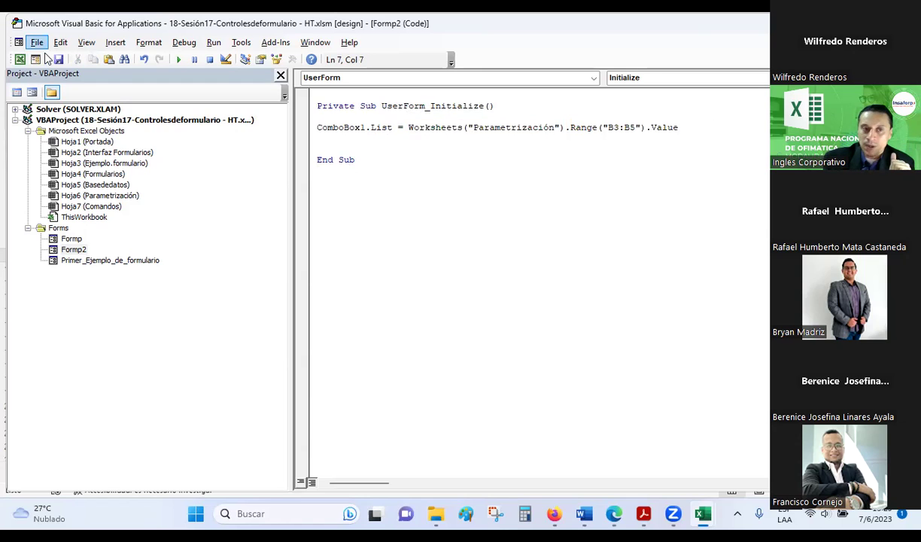
left_click(59, 61)
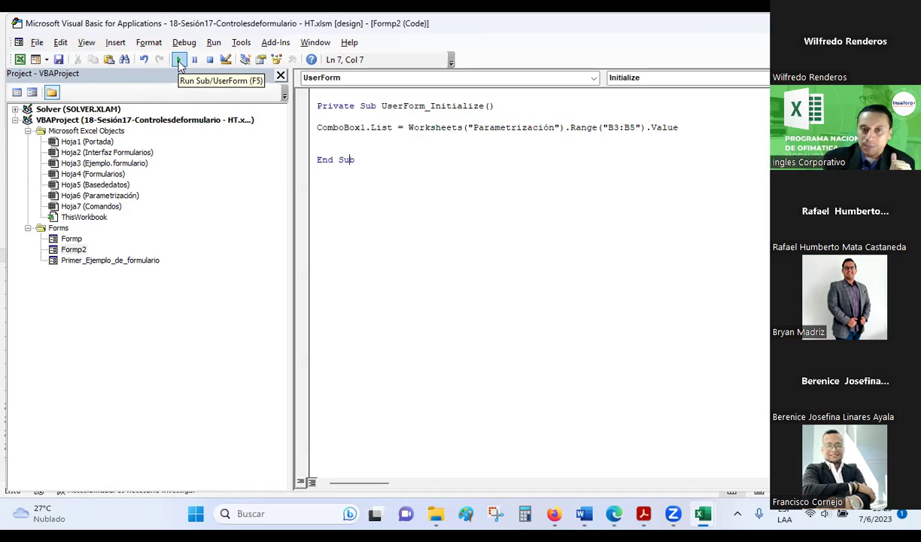
Step: Run Formp2 and test its fuel list by picking Gasolina, Diesel and the blank entry
left_click(179, 61)
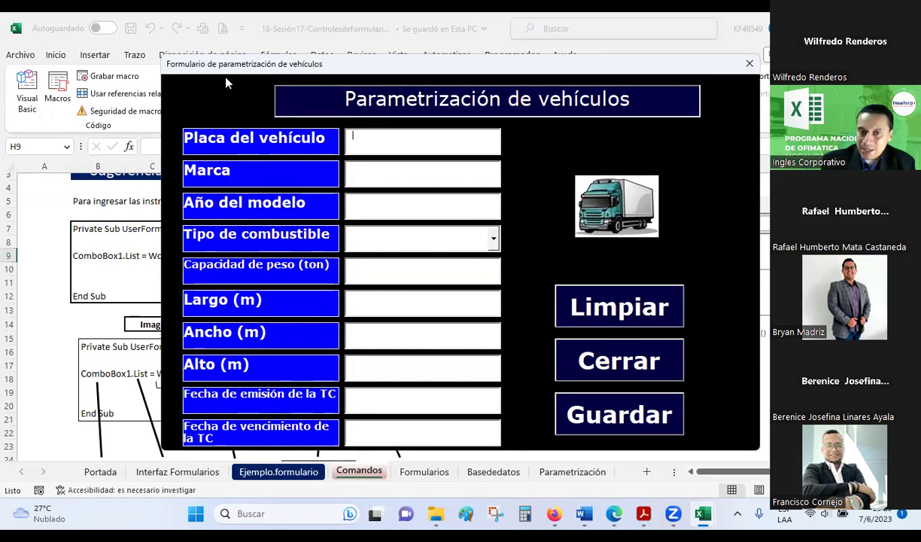
left_click(494, 239)
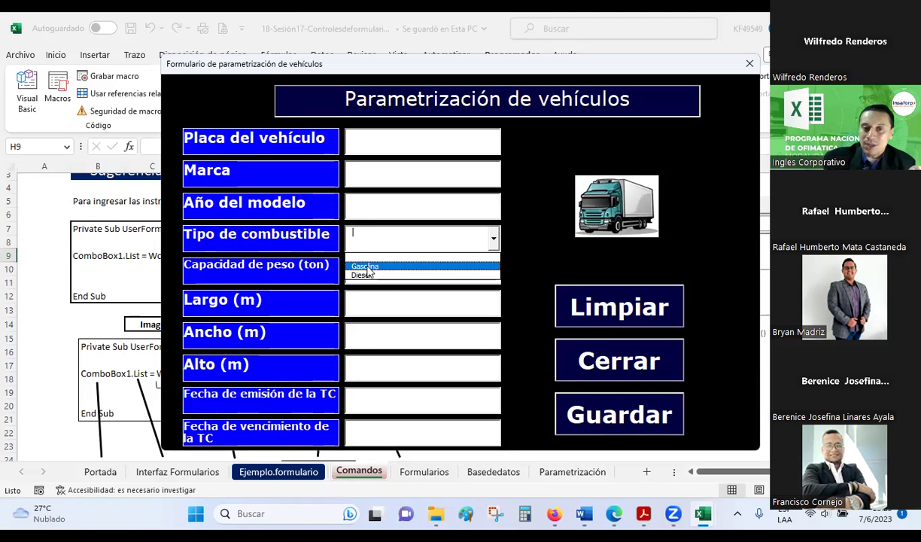
left_click(361, 266)
left_click(474, 234)
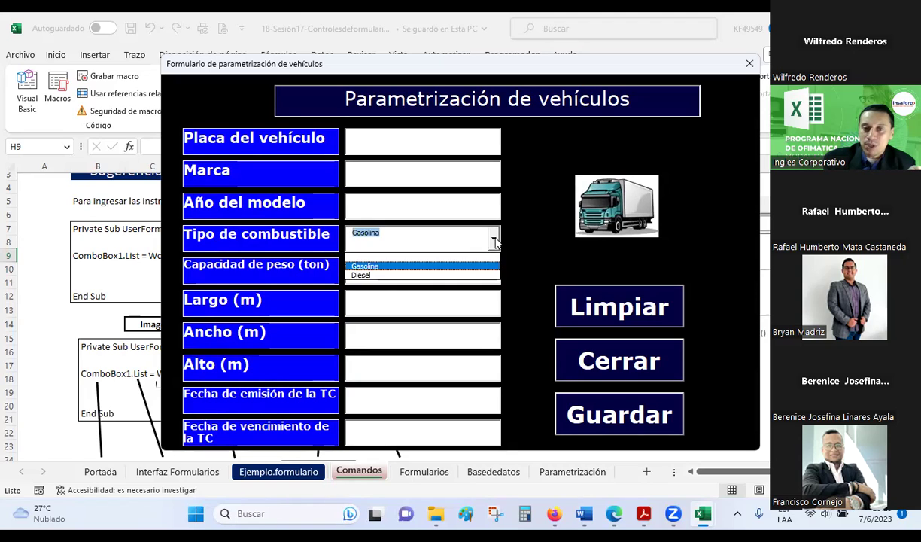
left_click(392, 258)
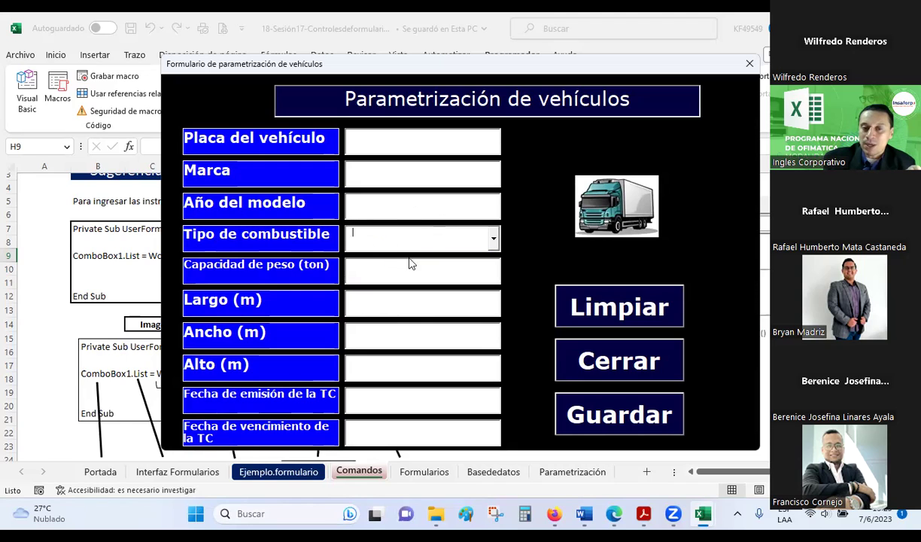
left_click(494, 238)
left_click(369, 267)
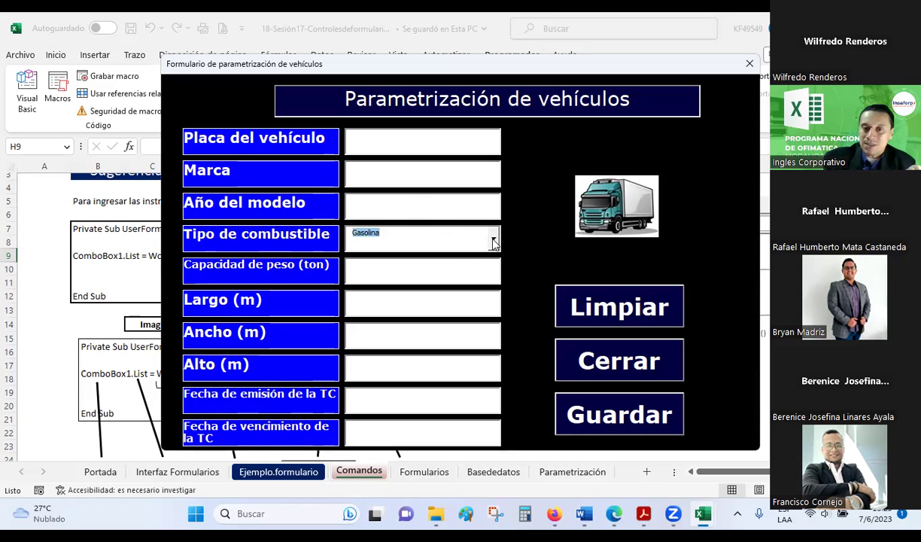
left_click(475, 235)
left_click(393, 275)
left_click(474, 233)
left_click(398, 264)
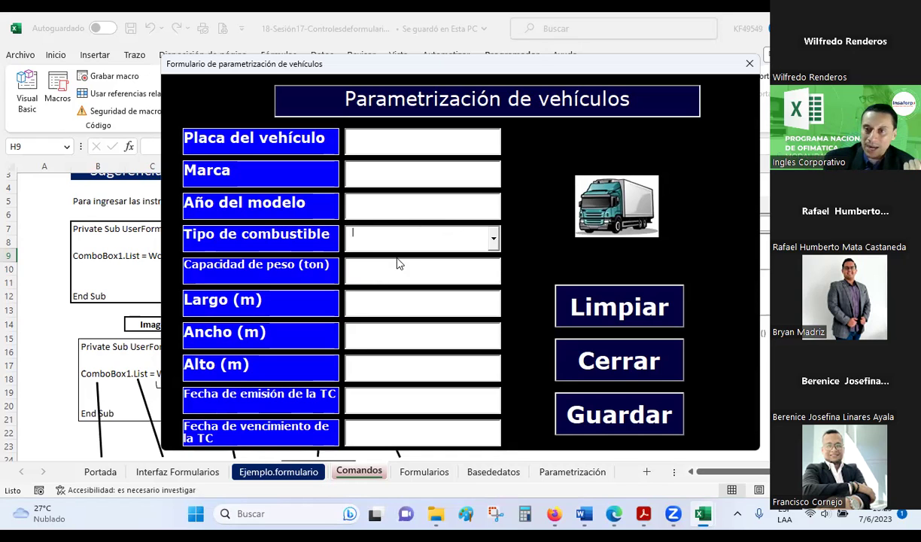
Step: Set the fuel-type ComboBox1 font to Verdana, bold, size 16
left_click(749, 64)
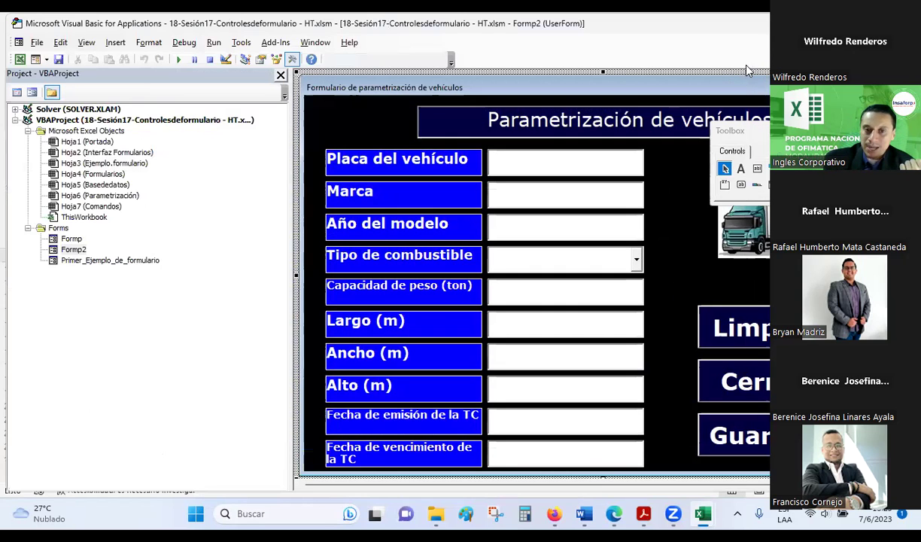
left_click(563, 259)
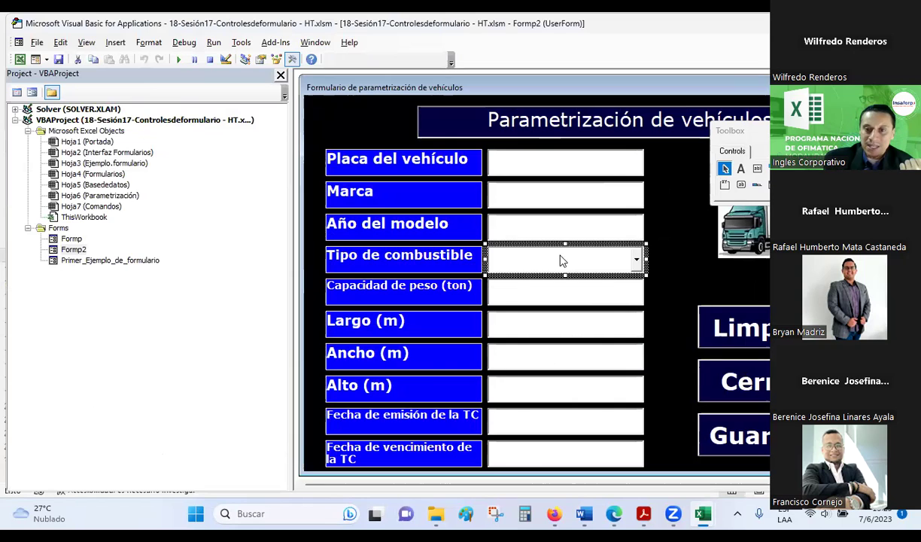
left_click(259, 60)
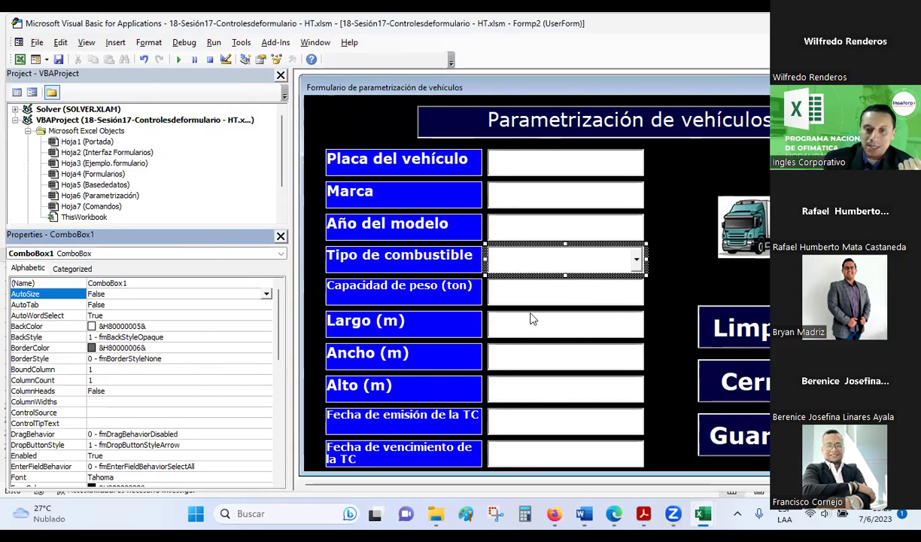
scroll(143, 387, "down", 1)
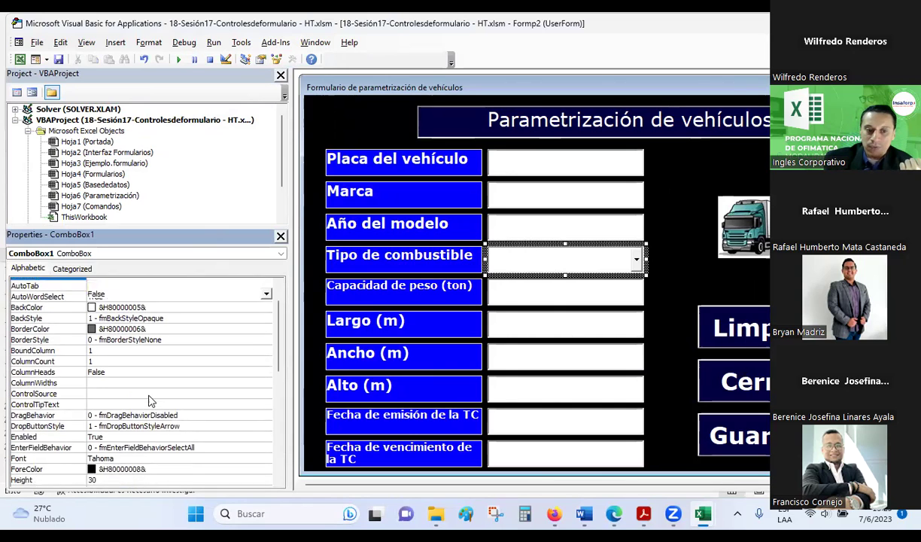
scroll(128, 406, "down", 2)
left_click(135, 412)
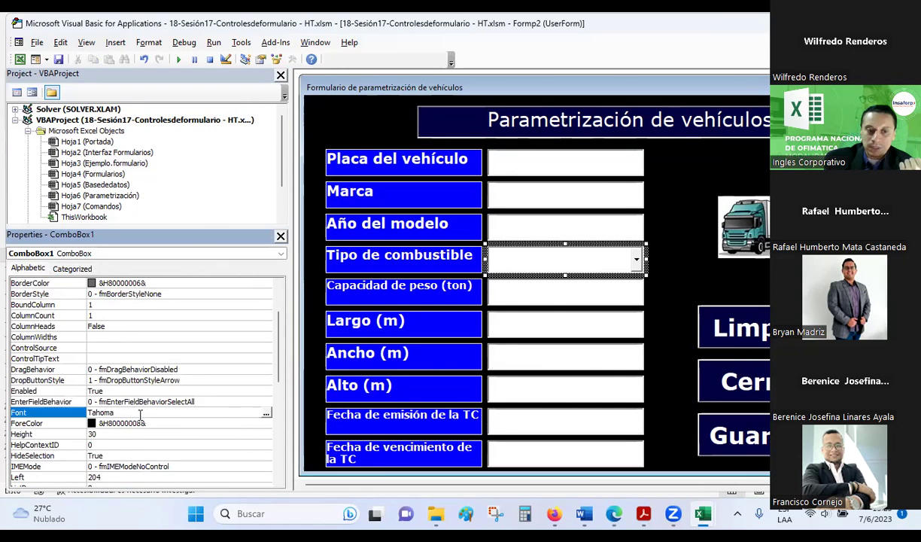
left_click(266, 413)
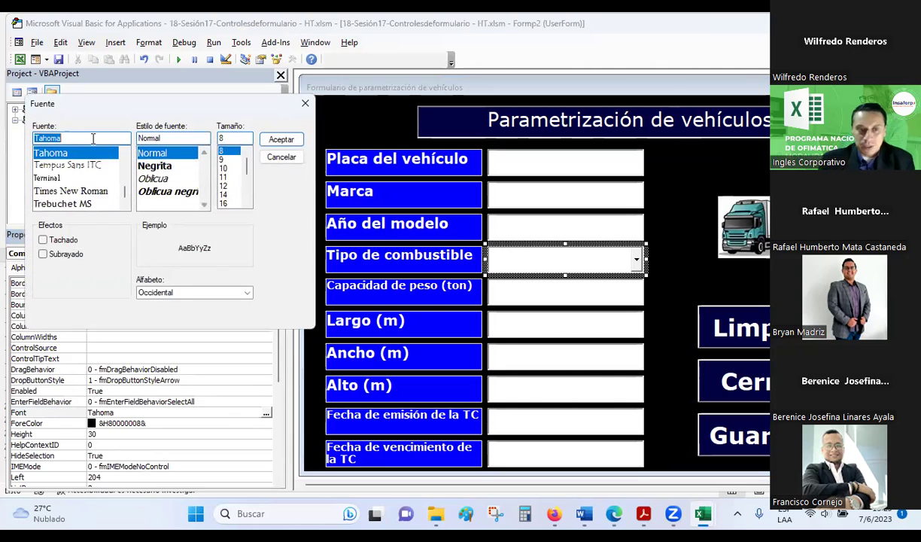
type("ver")
left_click(53, 153)
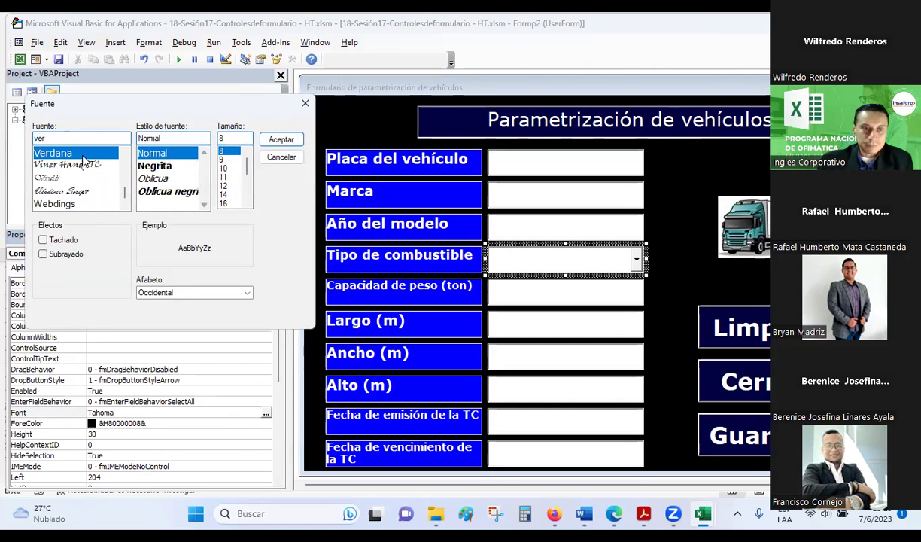
left_click(156, 179)
left_click(223, 203)
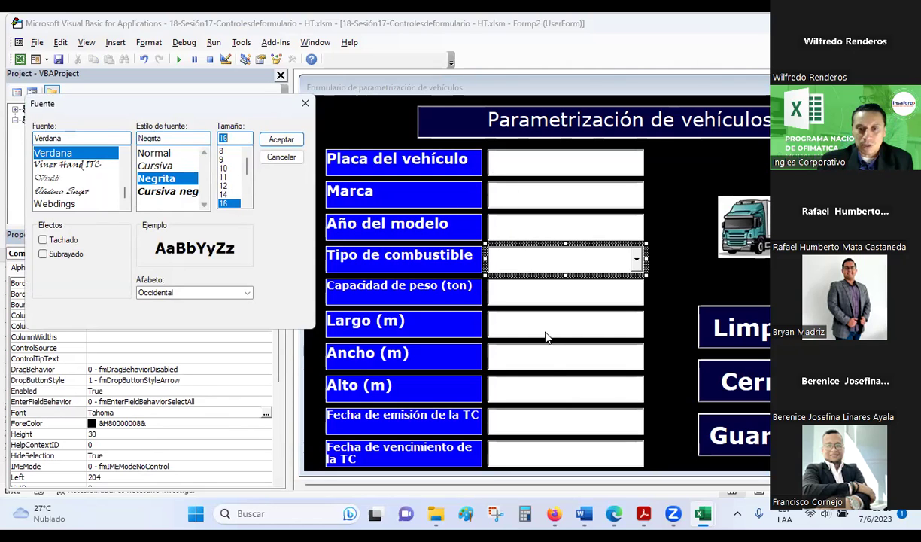
left_click(275, 140)
Step: Deselect the combo box and return to the Excel workbook
left_click(594, 178)
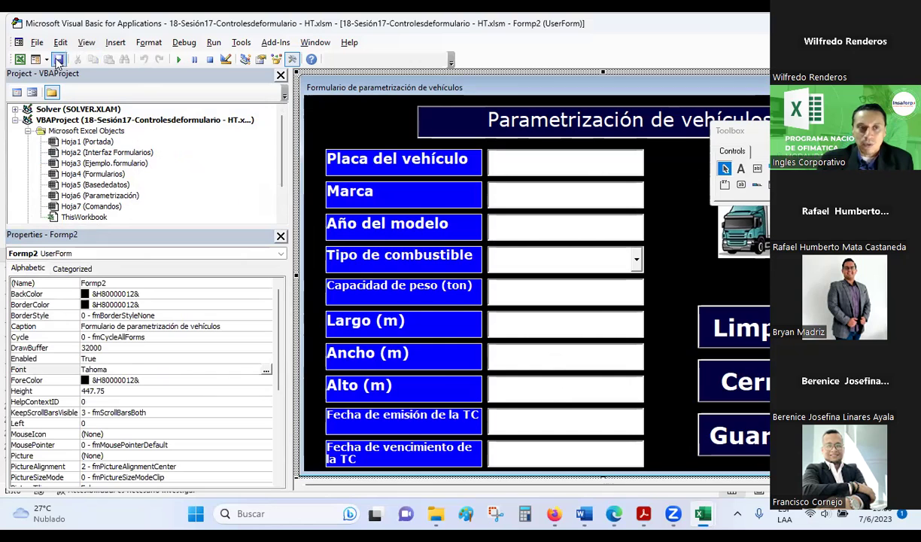
mouse_move(699, 518)
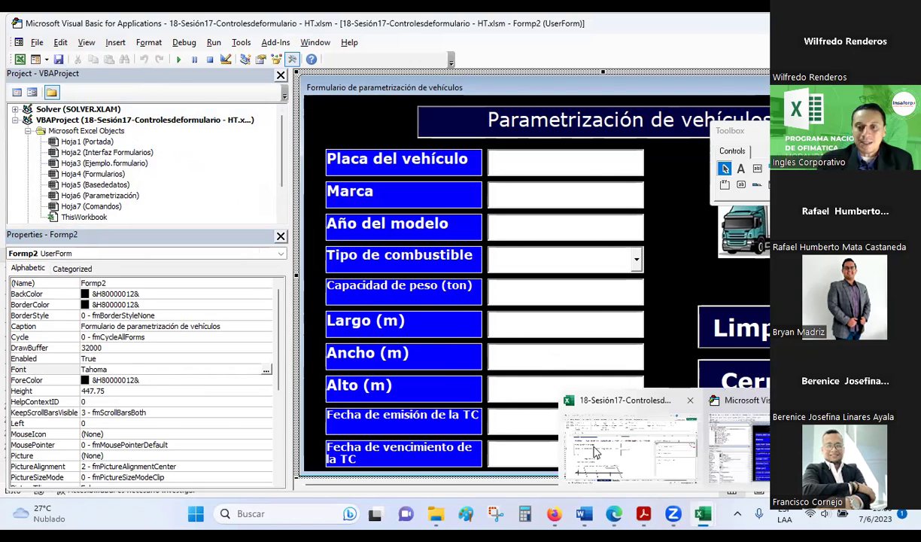
left_click(681, 443)
Step: Launch the vehicle form from the Formularios sheet and pick Gasolina, then Diesel
left_click(412, 472)
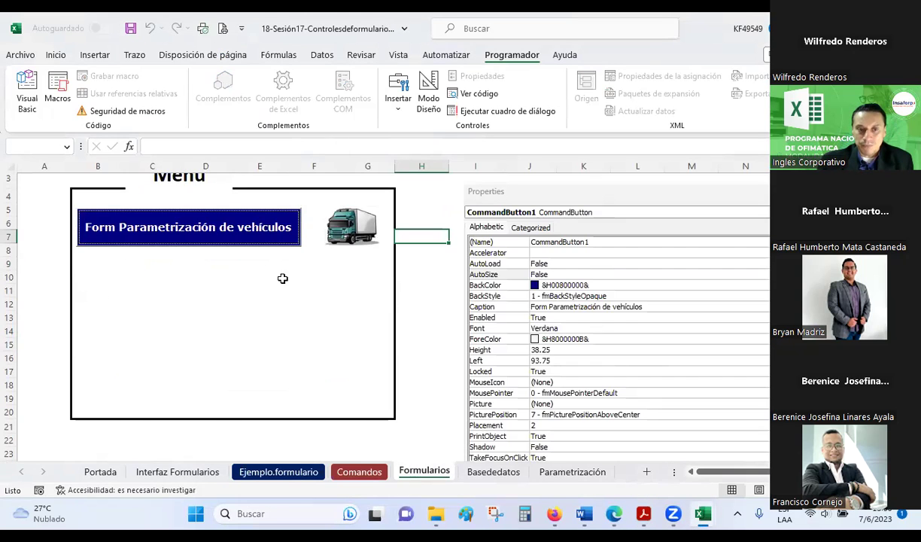
left_click(238, 230)
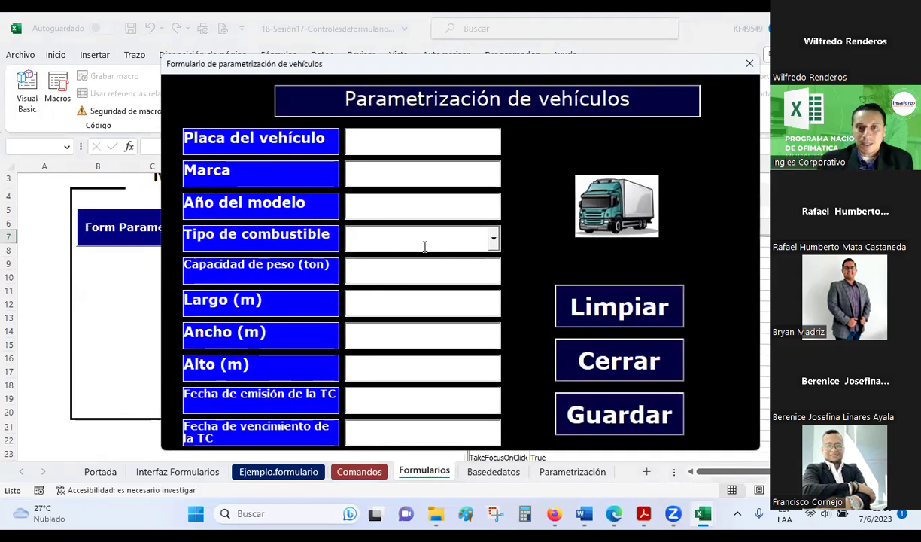
left_click(469, 236)
left_click(406, 280)
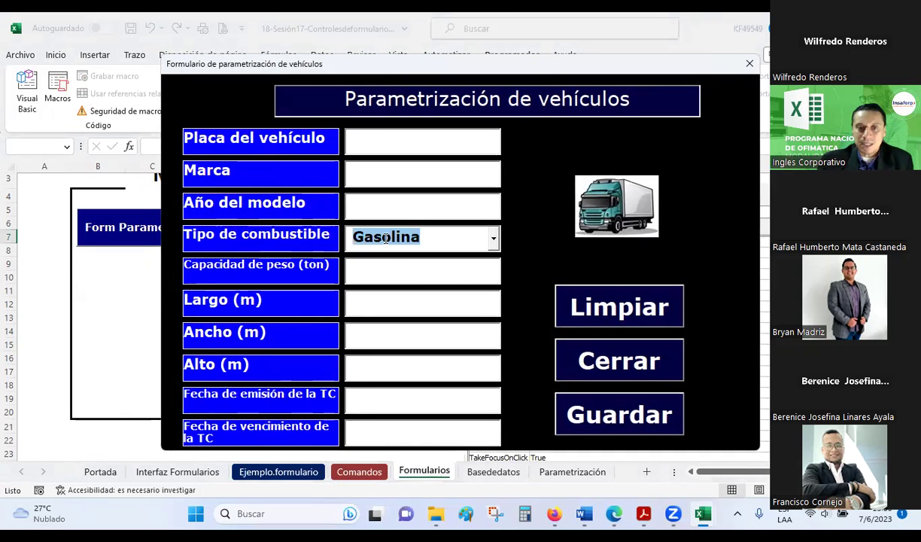
left_click(466, 239)
left_click(421, 296)
Step: Cycle the fuel type through blank, Gasolina via keyboard, Diesel, and back to blank
left_click(474, 238)
left_click(431, 264)
left_click(475, 237)
key("Down")
key("Return")
left_click(493, 237)
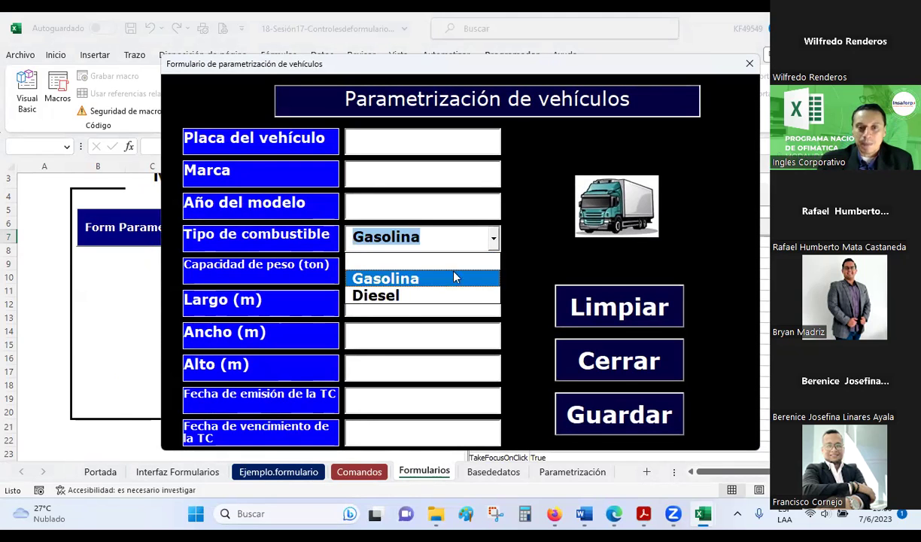
left_click(427, 294)
left_click(492, 238)
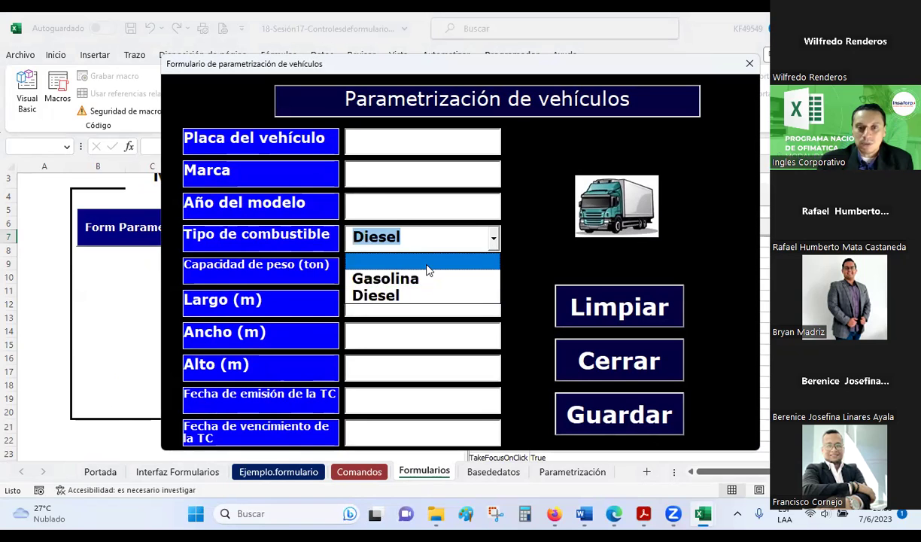
left_click(427, 264)
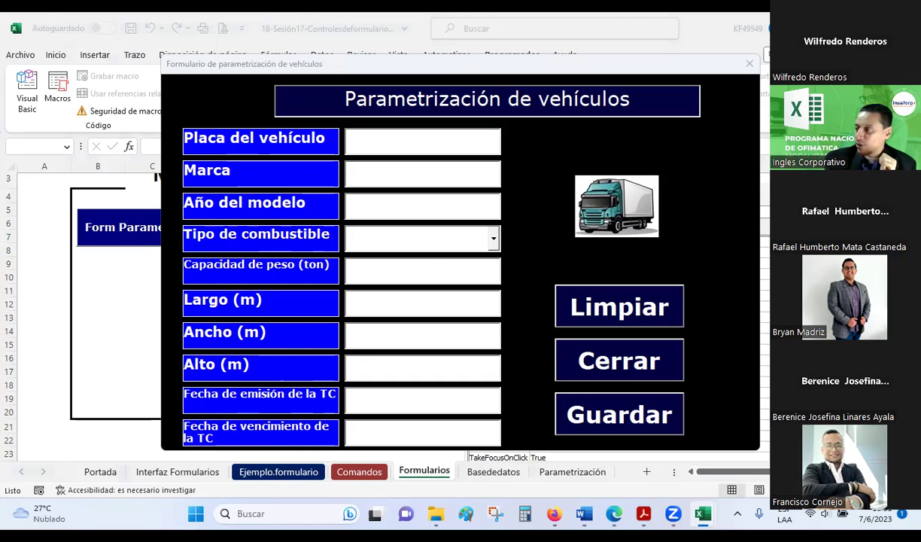
Step: Leave the fuel type blank and switch to the FCO CONTROL attendance sheet in Firefox
left_click(492, 239)
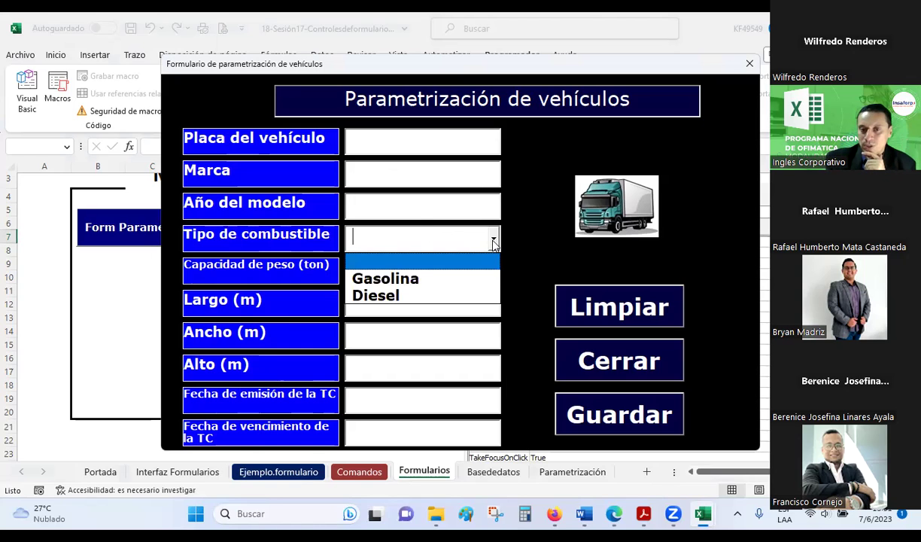
left_click(386, 265)
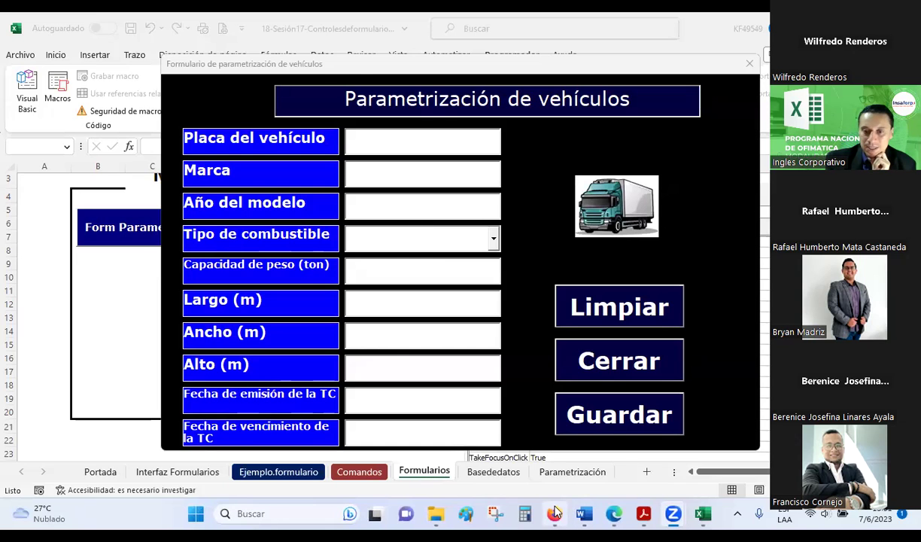
key("alt+Tab")
left_click(488, 27)
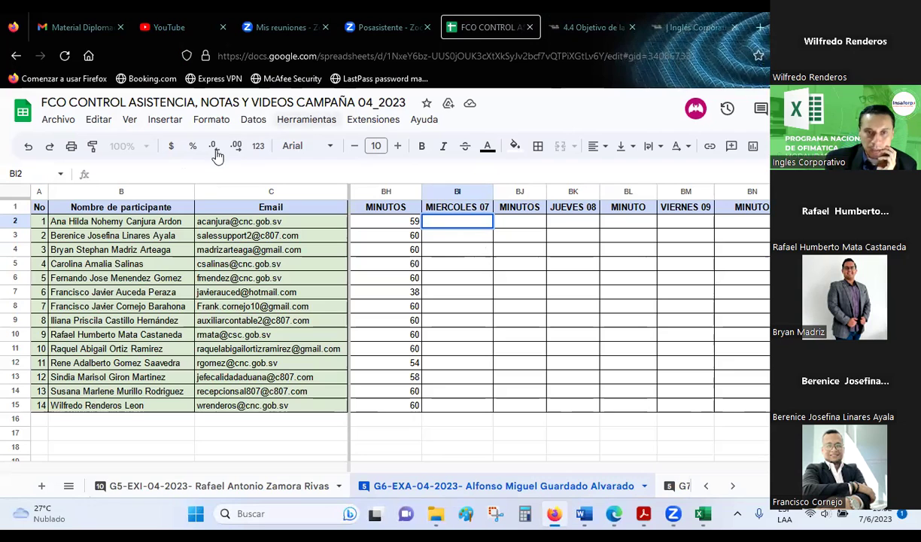
Step: Enter 1 in cell BI2 for the first participant's MIERCOLES 07 attendance
type("1")
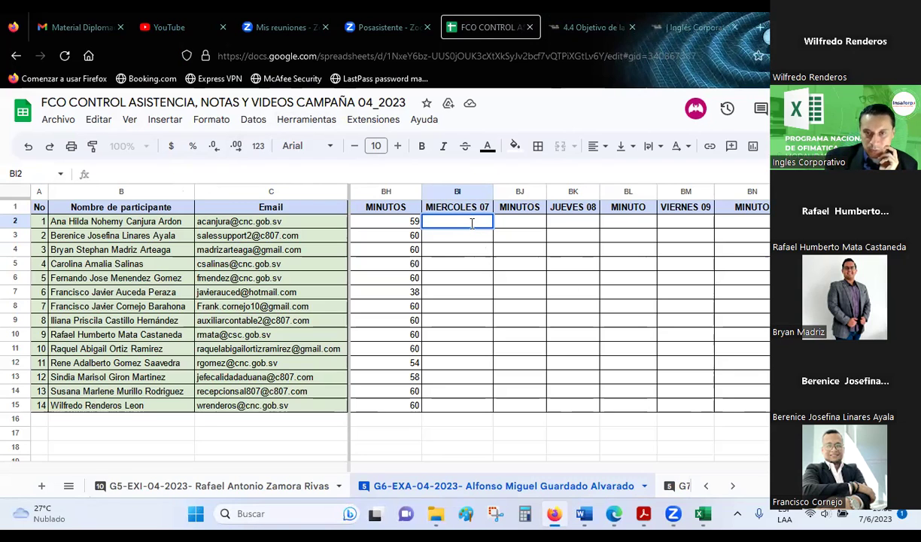
key("Return")
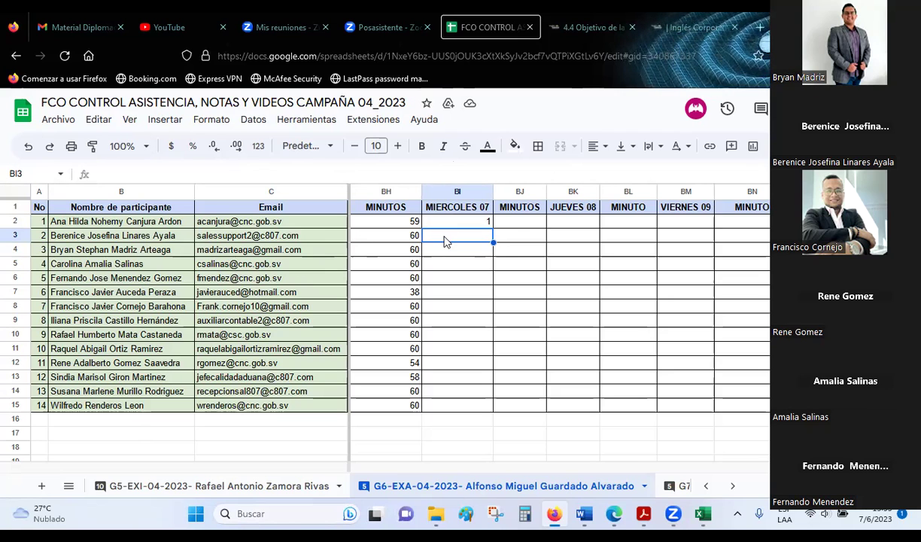
Step: Enter 1 in attendance cells BI3 through BI7
type("1")
key("Return")
type("1")
key("Return")
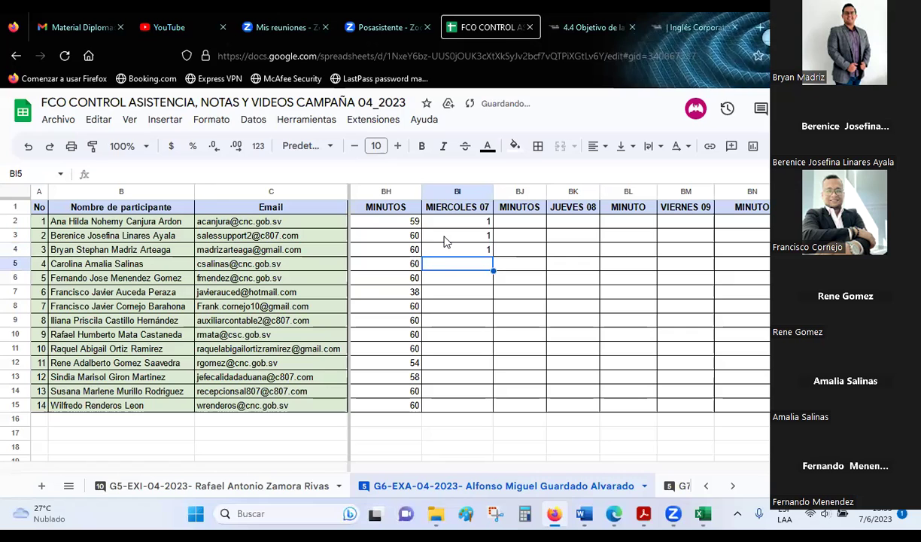
type("1")
key("Return")
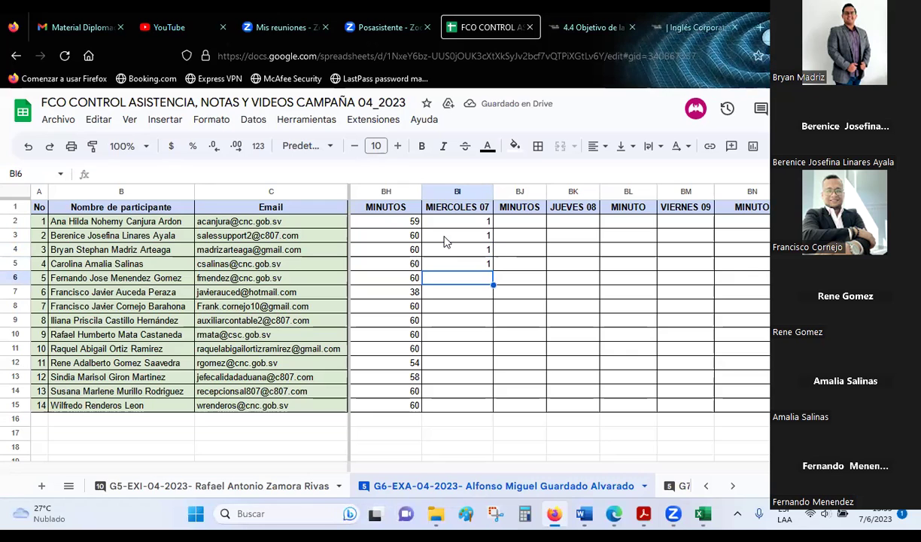
type("1")
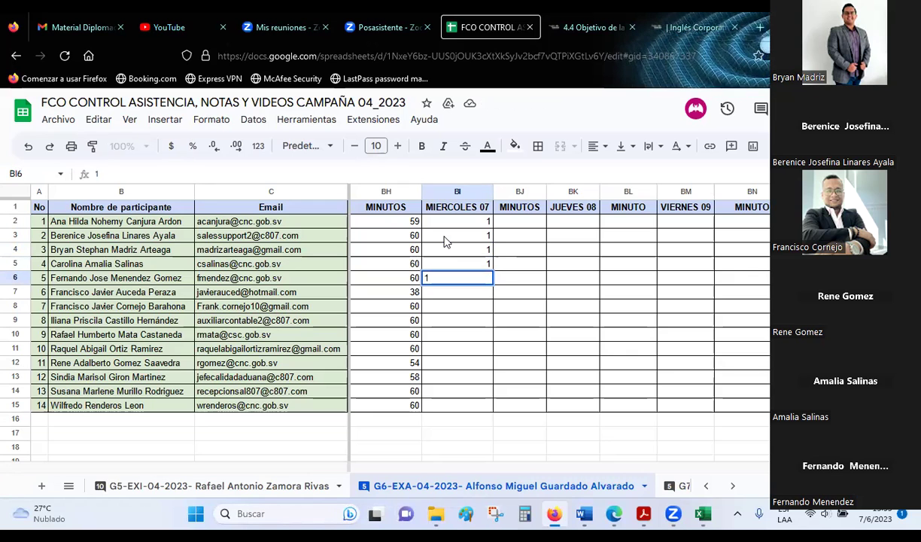
key("Return")
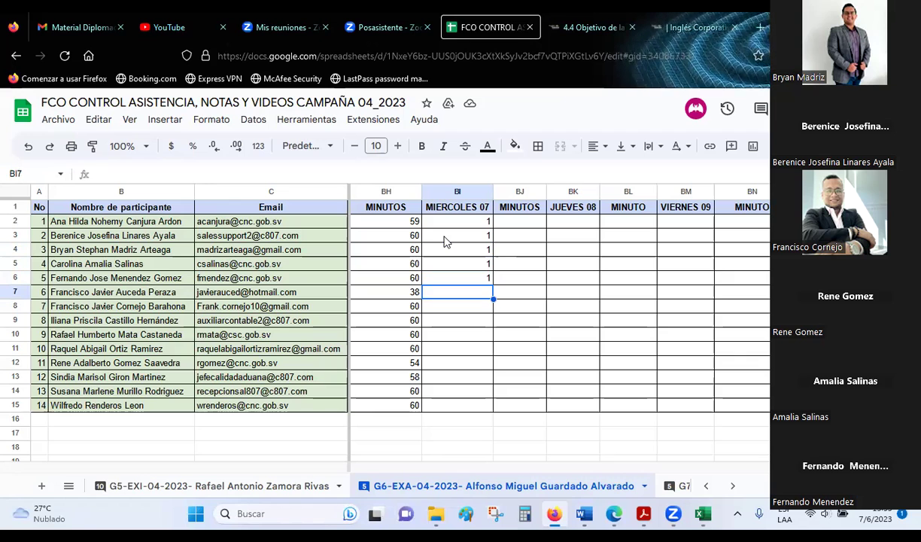
type("1")
key("Return")
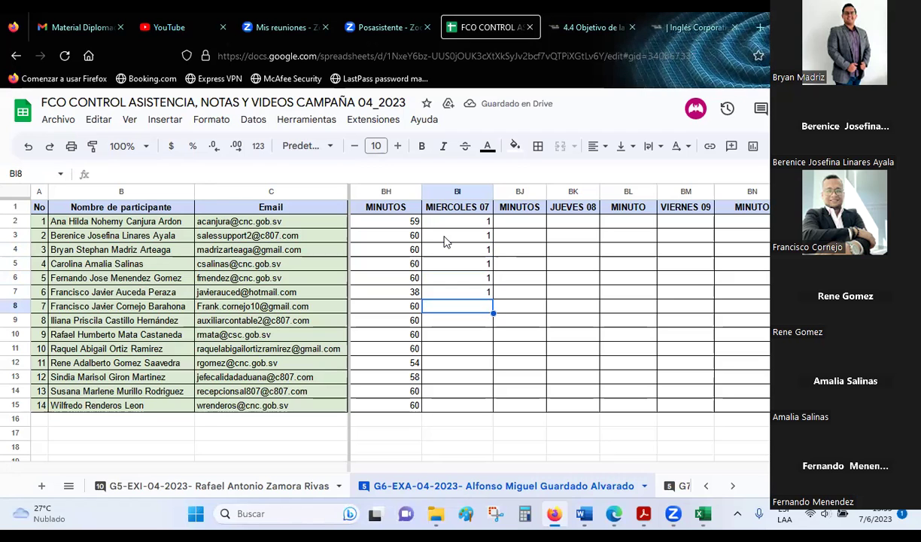
Step: Enter 1 in attendance cells BI8 through BI15
type("1")
key("Return")
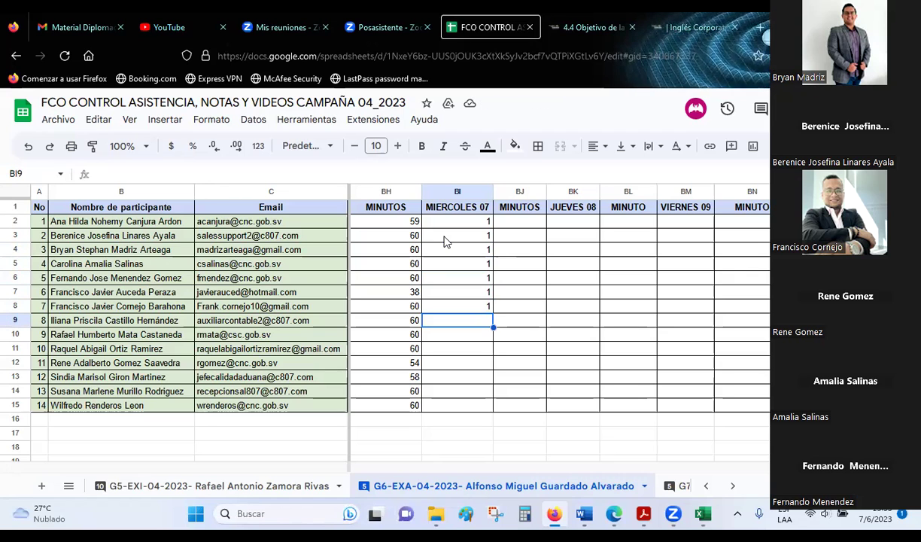
type("1")
key("Return")
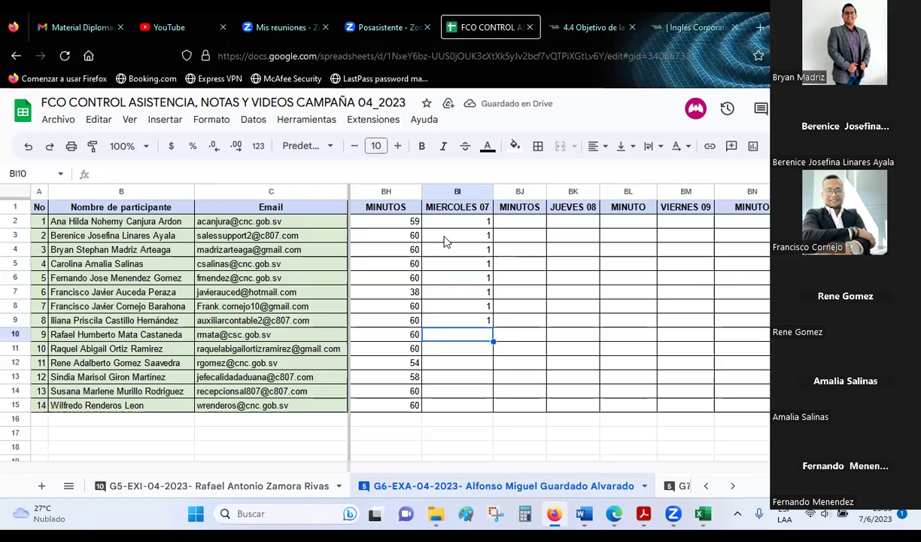
type("1")
key("Return")
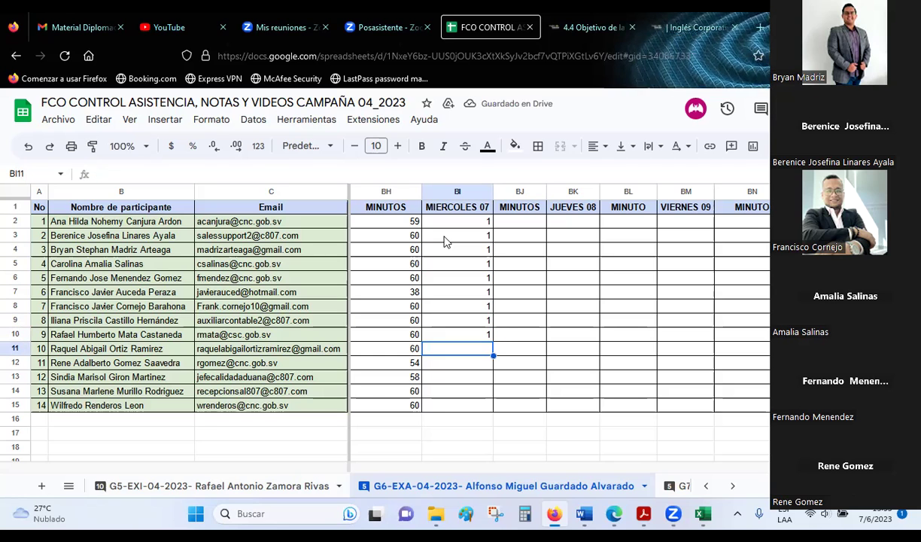
type("1")
key("Return")
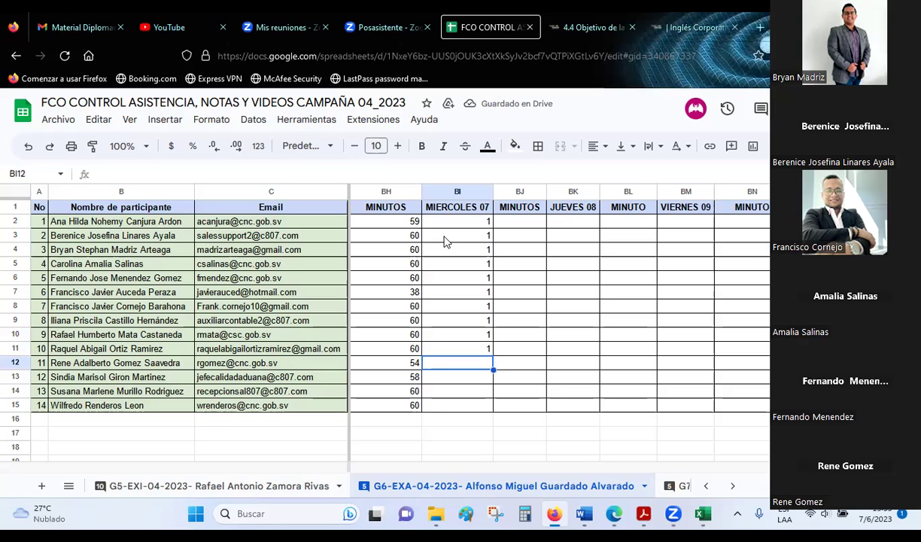
type("1")
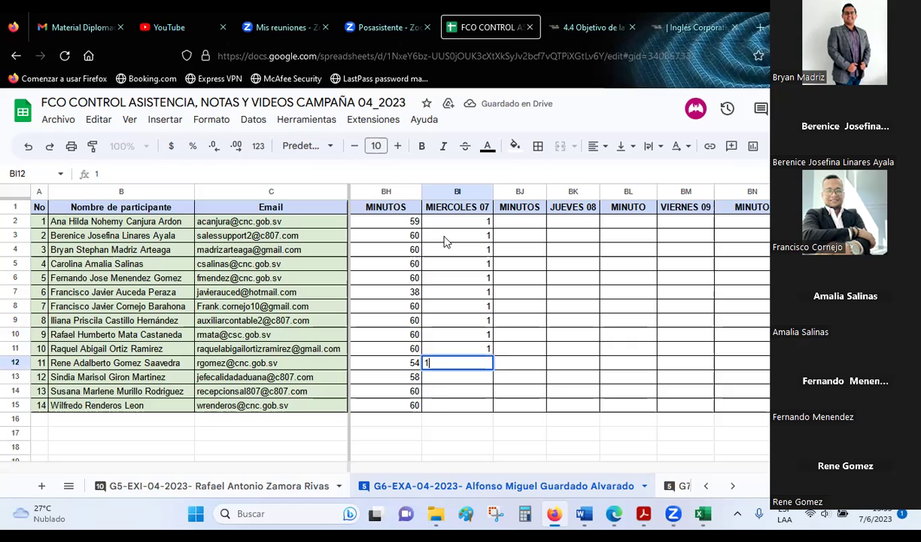
key("Return")
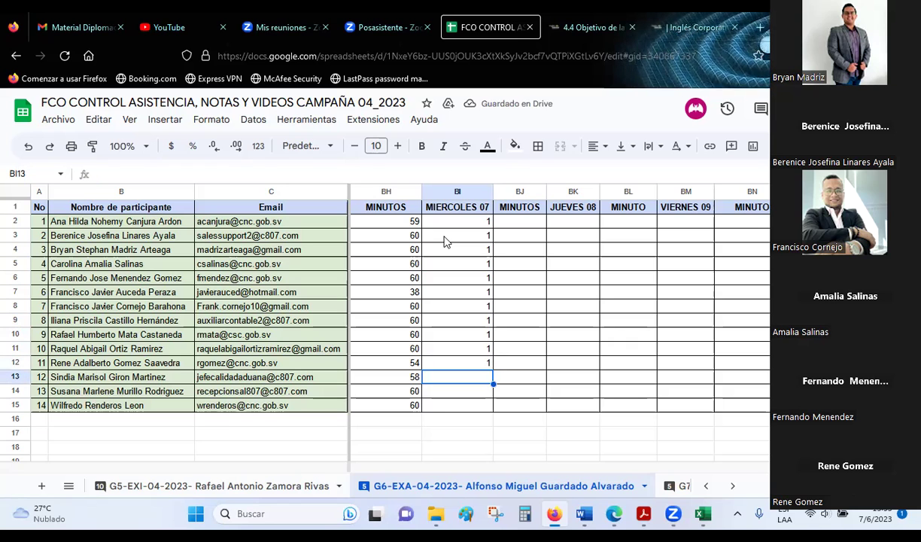
type("1")
key("Return")
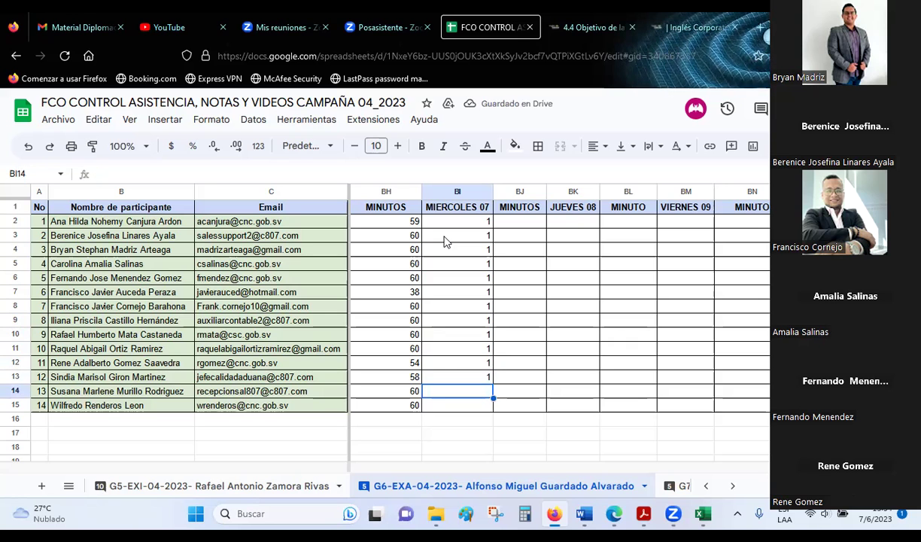
type("1")
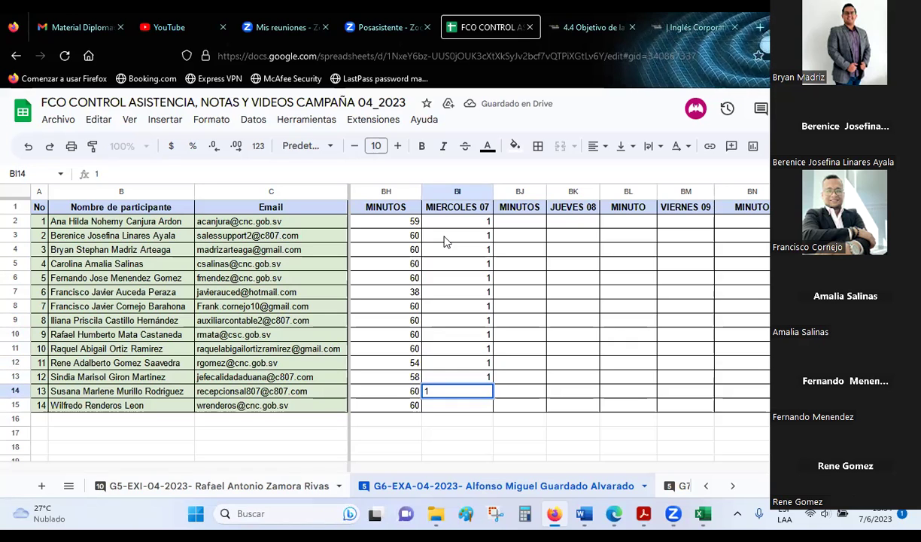
key("Return")
type("1")
key("Return")
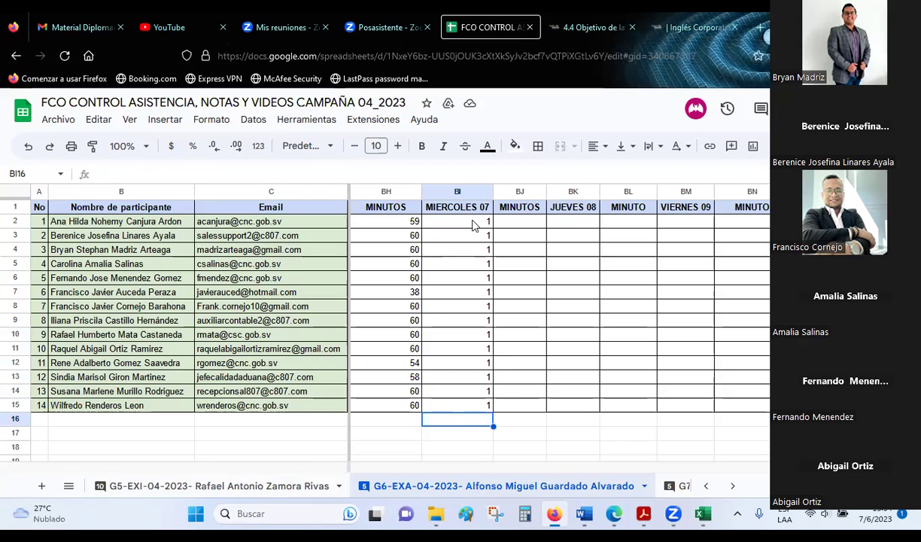
Step: Select BI2:BI15 and BH2:BH15 to check their sums, then return to Excel
left_click(455, 220)
left_click_drag(472, 255, 483, 406)
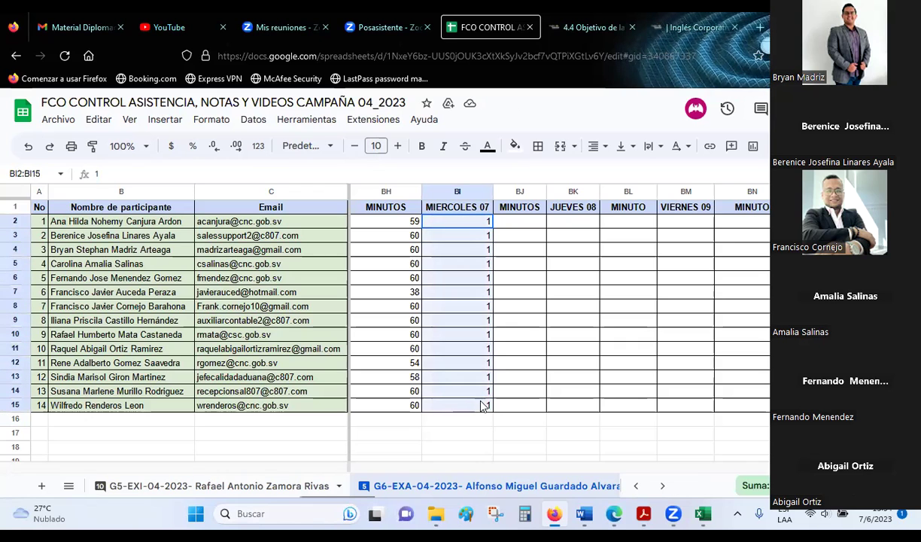
left_click(469, 251)
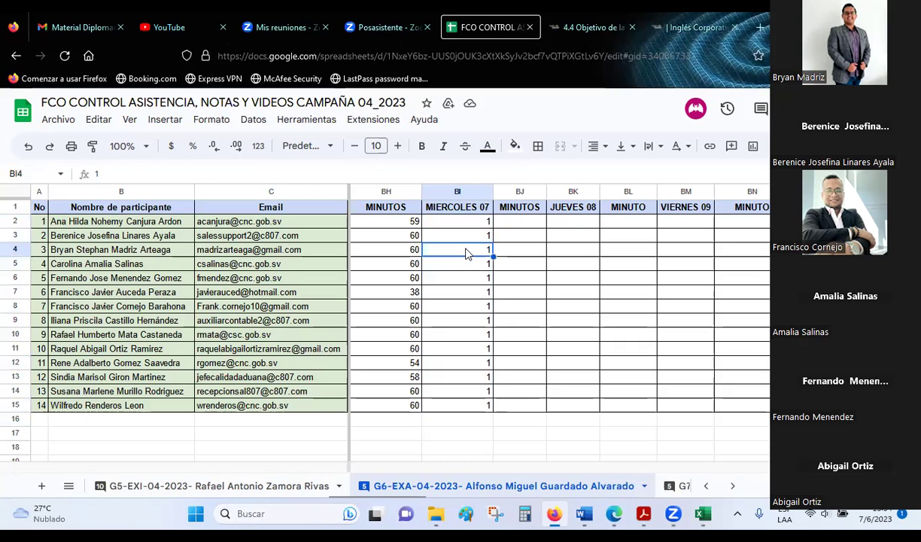
left_click_drag(411, 224, 403, 404)
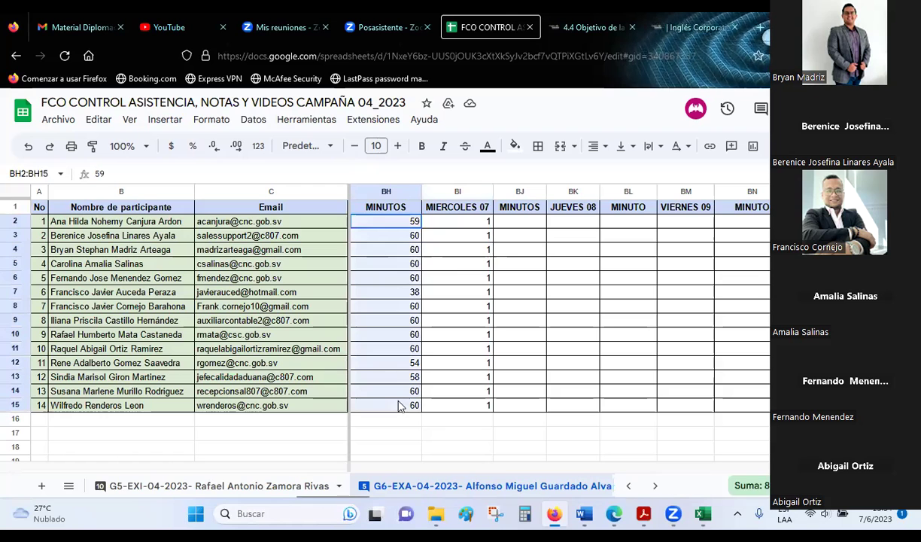
left_click_drag(470, 223, 479, 406)
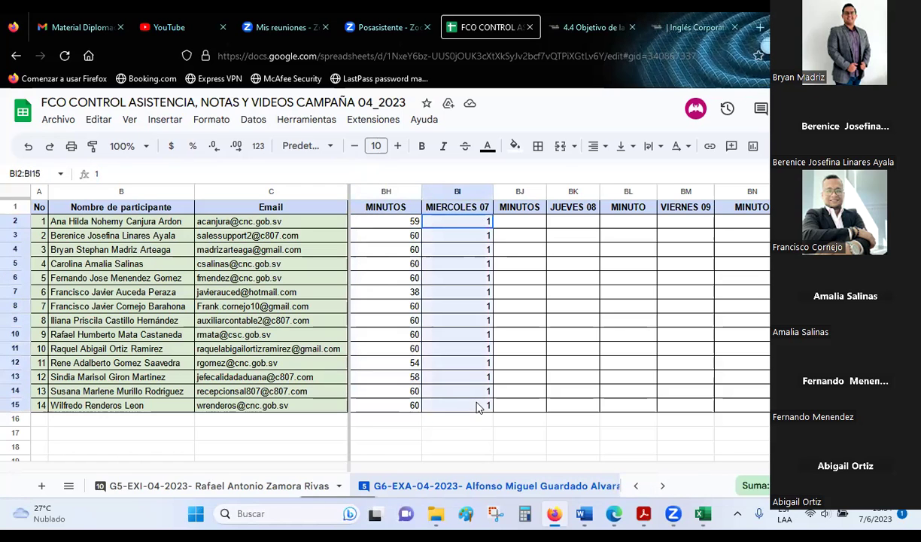
key("alt+Tab")
key("alt+Tab")
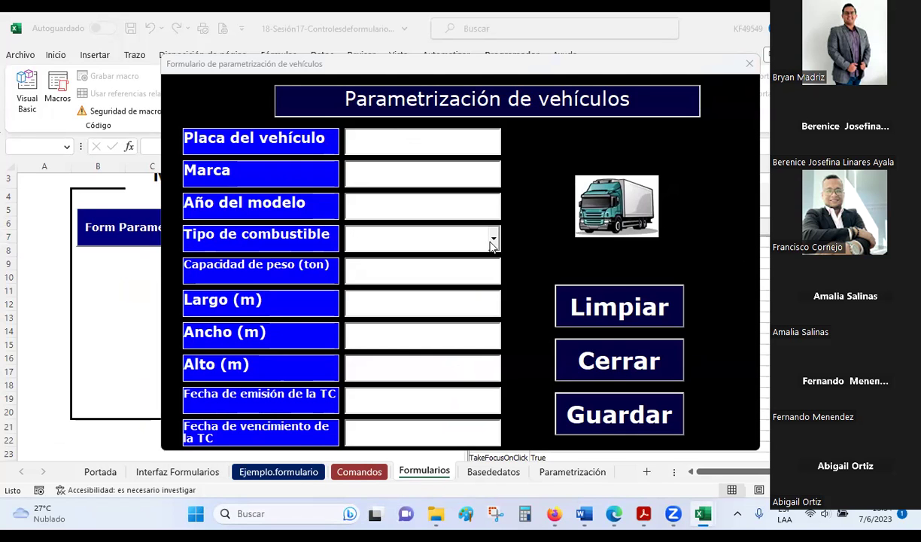
Step: Bring the running Parametrización de vehículos form back on screen from the taskbar
left_click(553, 513)
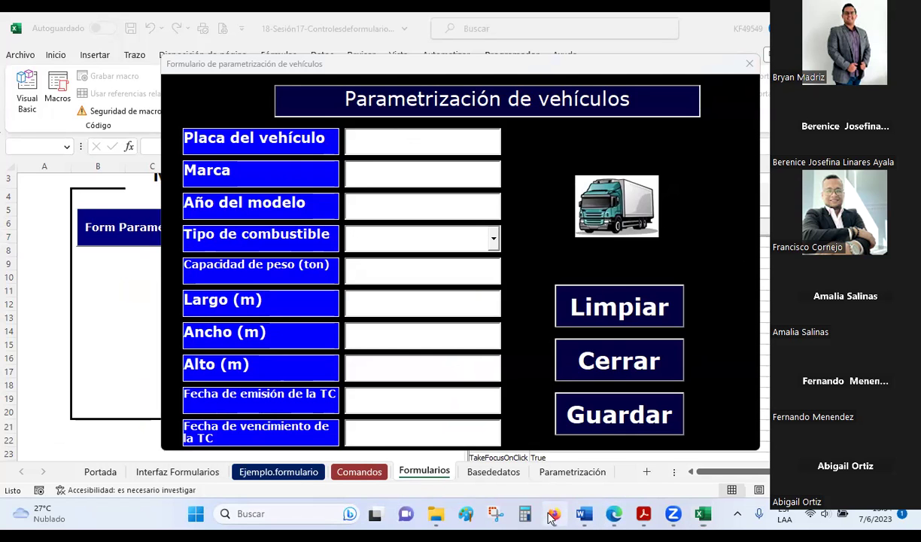
left_click(703, 513)
mouse_move(702, 513)
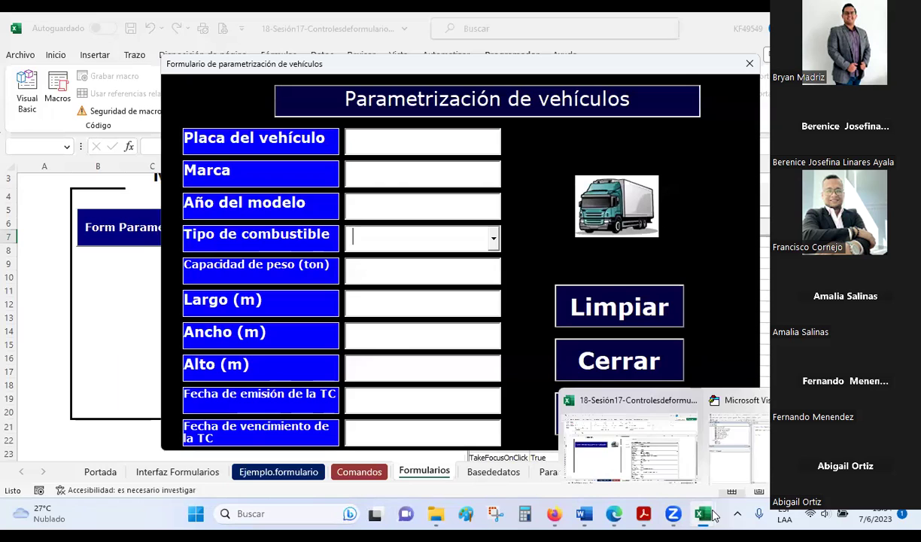
Step: Open the VBA editor and select ThisWorkbook in the Project Explorer to view its properties
left_click(767, 445)
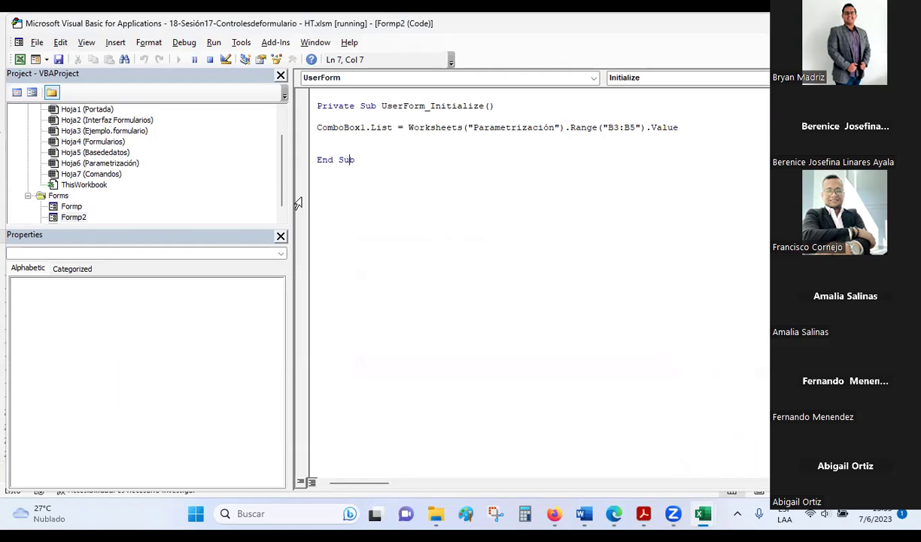
scroll(81, 167, "down", 1)
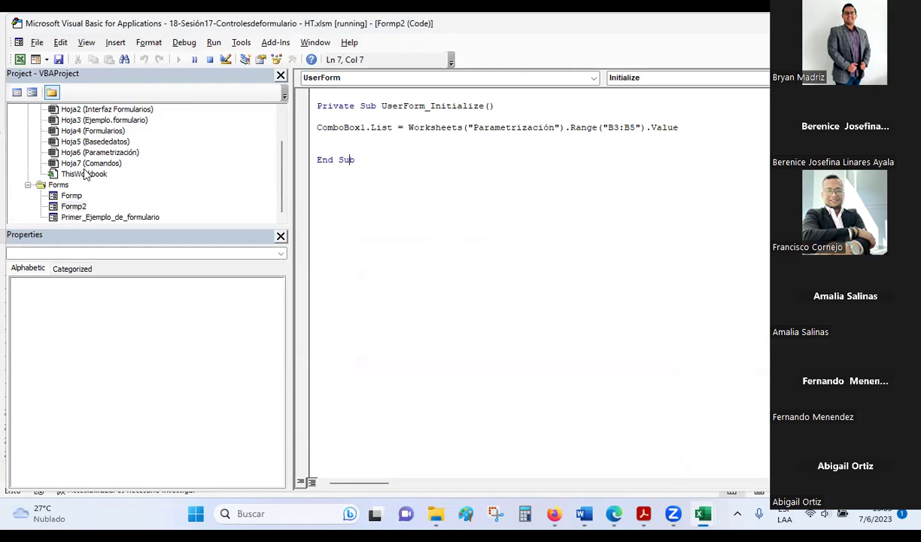
scroll(83, 173, "up", 3)
scroll(86, 185, "down", 2)
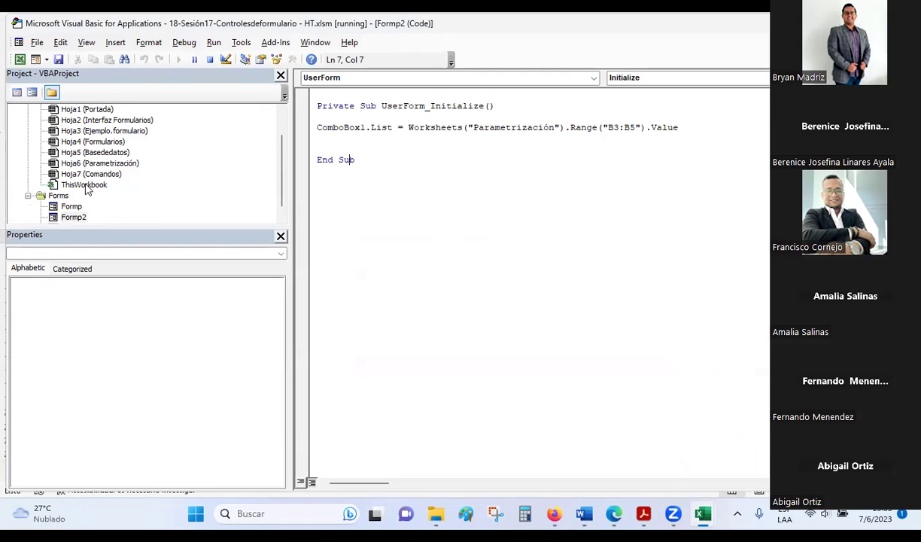
left_click(84, 185)
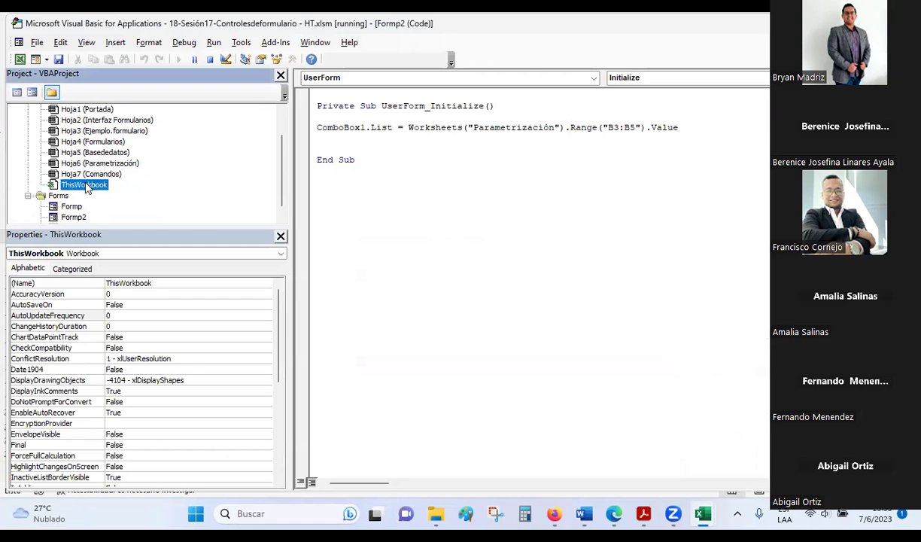
scroll(86, 187, "down", 1)
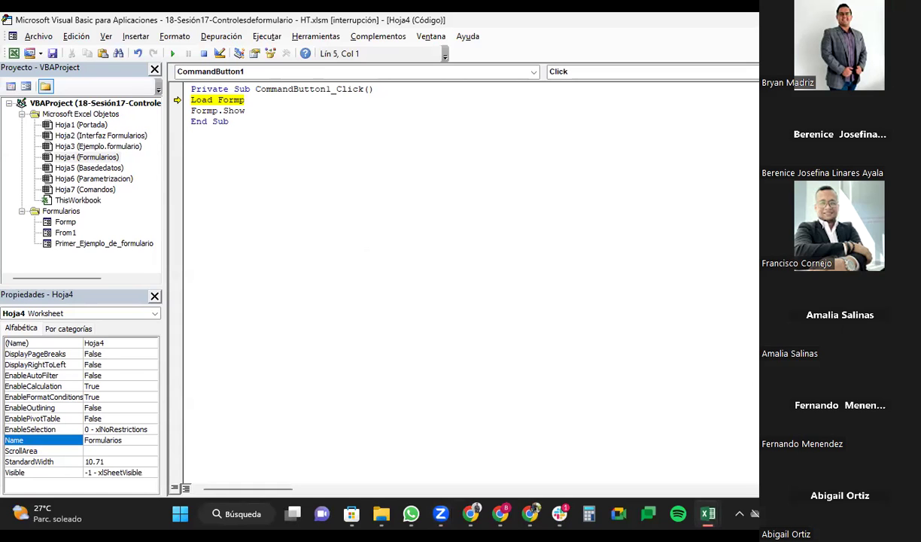
Step: Stop the running macro and relaunch the Form Parametrización button
key("Delete")
left_click(410, 304)
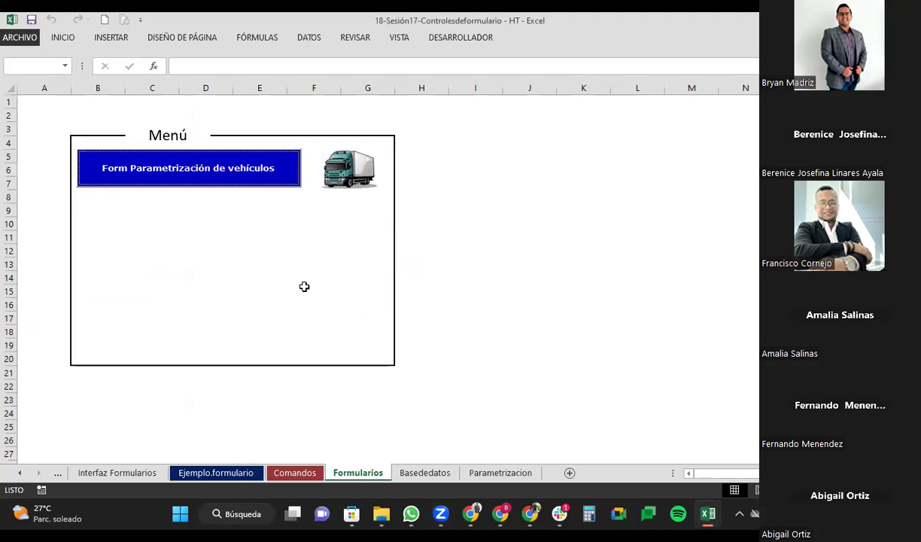
left_click(497, 237)
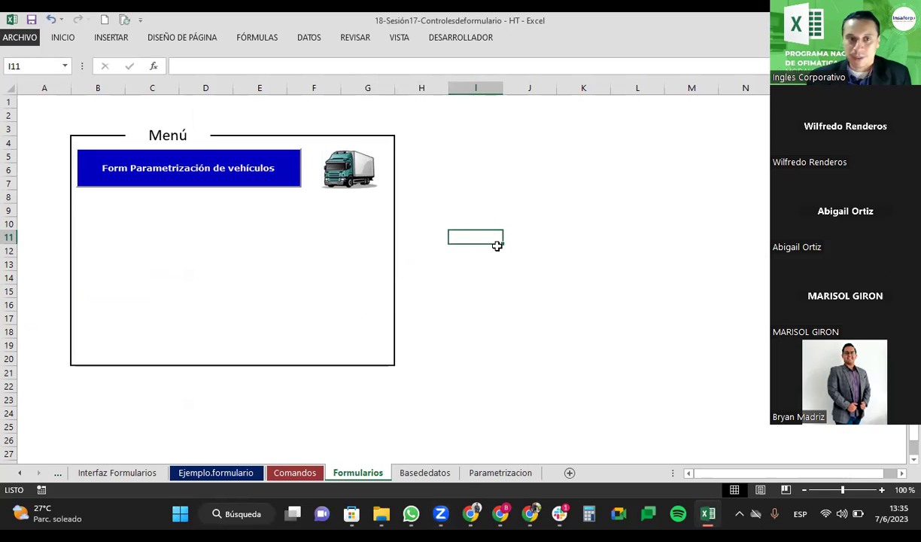
left_click(209, 175)
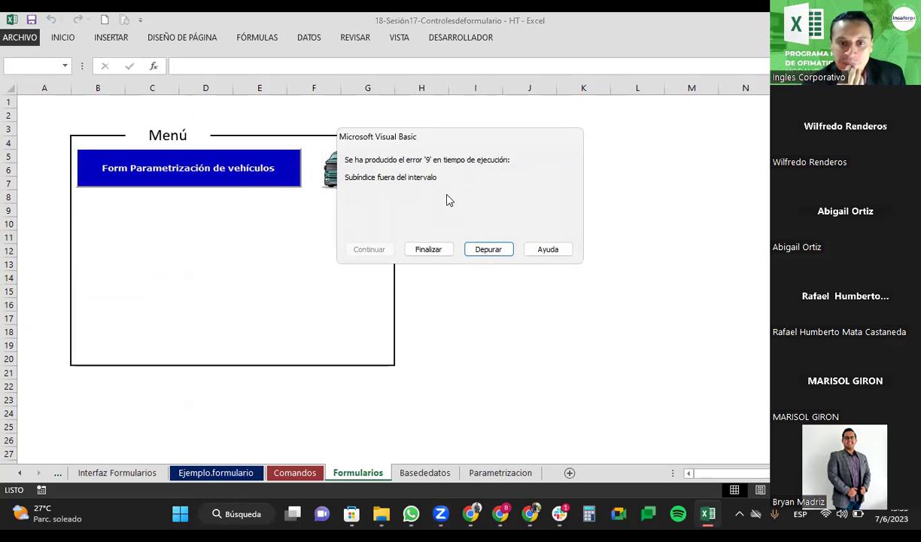
Step: Debug run-time error 9 and inspect the Load Formp line in the Formp code
left_click(490, 249)
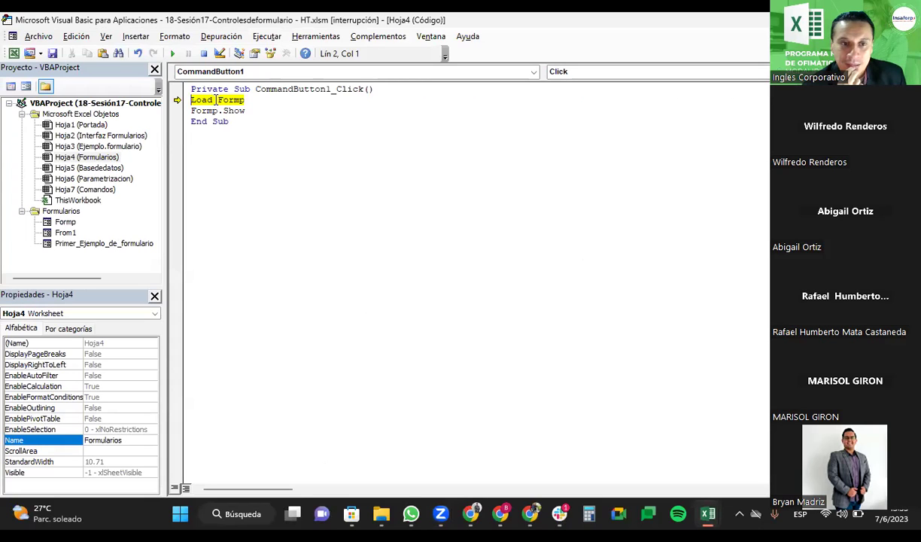
left_click(70, 224)
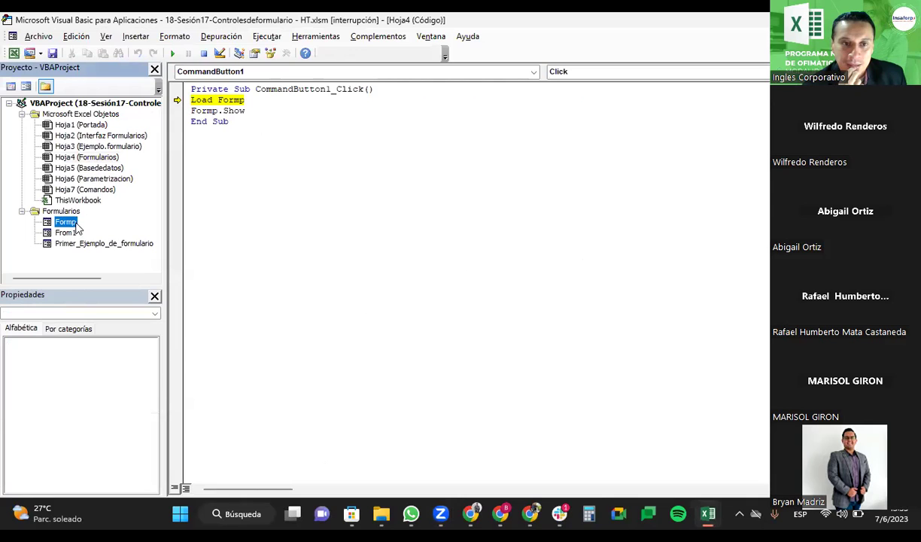
left_click(215, 100)
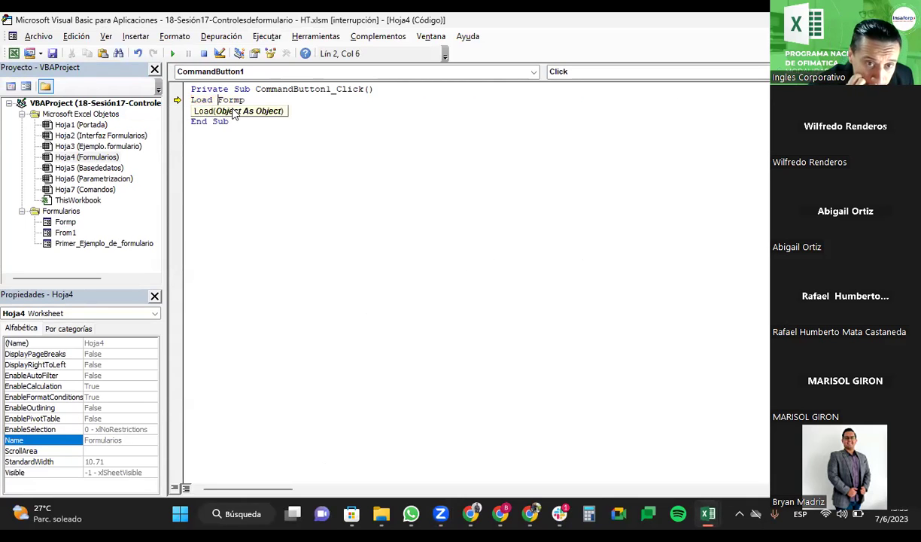
left_click(304, 143)
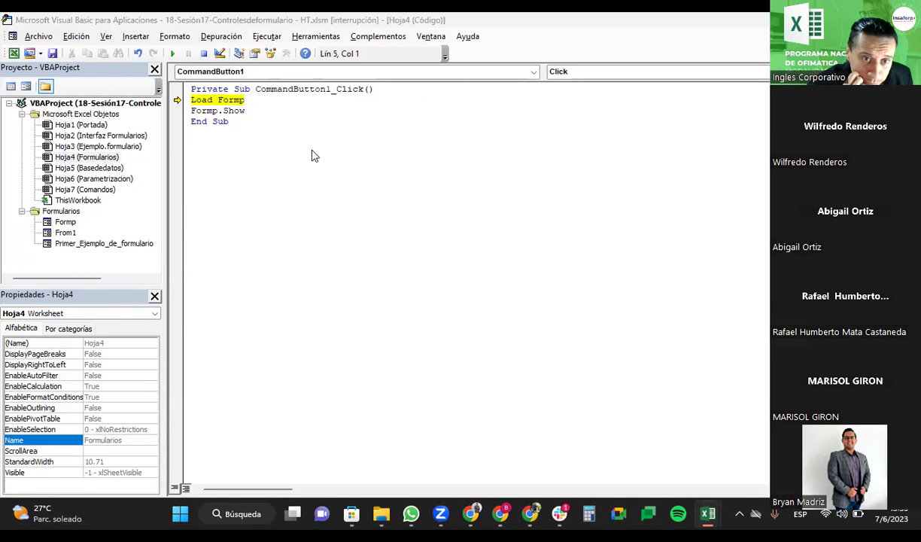
Step: Return to Excel's Comandos sheet and select the sample code text box
key("alt+Tab")
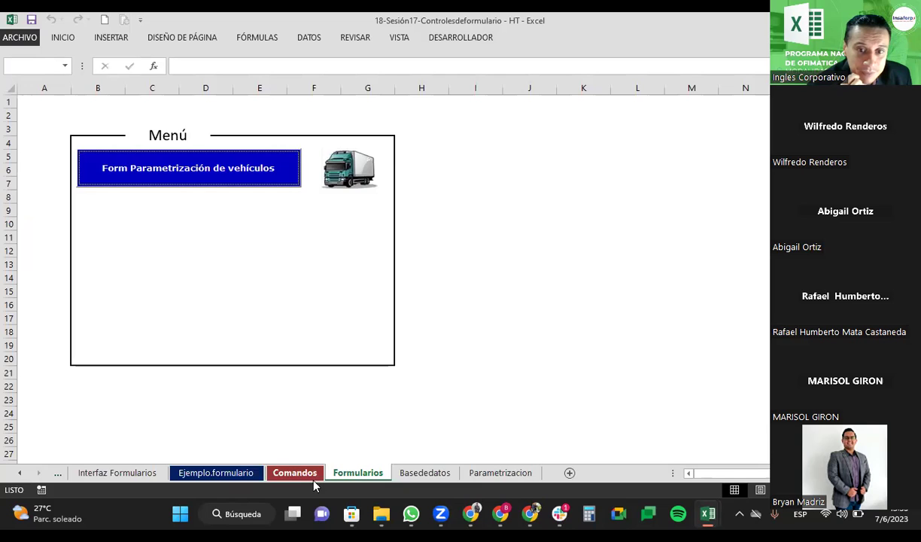
left_click(295, 472)
left_click(123, 331)
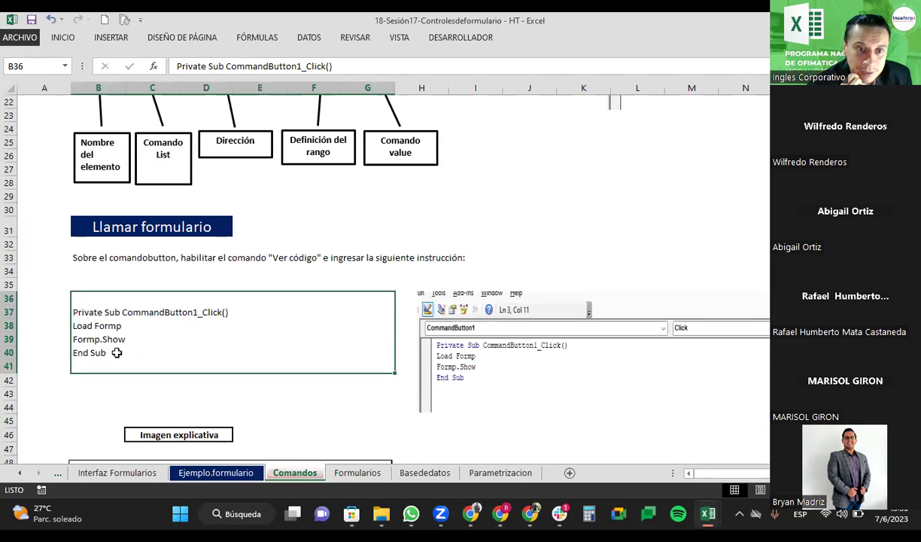
Step: Select and copy the CommandButton1_Click sample code from the Comandos text box
double_click(113, 342)
mouse_move(106, 353)
left_mouse_down()
mouse_move(71, 322)
mouse_move(72, 310)
left_mouse_up()
key("Escape")
key("alt+F11")
key("alt+F11")
left_click(259, 392)
key("alt+F11")
Step: In the VBA editor, reset the paused Hoja4 procedure and confirm with Aceptar
left_click(263, 149)
left_click_drag(252, 134, 184, 87)
key("Delete")
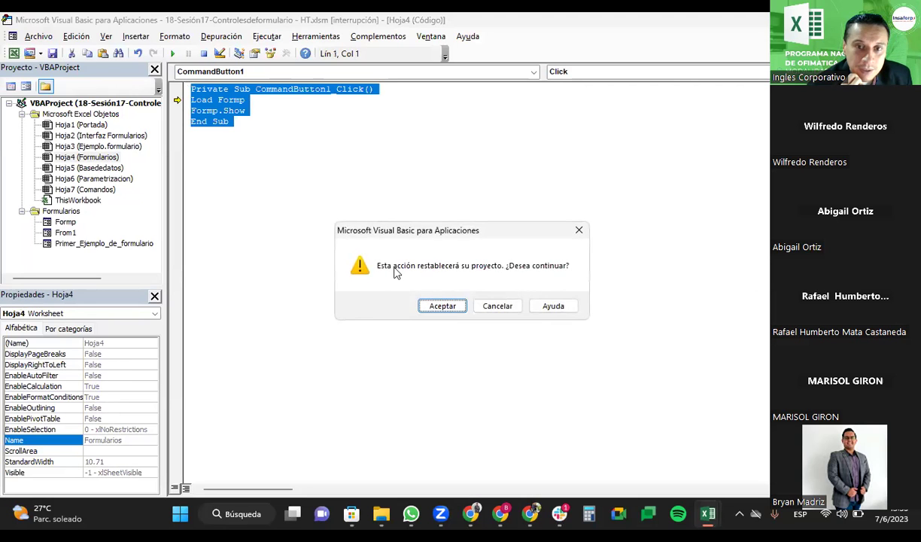
left_click(442, 305)
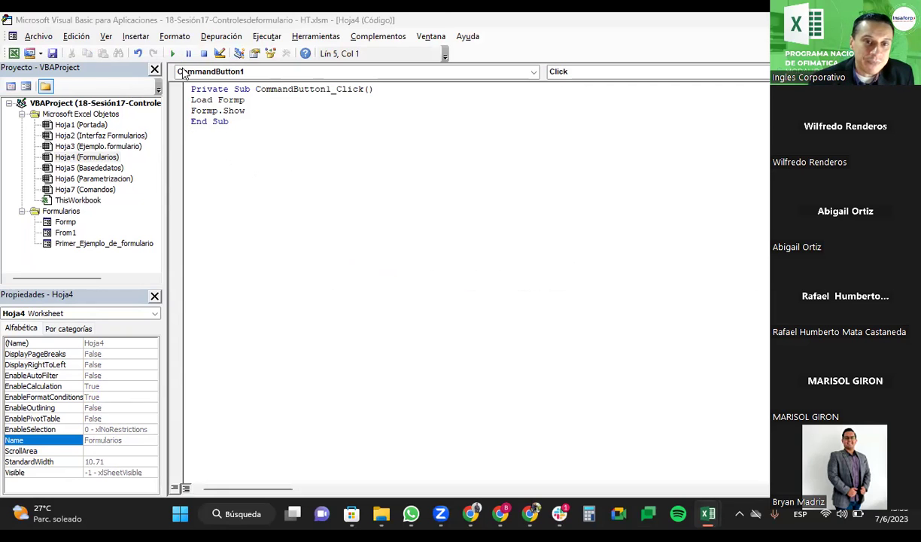
left_click(72, 212)
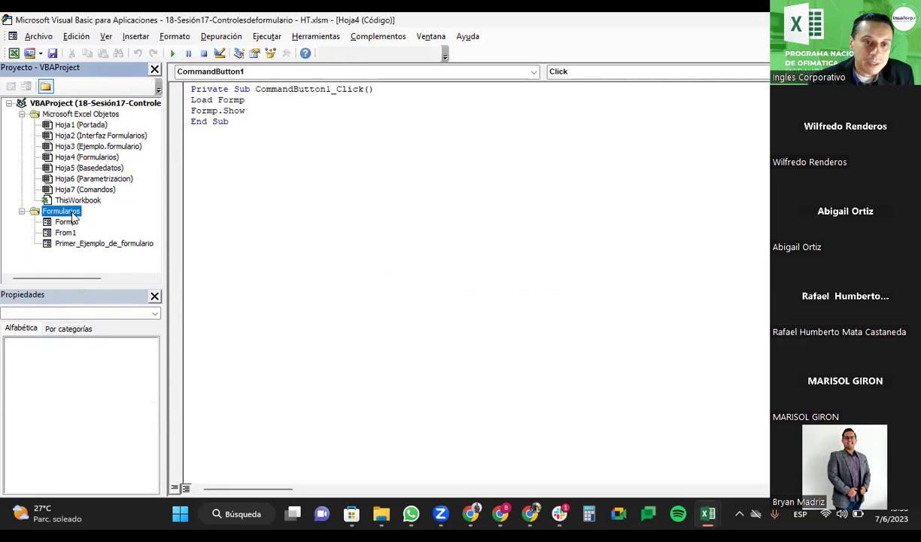
left_click(70, 221)
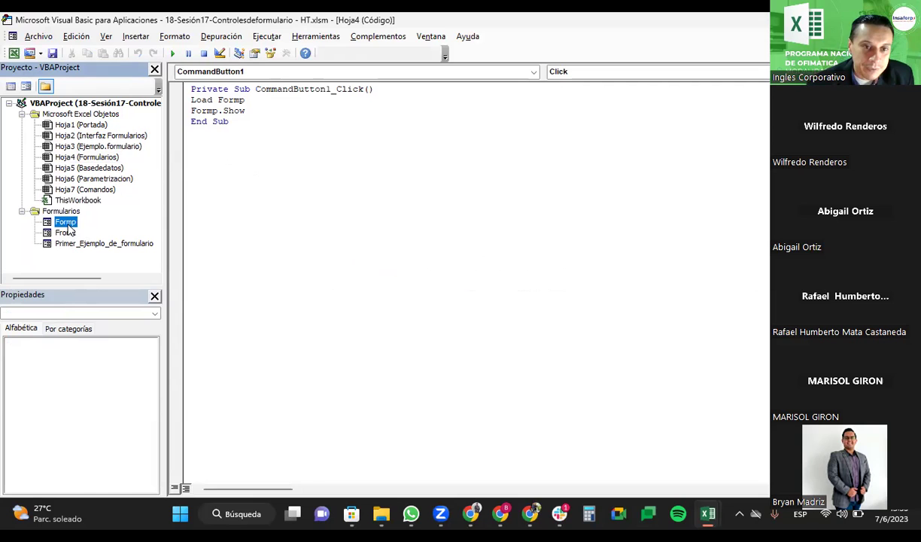
double_click(66, 225)
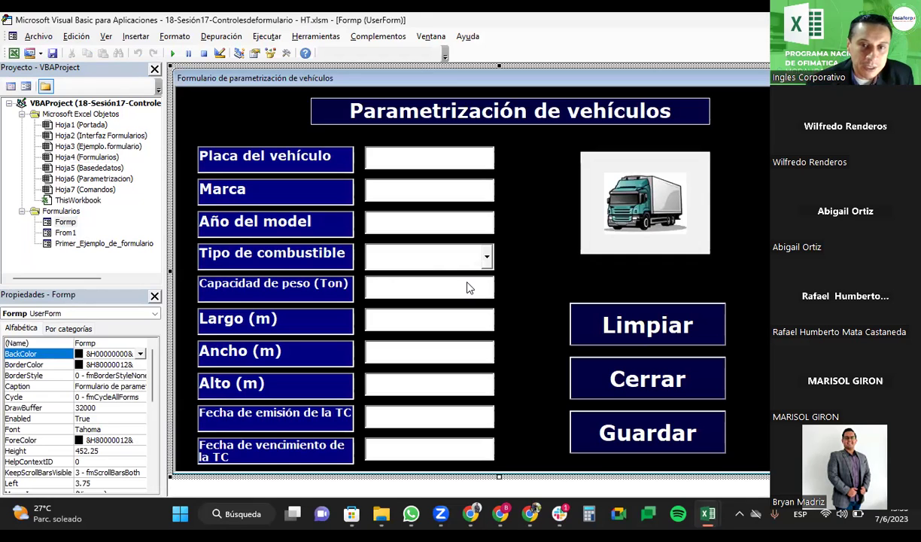
left_click(91, 343)
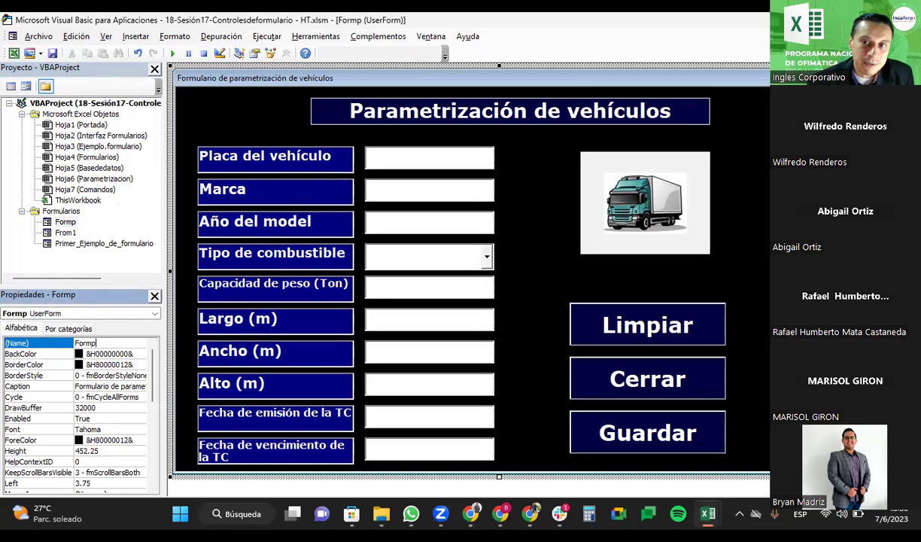
left_click(910, 36)
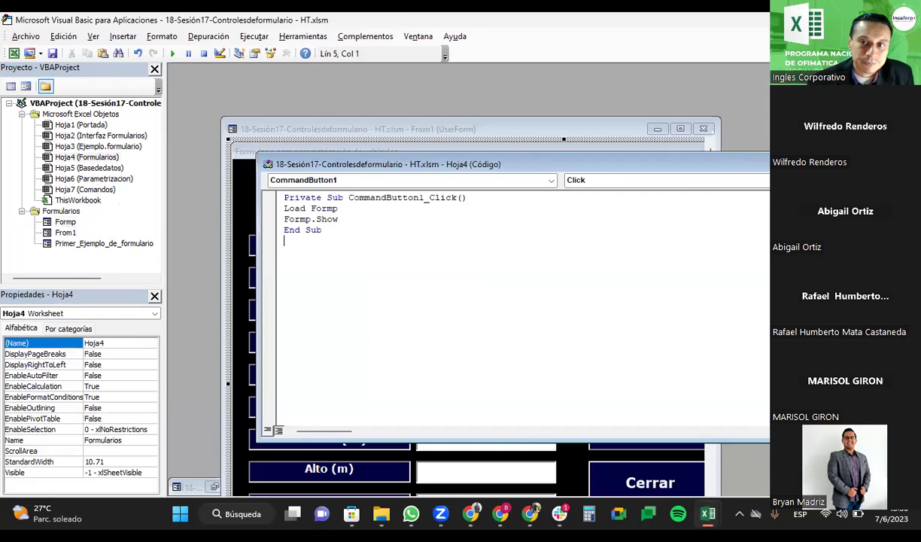
double_click(675, 169)
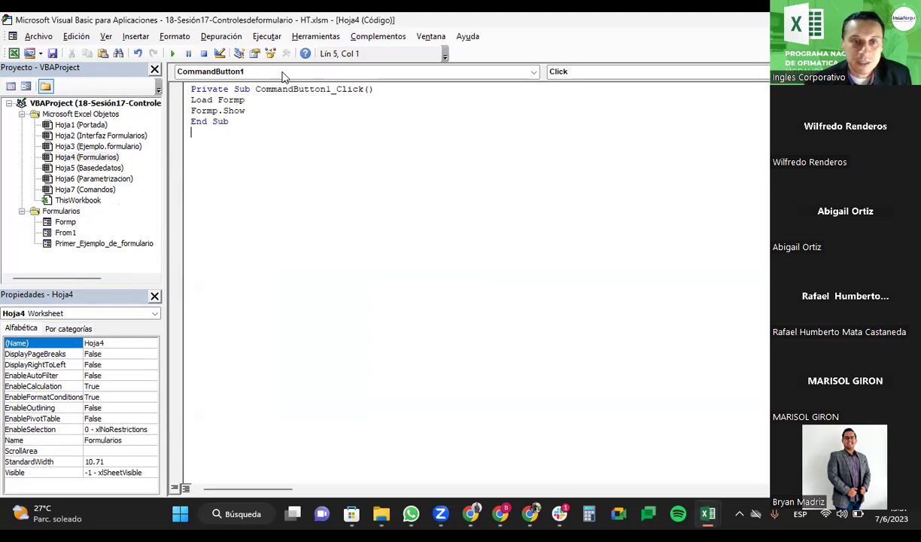
Step: Try running the procedure with F5, cancel the Macros dialog, then return to the workbook
key("F5")
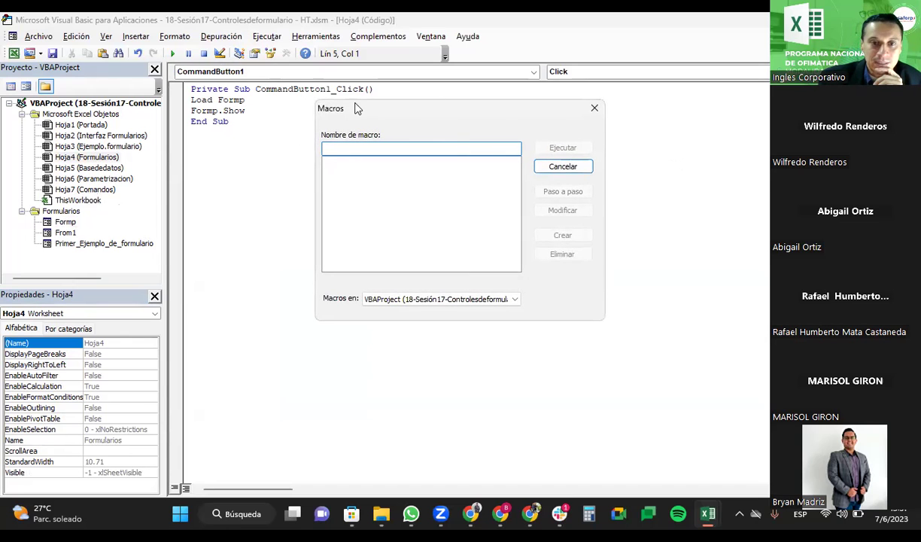
left_click(542, 163)
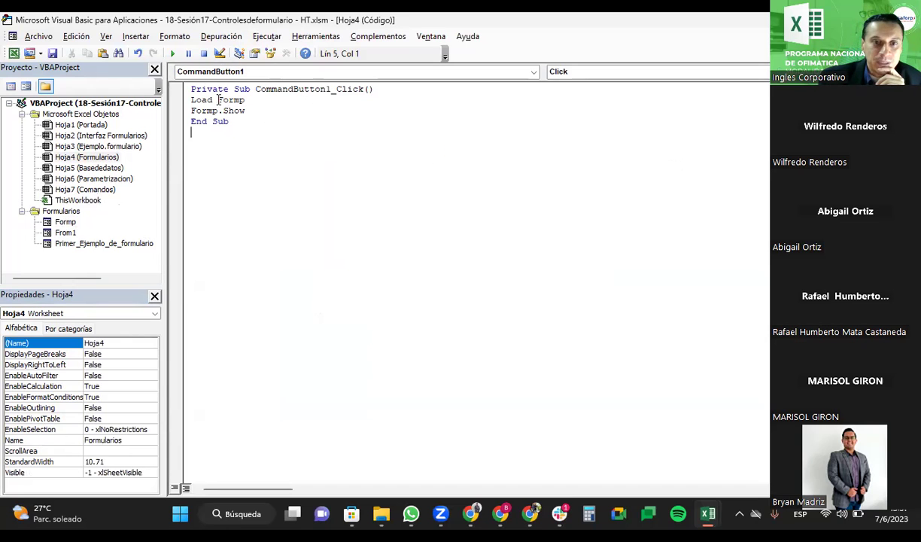
key("F5")
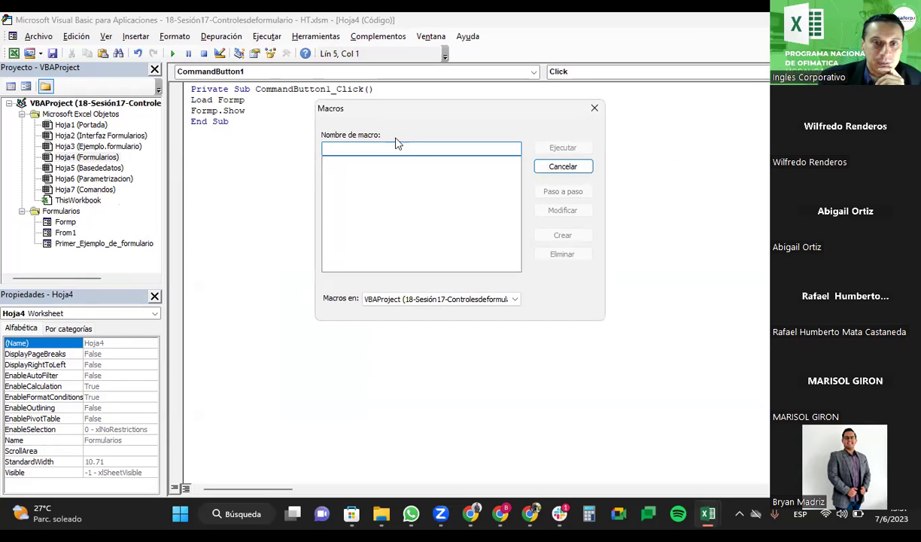
left_click(562, 168)
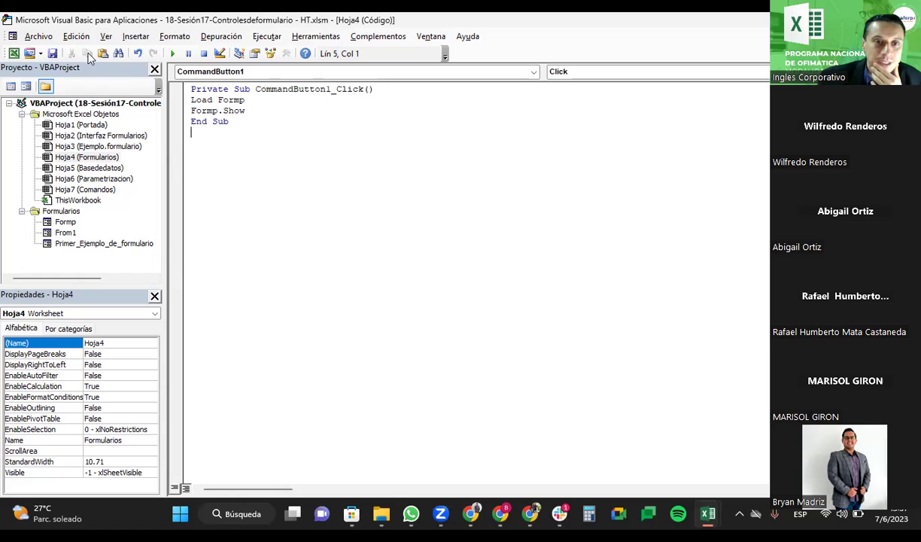
left_click(173, 53)
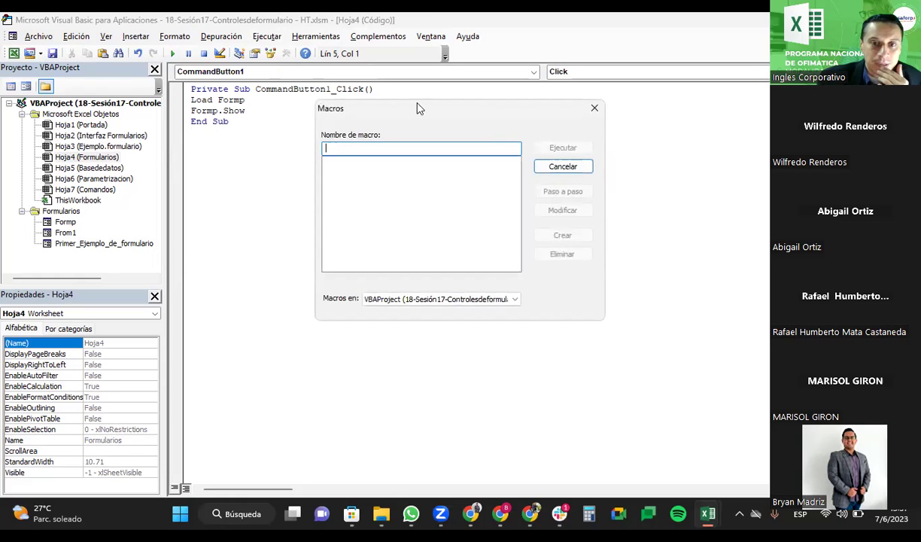
left_click(574, 167)
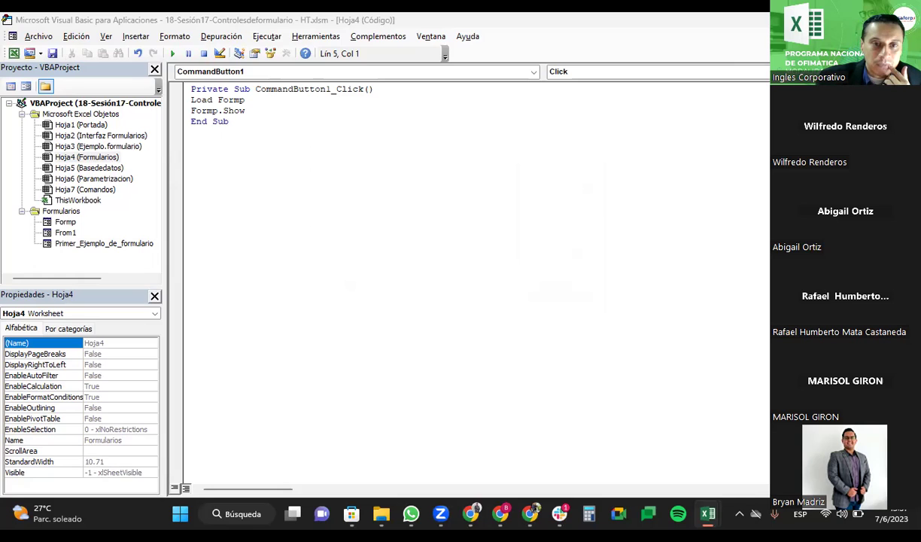
key("alt+F11")
Step: On the Formularios sheet, test the Form Parametrización de vehículos button and end the error-9 run
left_click(354, 472)
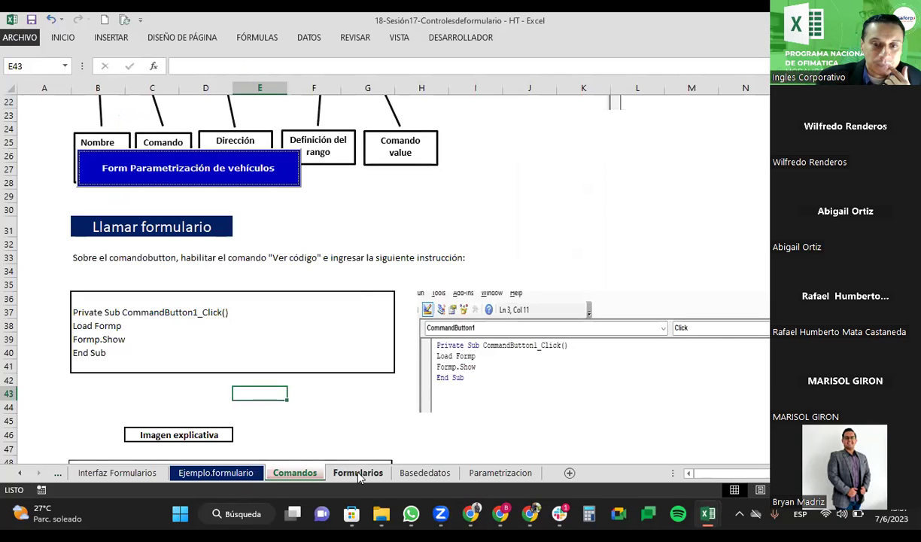
left_click(192, 175)
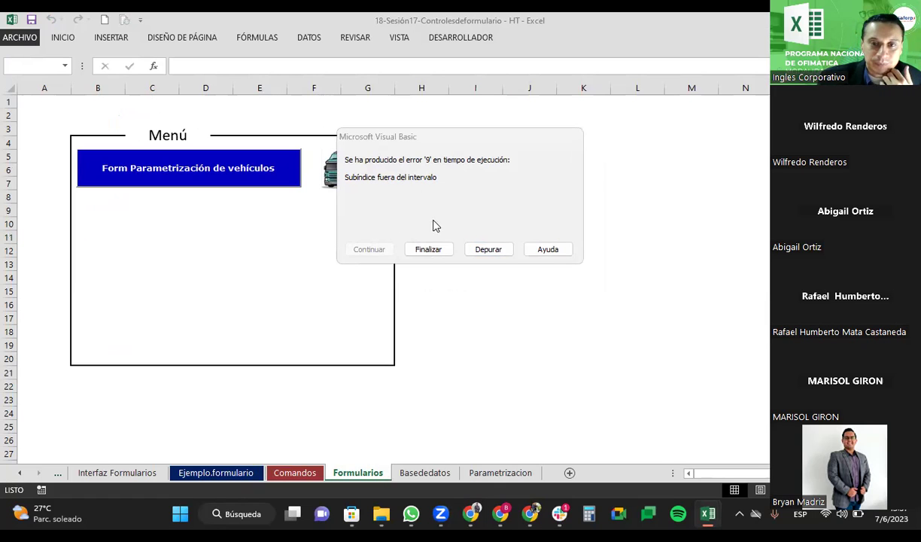
left_click(426, 249)
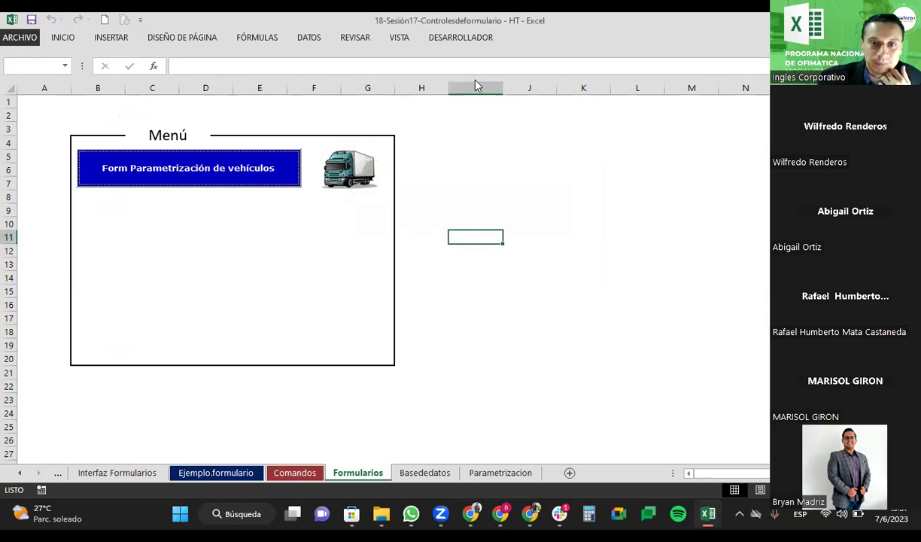
Step: Pin the ribbon and open the button's code via Desarrollador > Ver código
left_click(451, 37)
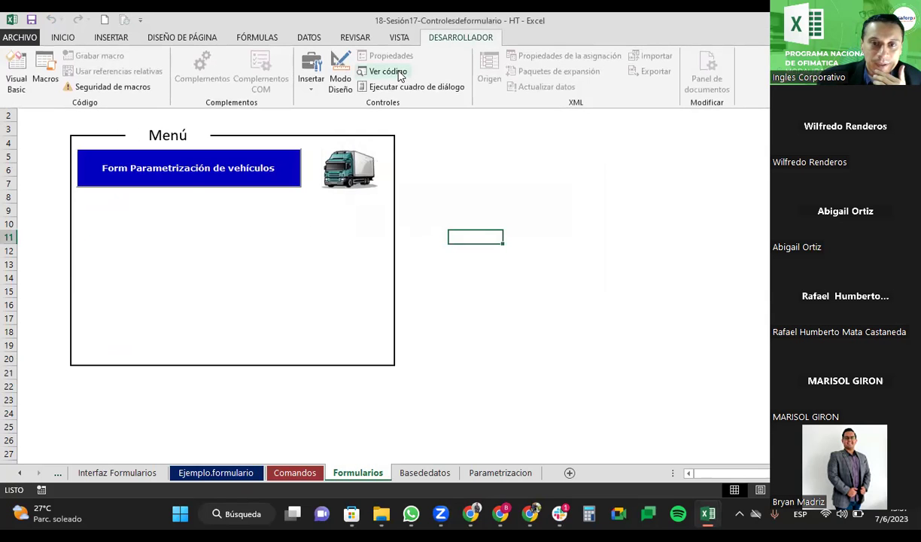
double_click(63, 37)
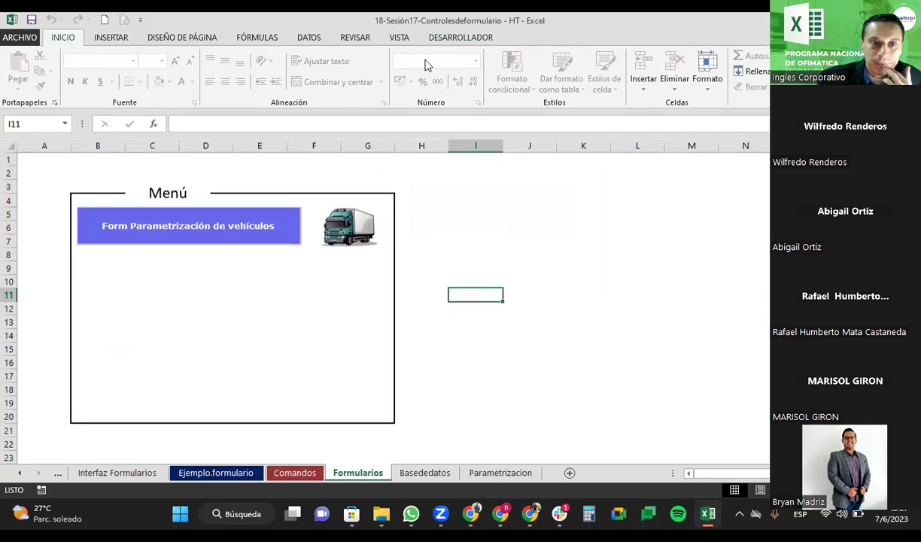
left_click(460, 36)
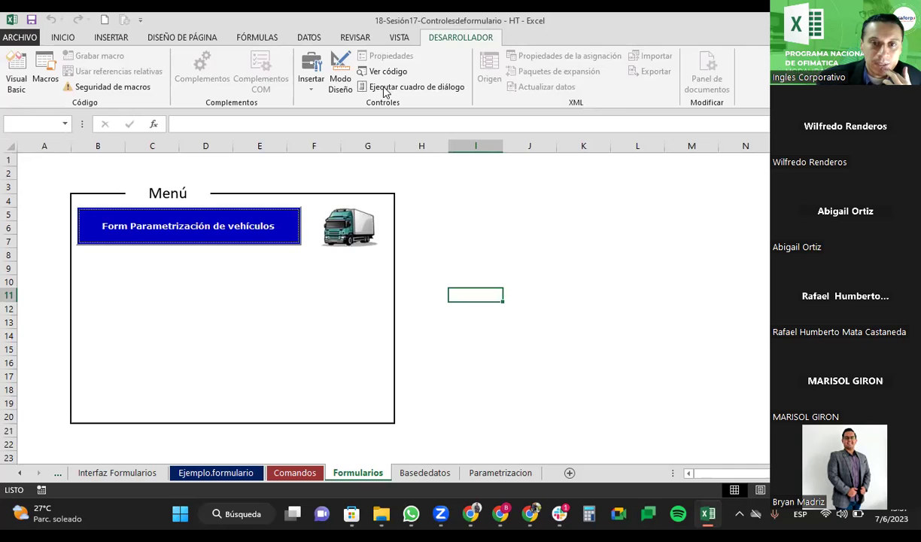
left_click(385, 72)
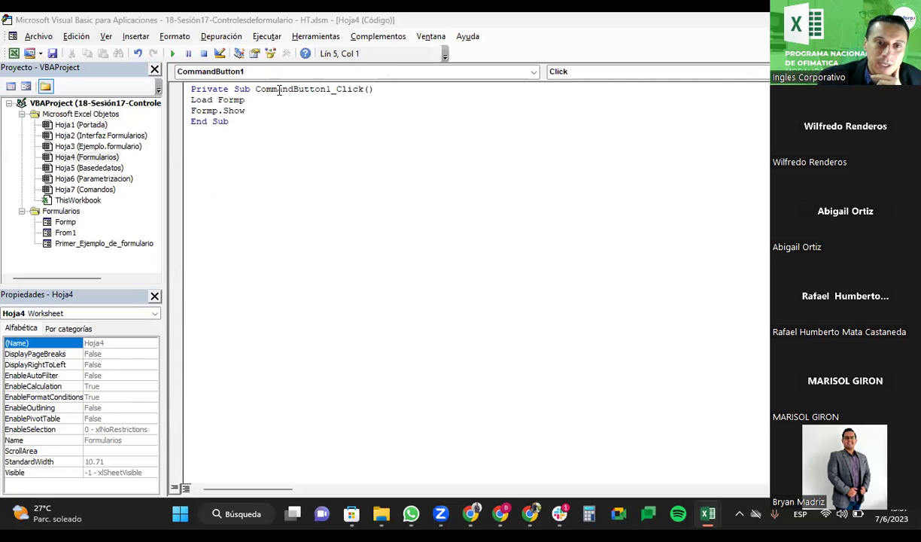
Step: Write a new CommandButton1_Click procedure with Load Formp and Formp.Show above the old one
left_click(229, 89)
left_click(195, 89)
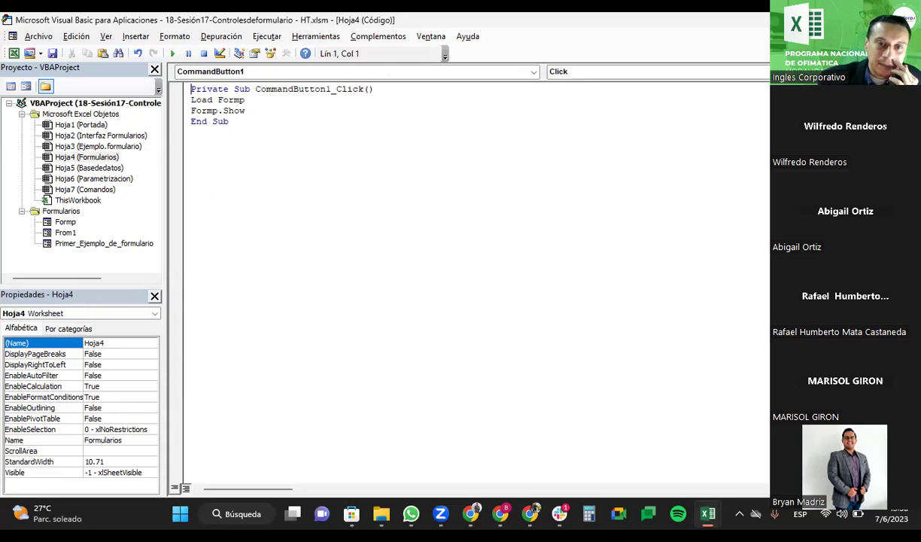
key("Return")
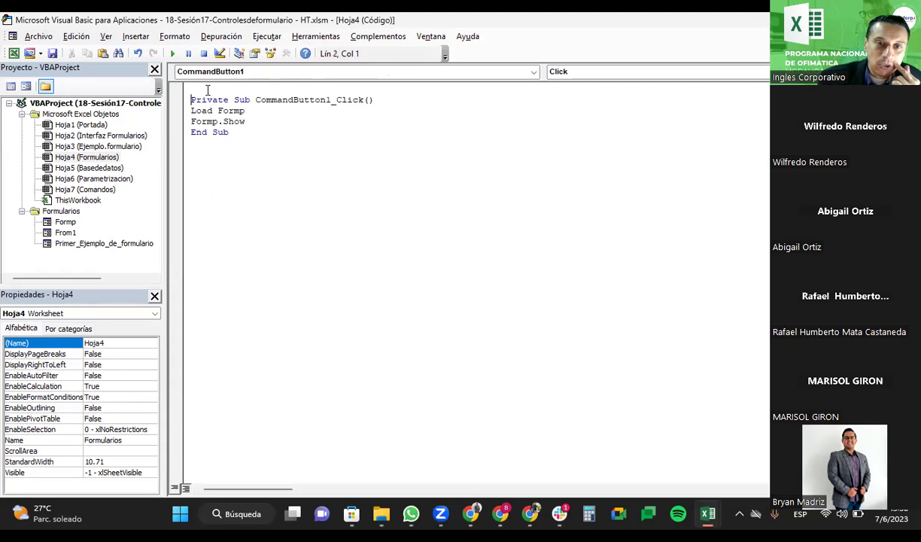
left_click(215, 89)
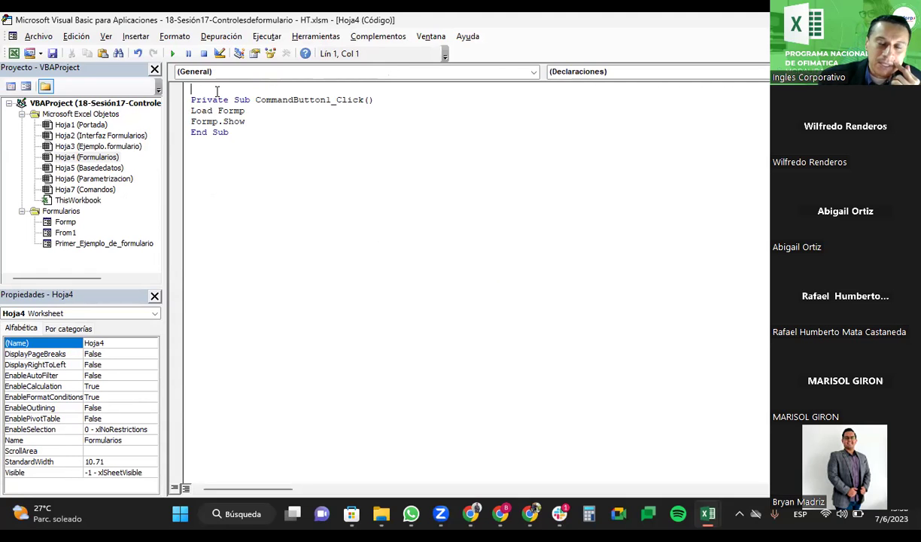
type("Private Sub CommandB")
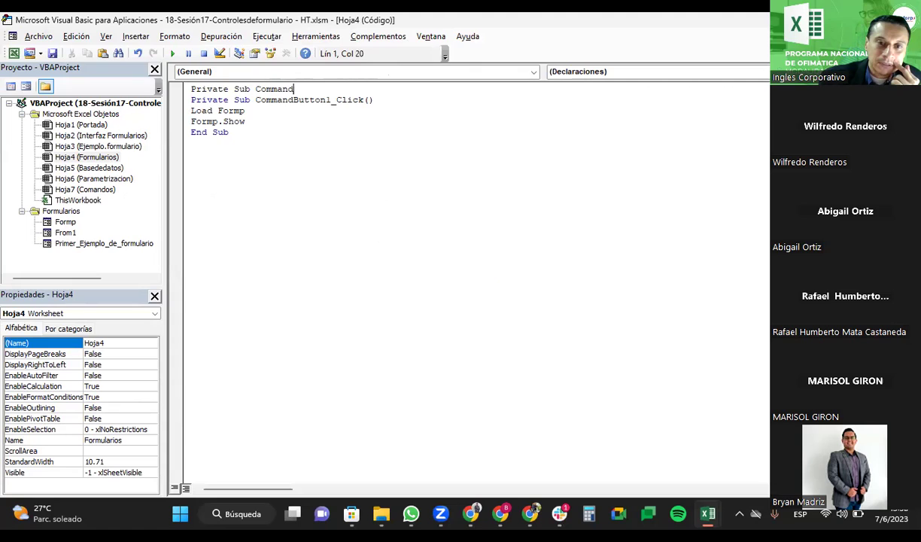
type("utton1_C")
type("lick(")
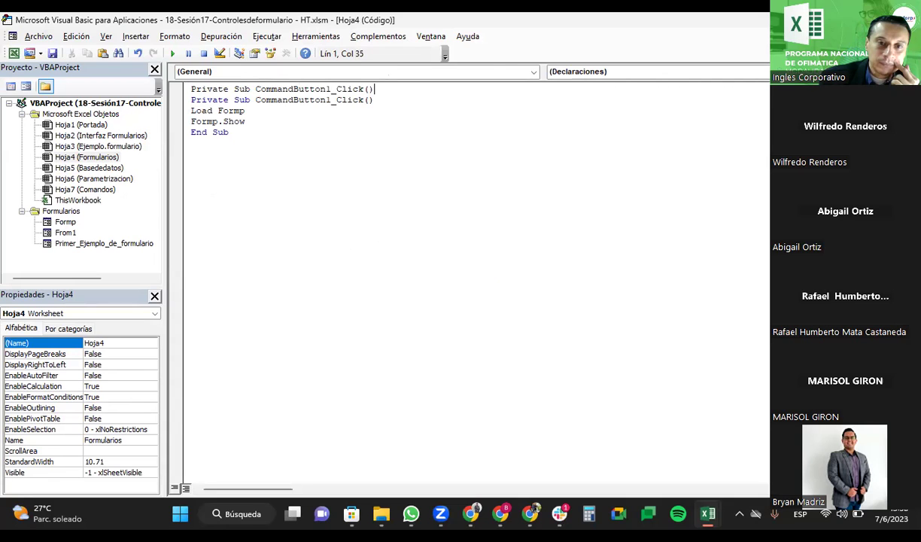
key("Return")
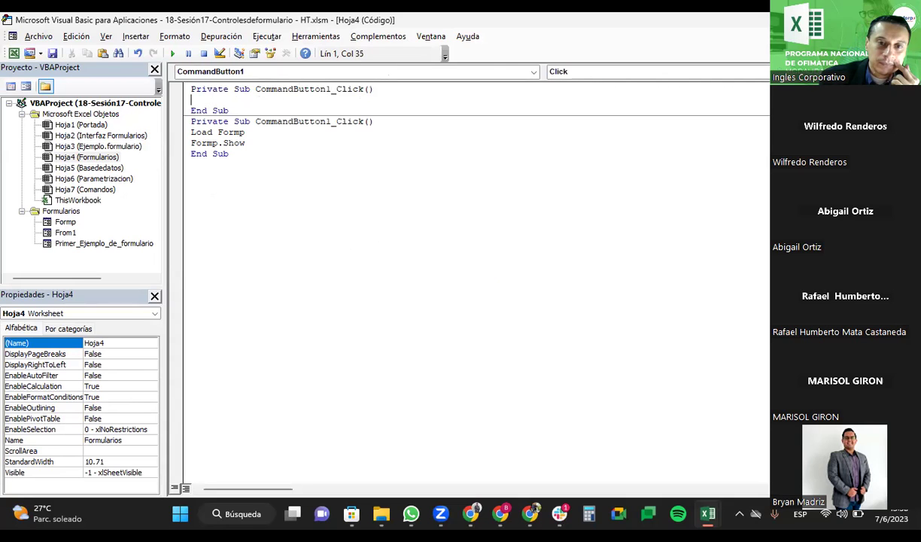
type("Load Formp")
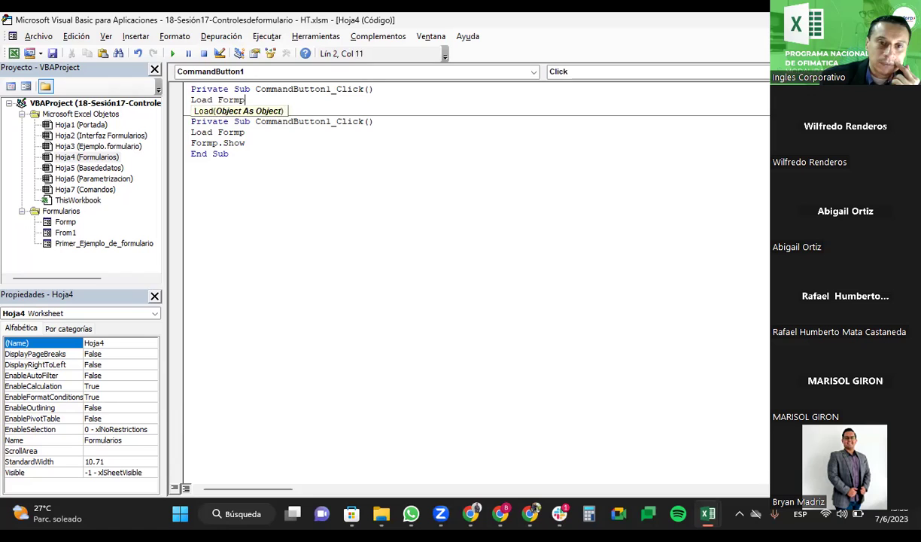
key("Return")
type("Formp")
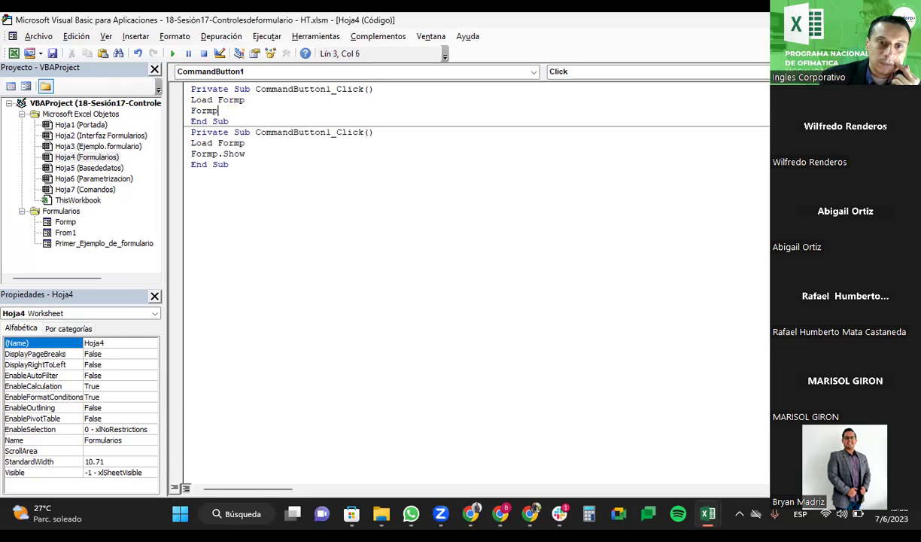
type(".Show")
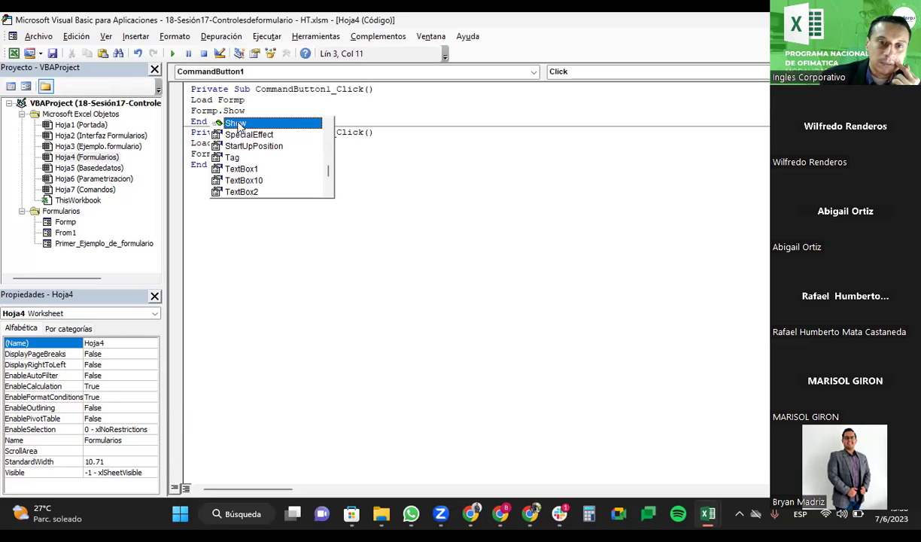
key("Escape")
Step: Delete the duplicate second Click procedure and save the workbook
left_click_drag(229, 164, 191, 131)
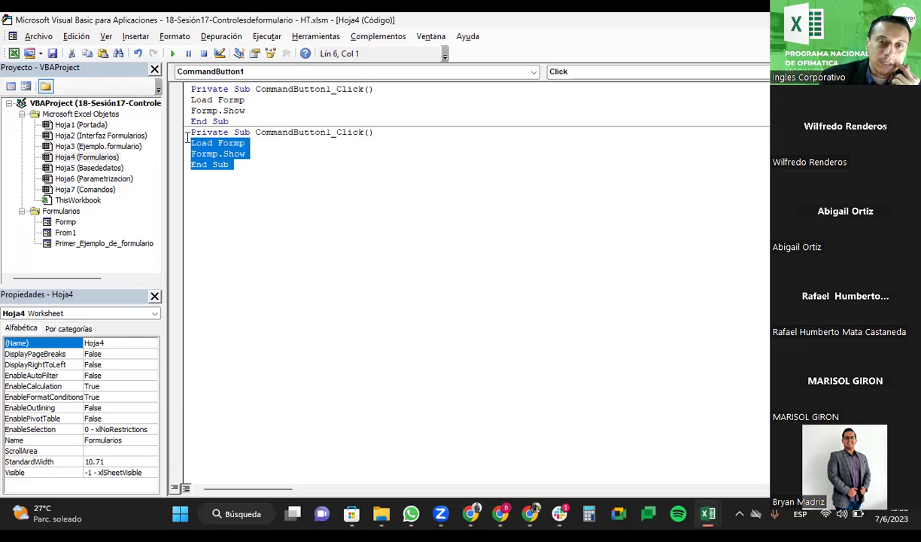
key("Delete")
key("BackSpace")
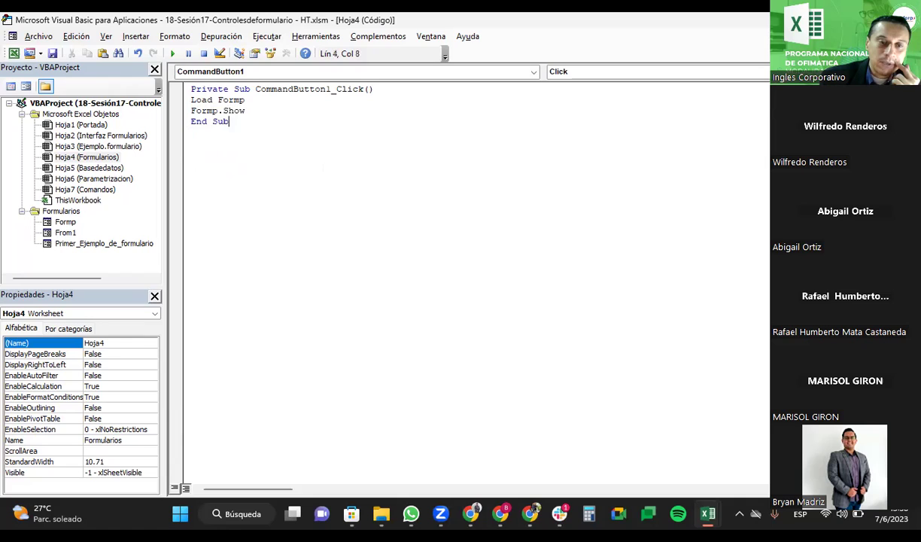
left_click(51, 54)
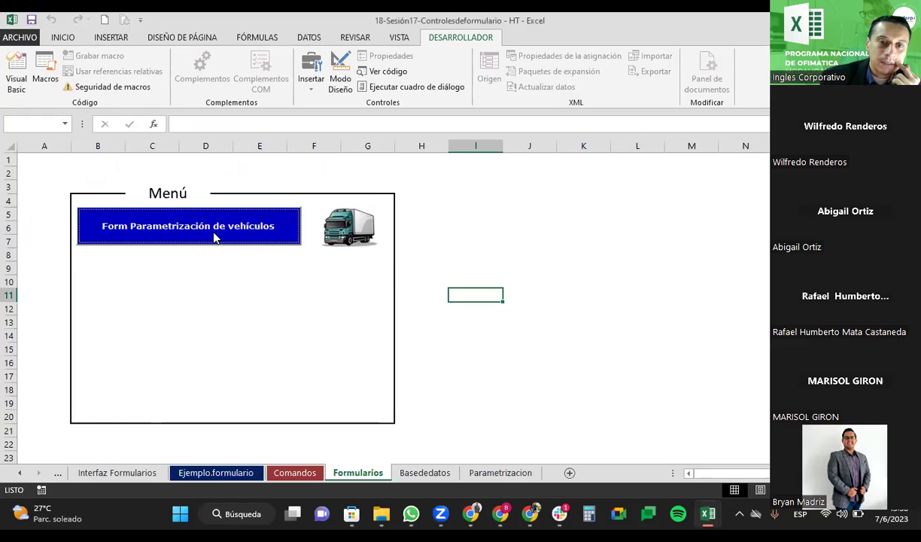
left_click(214, 237)
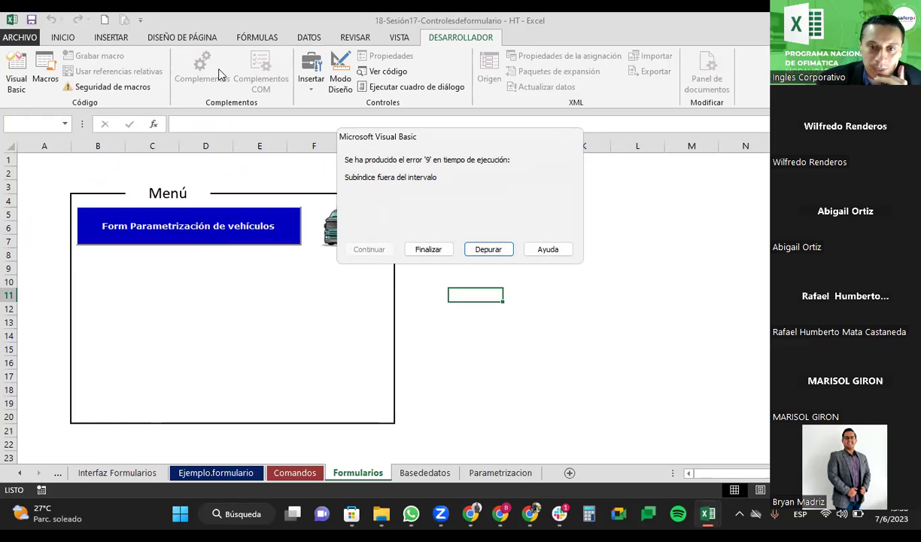
left_click(475, 248)
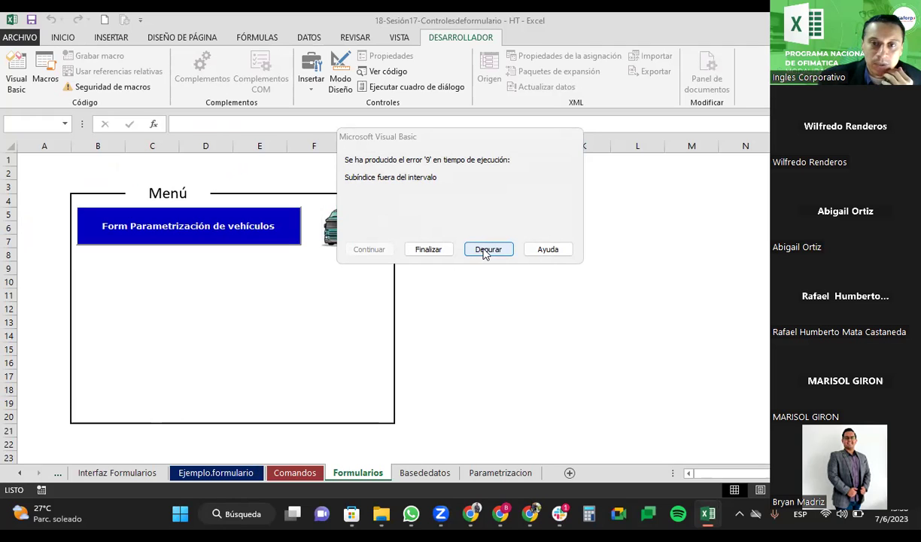
left_click(484, 250)
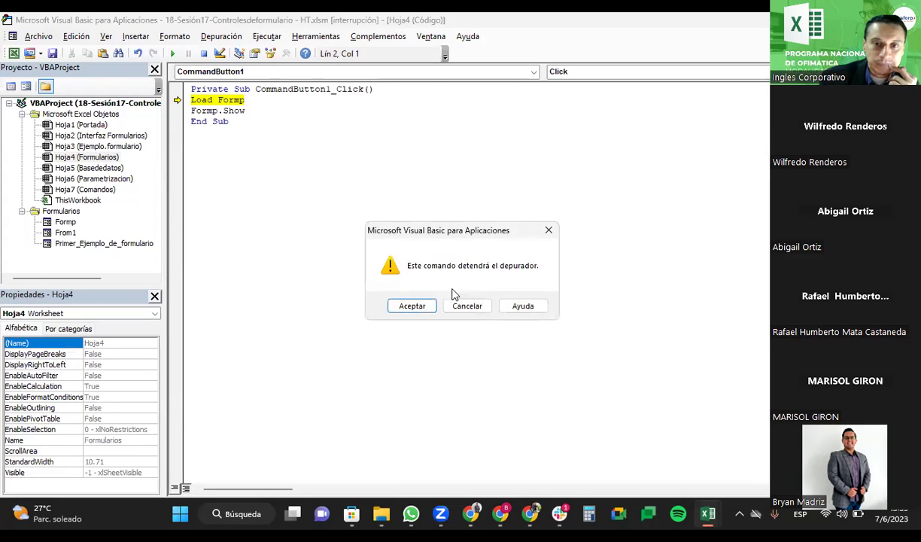
left_click(424, 305)
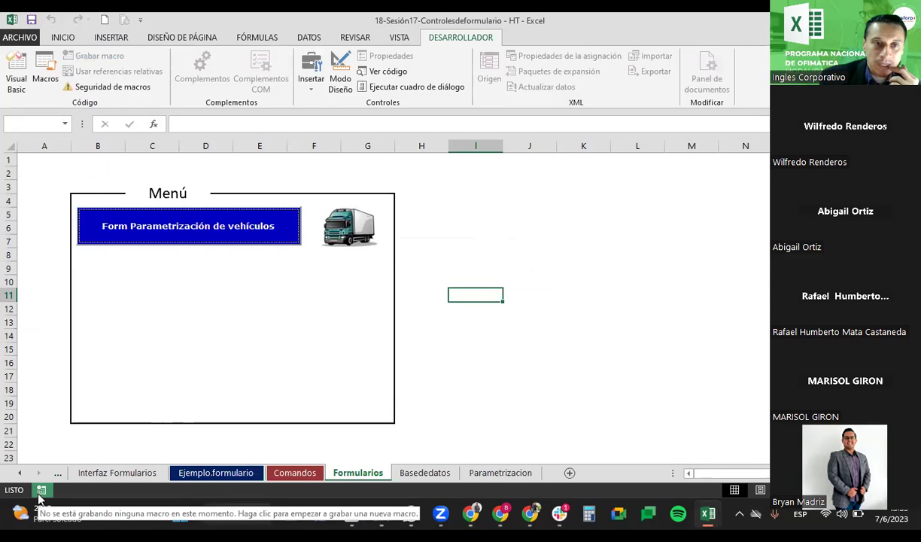
left_click(505, 232)
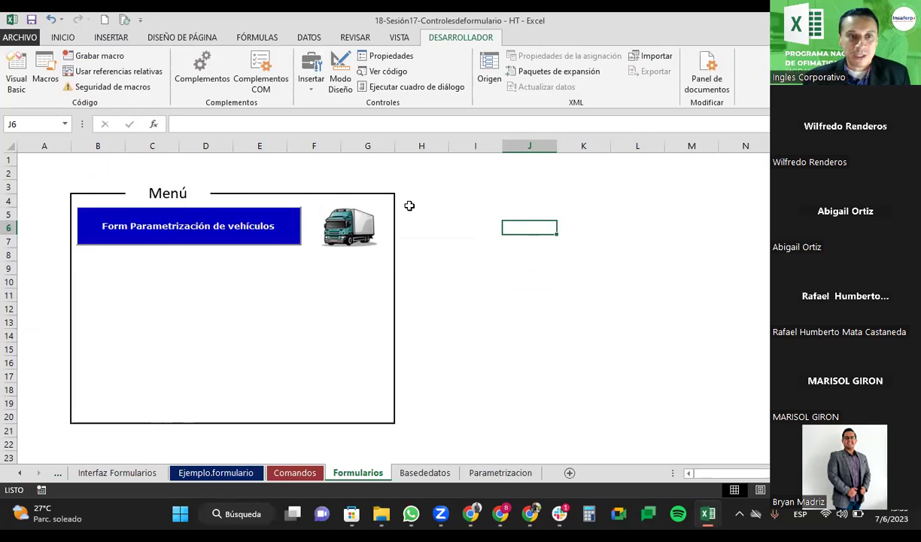
Step: Cancel Guardar como from the ARCHIVO menu, return to the sheet, and close the Excel window
left_click(19, 38)
left_click(51, 172)
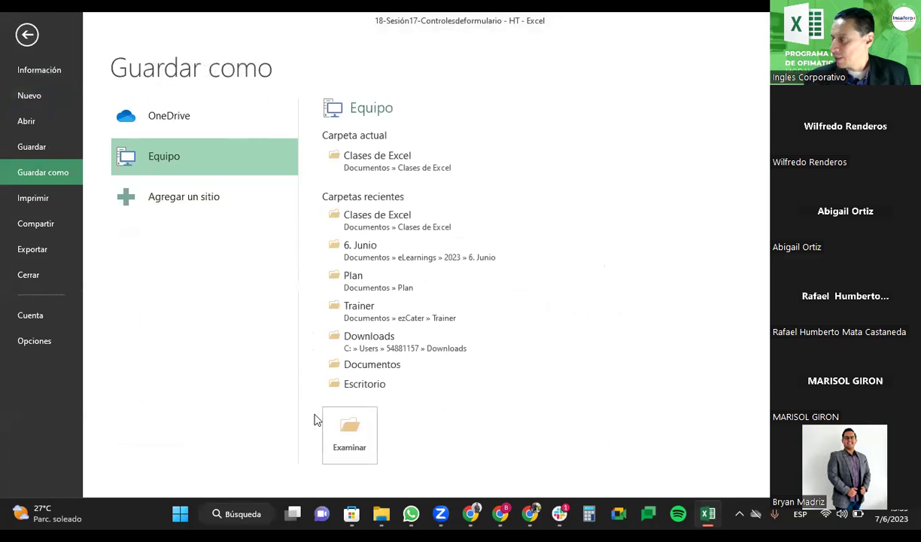
left_click(342, 434)
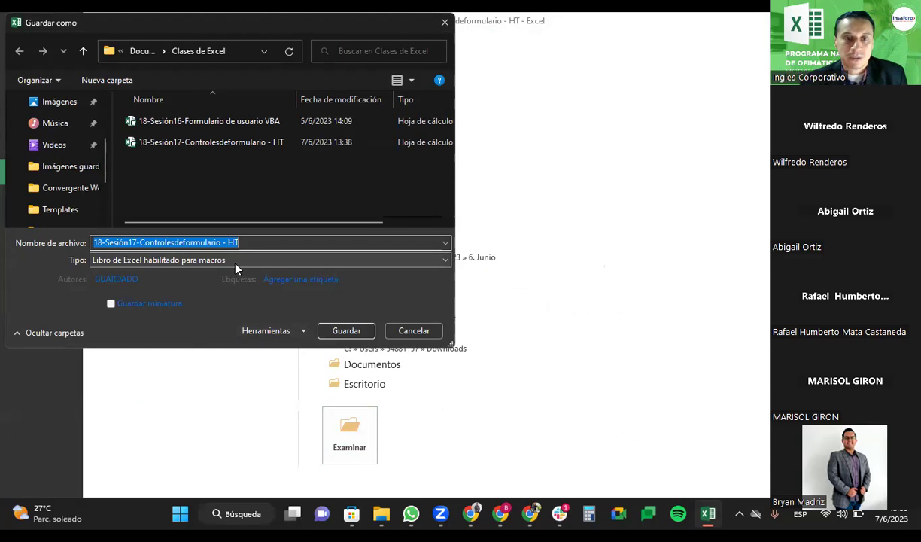
left_click(426, 331)
left_click(31, 40)
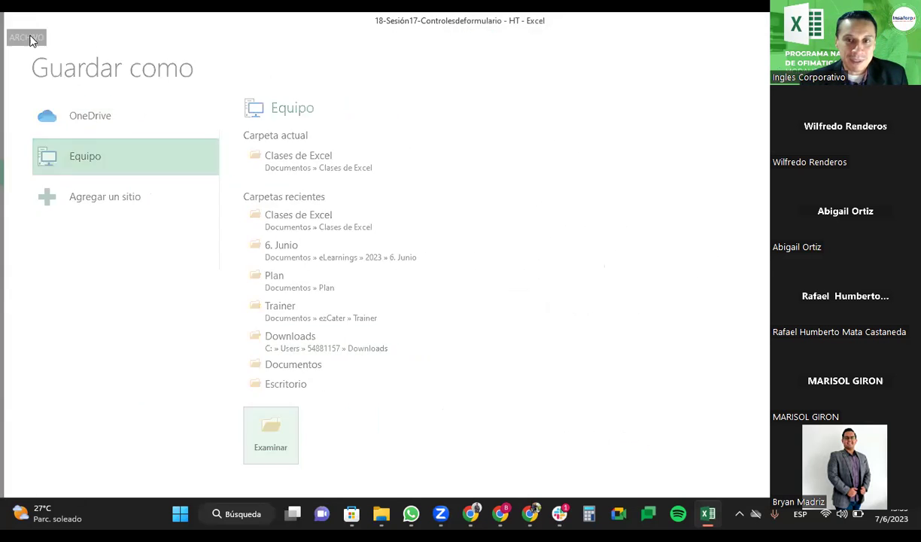
left_click(429, 322)
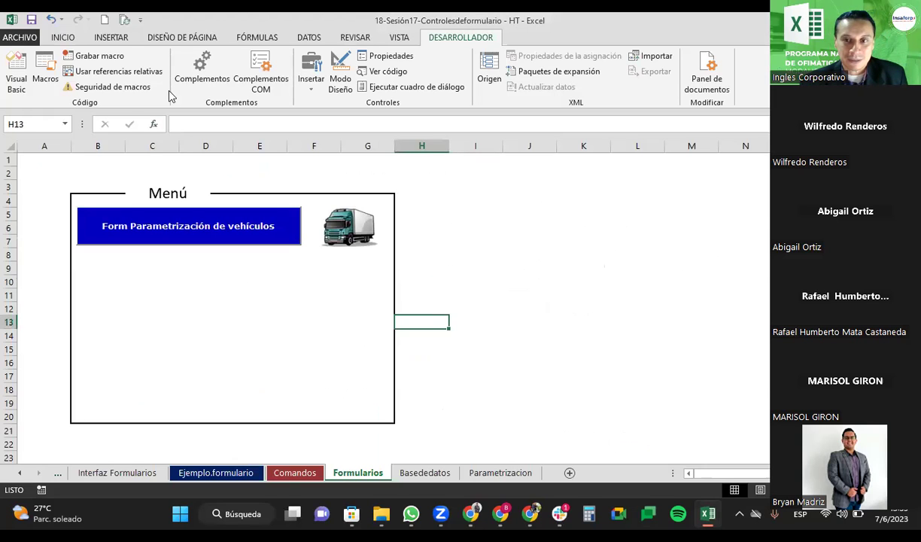
double_click(11, 21)
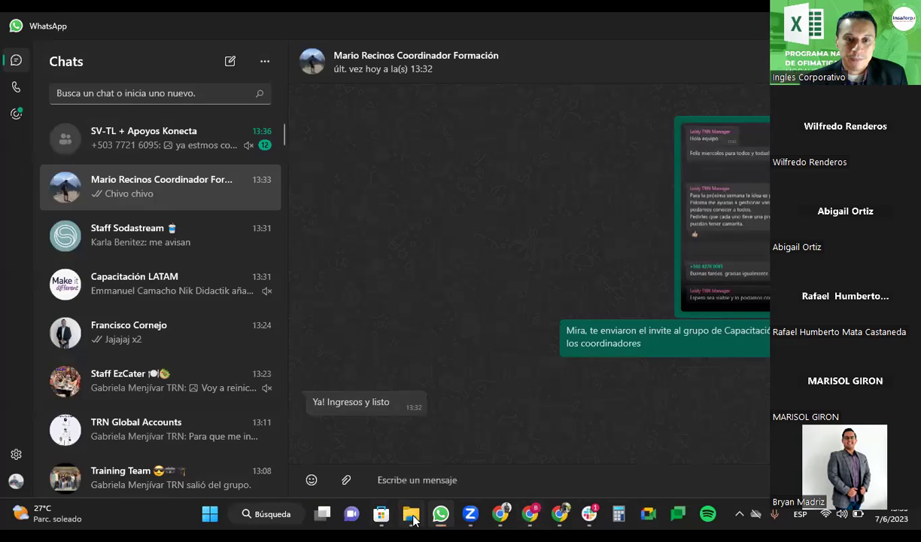
Step: Reopen 18-Sesión17-Controlesdeformulario - HT from Clases de Excel and rerun the vehicle form
left_click(412, 518)
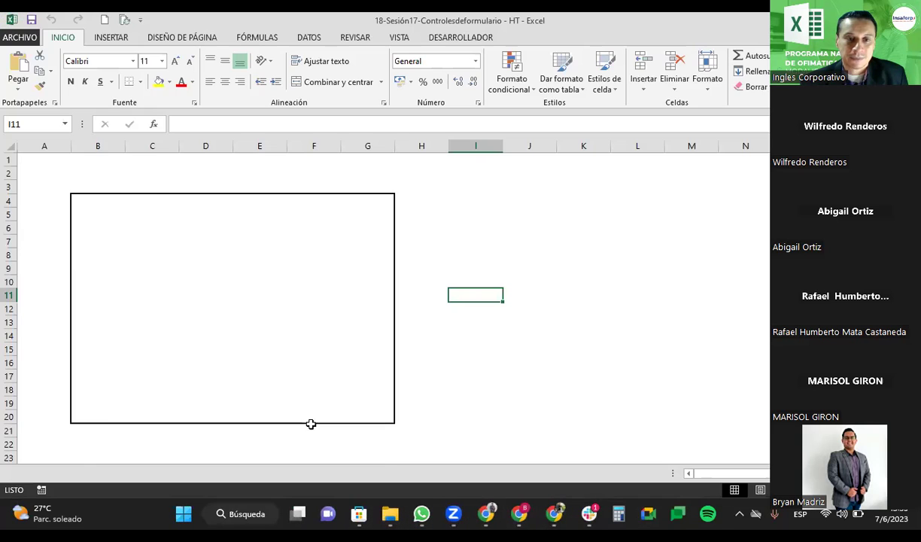
left_click(241, 235)
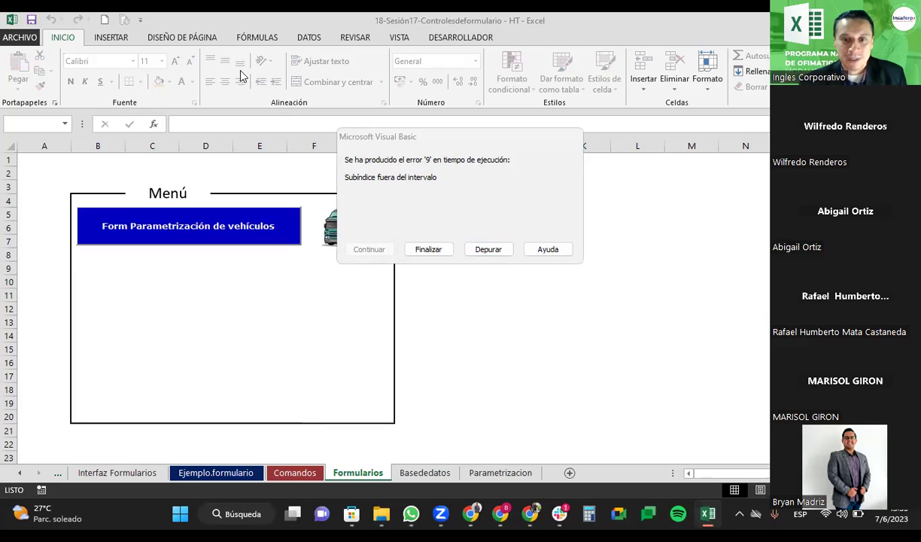
Step: Debug error 9, add blank lines after the Sub header and before End Sub, rerun, and end it
left_click(487, 251)
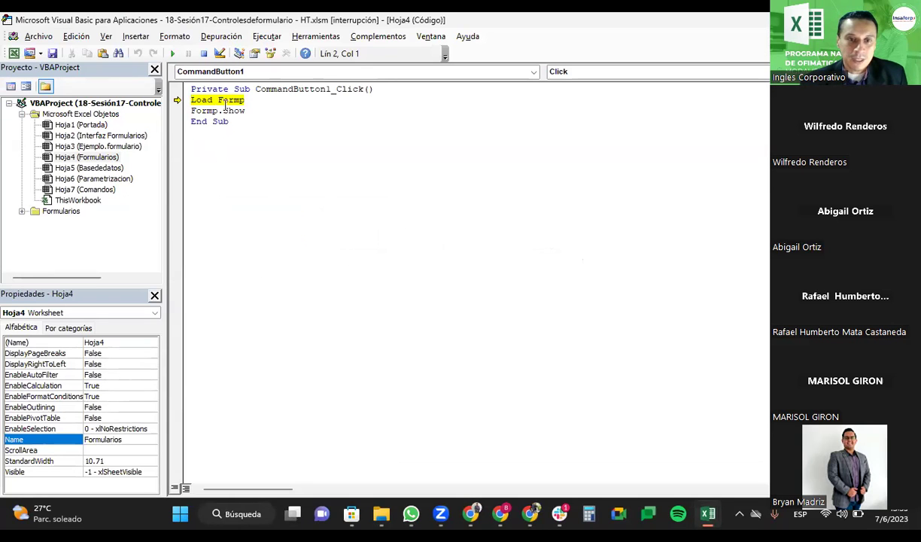
left_click(218, 101)
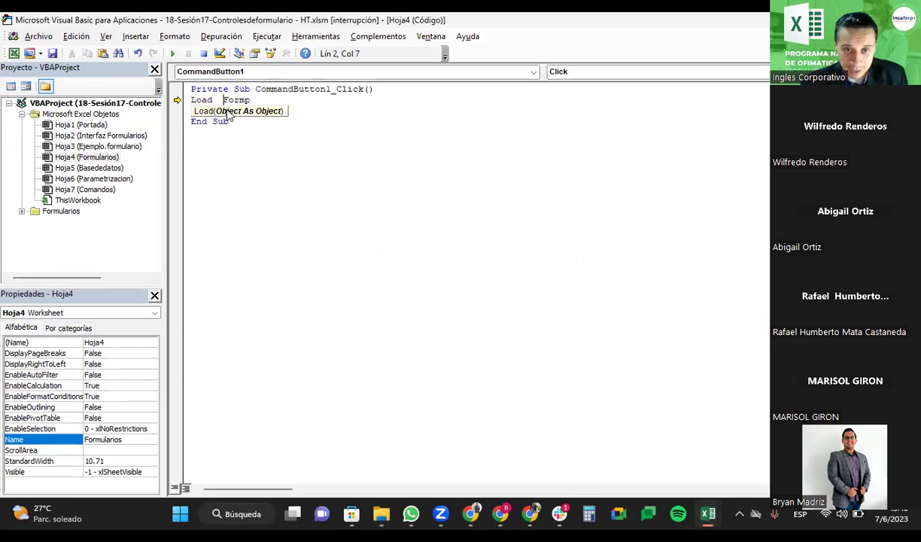
left_click(371, 87)
key("Return")
left_click(358, 135)
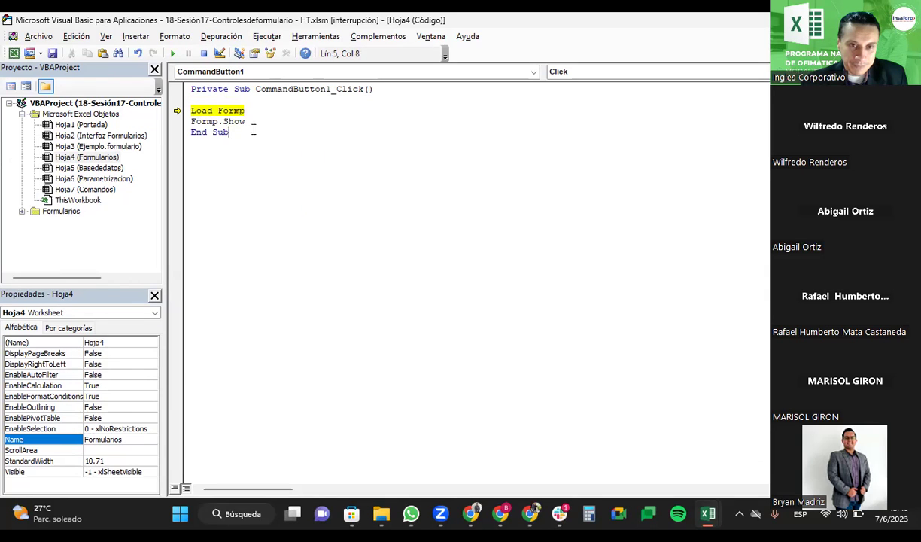
key("Return")
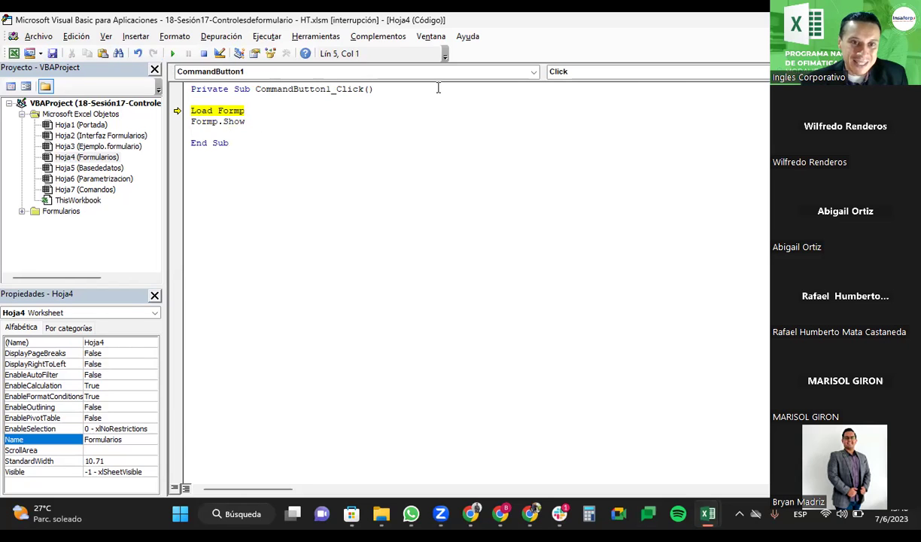
left_click(172, 55)
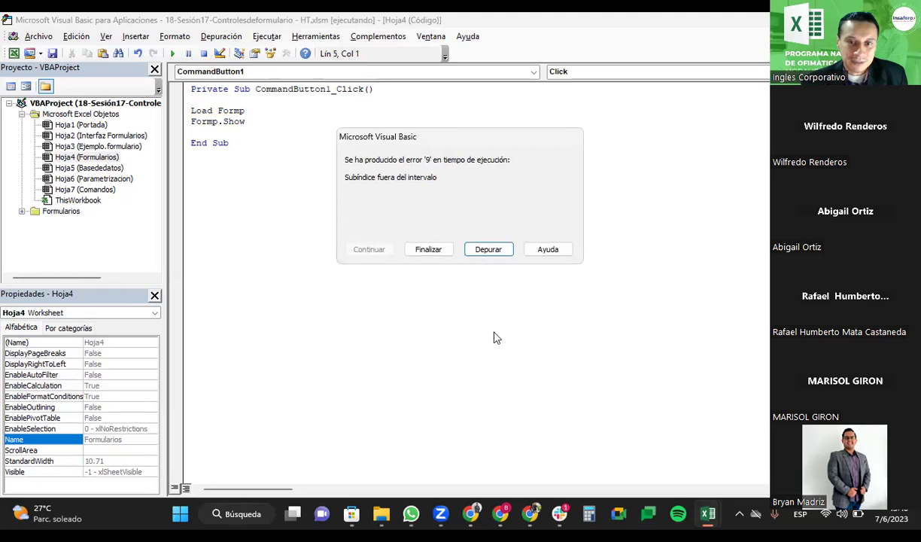
left_click(428, 249)
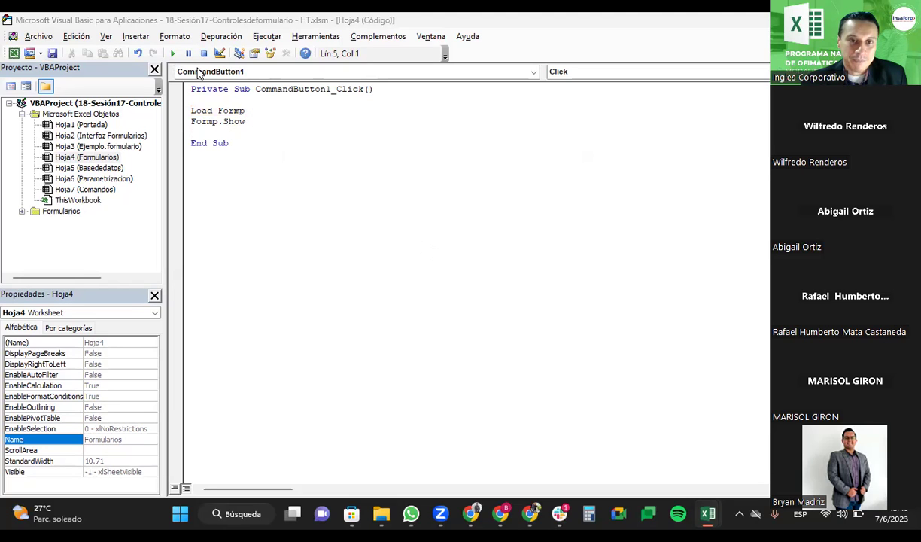
Step: Run the button procedure again from the editor and dismiss the error 9 message with Aceptar
left_click(172, 53)
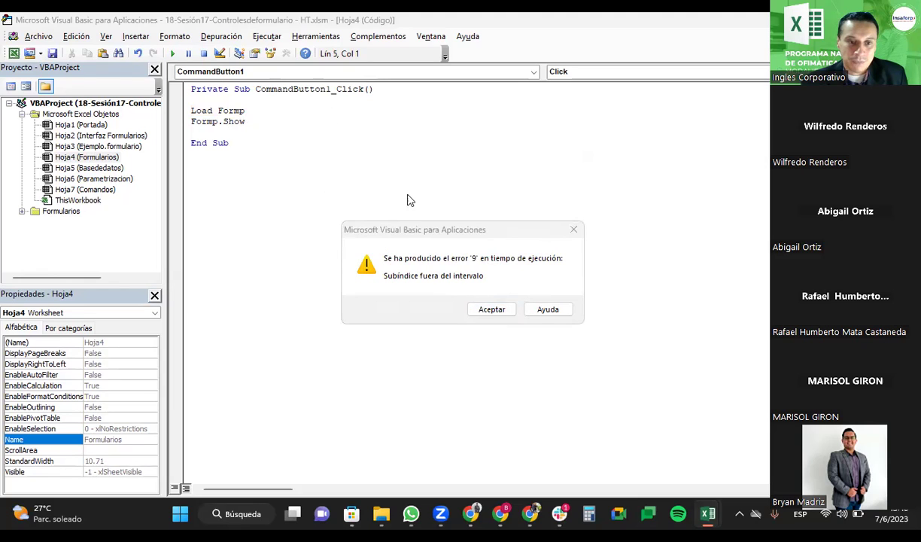
left_click(491, 310)
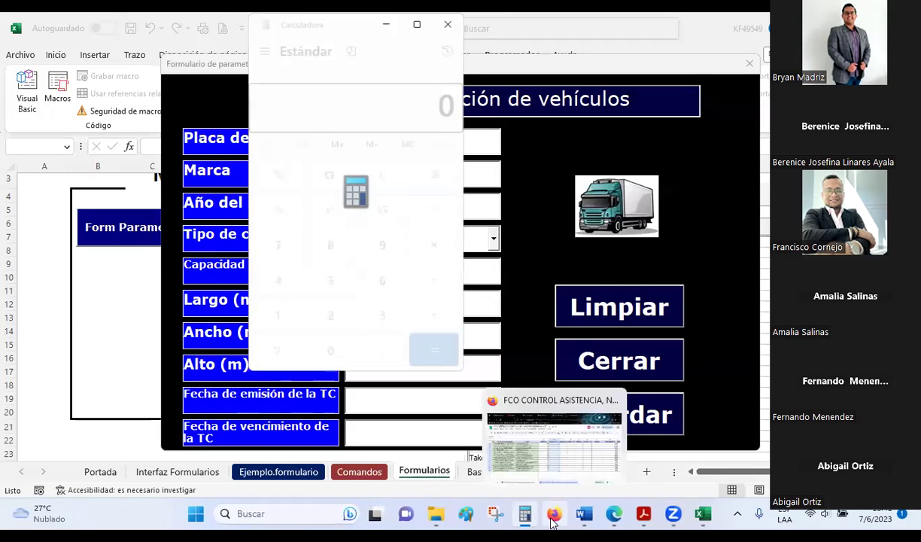
Step: Reload the Inglés Corporativo Libro de Calificaciones tab in Firefox and scroll through the HW 03 scores
left_click(553, 514)
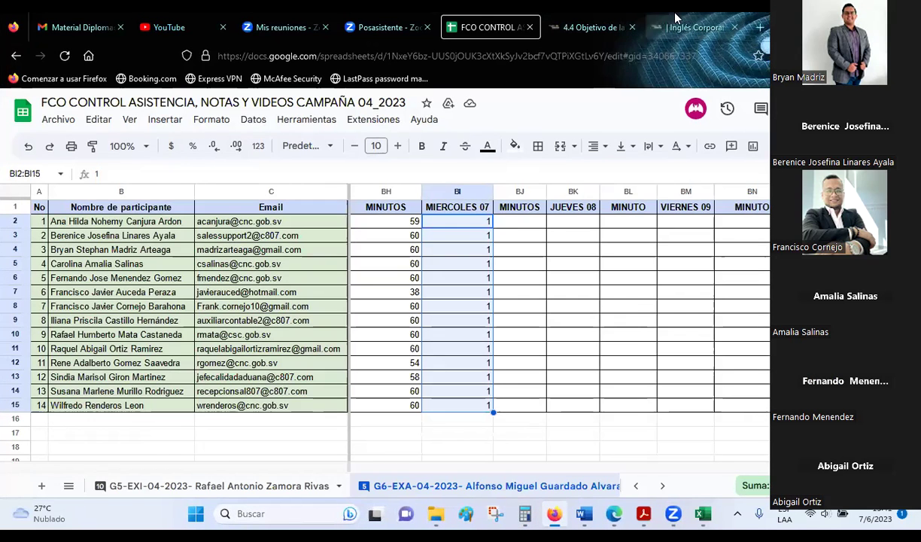
left_click(692, 27)
left_click(64, 55)
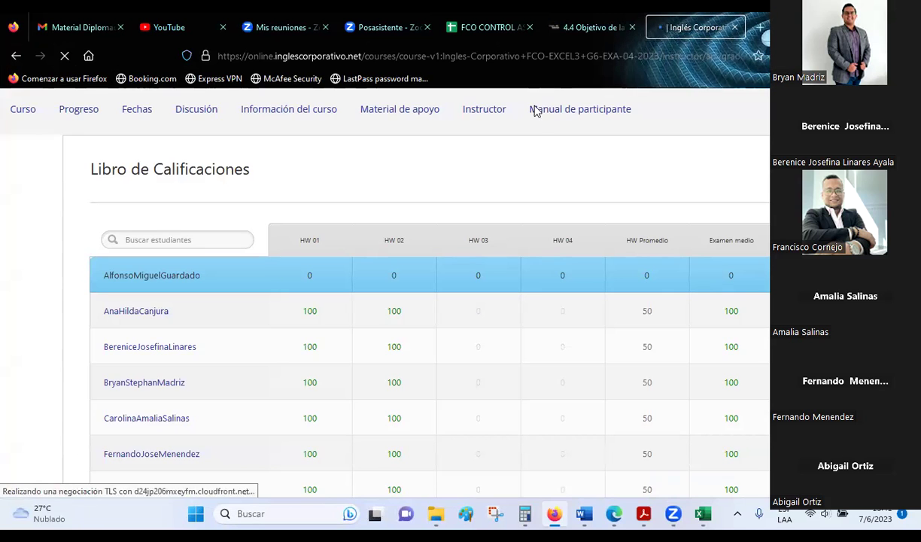
scroll(551, 277, "down", 6)
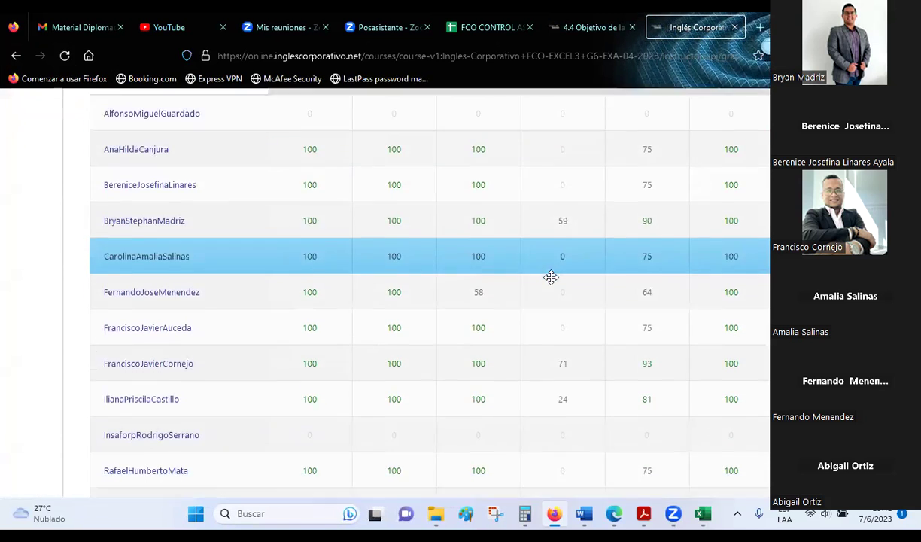
scroll(516, 324, "up", 8)
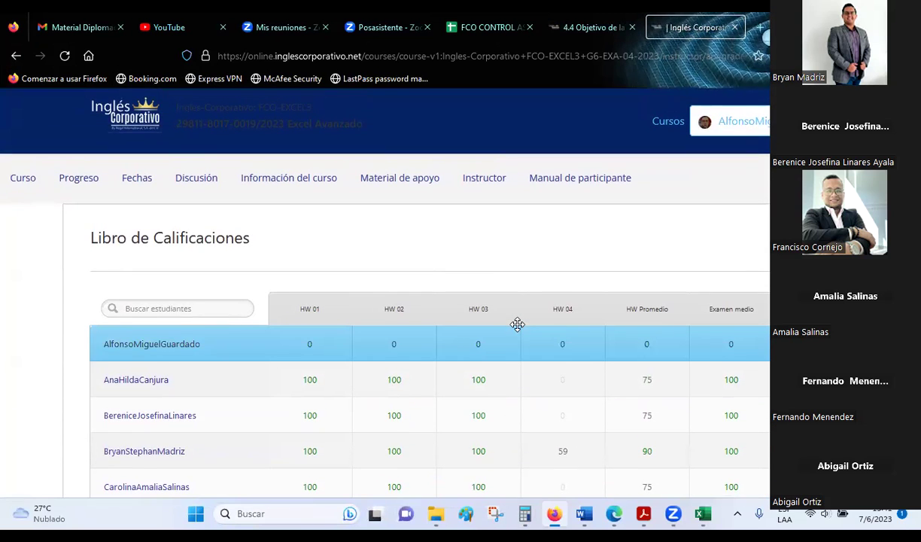
Step: Bring the running 'Parametrización de vehículos' form back in front and try closing it
mouse_move(704, 516)
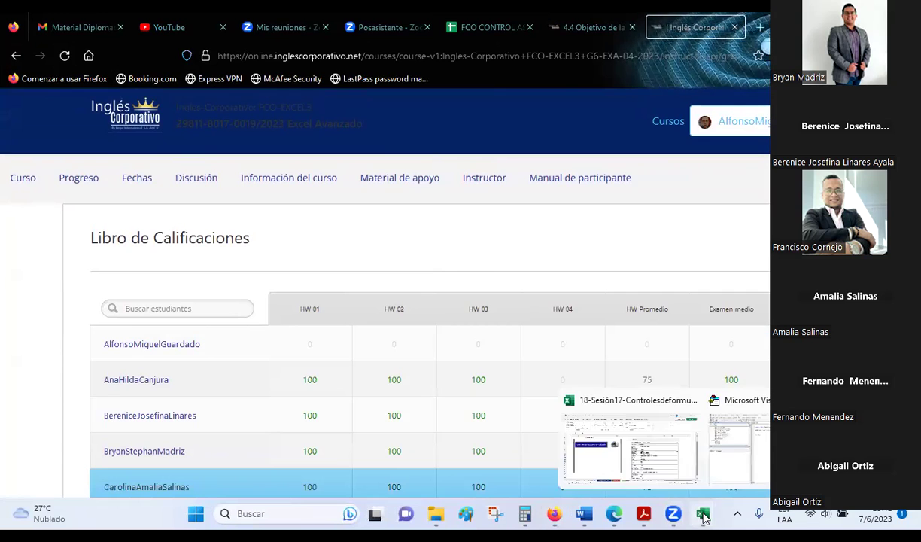
left_click(686, 463)
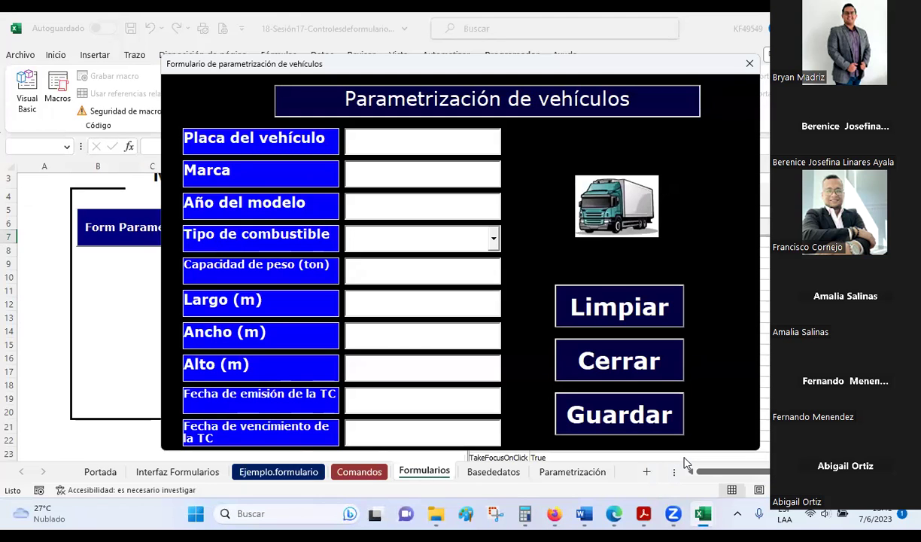
left_click(602, 354)
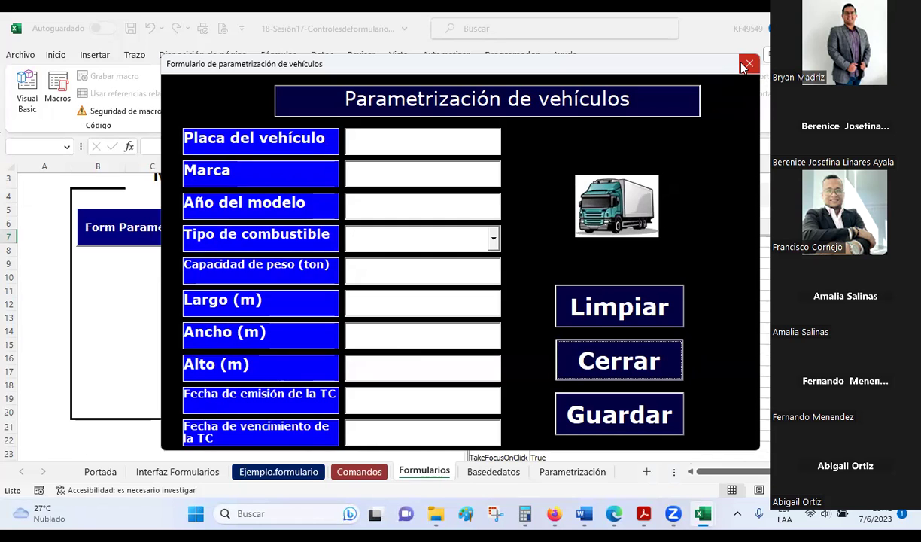
Step: Close the running vehicle form, then switch to the VBA editor showing Formp2's design
left_click(742, 65)
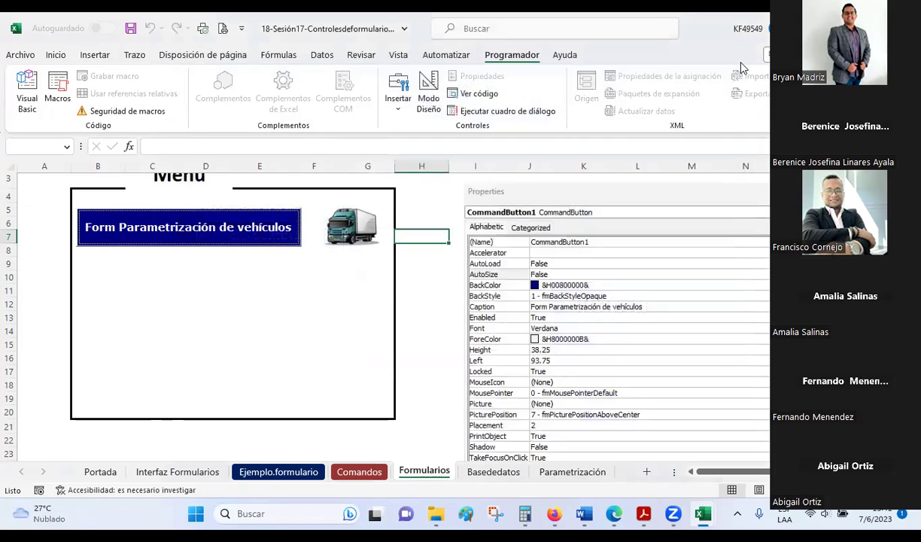
left_click(180, 354)
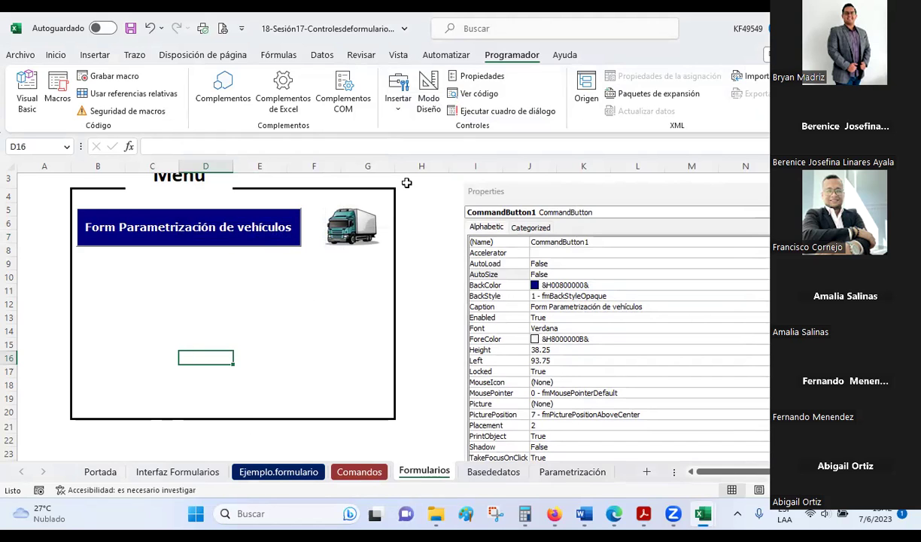
left_click(388, 105)
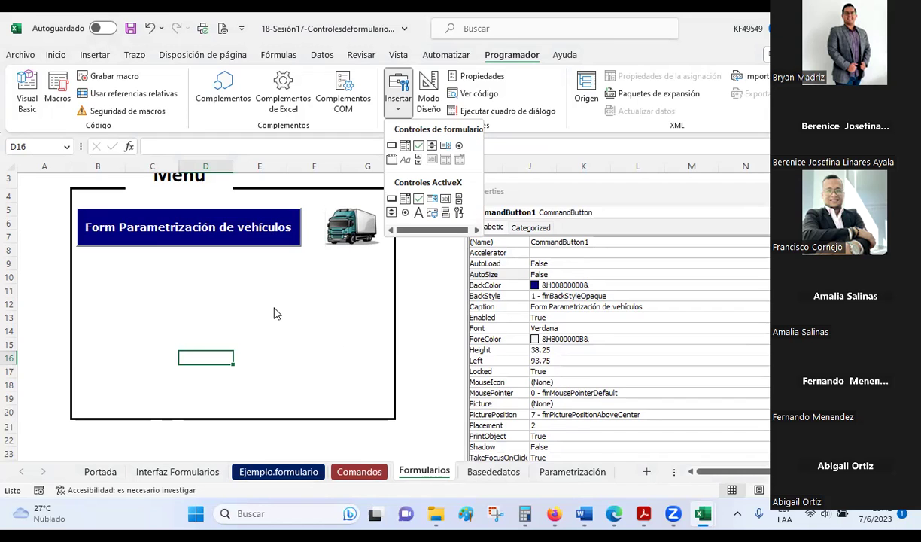
left_click(274, 313)
mouse_move(702, 513)
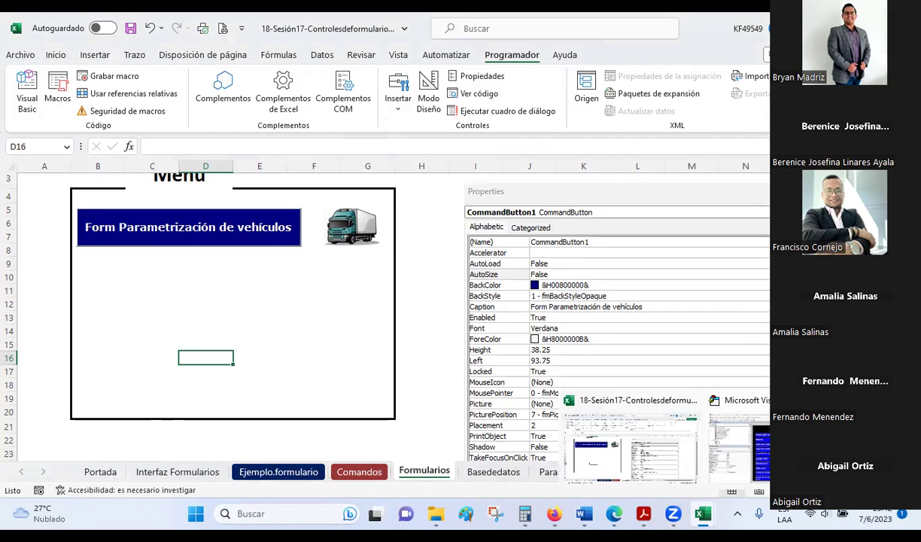
left_click(741, 444)
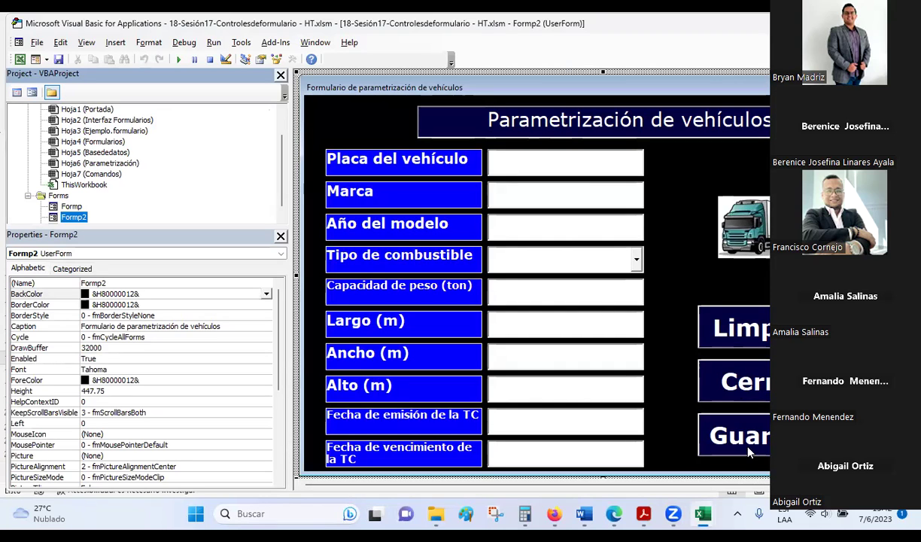
Step: Open Formp's design and view the CommandButton2_Click code behind its Cerrar button
double_click(72, 206)
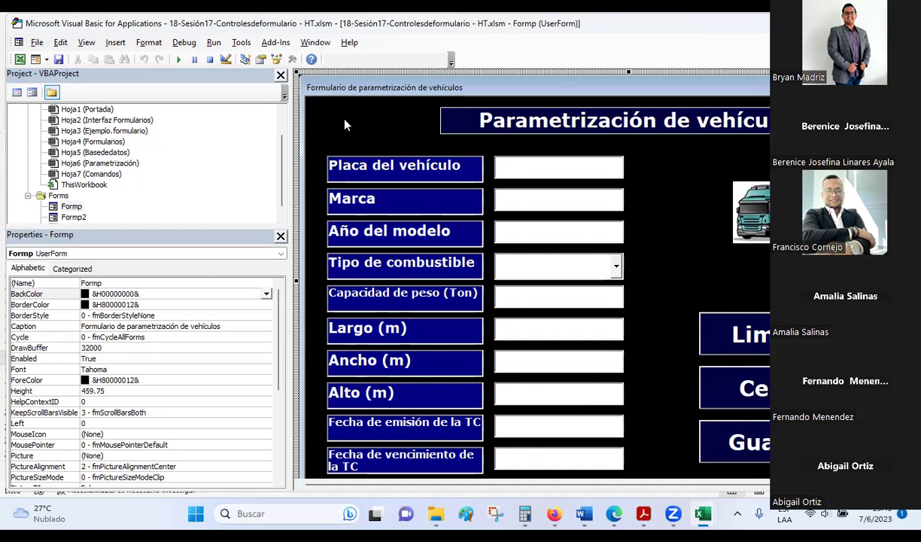
double_click(733, 388)
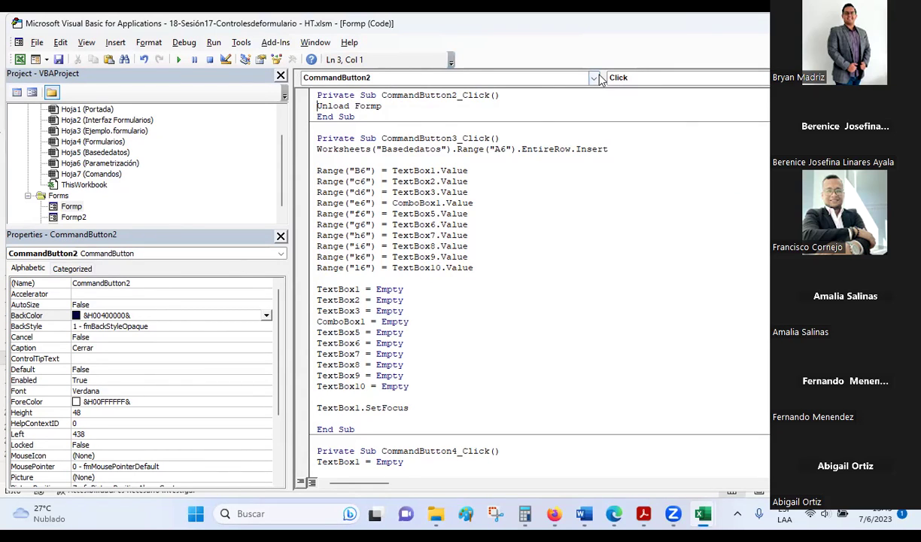
left_click_drag(317, 95, 375, 95)
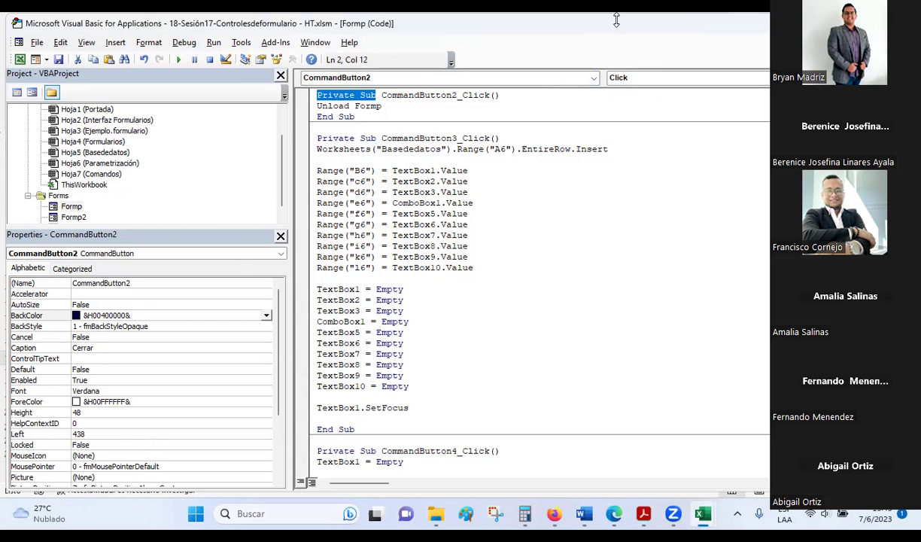
left_click(436, 95)
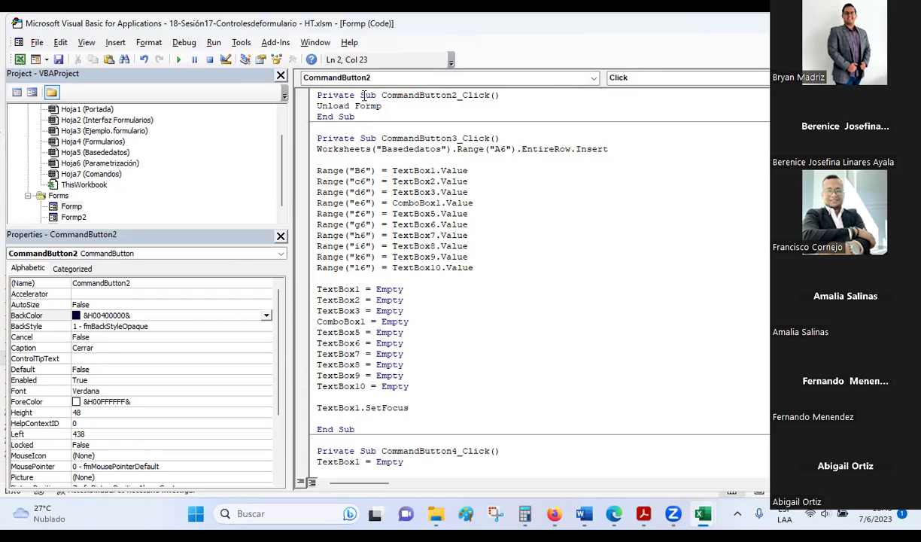
left_click_drag(382, 94, 435, 96)
key("shift+End")
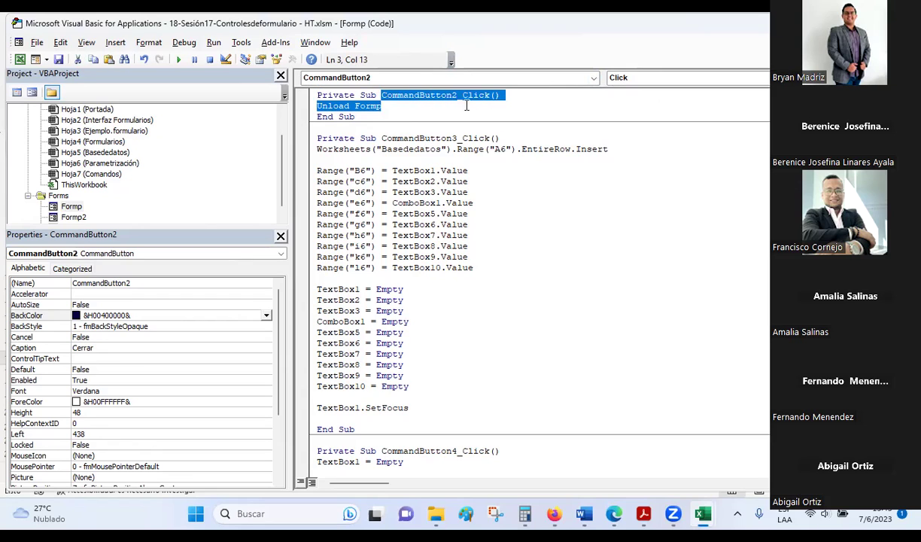
left_click(446, 96)
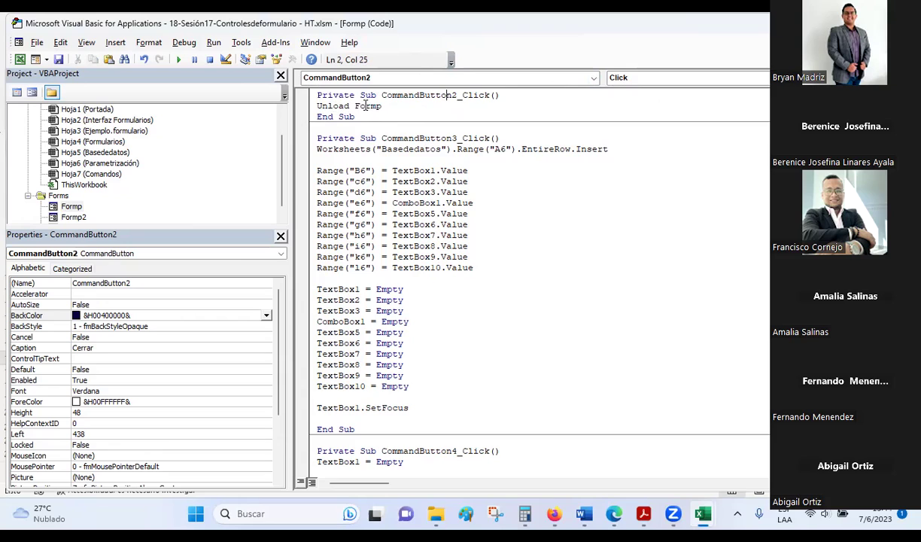
key("Down")
left_click_drag(357, 117, 319, 96)
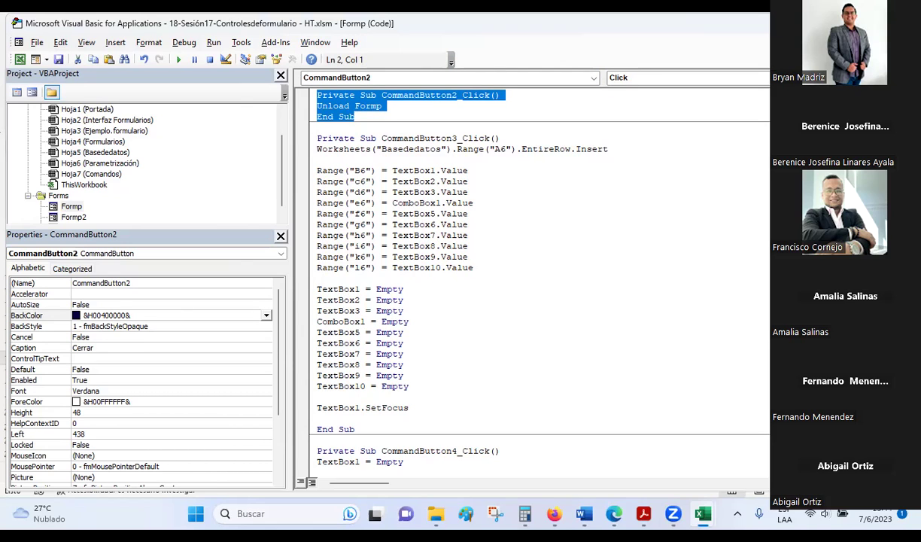
key("alt+Tab")
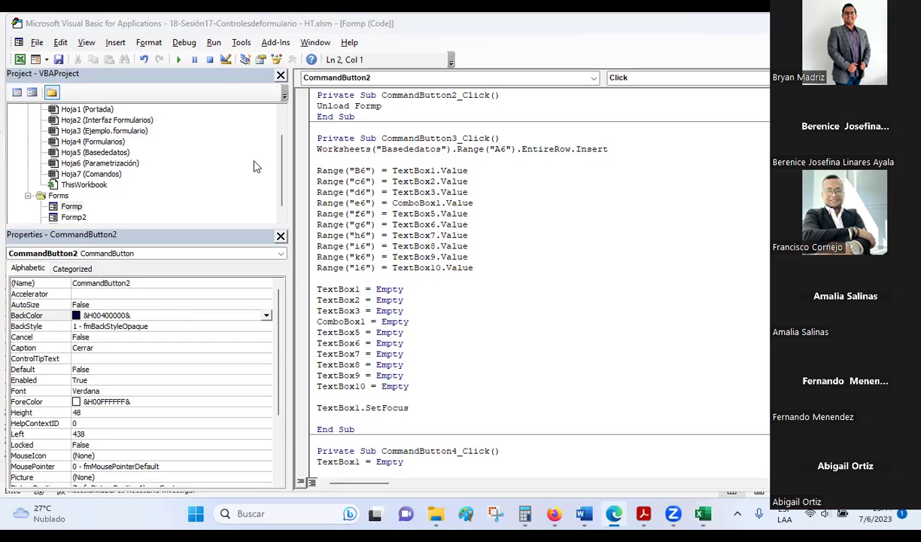
Step: Create a Click procedure for Formp2's Cerrar button
left_click(73, 218)
double_click(74, 217)
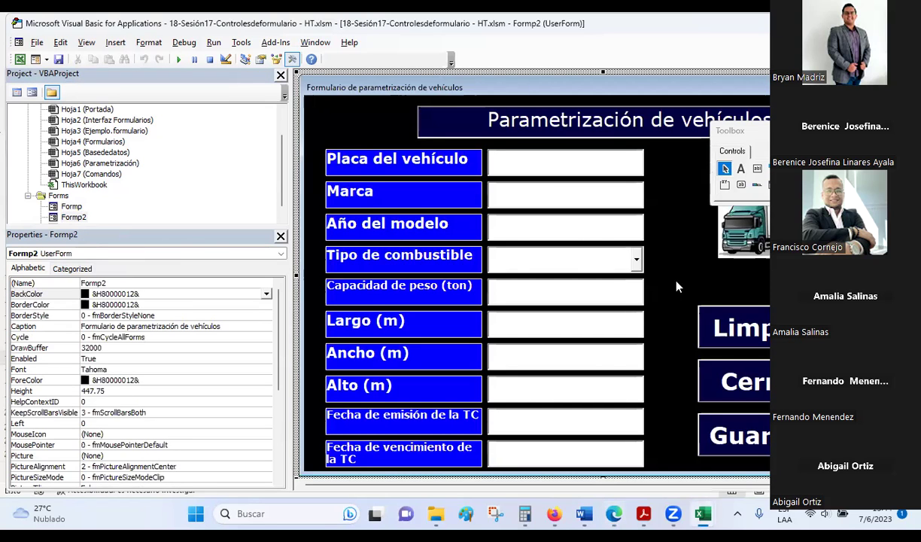
left_click(749, 382)
double_click(749, 382)
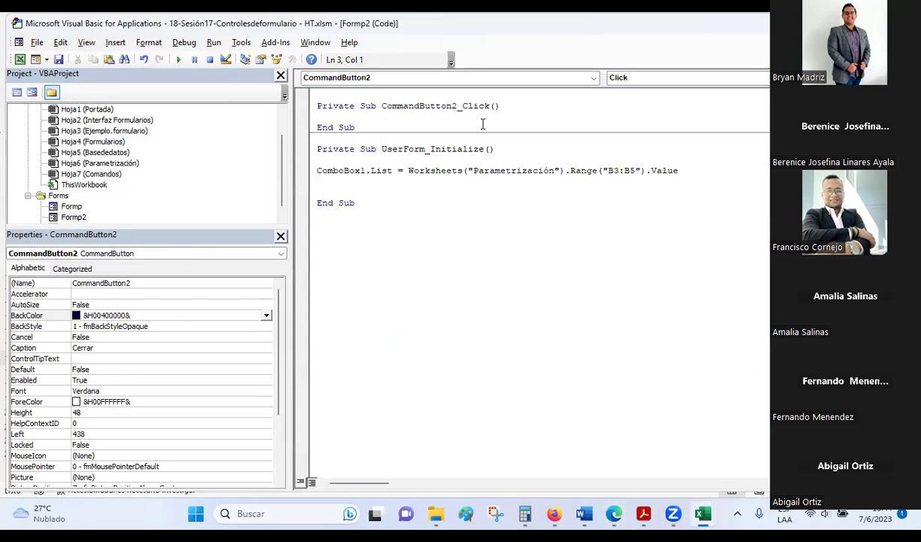
Step: Paste the close code over the stub, change it to Unload Formp2, and save
left_click_drag(317, 105, 374, 128)
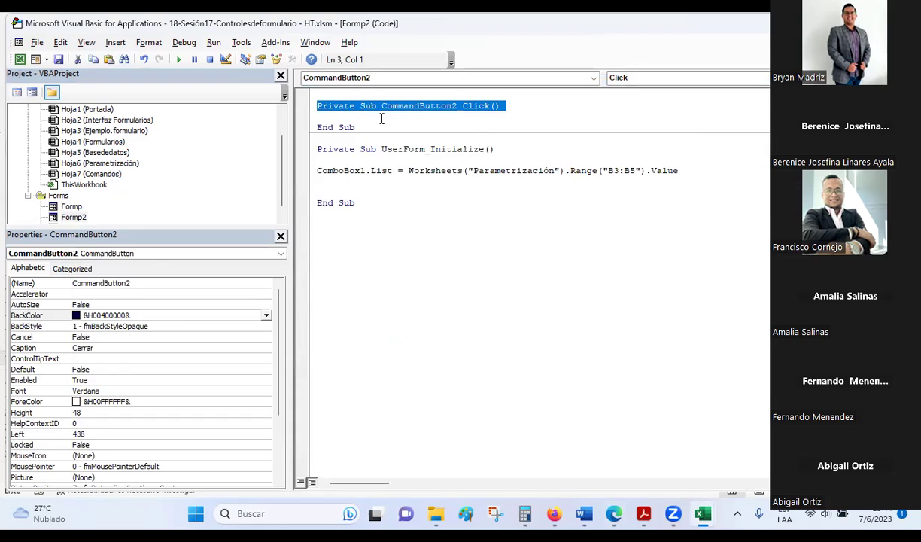
right_click(357, 109)
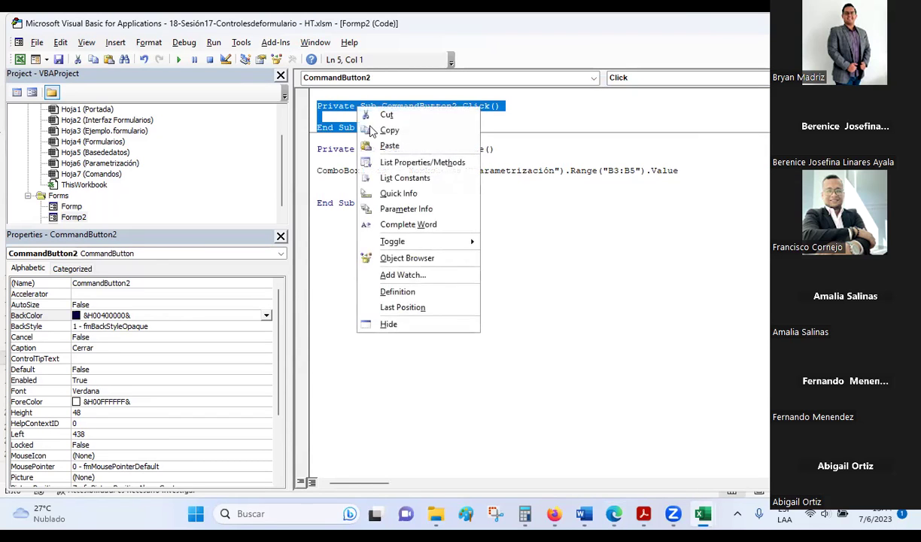
left_click(398, 148)
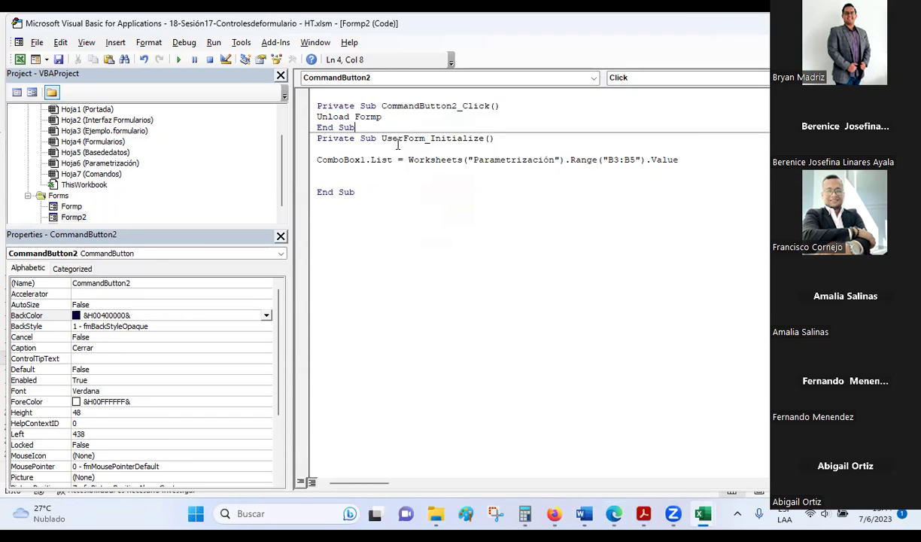
left_click(383, 116)
type("2")
left_click(60, 59)
Step: Run Formp2 and check that its Cerrar button closes the form
left_click(180, 60)
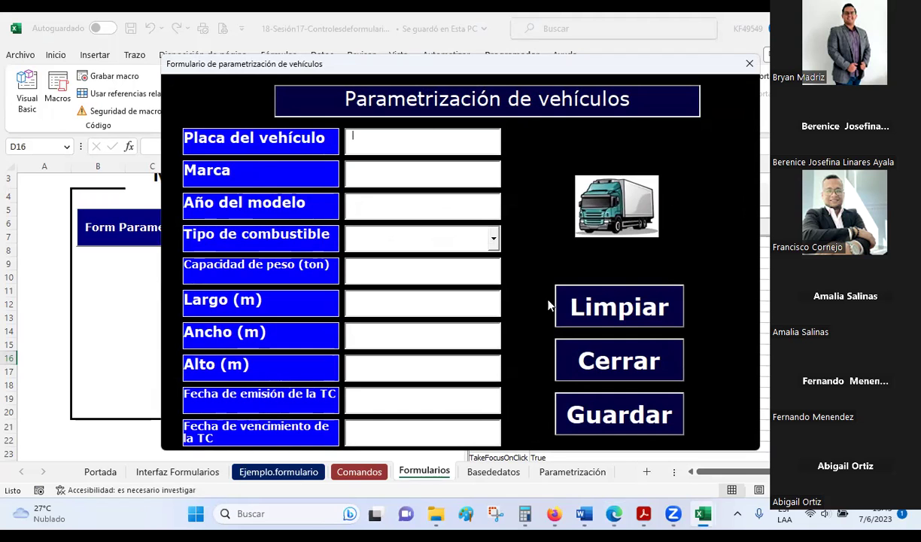
left_click(607, 364)
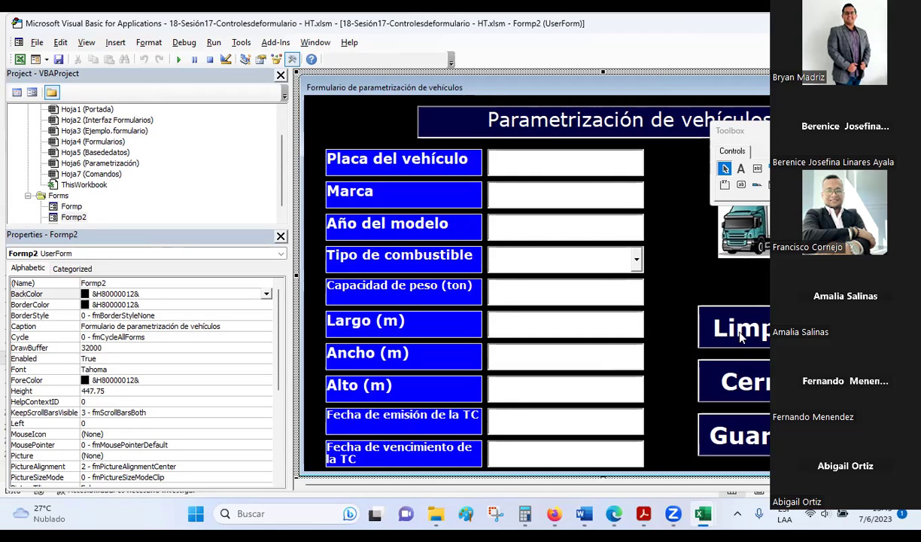
double_click(741, 389)
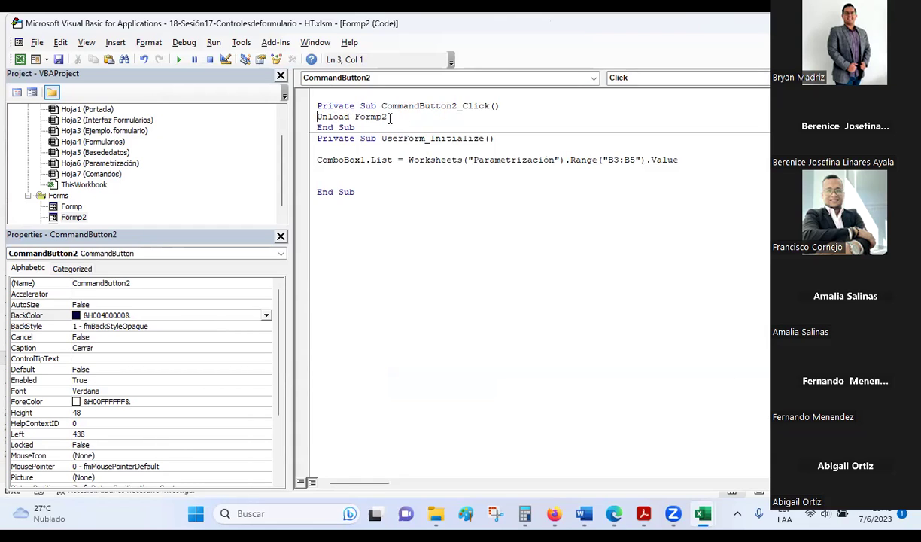
double_click(78, 217)
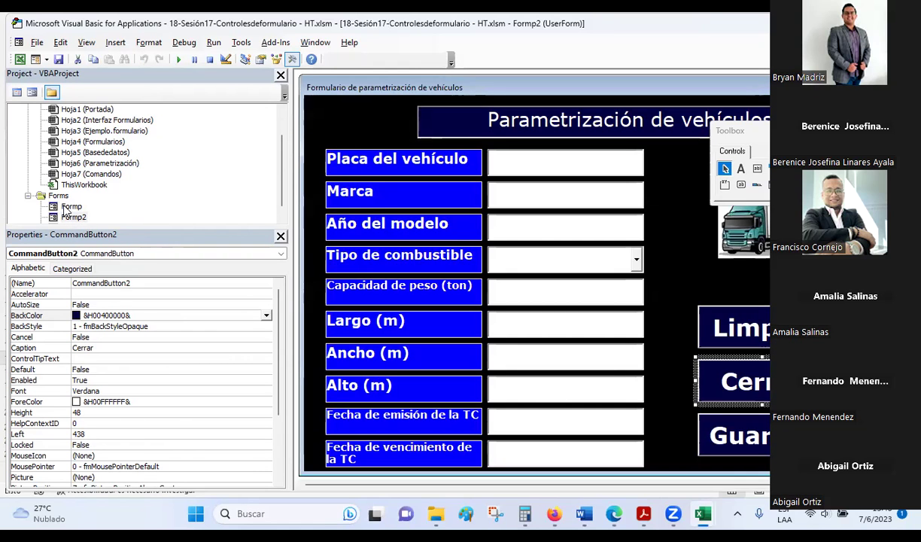
Step: Select the field-clearing procedure behind Formp's Limpiar button
double_click(68, 208)
double_click(727, 320)
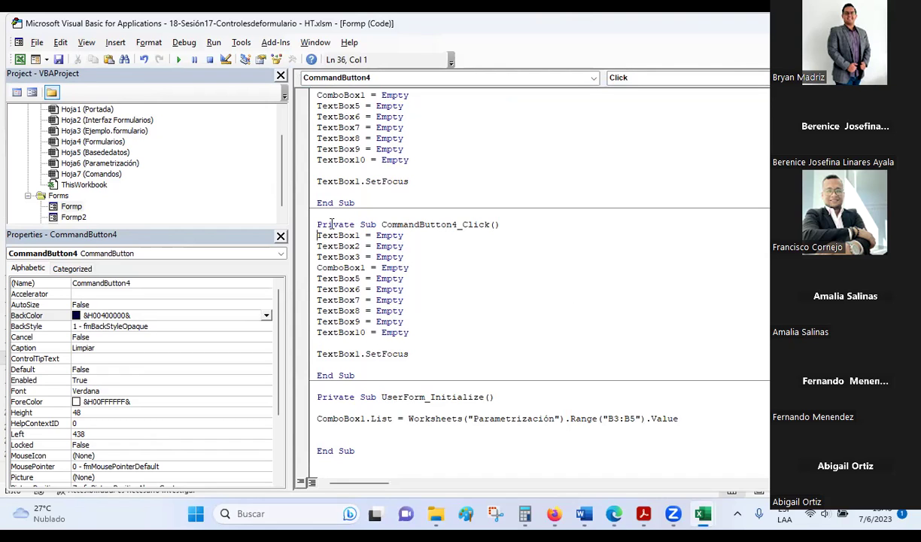
left_click_drag(318, 225, 460, 378)
key("ctrl+c")
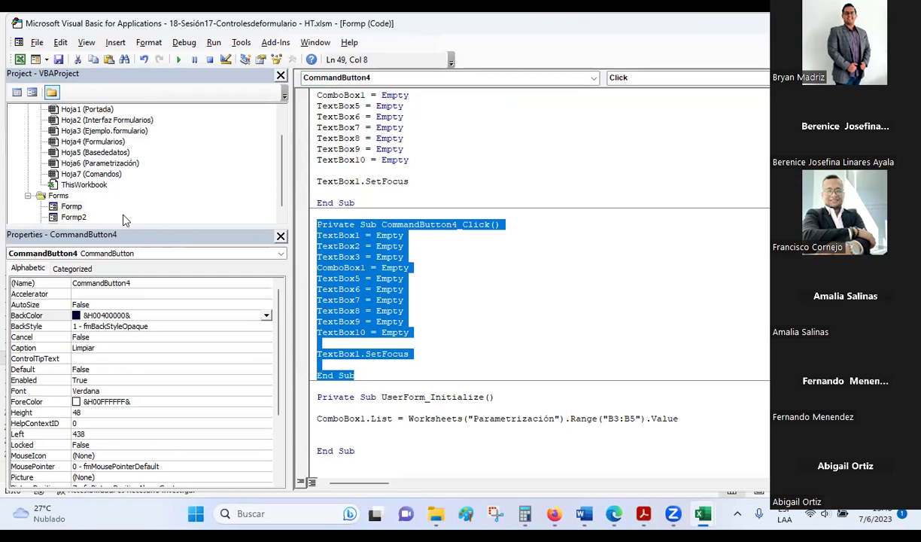
Step: Create CommandButton3_Click for Formp2's Limpiar button and select the empty stub
double_click(73, 217)
left_click(752, 329)
double_click(753, 328)
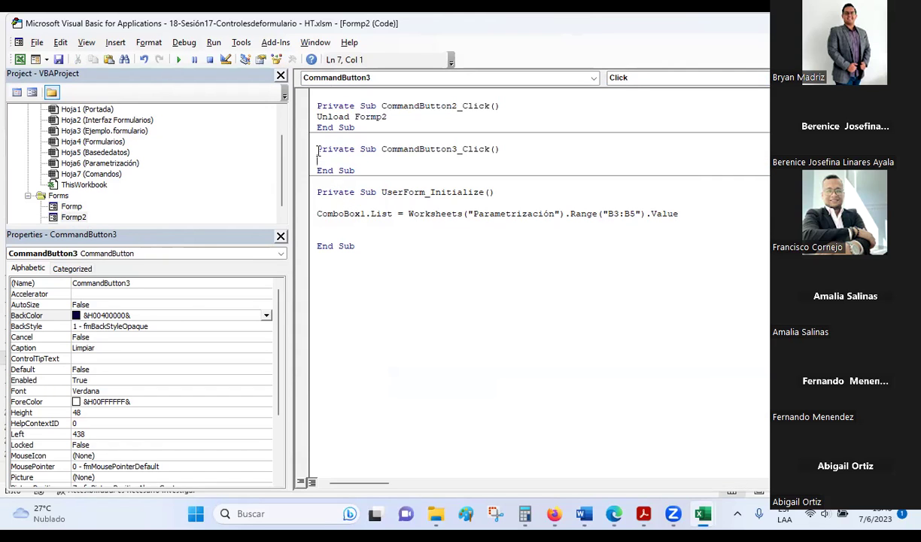
left_click_drag(304, 149, 373, 169)
Step: Paste the clearing code, undo it, and return to Formp2's Limpiar Click code
key("ctrl+v")
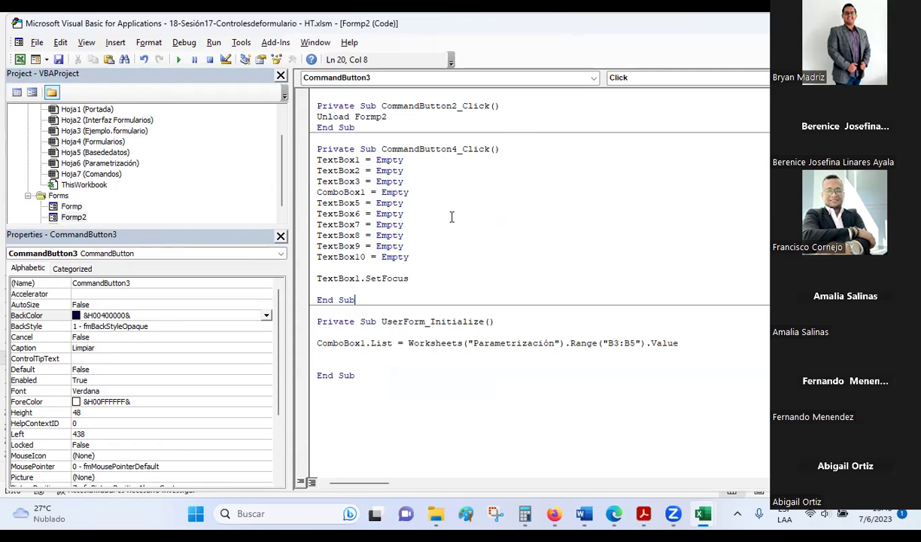
key("ctrl+z")
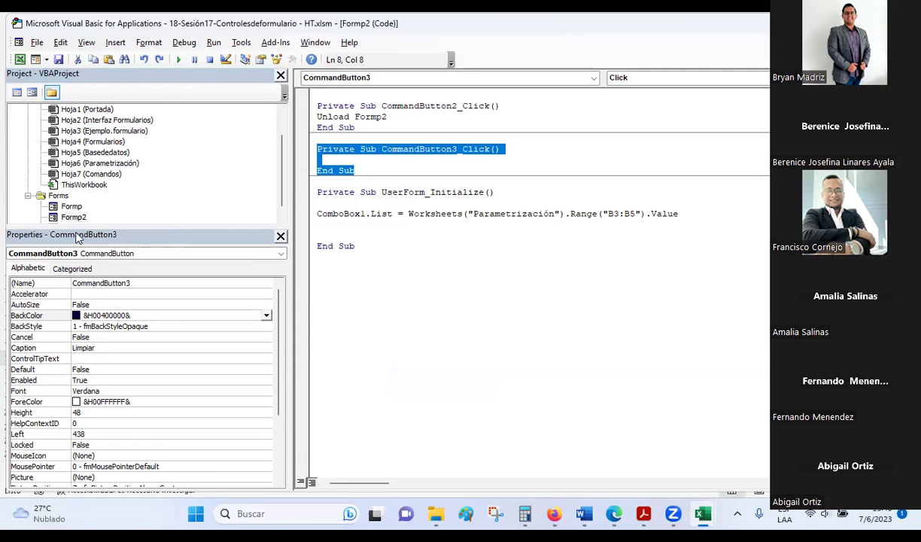
double_click(73, 216)
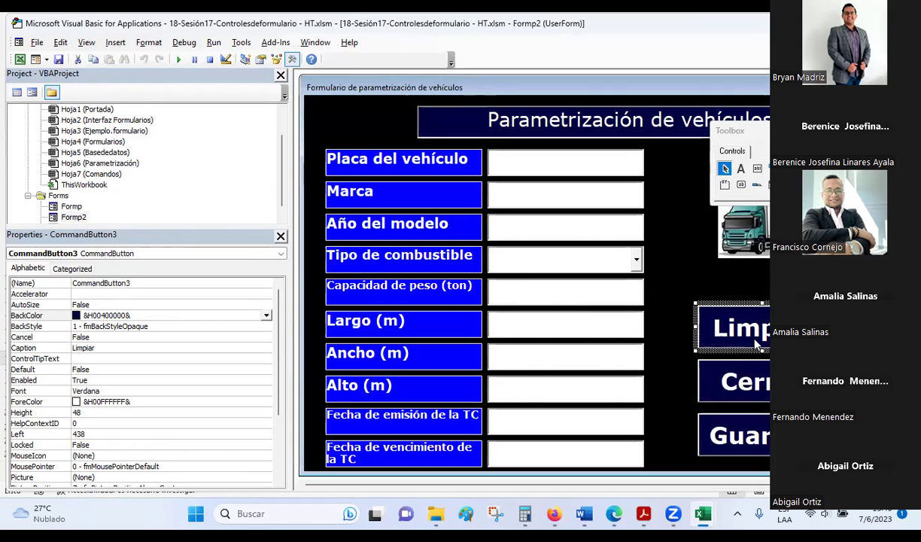
double_click(722, 328)
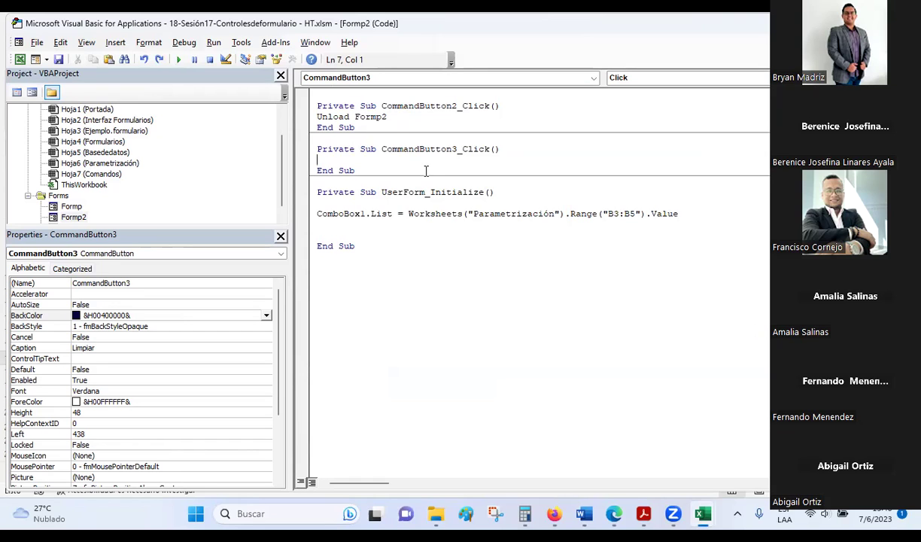
Step: Paste the clearing code over the empty CommandButton3_Click and change the header's button number to 3
left_click(304, 148)
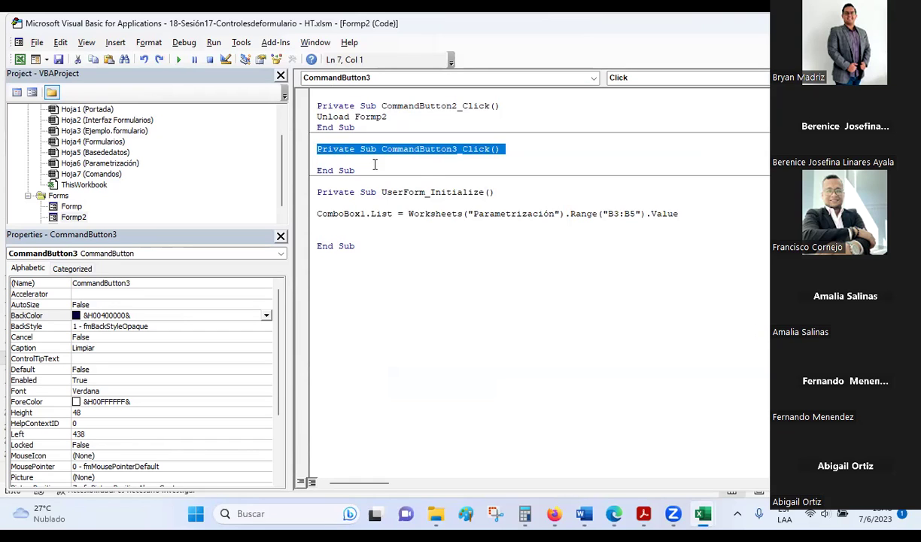
left_click_drag(374, 164, 388, 183)
key("ctrl+v")
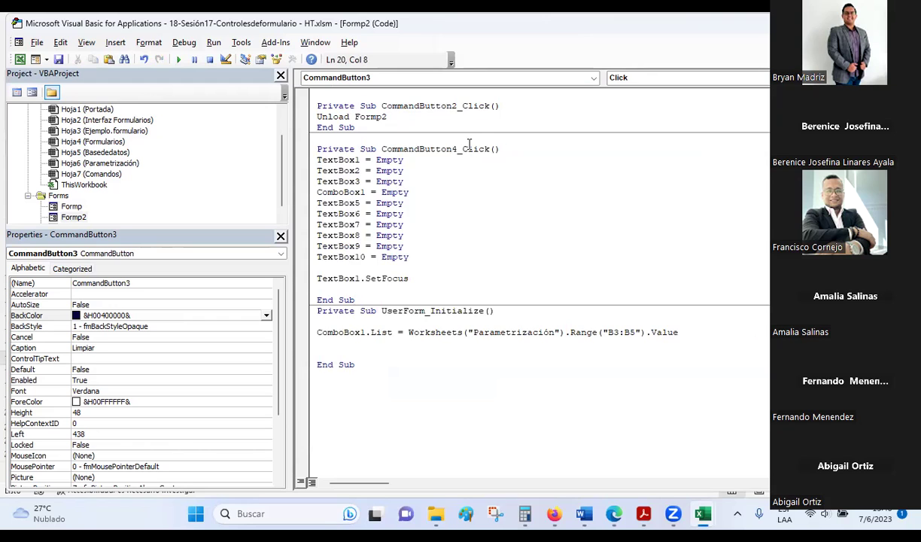
left_click(456, 149)
key("shift+Left")
type("3")
Step: Review the pasted procedure's Click header and TextBox clearing lines
left_click(343, 182)
left_click(349, 256)
left_click(464, 149)
double_click(463, 149)
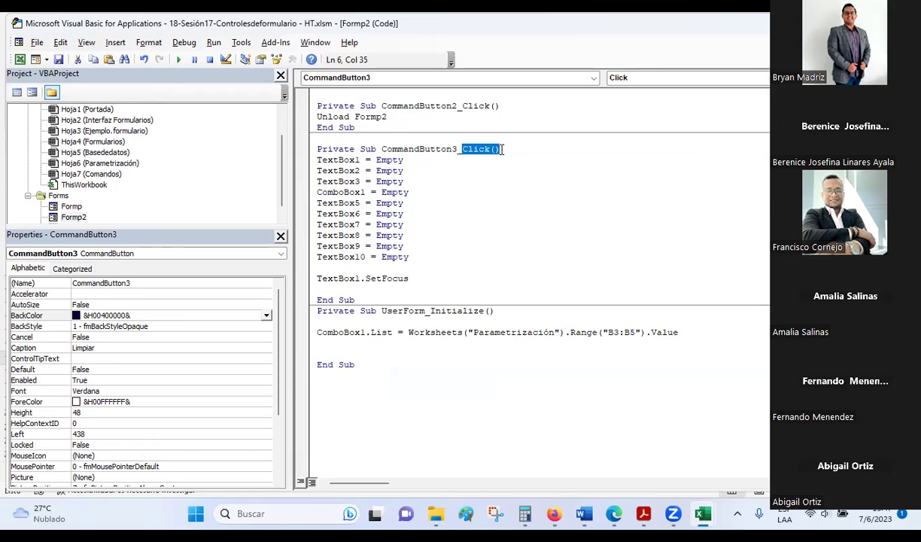
left_click(476, 167)
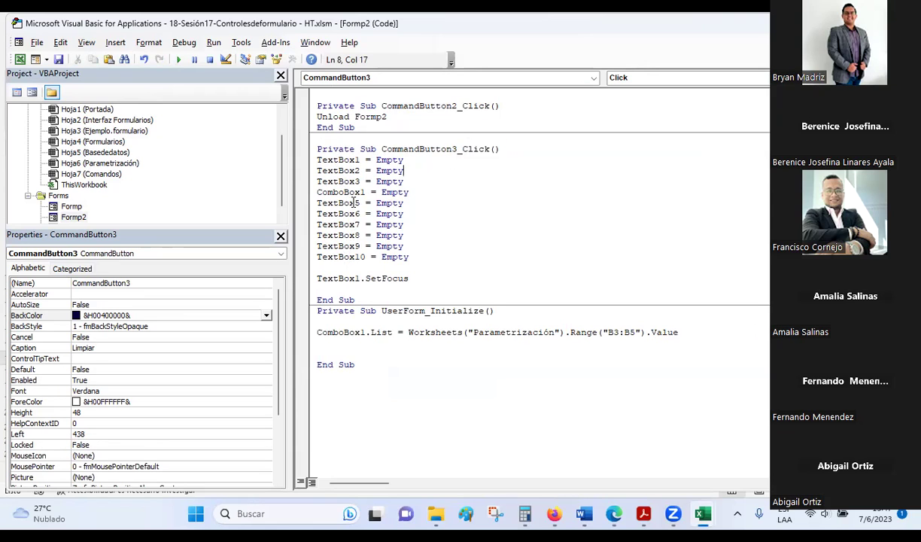
left_click(346, 161)
left_click(383, 161)
left_click(385, 203)
left_click(387, 235)
left_click(388, 246)
Step: Inspect the ComboBox1 line in the clearing code
left_click_drag(317, 192, 365, 192)
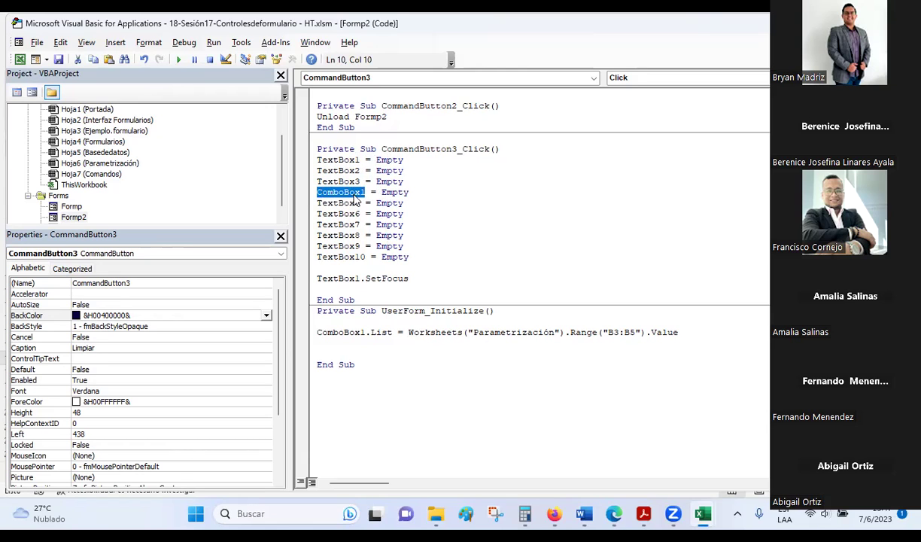
left_click(343, 192)
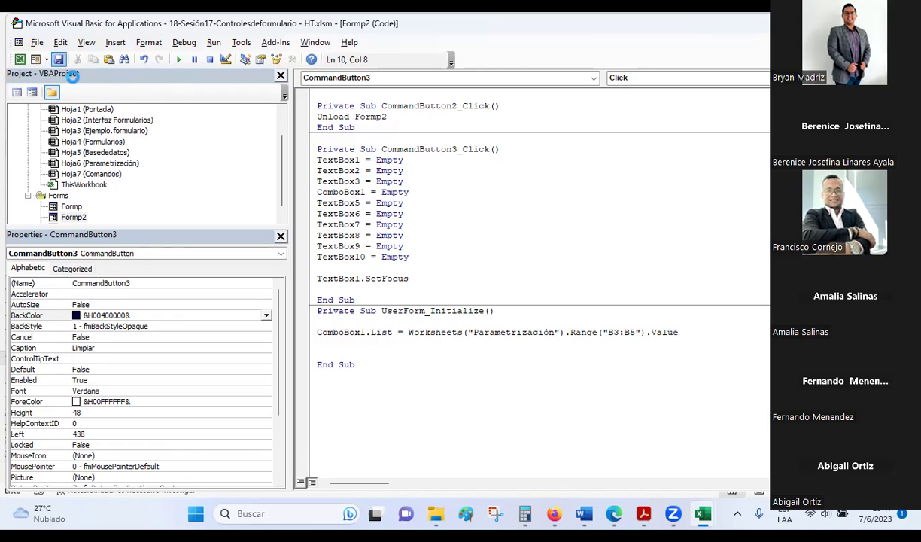
key("Left")
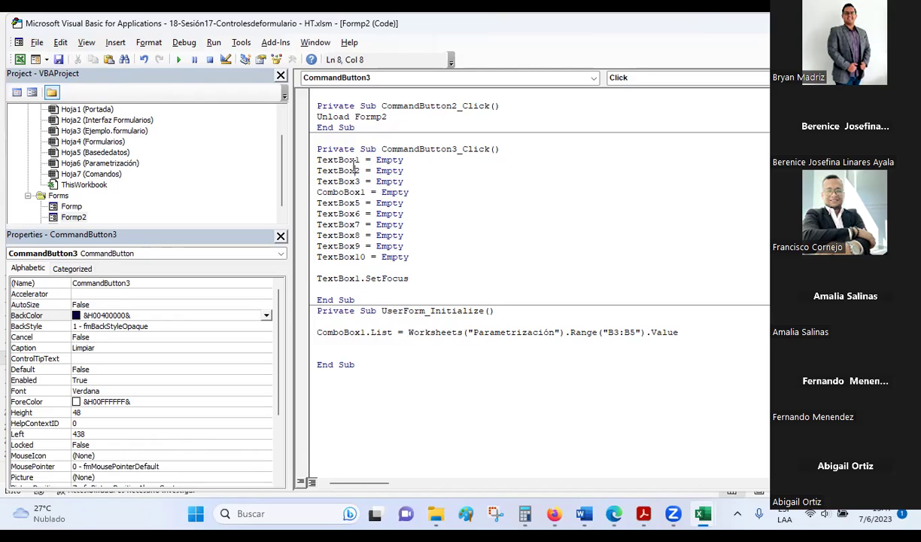
key("Down")
key("Down")
key("Down")
left_click(73, 218)
double_click(73, 218)
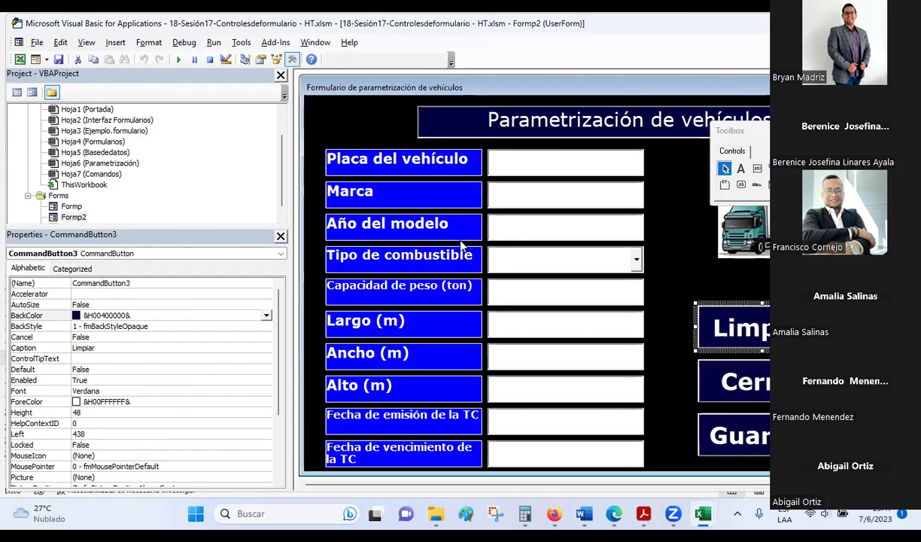
left_click(548, 164)
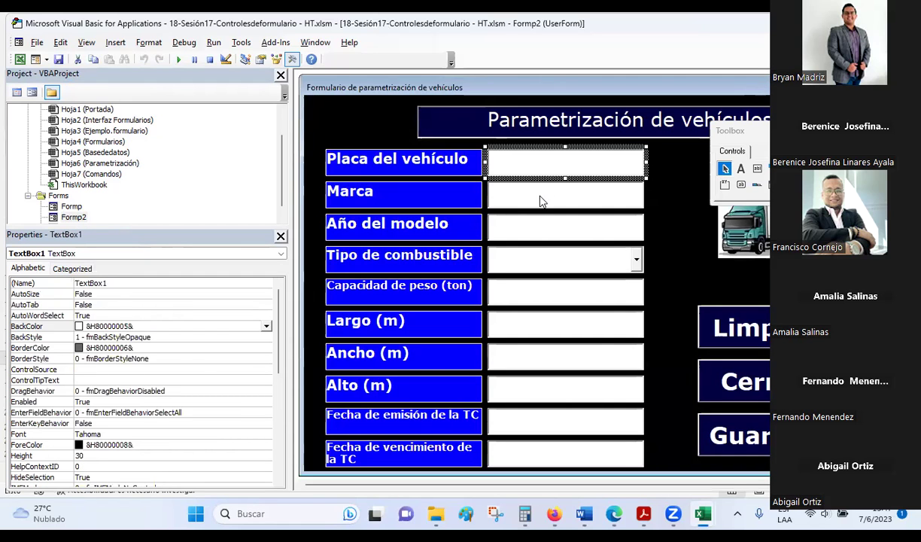
left_click(516, 188)
left_click(536, 236)
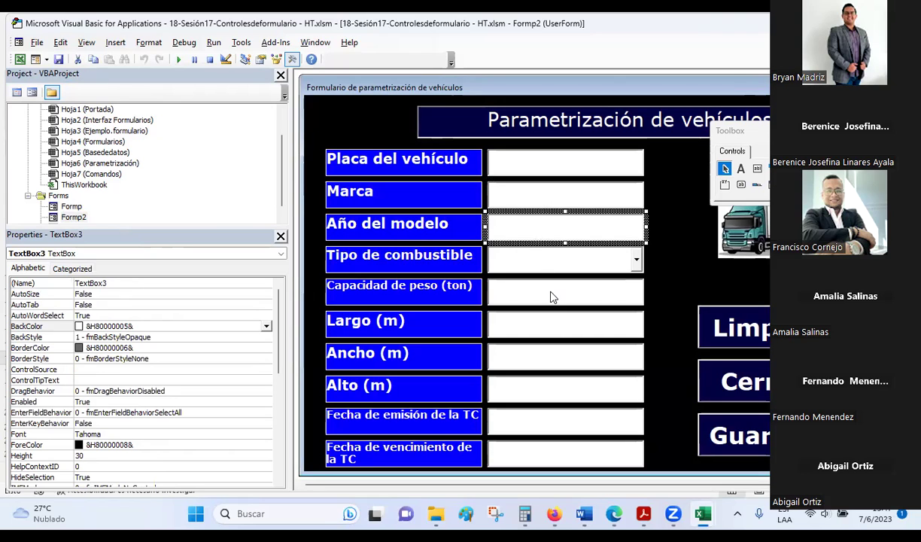
left_click(551, 294)
left_click(554, 327)
left_click(547, 363)
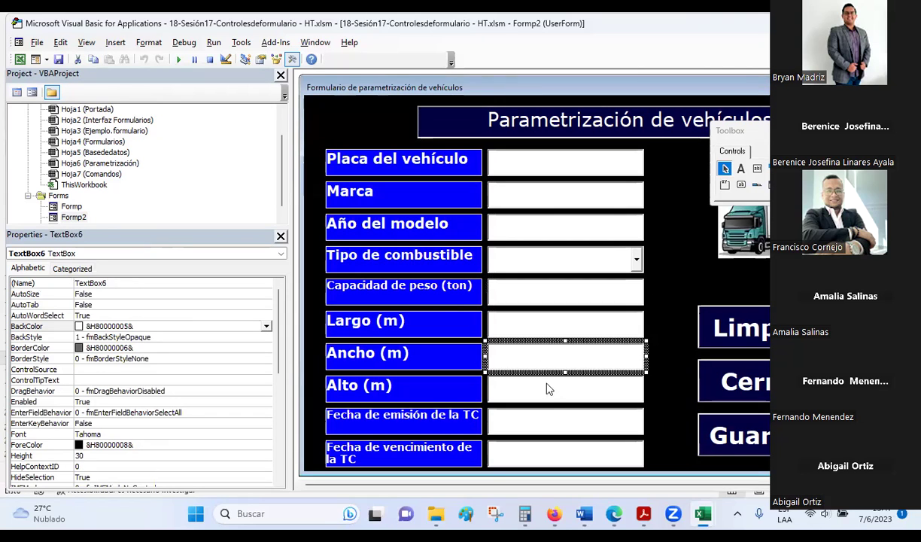
left_click(548, 387)
left_click(519, 417)
left_click(529, 444)
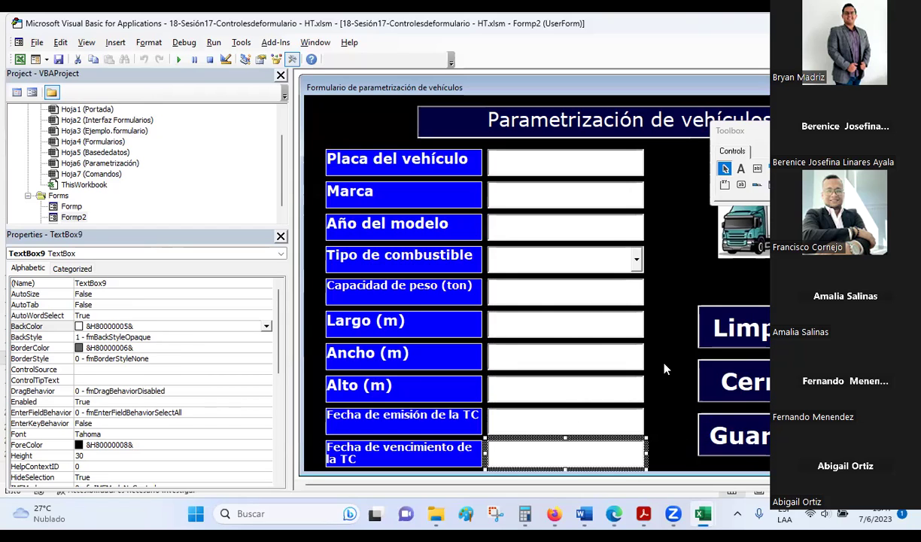
left_click(588, 300)
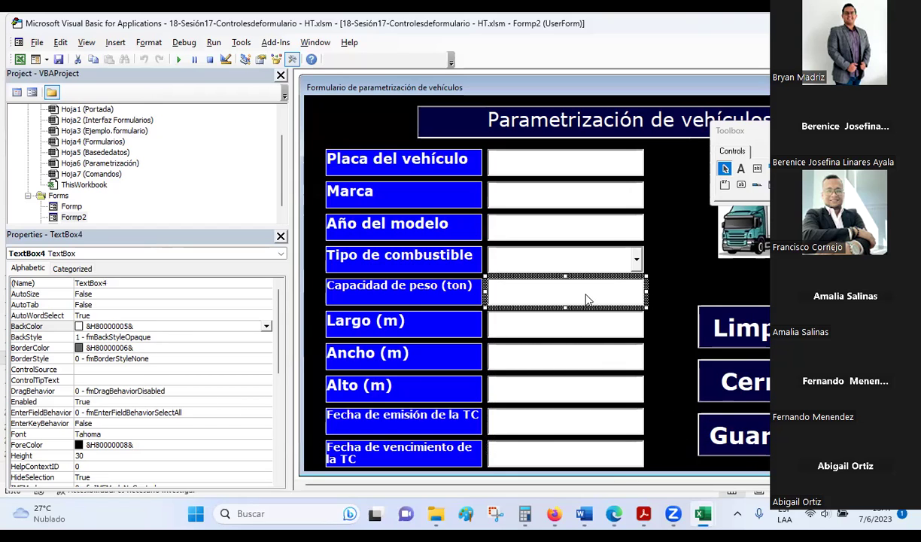
left_click(587, 332)
left_click(584, 359)
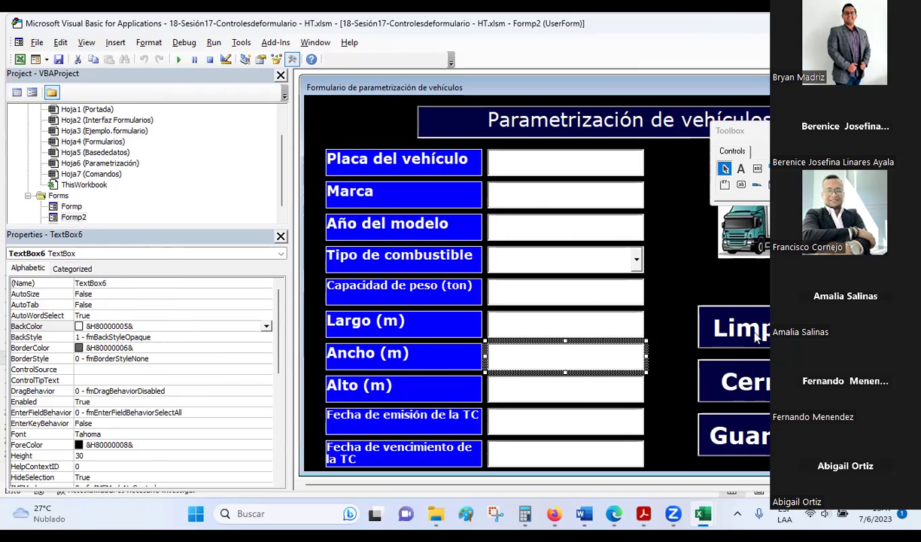
double_click(757, 337)
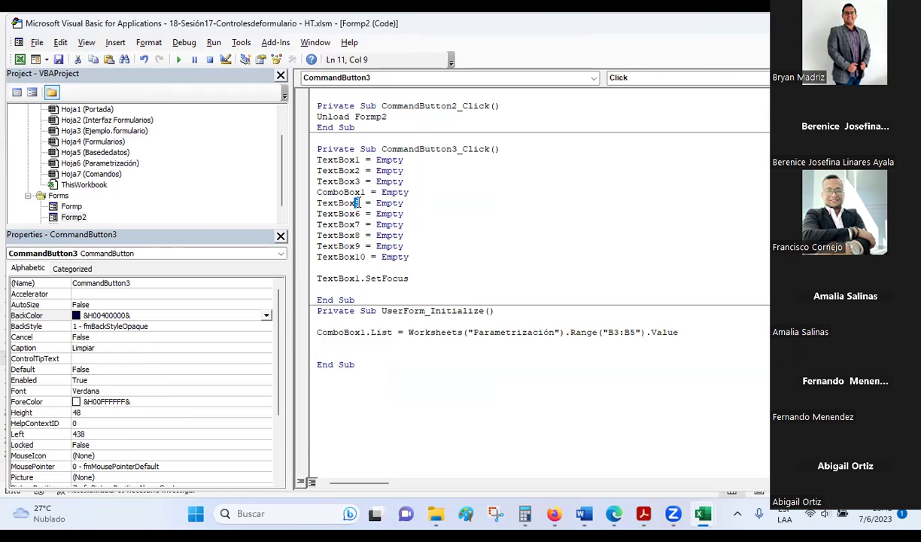
Step: Renumber the clearing lines to TextBox4 through TextBox9, replacing TextBox10 with TextBox9
key("BackSpace")
type("4")
key("Down")
type("6")
key("Down")
key("BackSpace")
type("7")
key("Down")
key("BackSpace")
type("8")
left_click_drag(354, 256, 364, 257)
type("9")
Step: Check the CommandButton3_Click header of the Limpiar procedure
left_click(460, 229)
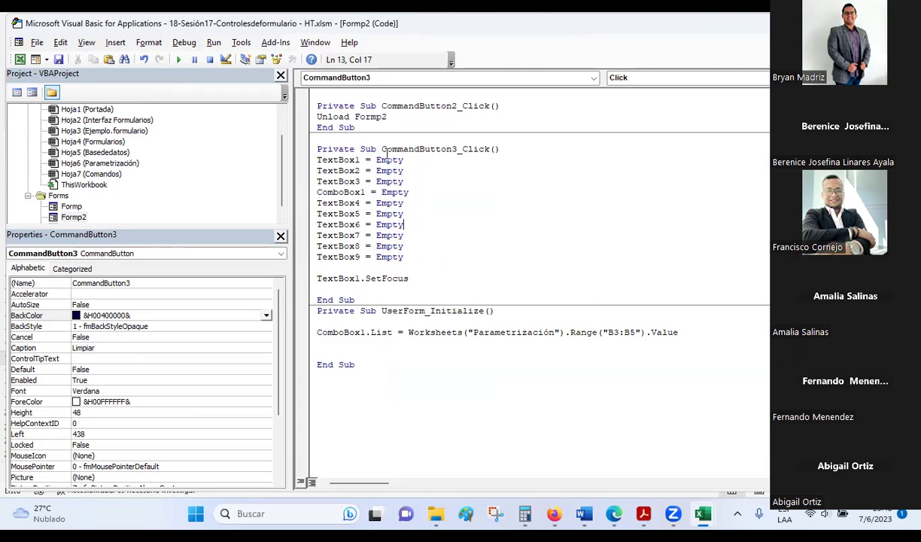
left_click_drag(383, 149, 455, 148)
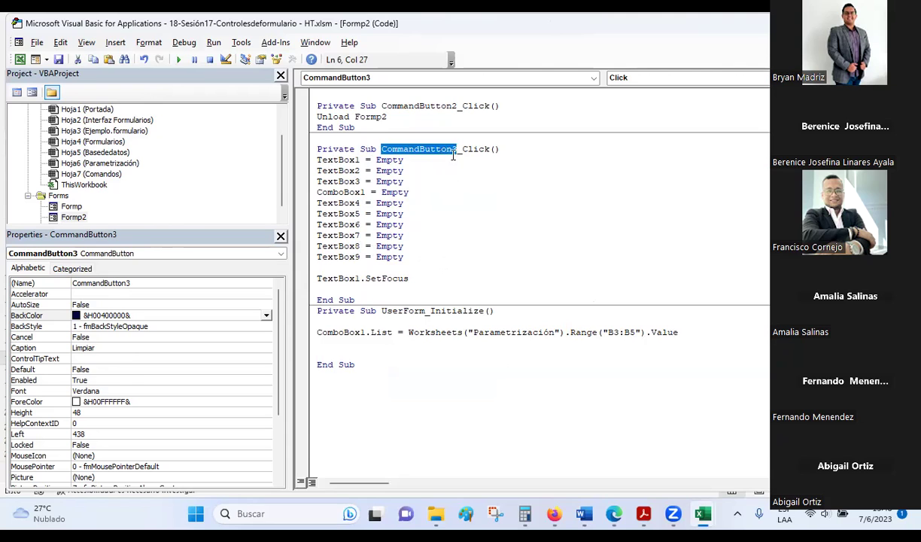
key("Down")
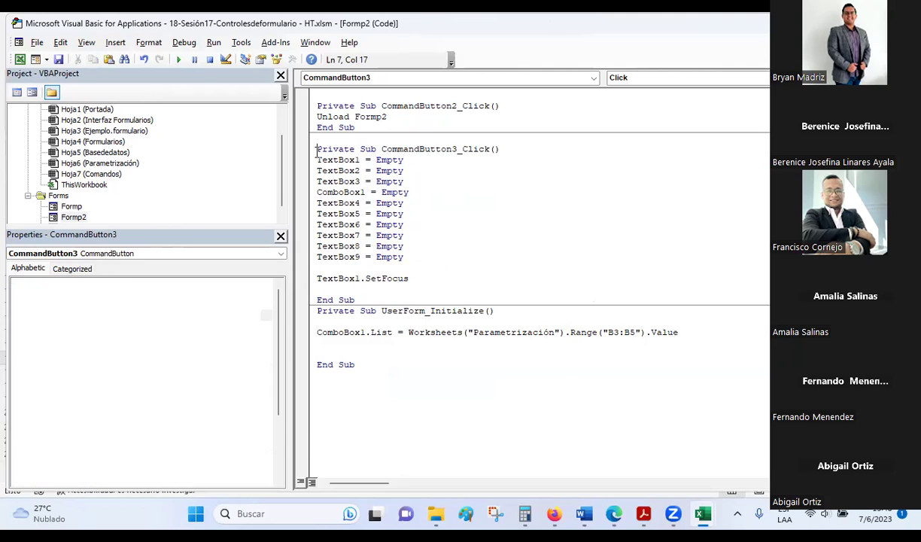
left_click_drag(317, 149, 412, 295)
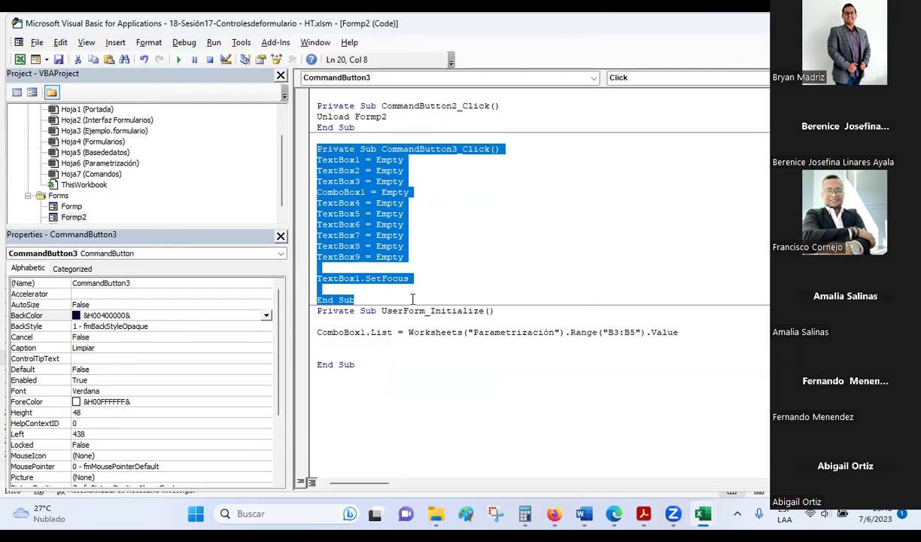
left_click(450, 194)
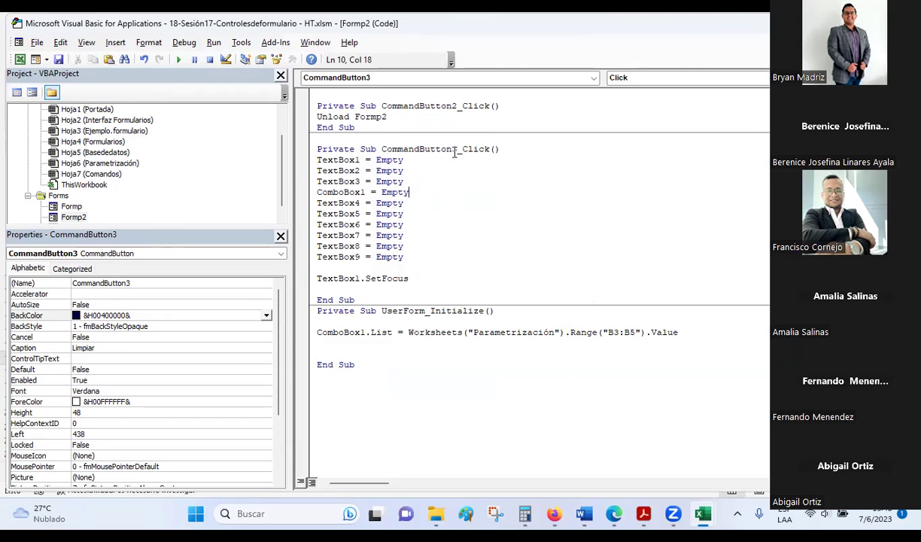
left_click(453, 149)
key("shift+Right")
left_click(482, 170)
Step: Review the text box lines in the clearing code
left_click(353, 192)
left_click(349, 203)
left_click(349, 214)
key("Down")
key("Down")
key("Down")
key("Right")
left_click_drag(310, 193, 336, 193)
left_click(342, 225)
key("Left")
left_click(338, 235)
left_click(371, 190)
left_click(348, 279)
Step: Review the list of emptied fields and save the code
left_click_drag(386, 161, 400, 257)
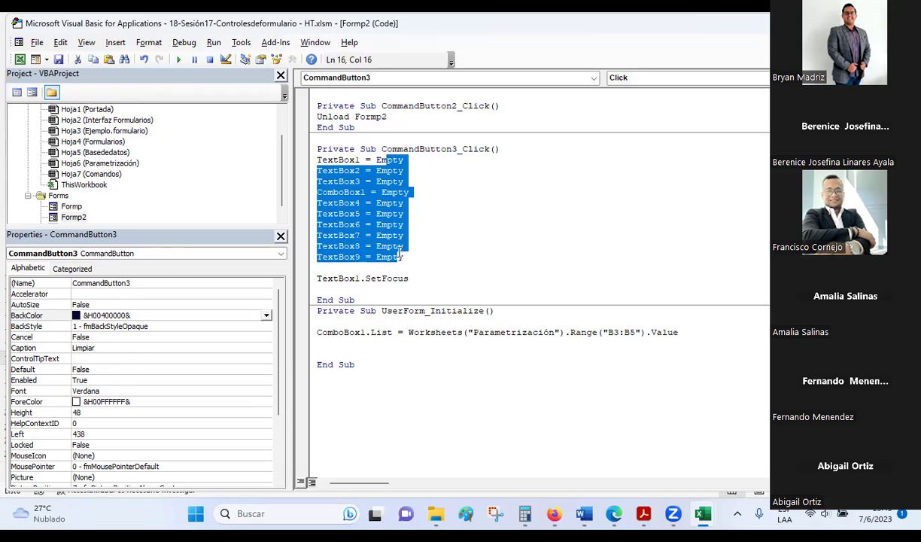
left_click(406, 278)
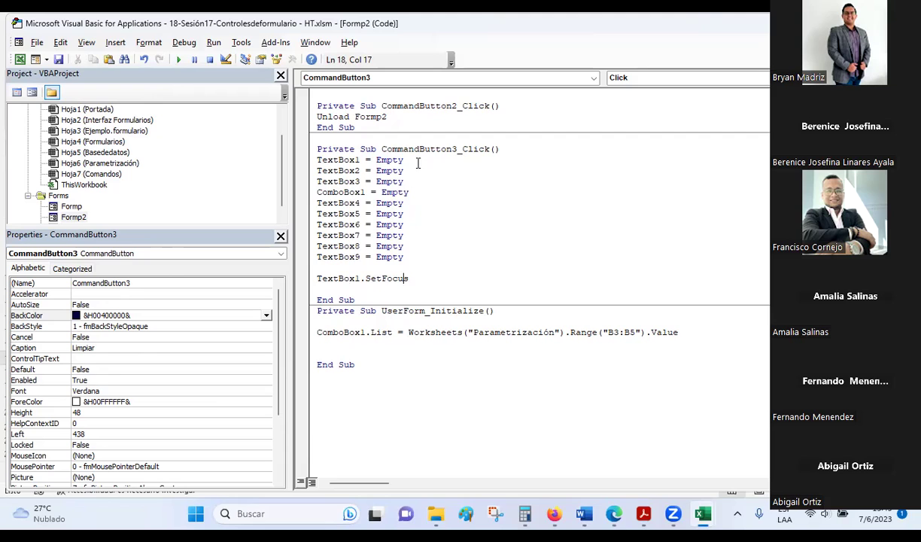
left_click_drag(414, 150, 435, 150)
left_click(385, 170)
left_click(58, 60)
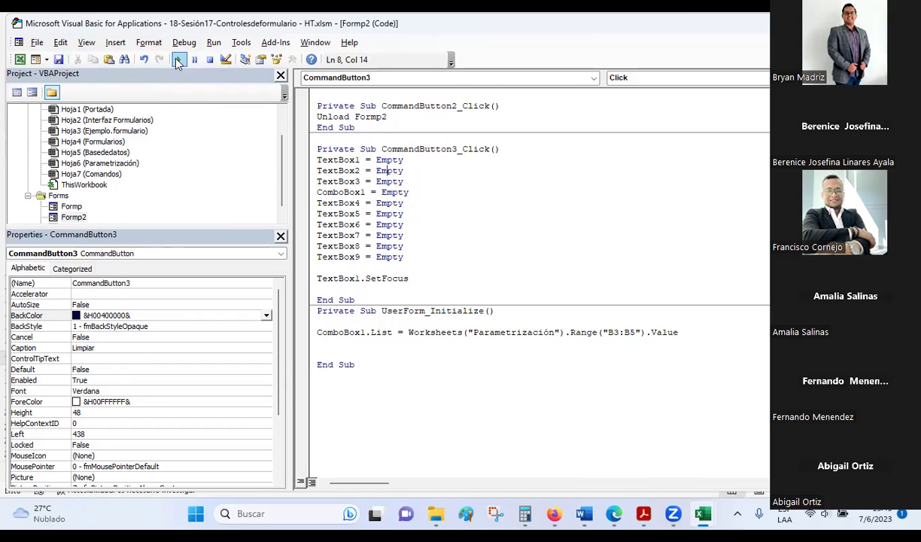
Step: Run Formp2 and enter test data: plate 12323, fuel Diesel, weight capacity 12, length 12
left_click(179, 59)
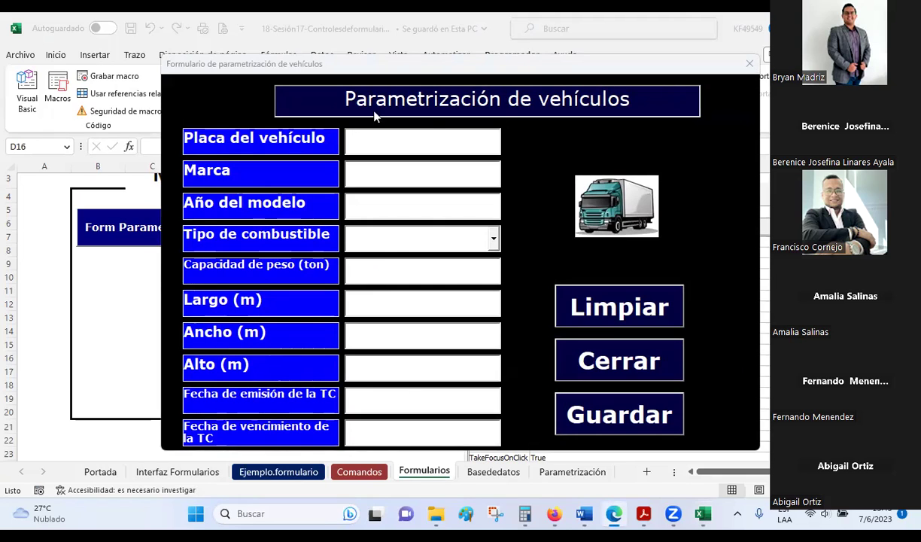
left_click(416, 138)
type("123")
type("23")
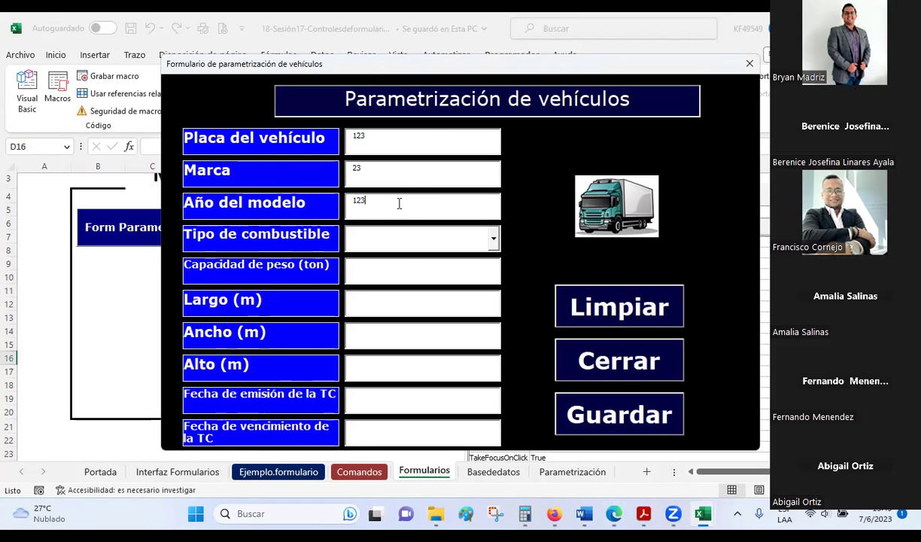
left_click(492, 239)
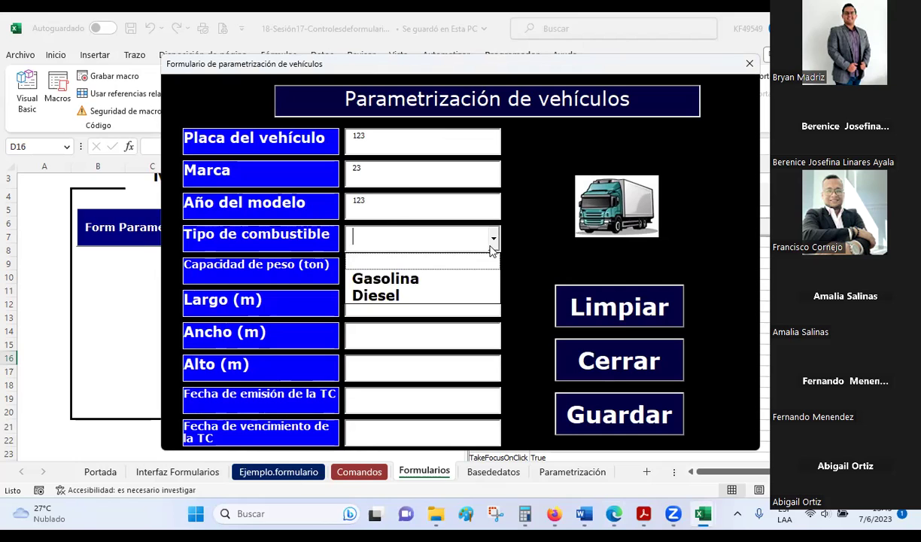
left_click(384, 293)
left_click(376, 278)
type("12")
left_click(383, 297)
type("12")
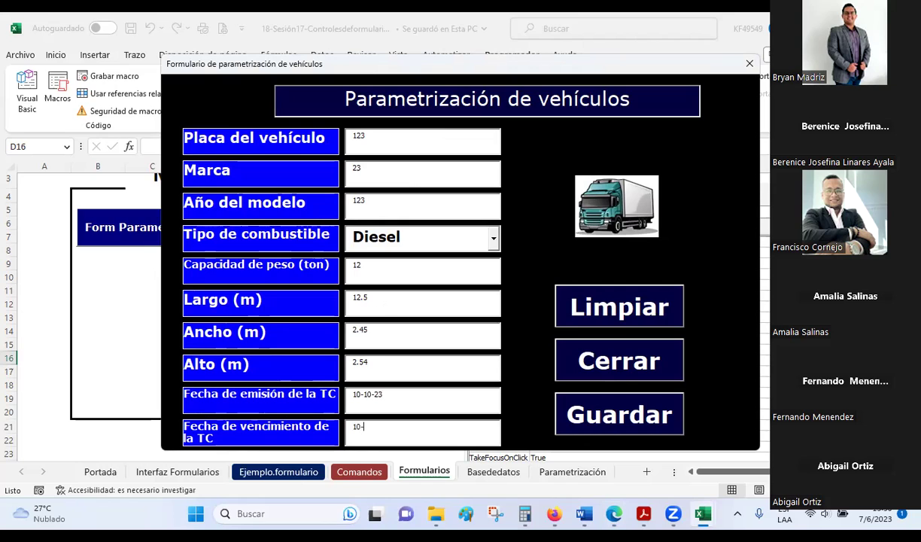
Step: Clear the fields with Limpiar, type 123 in Placa, then close the form with Cerrar
left_click(596, 309)
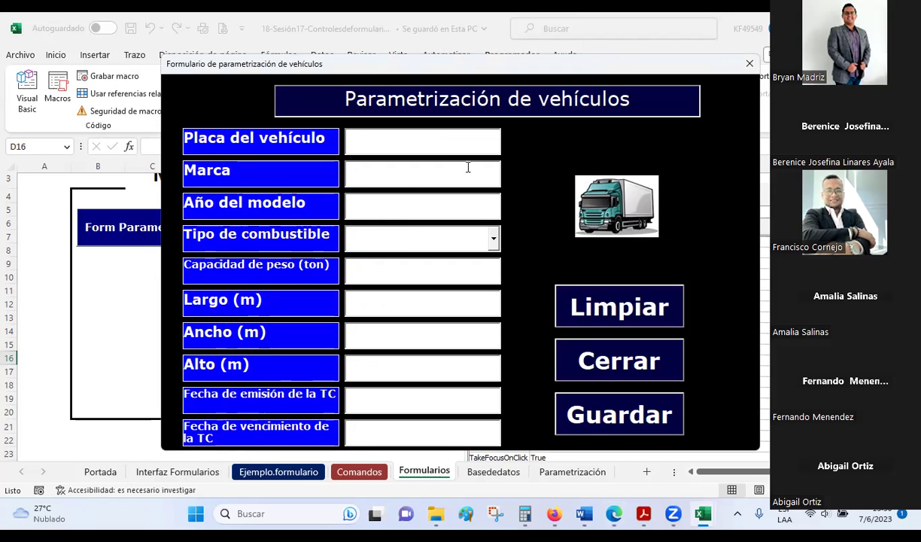
left_click(409, 164)
left_click(404, 206)
left_click(386, 149)
type("123")
key("Tab")
left_click(647, 364)
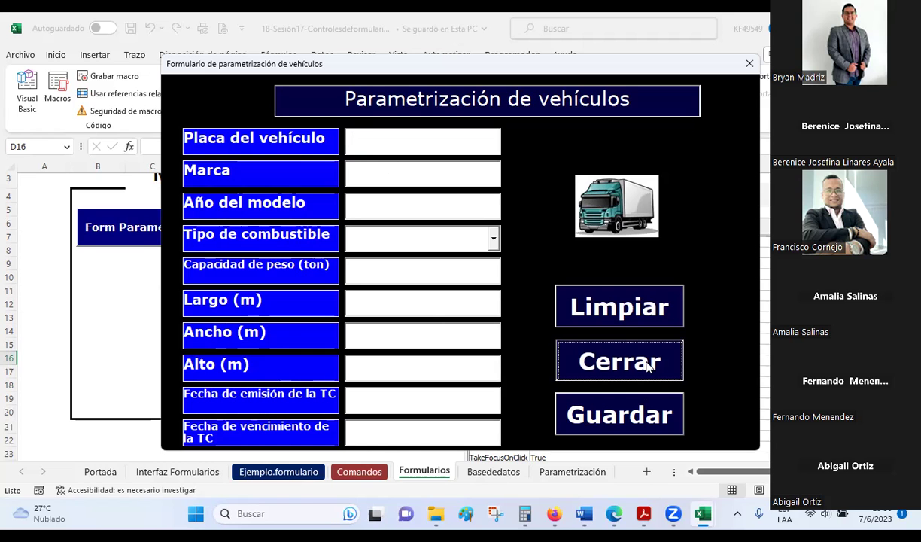
left_click(504, 167)
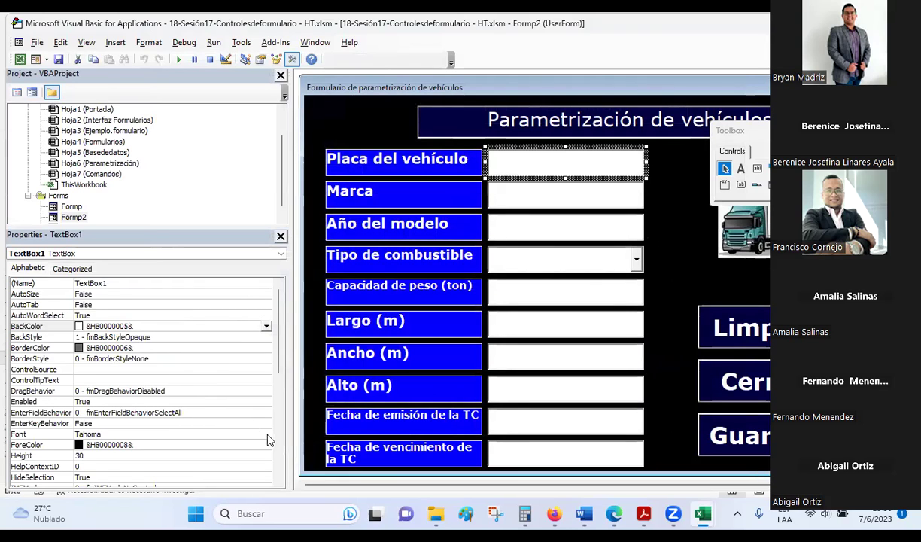
Step: Set the Placa del vehículo text box font to Verdana, bold, size 16
scroll(269, 440, "down", 8)
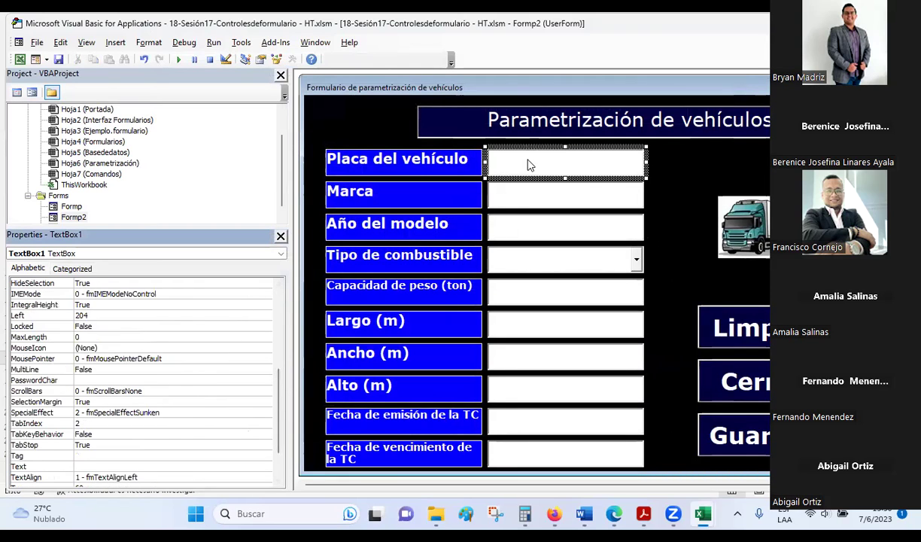
left_click(529, 166)
left_click(263, 434)
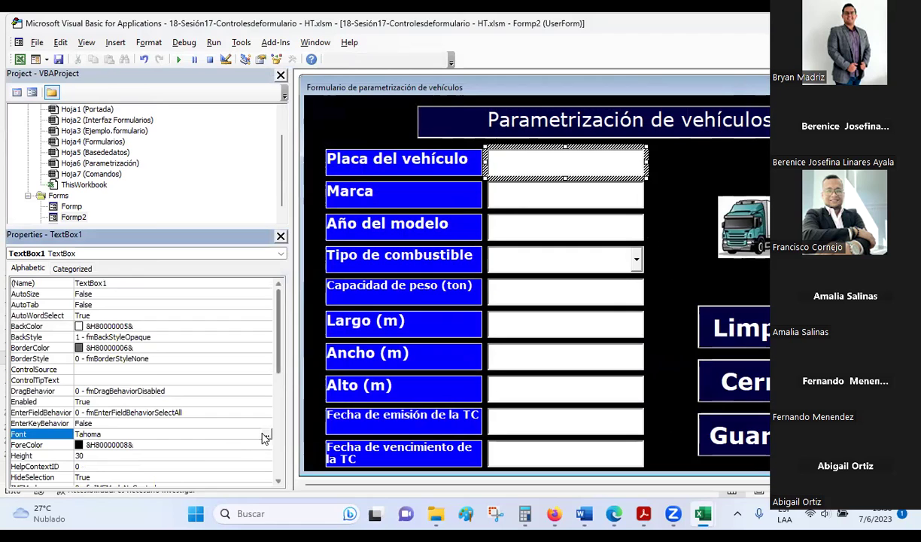
left_click(264, 434)
type("v")
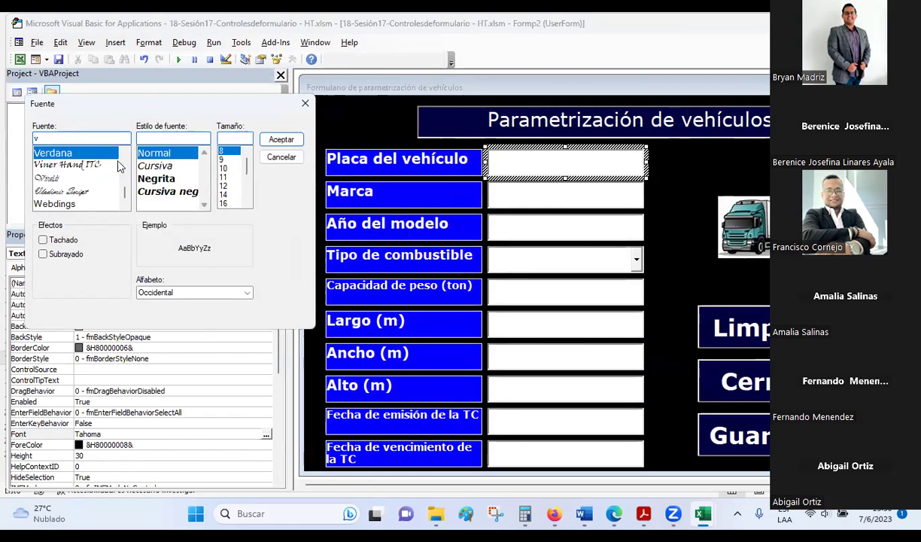
left_click(156, 178)
left_click(224, 203)
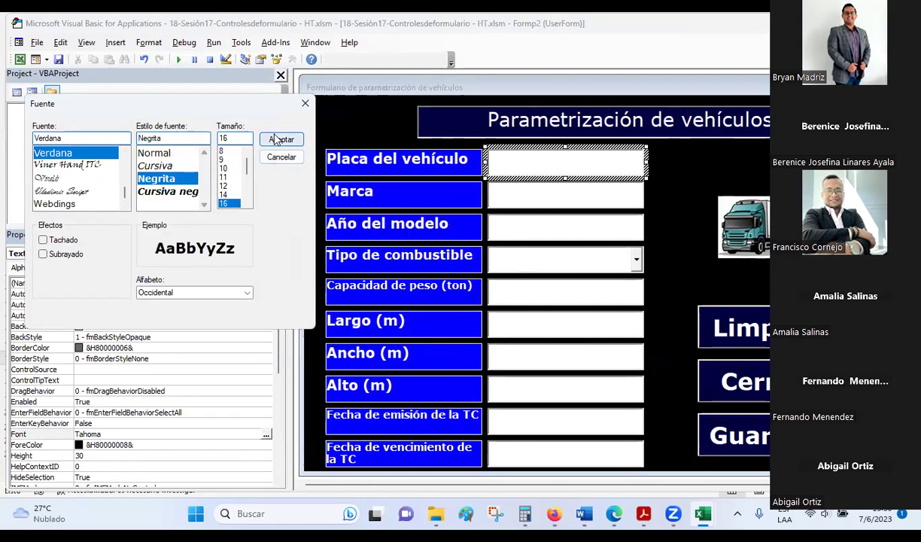
left_click(280, 139)
Step: Set the Marca text box font to Verdana, bold, size 16
left_click(489, 197)
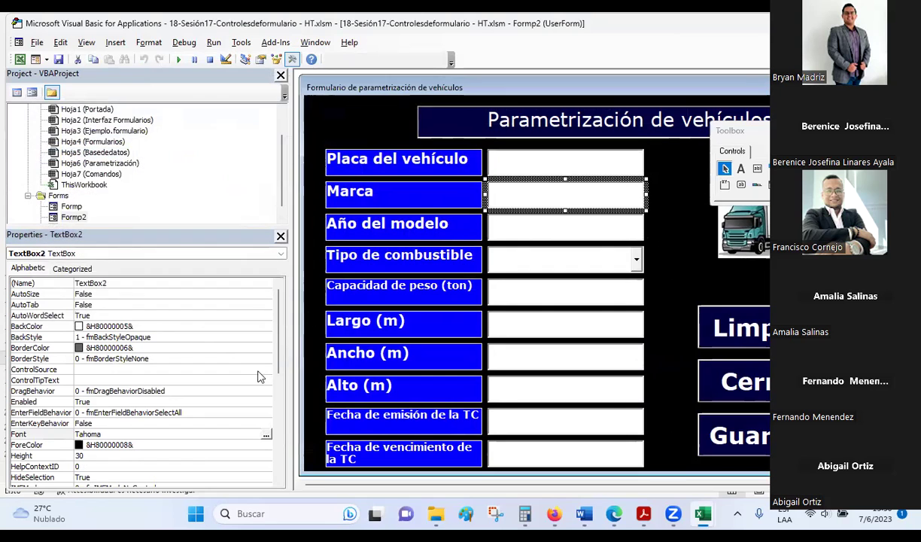
left_click(265, 434)
left_click(266, 435)
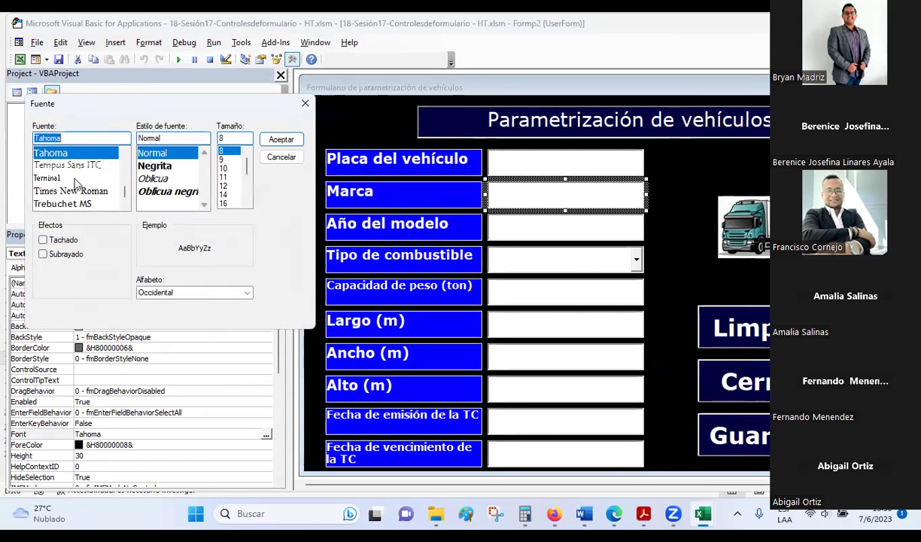
type("ver")
key("Tab")
key("Tab")
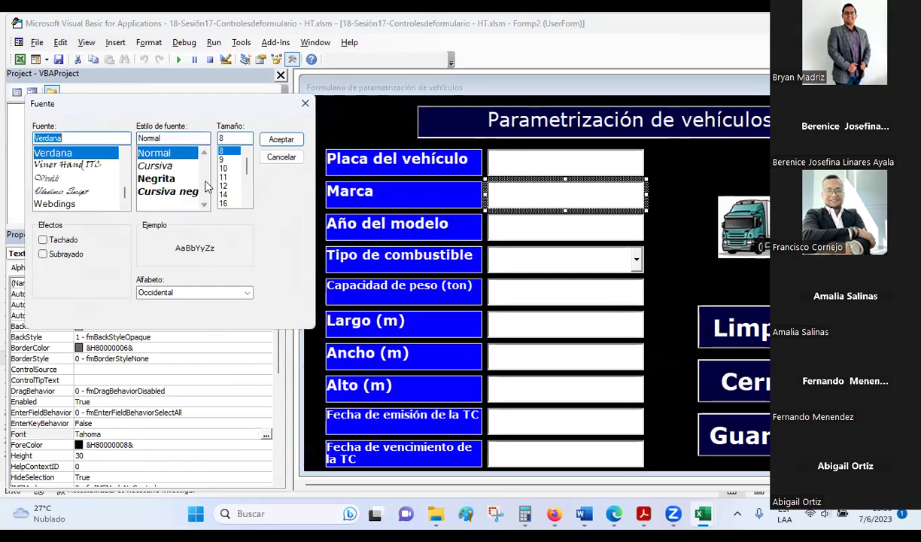
left_click(226, 204)
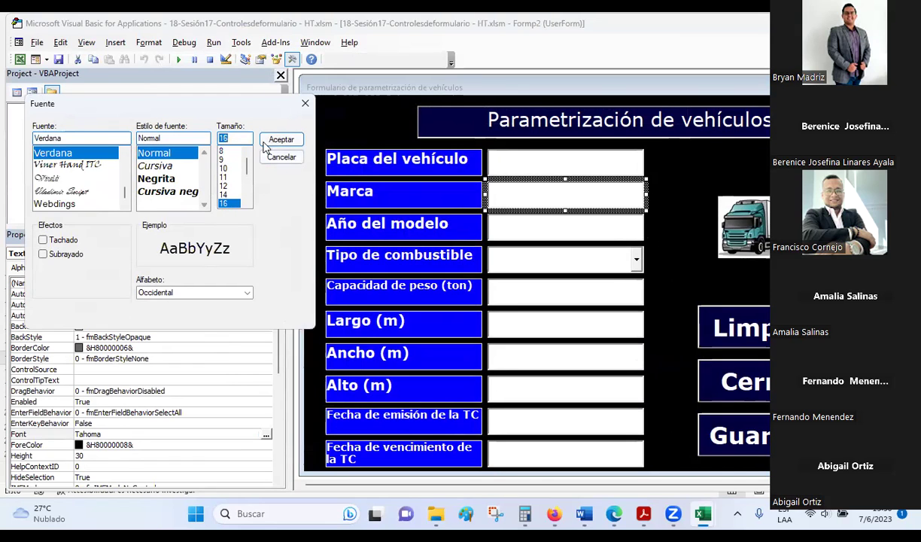
left_click(156, 178)
left_click(282, 142)
Step: Set the Año del modelo text box font to Verdana, bold, size 16
left_click(514, 229)
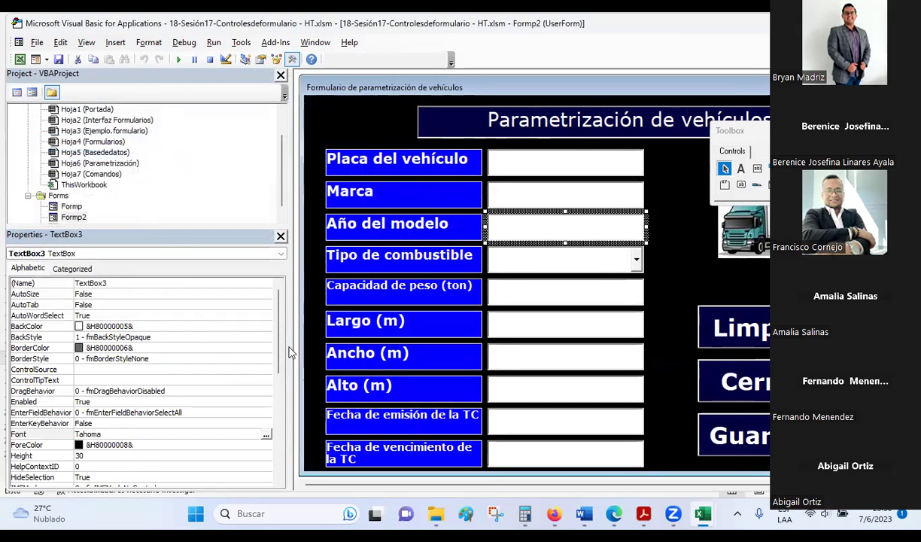
left_click(264, 432)
type("ver")
left_click(54, 153)
left_click(156, 178)
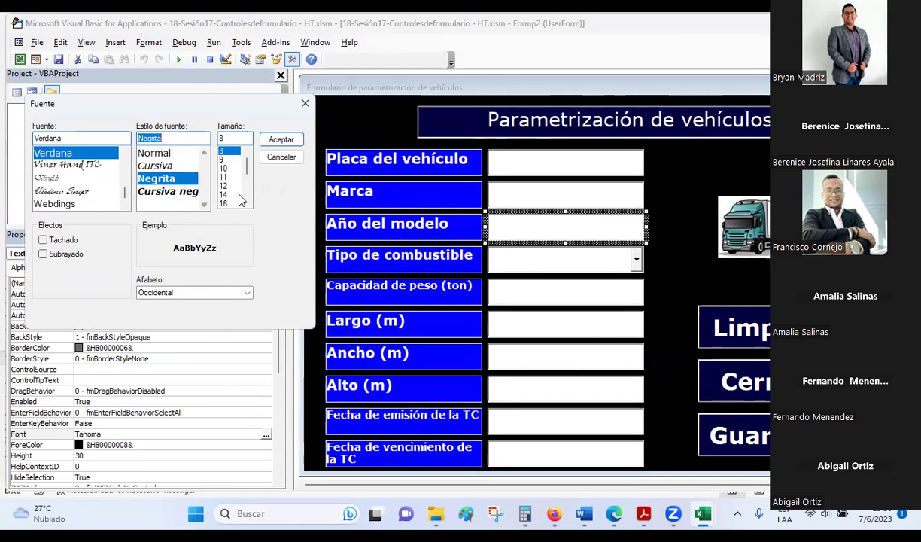
left_click(224, 203)
left_click(280, 140)
Step: Set the Capacidad de peso (ton) text box font to Verdana, bold, size 16
left_click(530, 297)
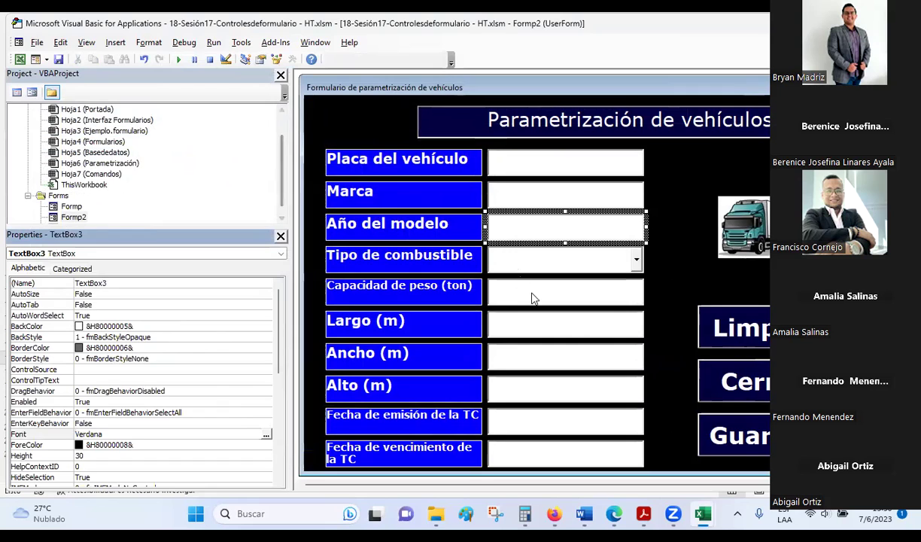
left_click(265, 434)
type("ver")
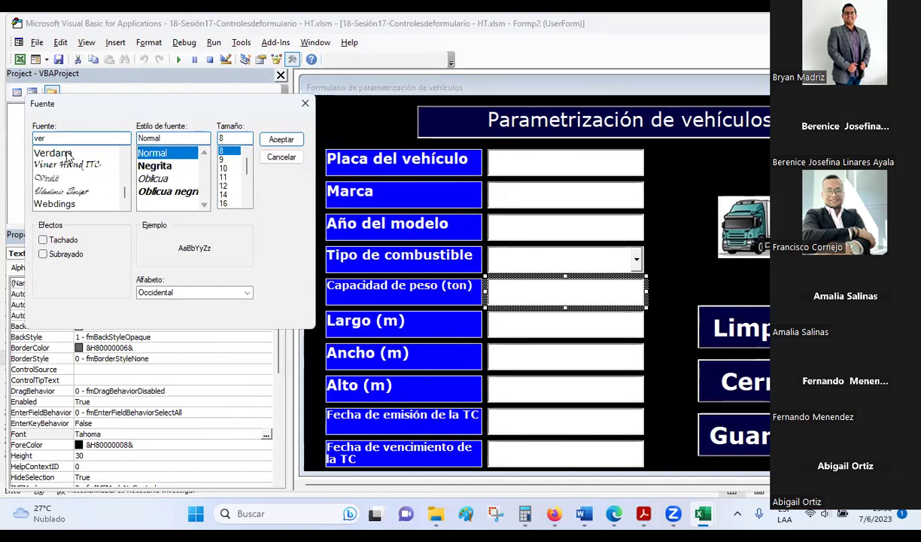
left_click(66, 152)
left_click(154, 179)
left_click(229, 194)
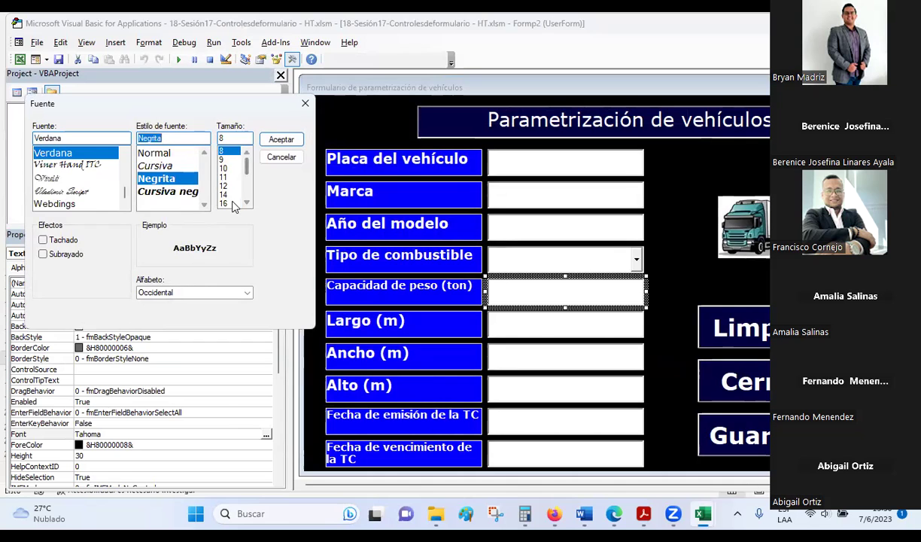
left_click(280, 140)
Step: Set the Largo (m) text box font to Verdana, bold, size 16
left_click(522, 332)
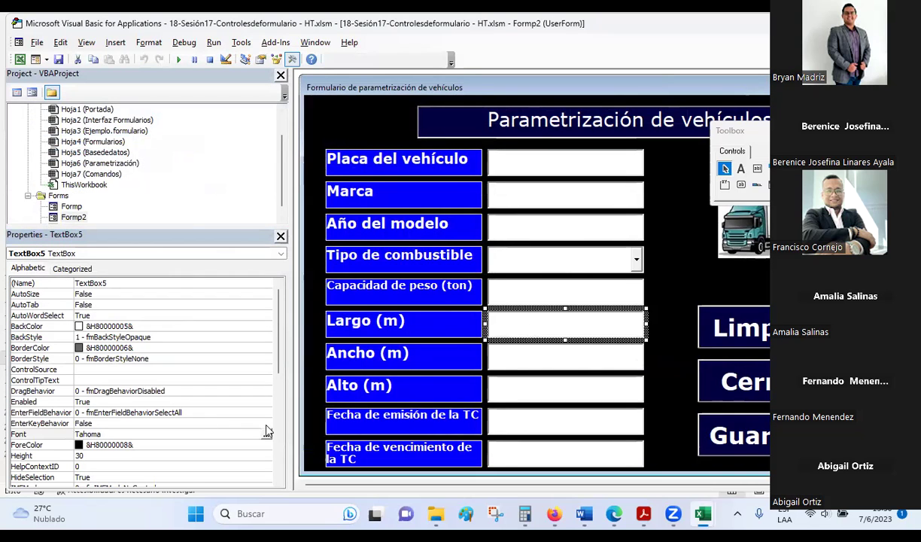
left_click(262, 433)
type("ve")
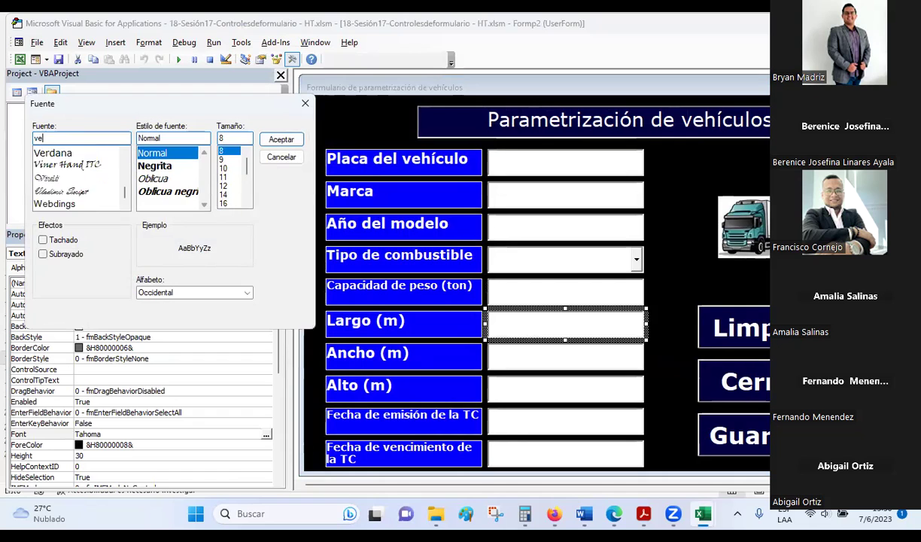
left_click(53, 153)
left_click(156, 179)
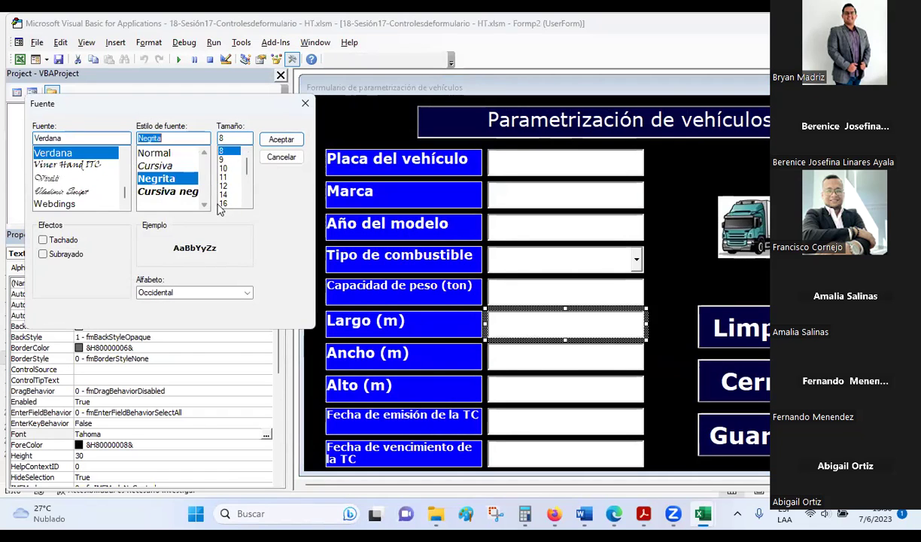
left_click(223, 203)
left_click(280, 139)
Step: Set the Ancho (m) text box font to Verdana, bold, size 16
left_click(514, 364)
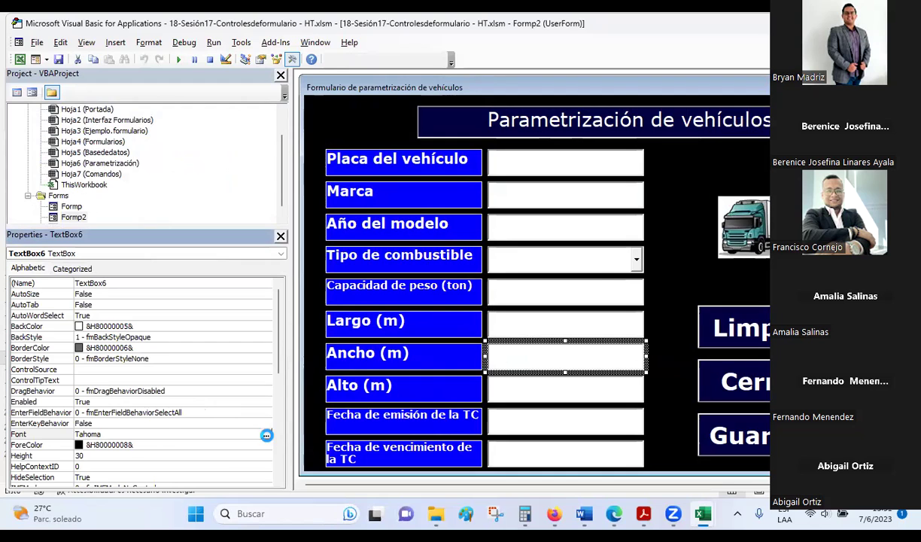
left_click(266, 435)
type("ver")
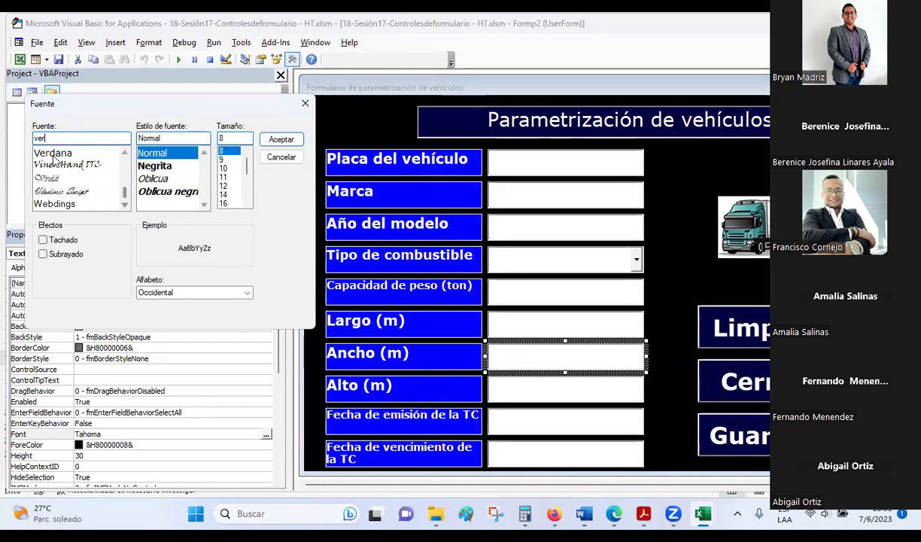
left_click(53, 153)
left_click(155, 178)
left_click(222, 203)
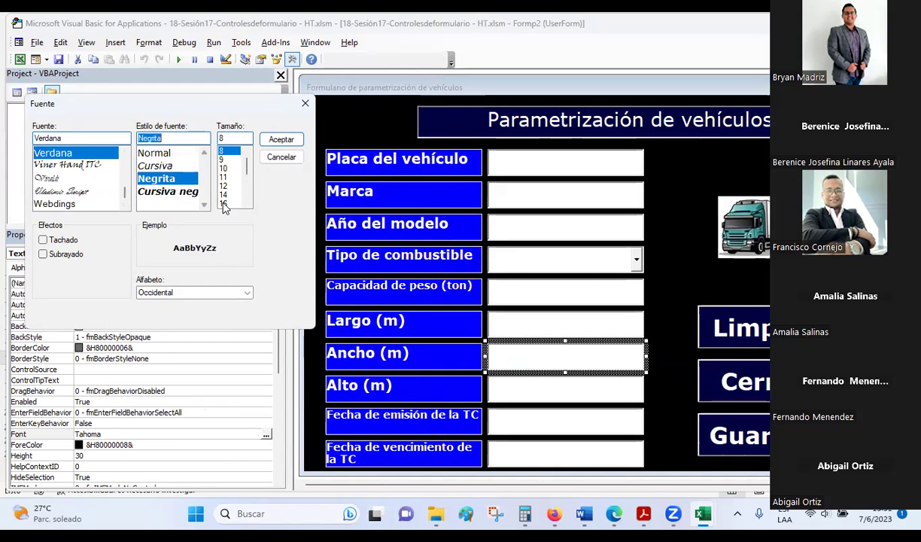
left_click(280, 140)
Step: Set the Alto (m) text box font to Verdana, bold, size 16
left_click(494, 391)
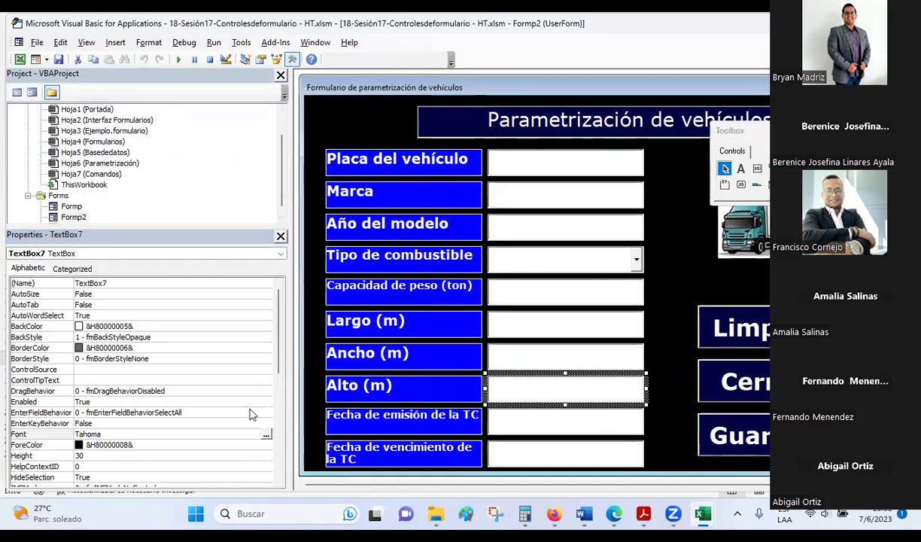
left_click(265, 434)
left_click(266, 434)
type("ver")
left_click(47, 152)
left_click(155, 178)
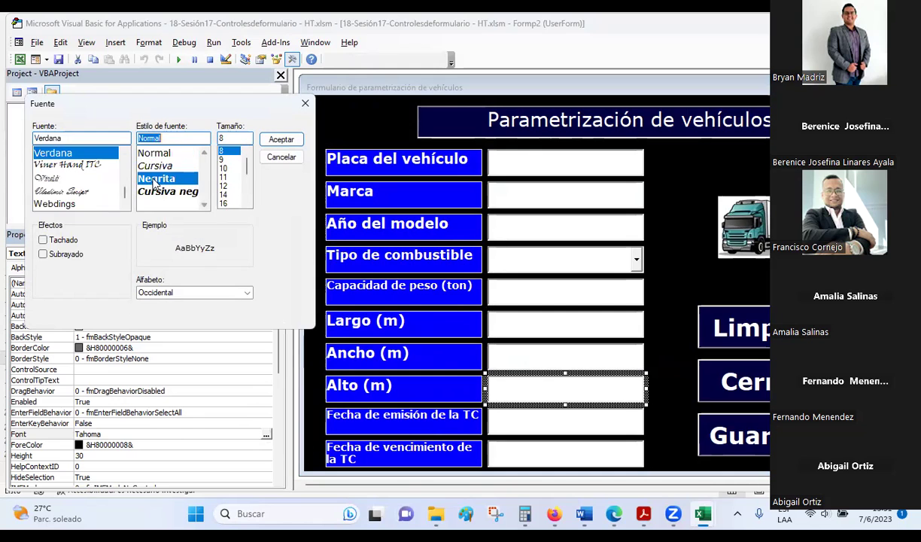
left_click(225, 203)
left_click(280, 140)
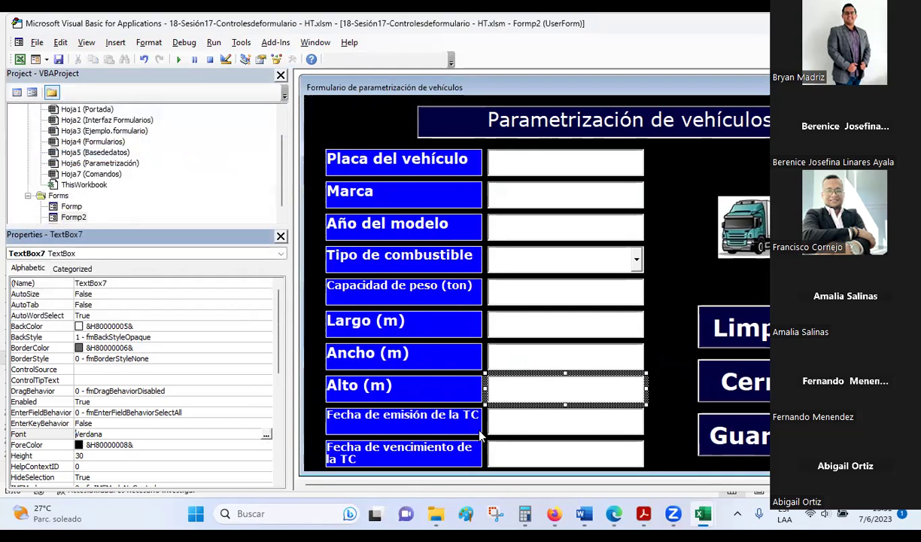
Step: Set the Fecha de emisión de la TC text box font to Verdana, bold, size 16
left_click(507, 427)
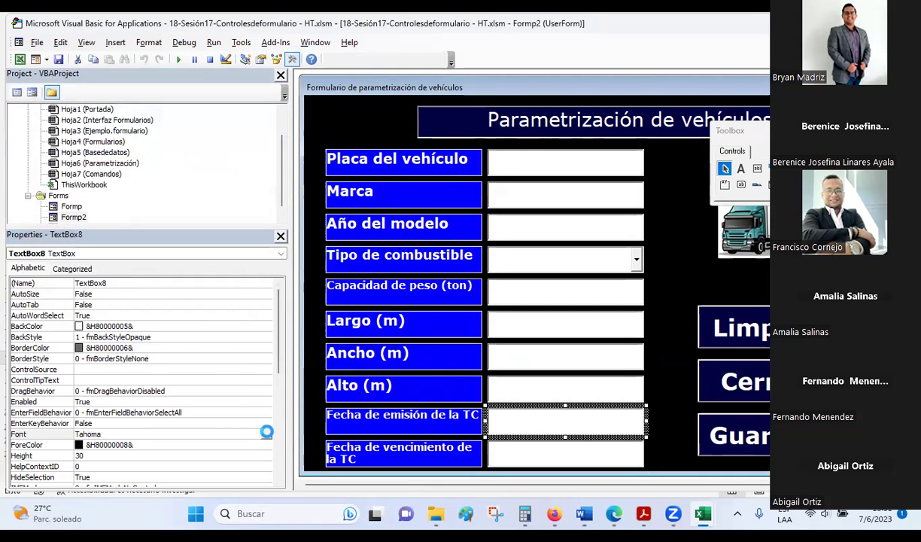
left_click(266, 434)
type("ver")
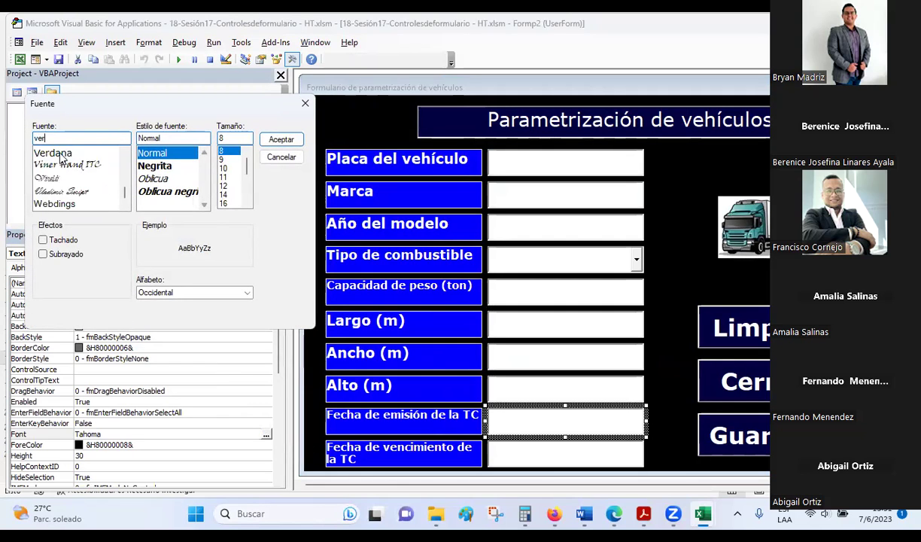
left_click(52, 153)
left_click(156, 178)
left_click(223, 203)
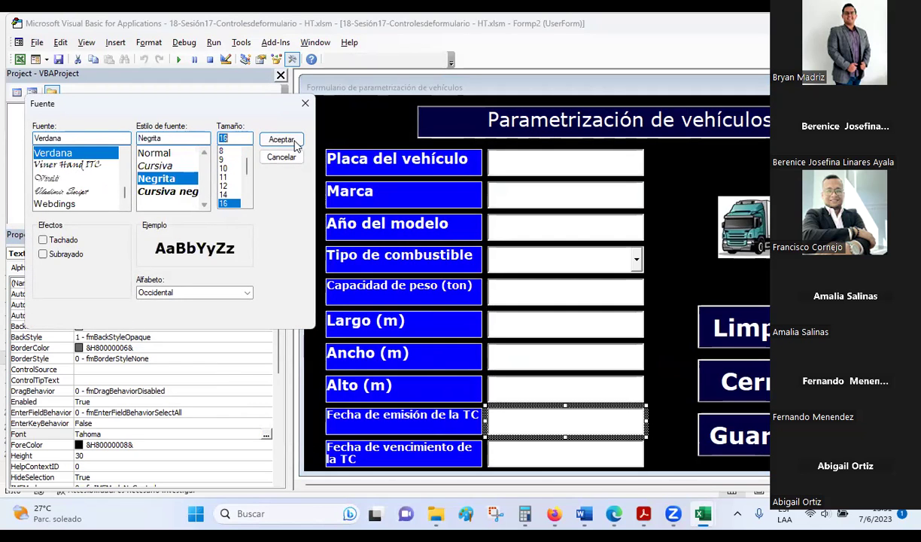
left_click(280, 140)
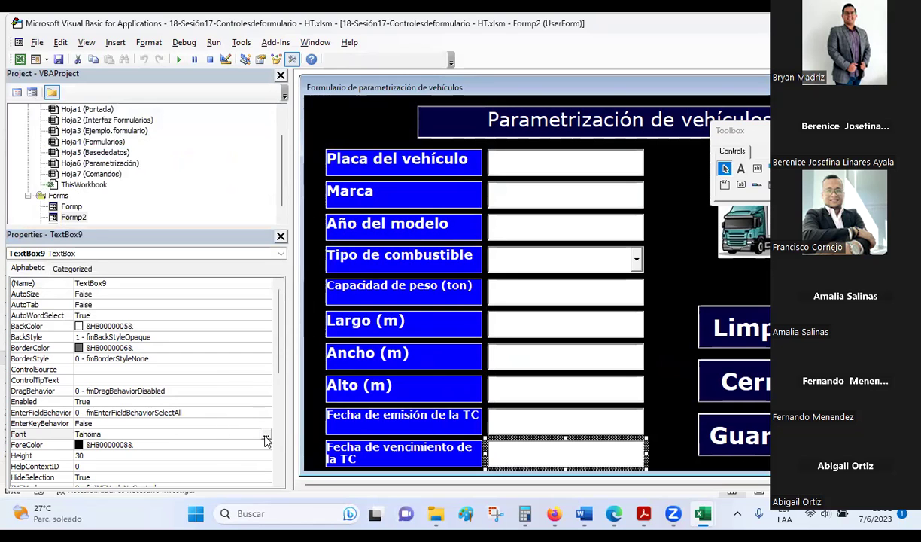
Step: Set the Fecha de vencimiento text box font to Verdana, bold, size 16
left_click(266, 434)
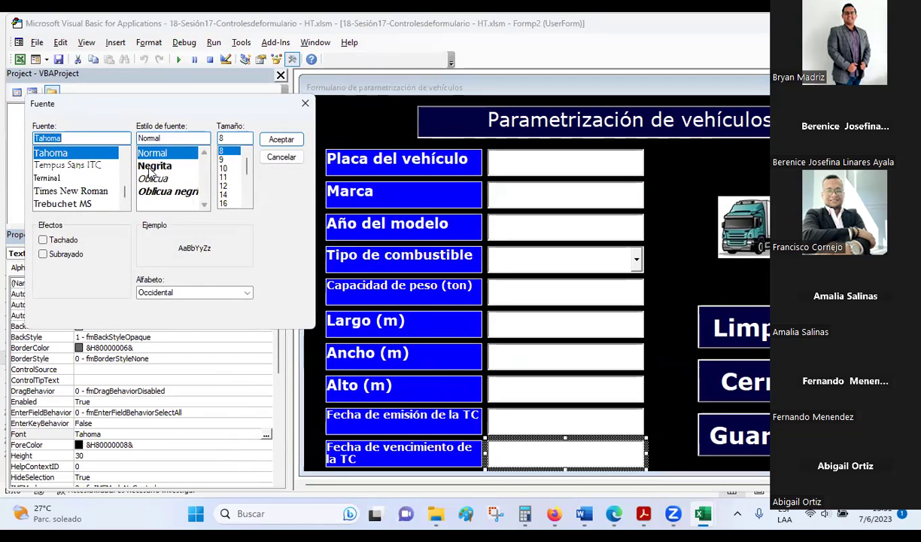
left_click(145, 166)
type("ve")
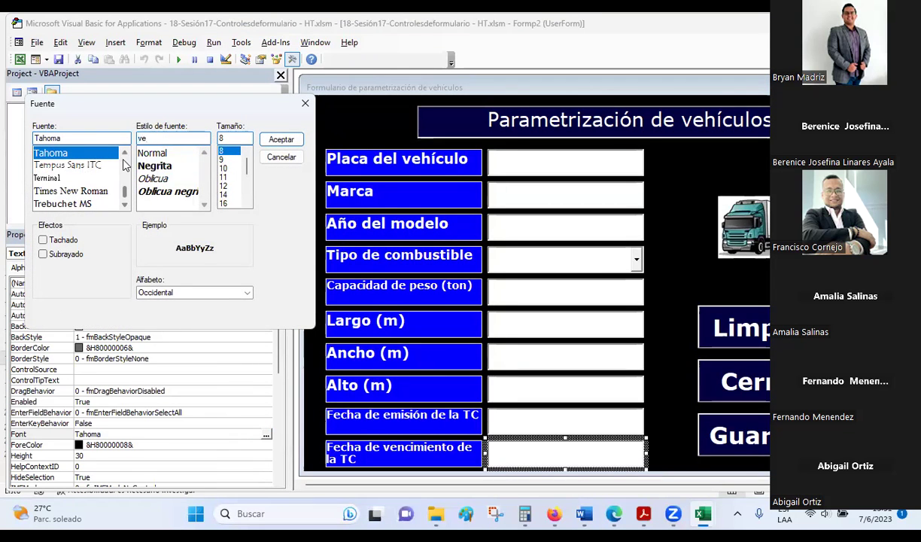
double_click(68, 135)
type("ver")
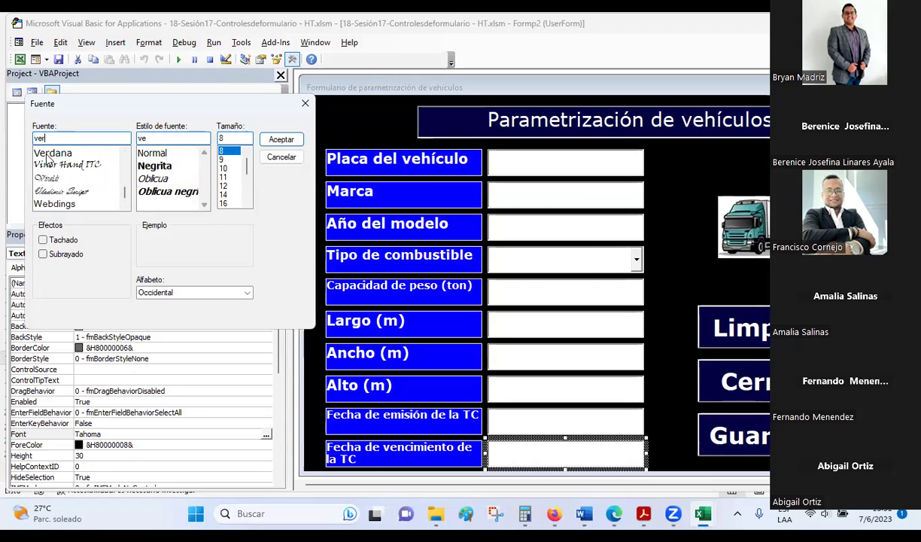
left_click(65, 152)
left_click(158, 179)
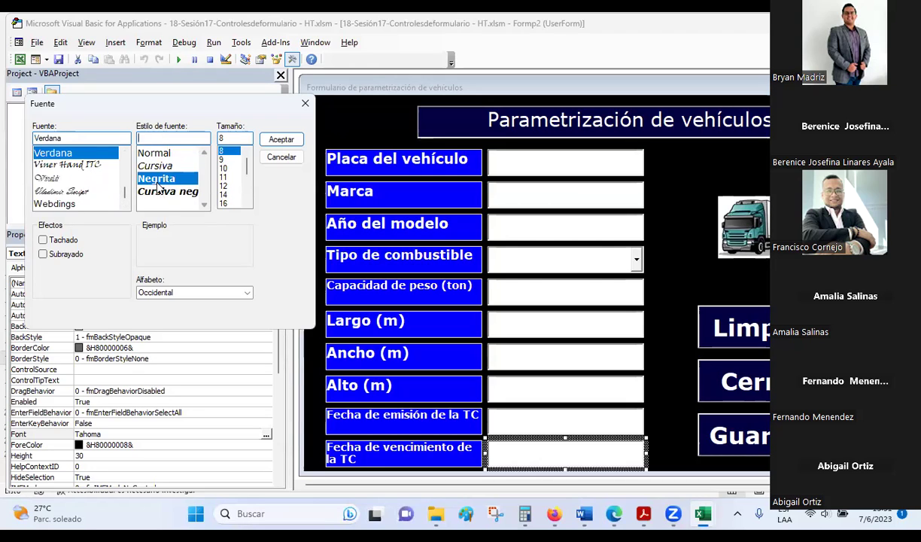
left_click(223, 204)
left_click(276, 142)
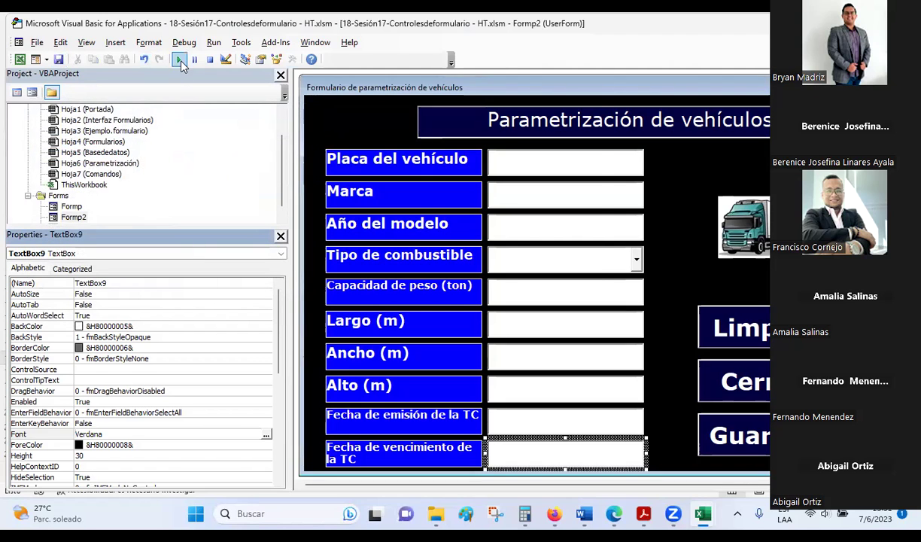
left_click(179, 59)
left_click(584, 166)
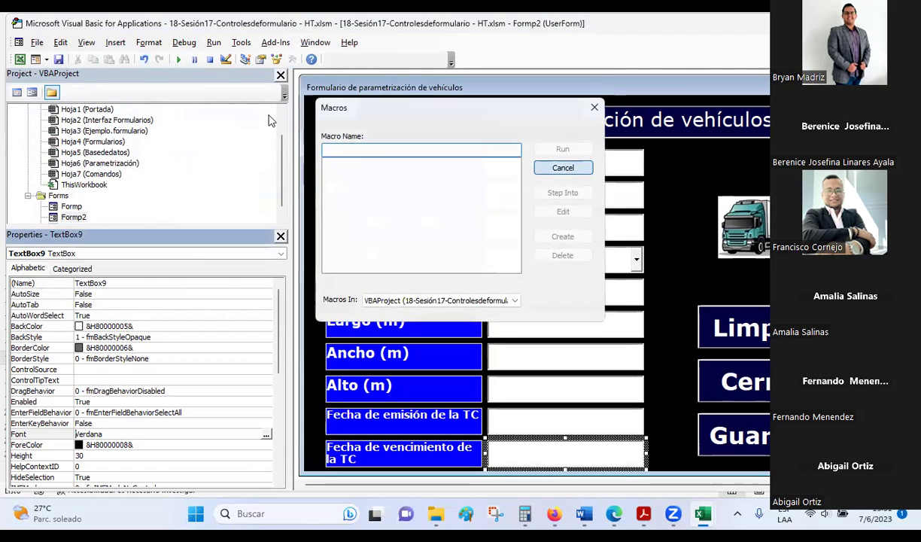
left_click(326, 127)
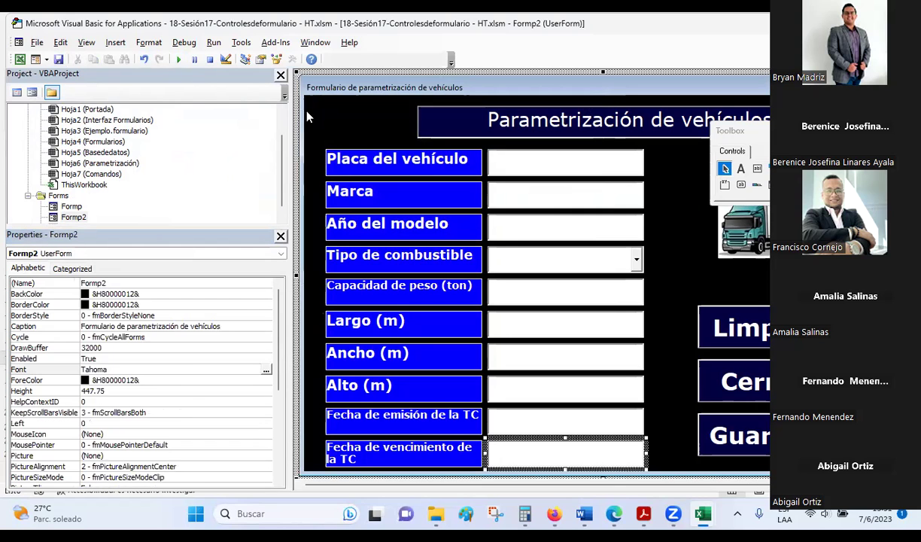
left_click(178, 59)
type("123")
left_click(384, 176)
type("123")
left_click(374, 199)
type("123")
left_click(383, 269)
type("23")
left_click(384, 304)
type("124")
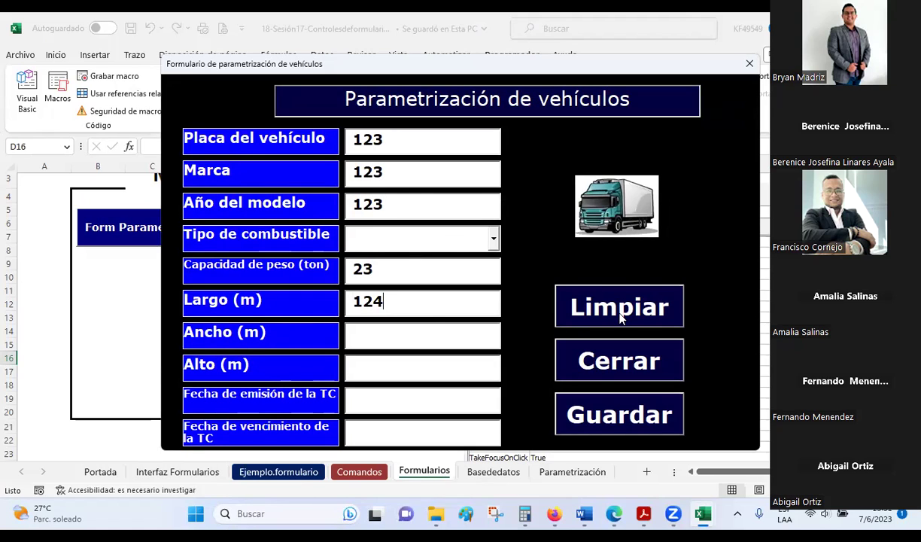
left_click(621, 318)
left_click(630, 365)
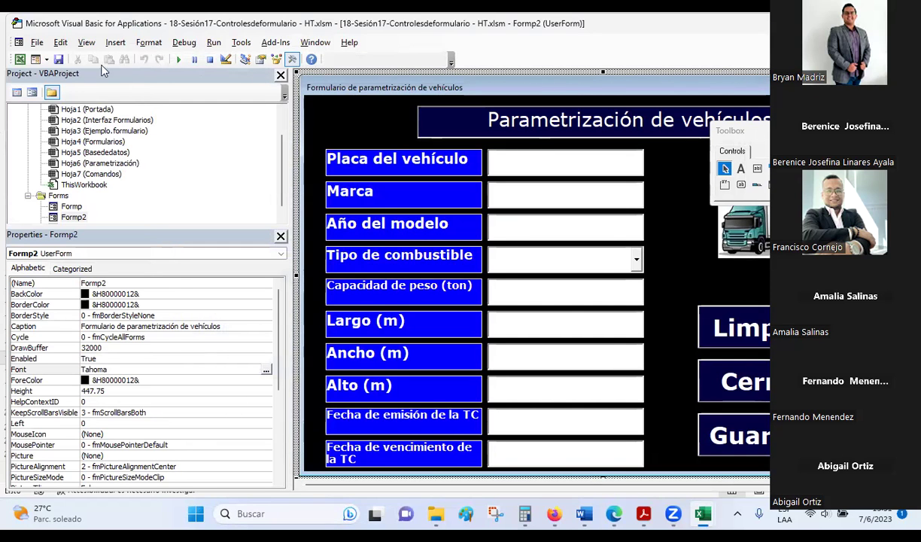
Step: Save the workbook and open the Guardar button's click code on Formp
left_click(57, 59)
double_click(72, 206)
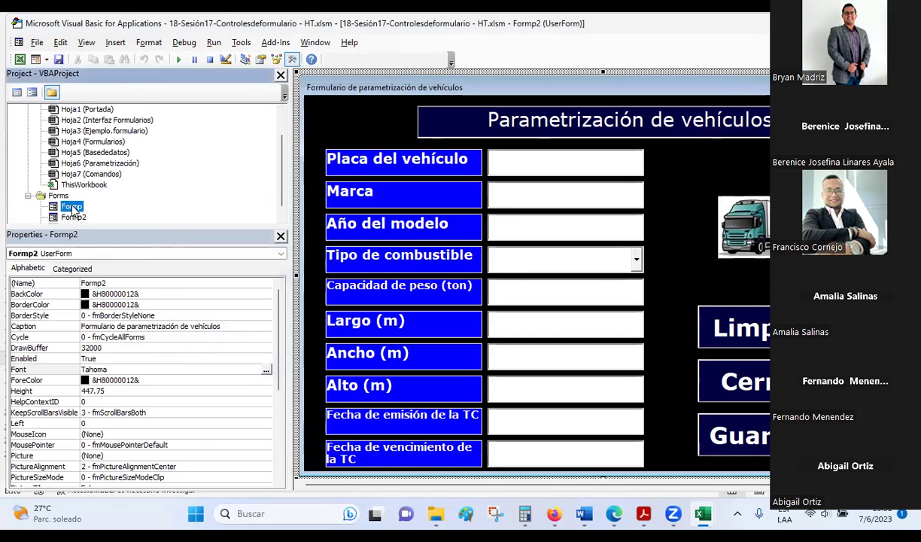
double_click(734, 441)
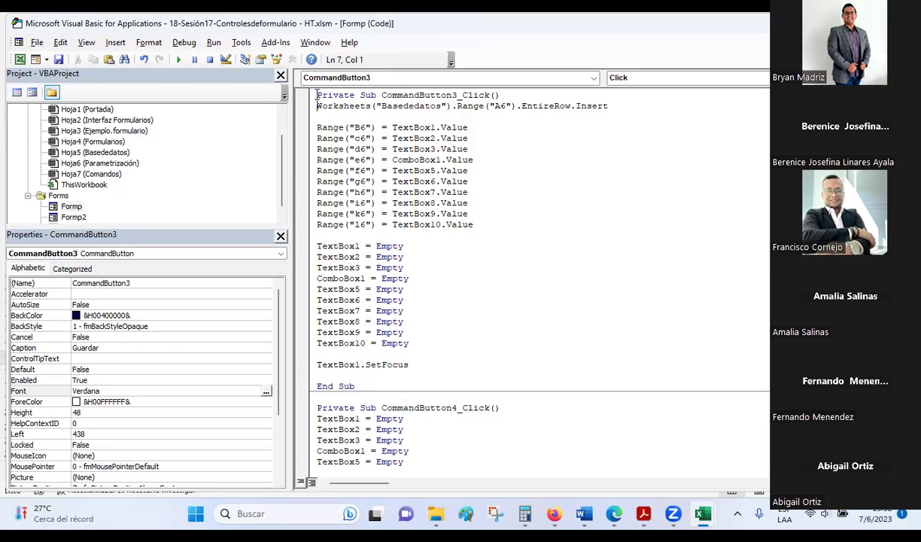
Step: Highlight the procedure header, the Basededatos sheet reference and the row-insert instruction in turn
left_click_drag(316, 95, 503, 96)
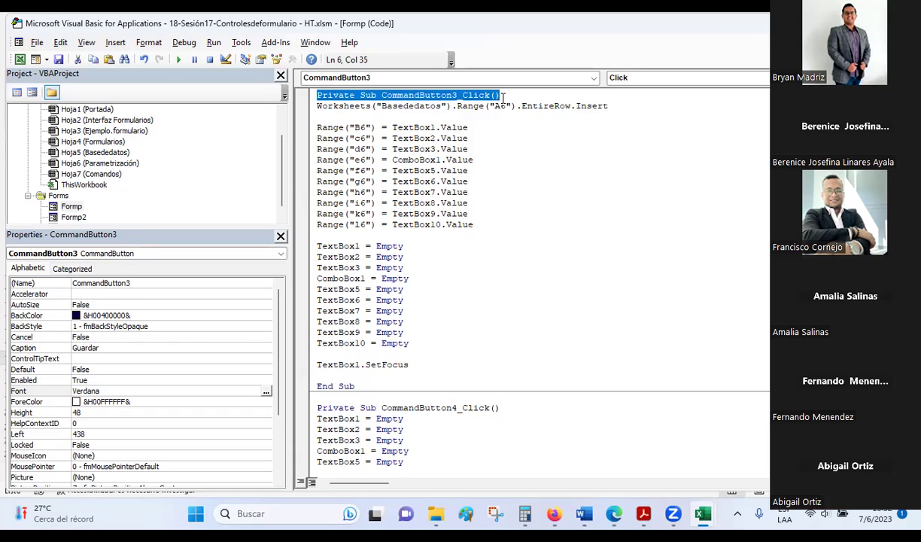
left_click(334, 114)
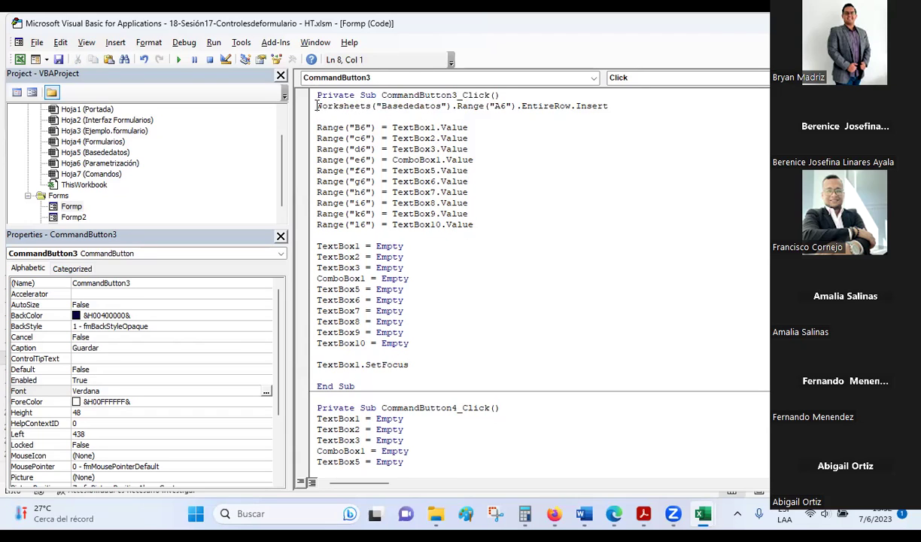
left_click_drag(317, 105, 485, 107)
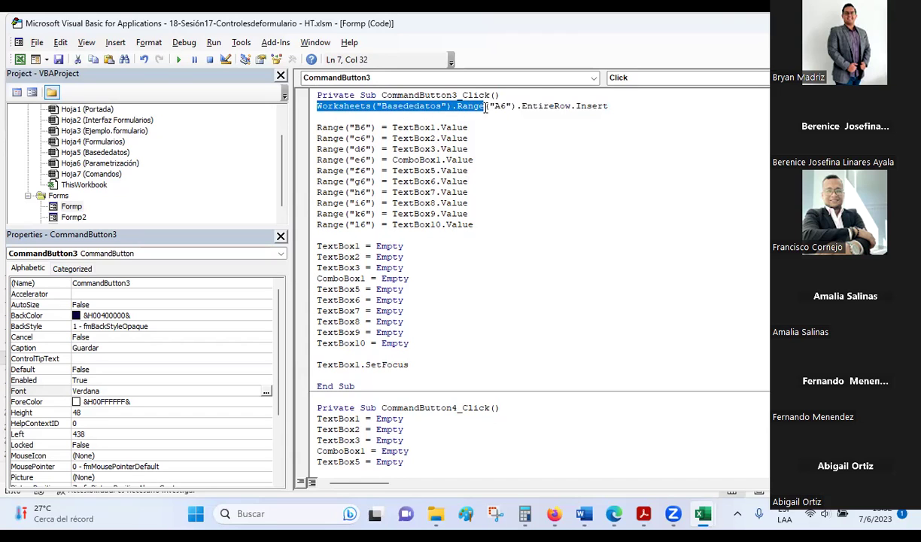
left_click(522, 106)
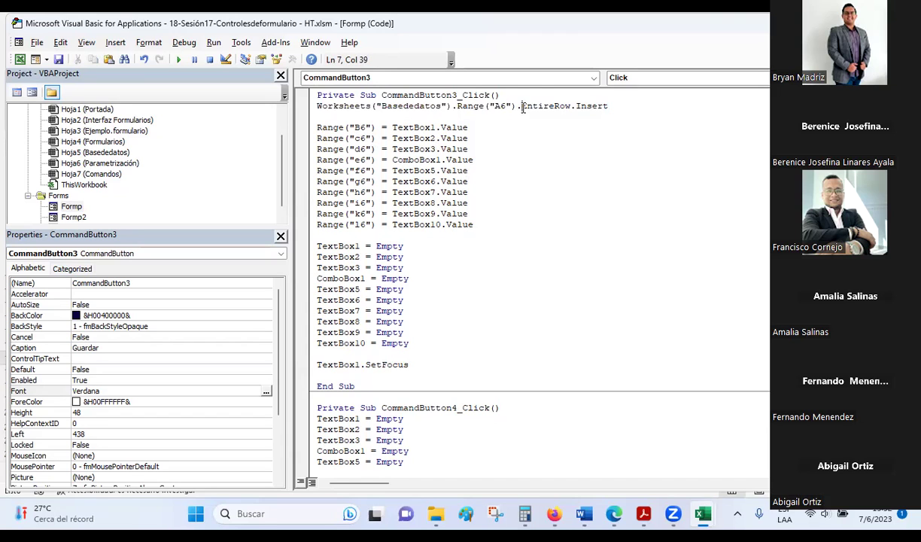
left_click_drag(522, 106, 605, 113)
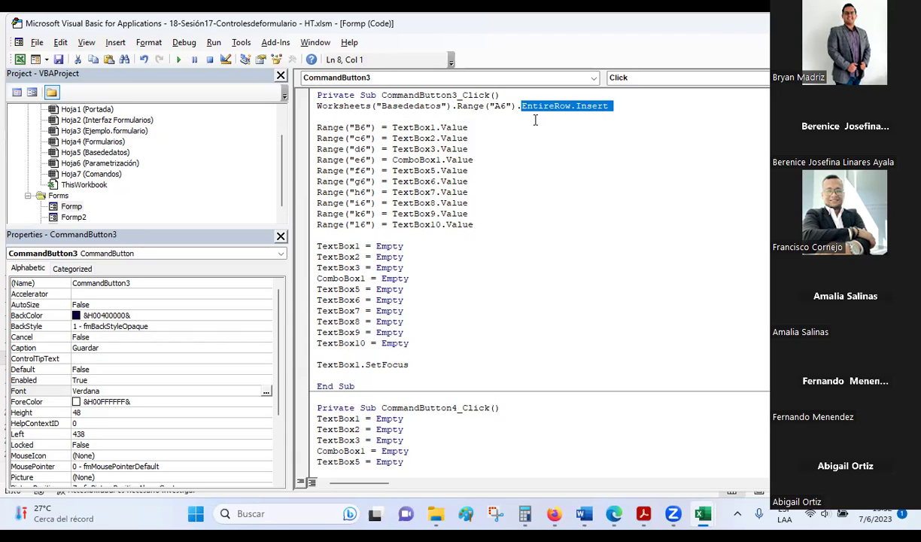
left_click(599, 106)
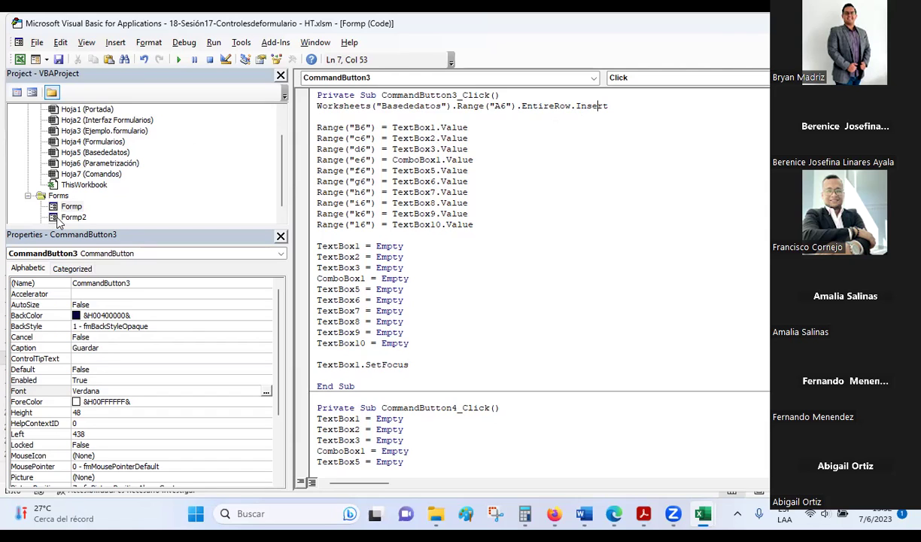
Step: Point out the unqualified Range("B6") reference and select the Worksheets("Basededatos"). prefix
left_click(317, 127)
left_click_drag(331, 129, 382, 128)
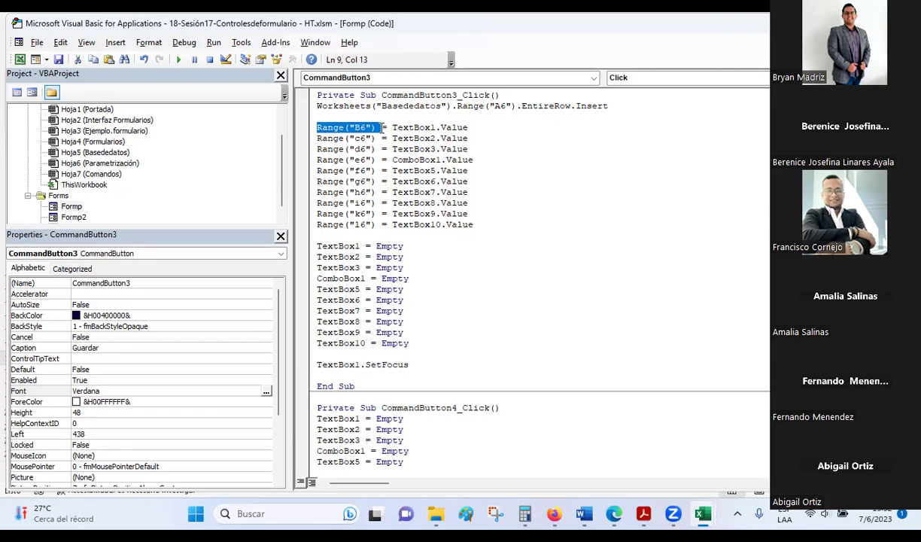
left_click(409, 127)
left_click(453, 128)
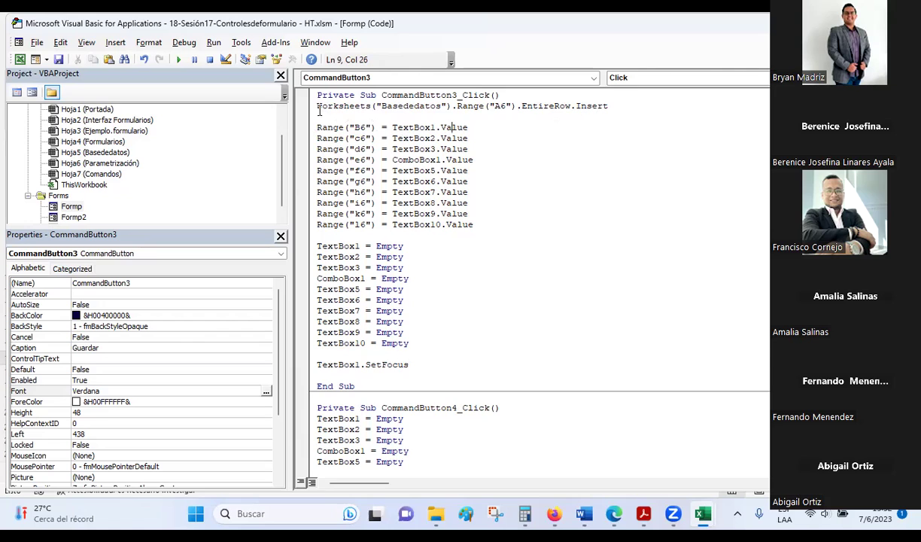
left_click_drag(317, 107, 456, 108)
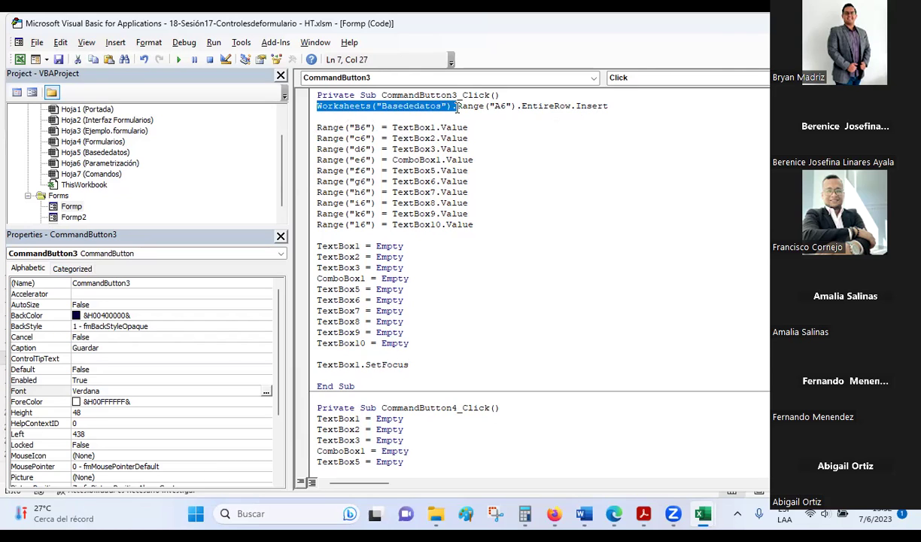
Step: Prefix the B6, c6, d6 and e6 Range lines with Worksheets("Basededatos")
left_click(317, 128)
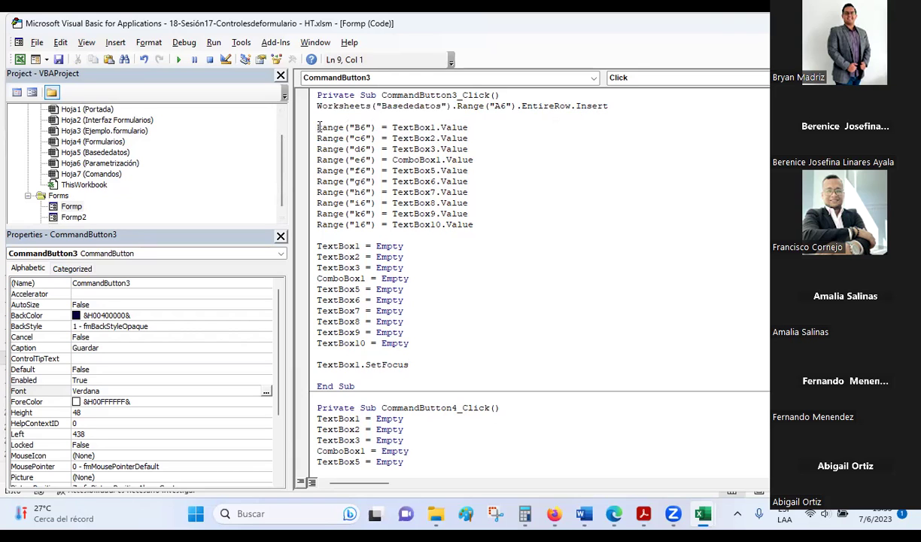
type("Worksheets(\"Basededatos\").")
left_click(316, 138)
type("Worksheets(\"Basededatos\").")
left_click(317, 149)
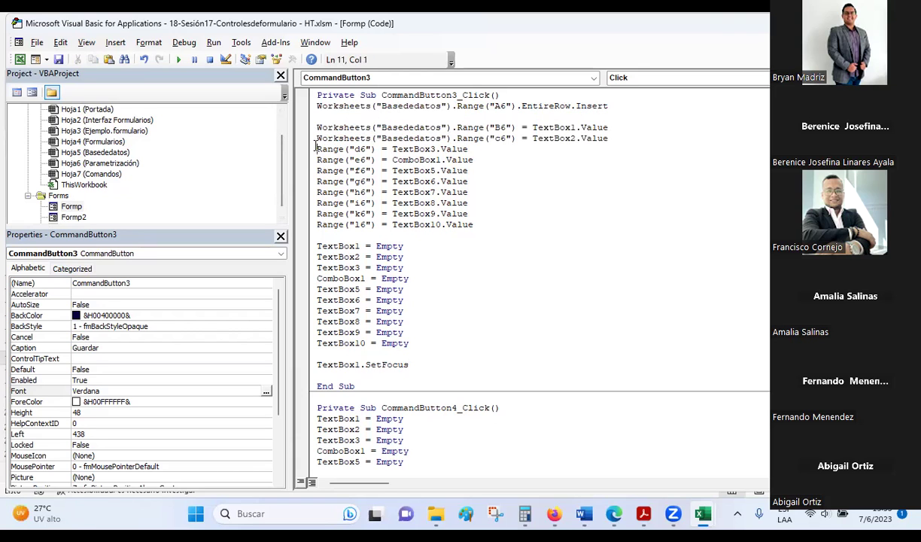
type("Worksheets(\"Basededatos\").")
left_click(310, 161)
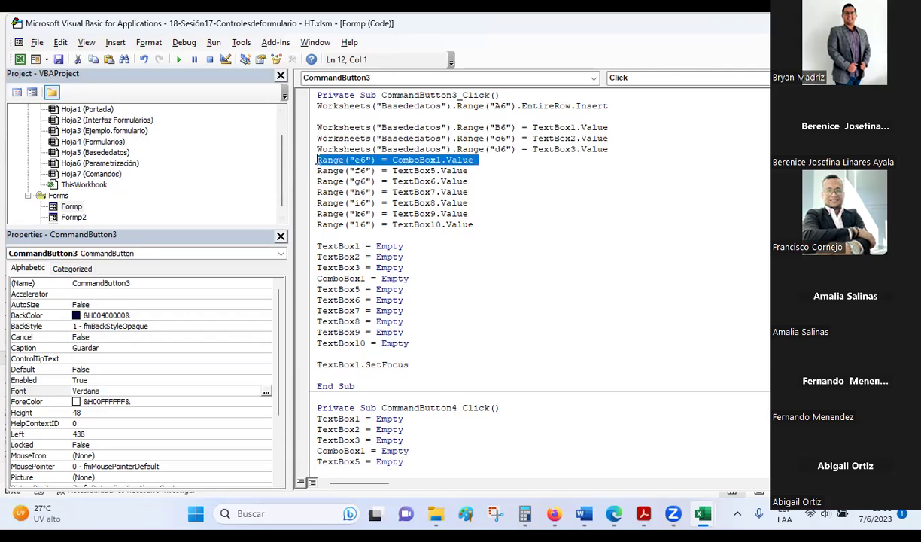
left_click(317, 161)
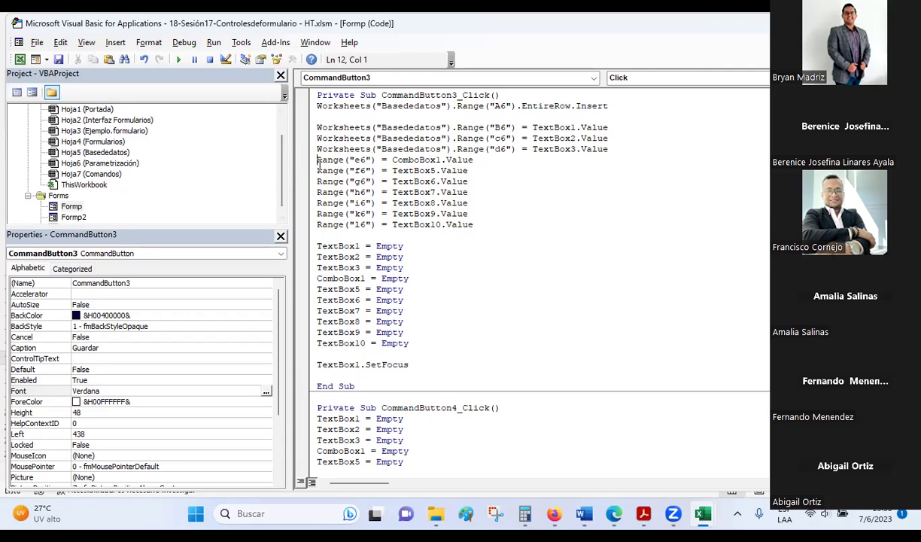
type("Worksheets(\"Basededatos\").")
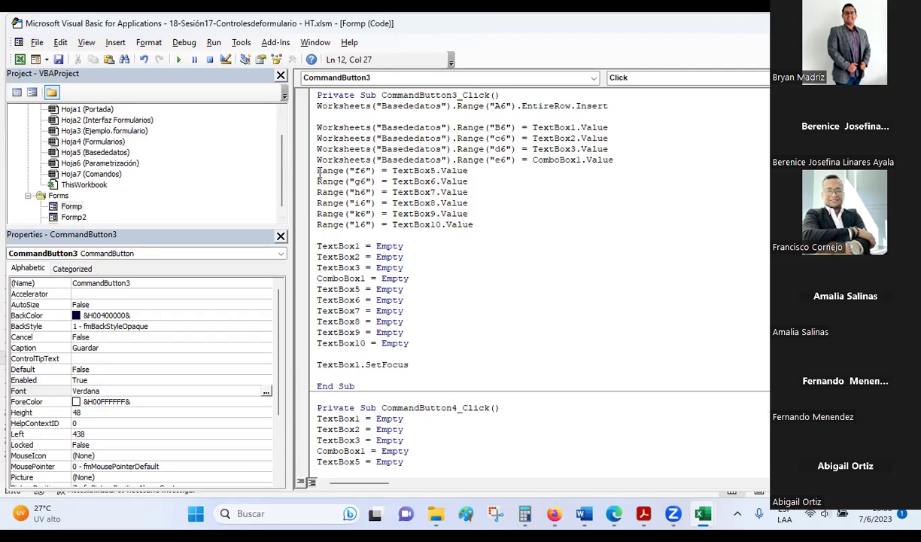
Step: Prefix the f6, g6, h6, i6, k6 and l6 Range lines likewise and save the workbook
type("Worksheets(\"Basededatos\").")
left_click(318, 182)
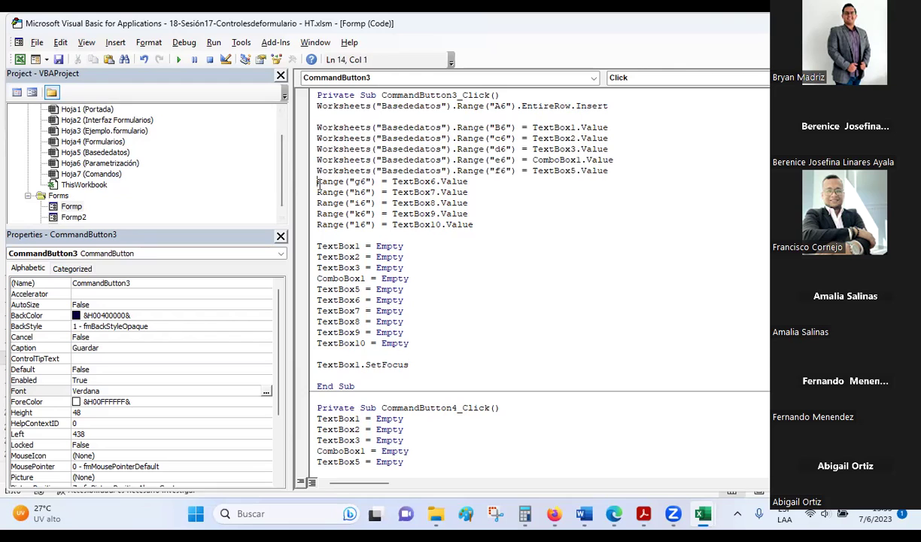
type("Worksheets(\"Basededatos\").")
left_click(317, 192)
type("Worksheets(\"Basededatos\").")
left_click(317, 202)
type("Worksheets(\"Basededatos\").")
left_click(318, 213)
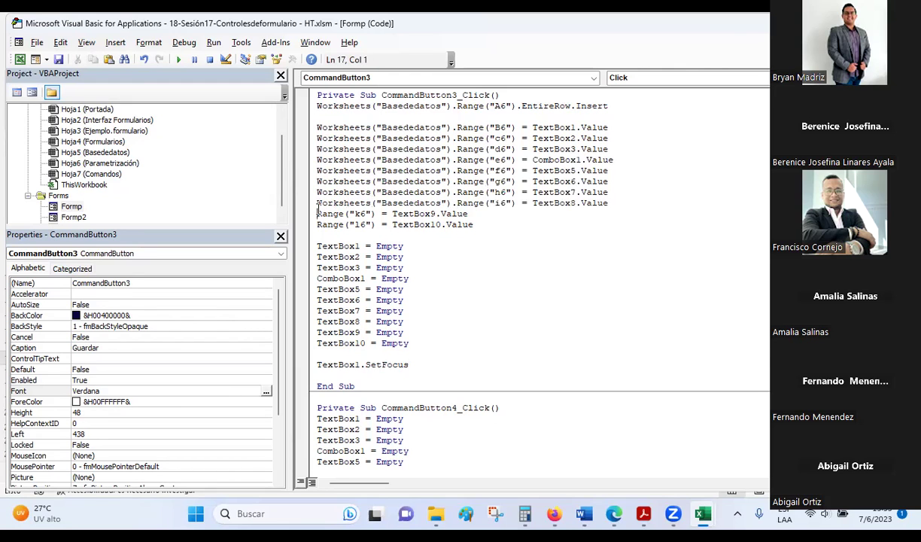
type("Worksheets(\"Basededatos\").")
left_click(319, 219)
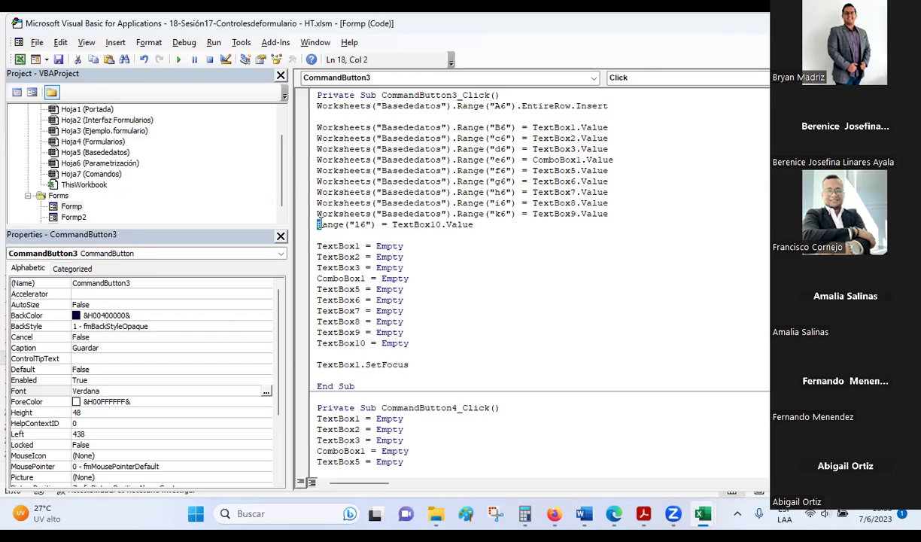
type("Worksheets(\"Basededatos\").")
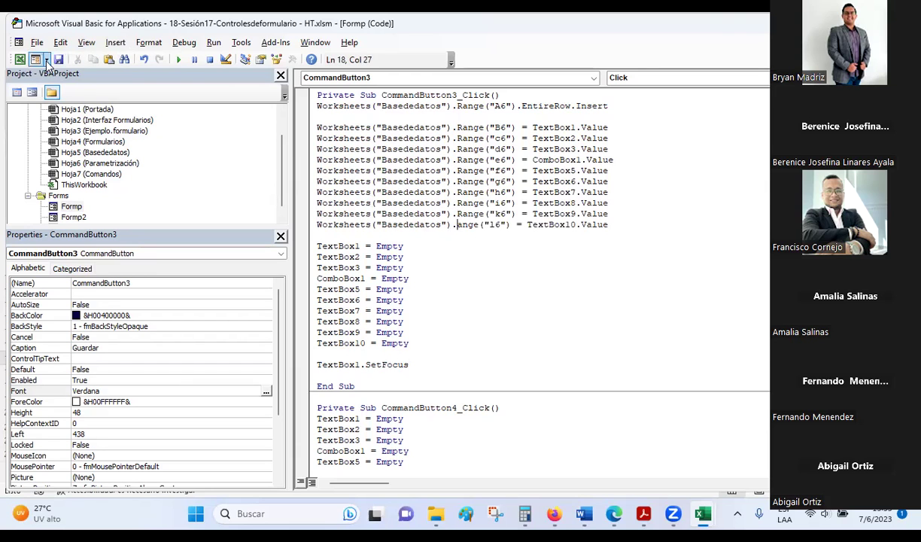
left_click(58, 60)
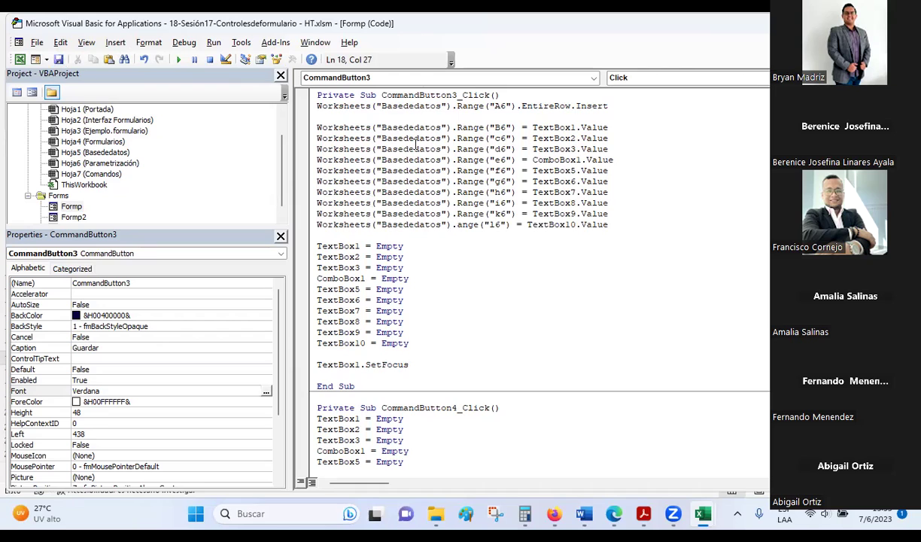
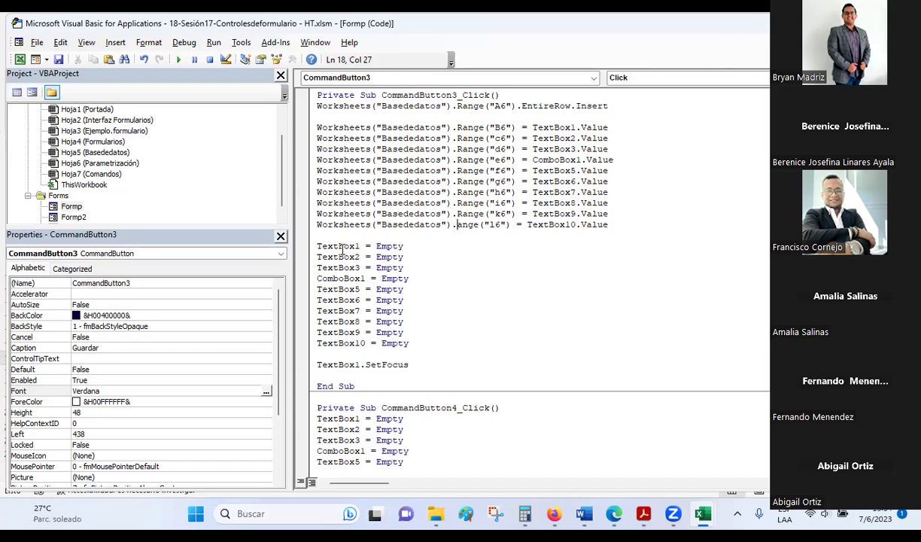
Step: Select Formp's whole Guardar save routine and open Formp2's Guardar button code
left_click(352, 246)
left_click(360, 257)
left_click(359, 267)
left_click(349, 331)
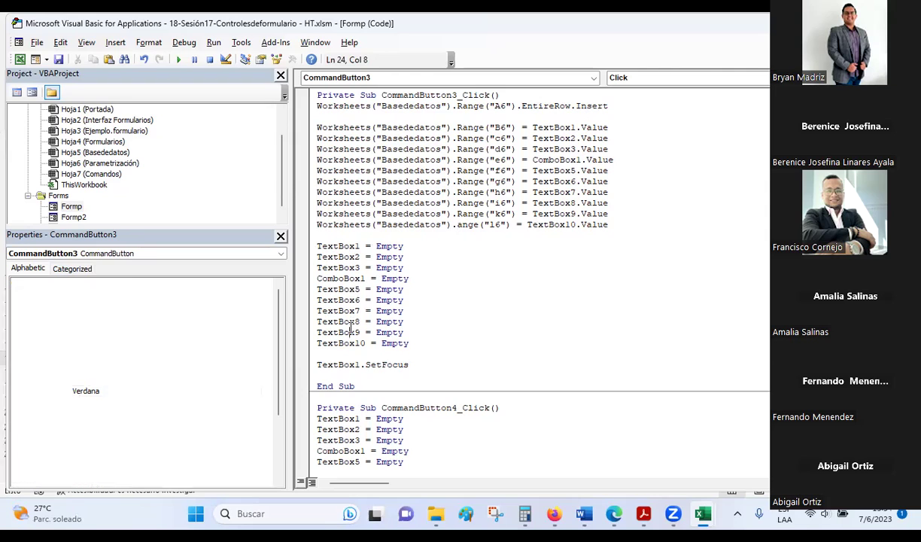
left_click(358, 366)
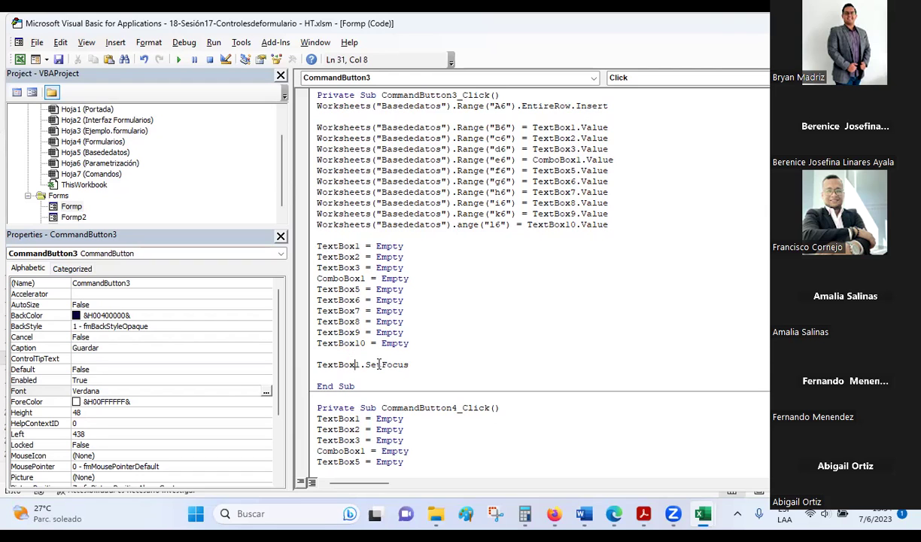
left_click_drag(359, 386, 304, 80)
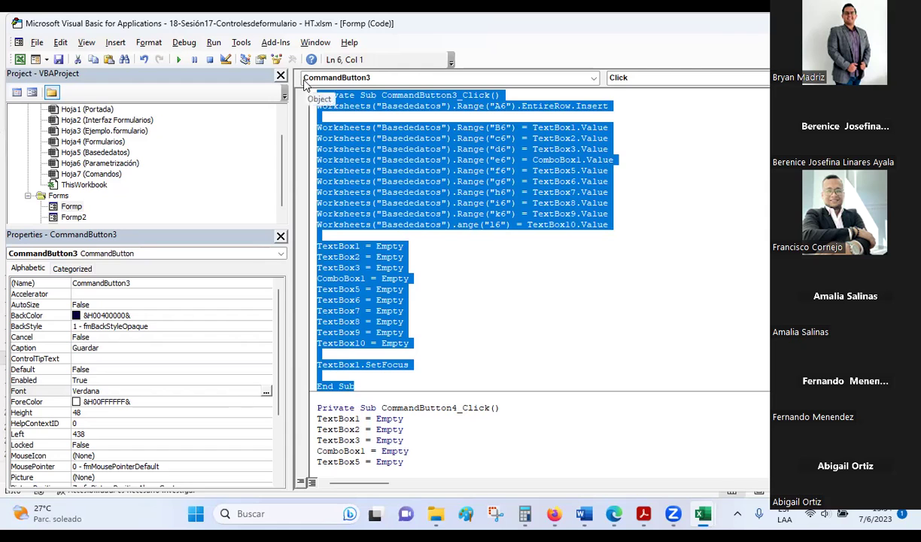
double_click(65, 221)
double_click(752, 431)
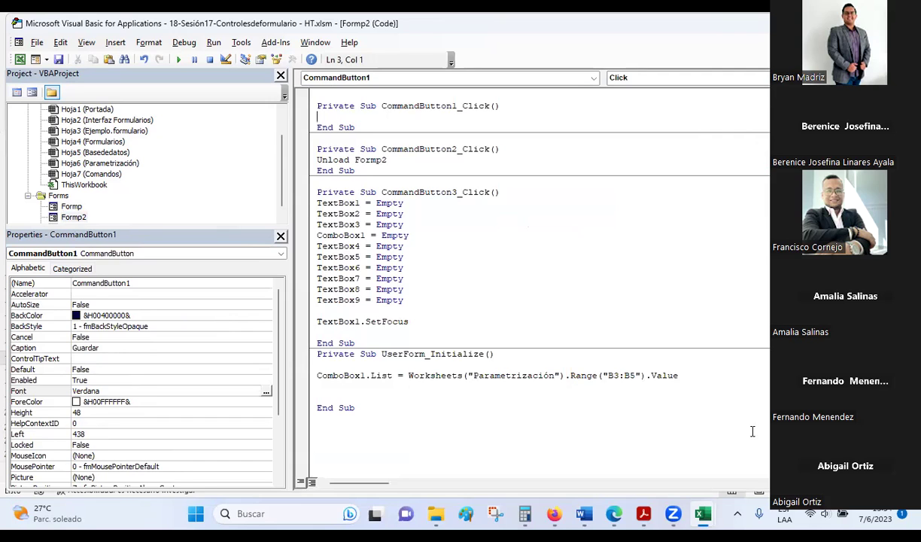
Step: In Formp's Guardar code, select the row-insert, field-copy and SetFocus lines
left_click(70, 206)
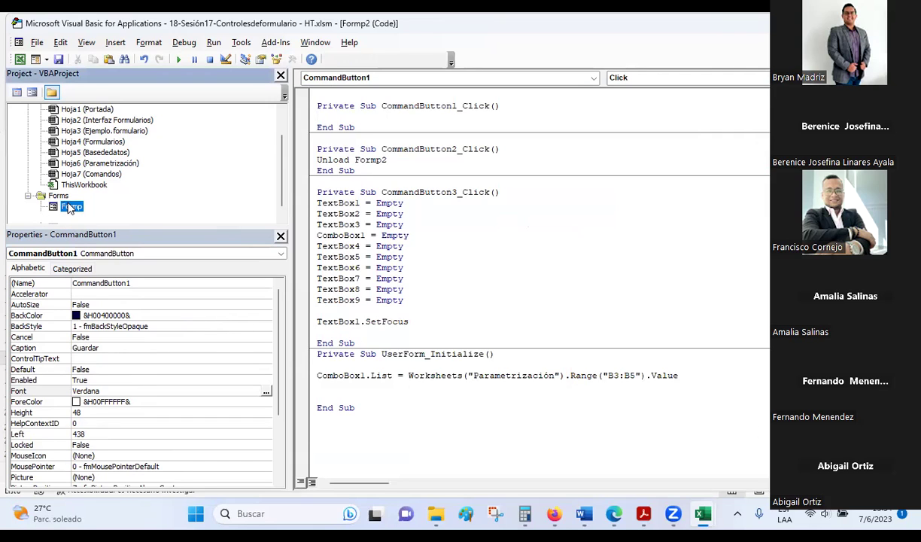
double_click(69, 207)
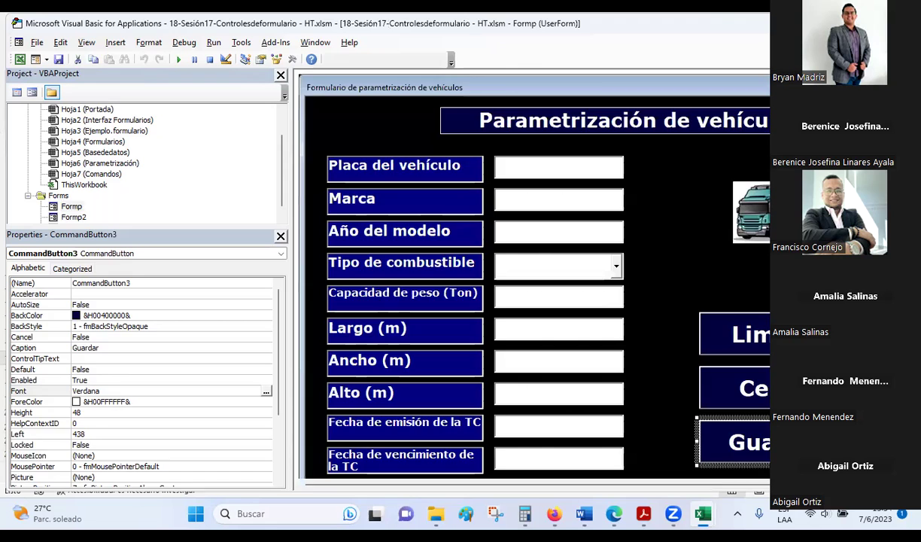
double_click(723, 441)
left_click(321, 160)
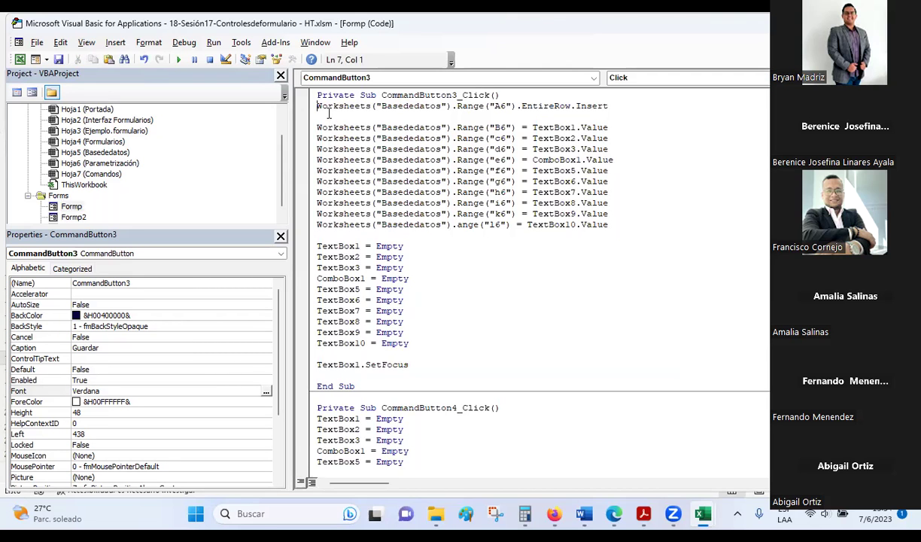
left_click_drag(310, 106, 423, 341)
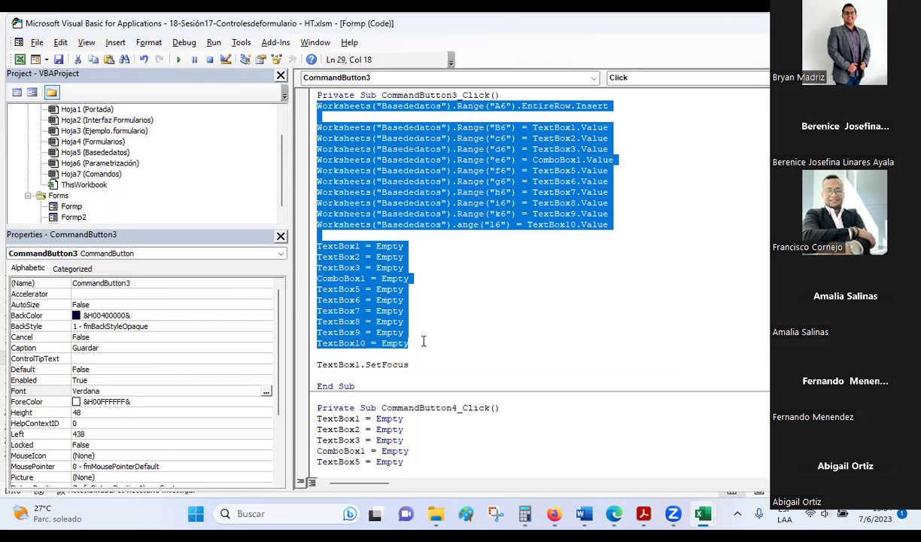
key("shift+Down")
key("shift+Down")
key("ctrl+c")
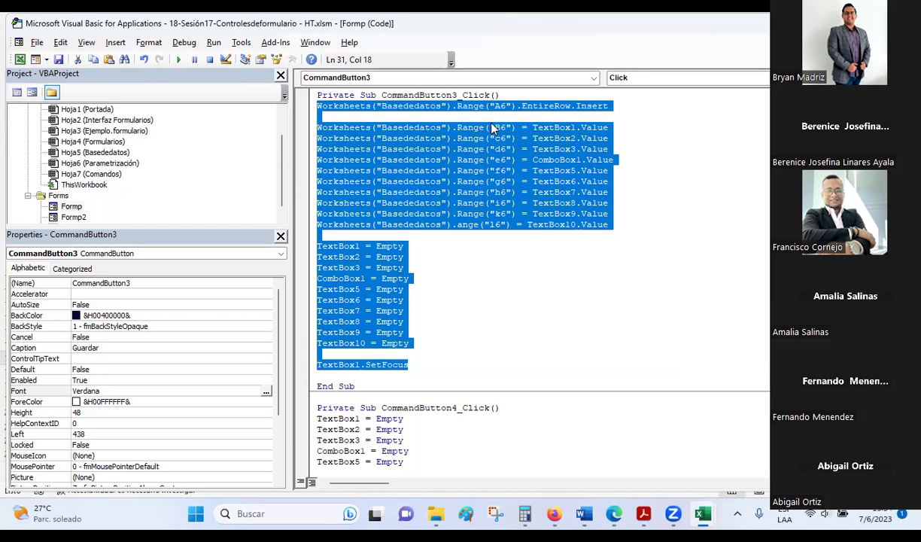
Step: Paste the save code into Formp2's new Guardar CommandButton1_Click routine
double_click(85, 216)
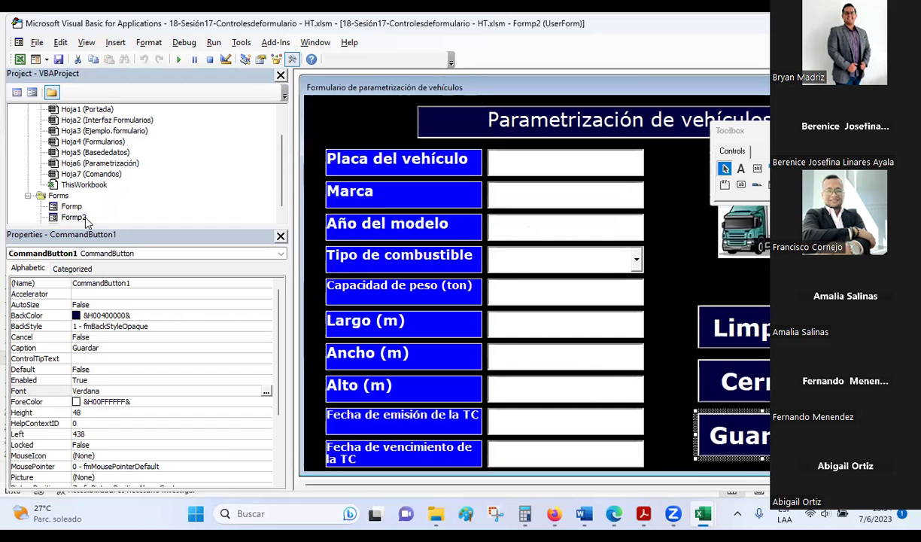
double_click(737, 431)
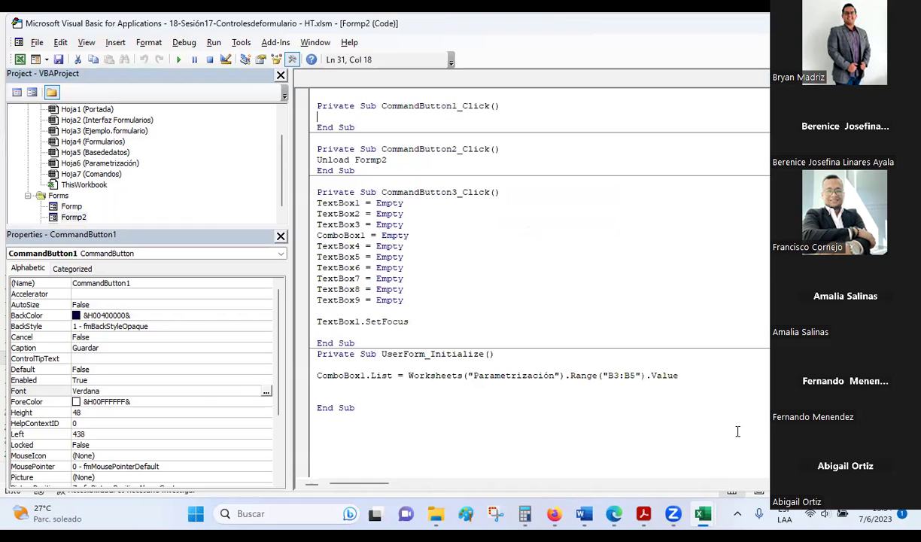
key("ctrl+v")
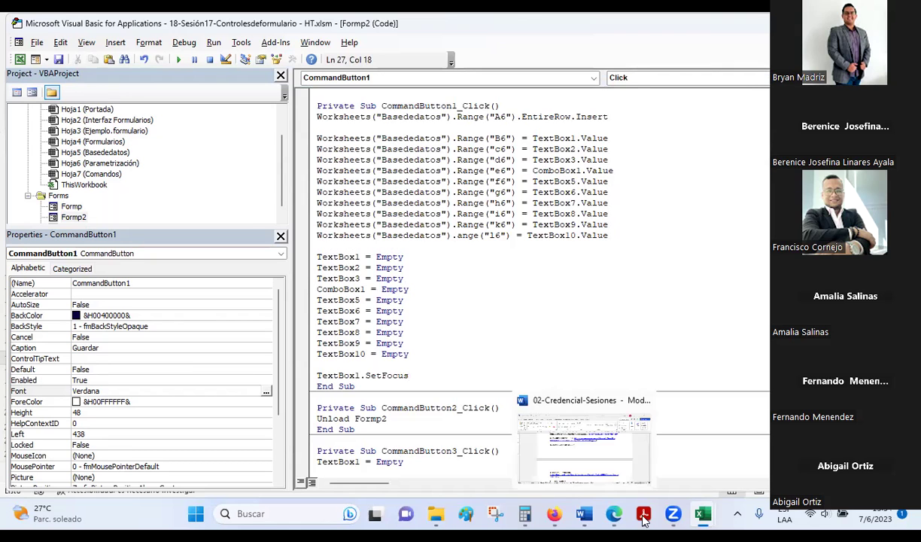
Step: In Excel, launch the vehicle parametrization form and close it again
mouse_move(700, 511)
left_click(591, 450)
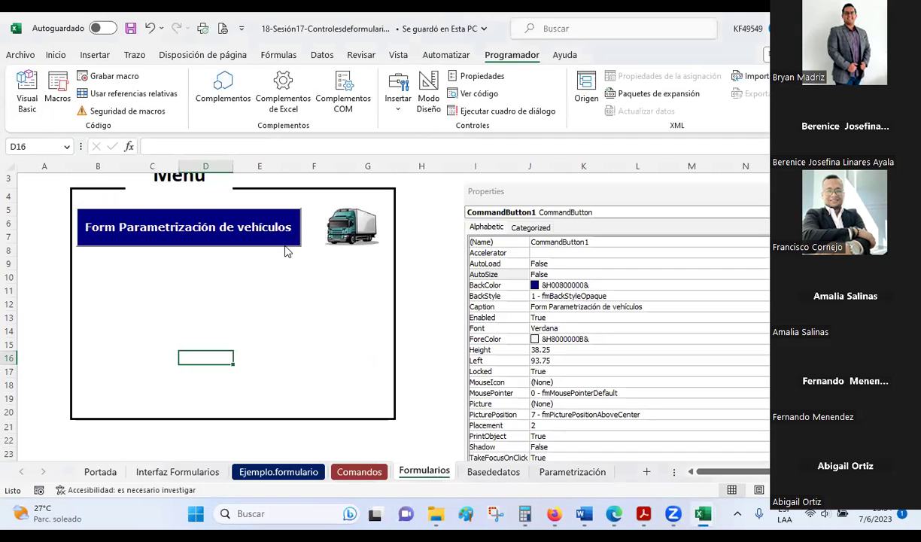
left_click(273, 232)
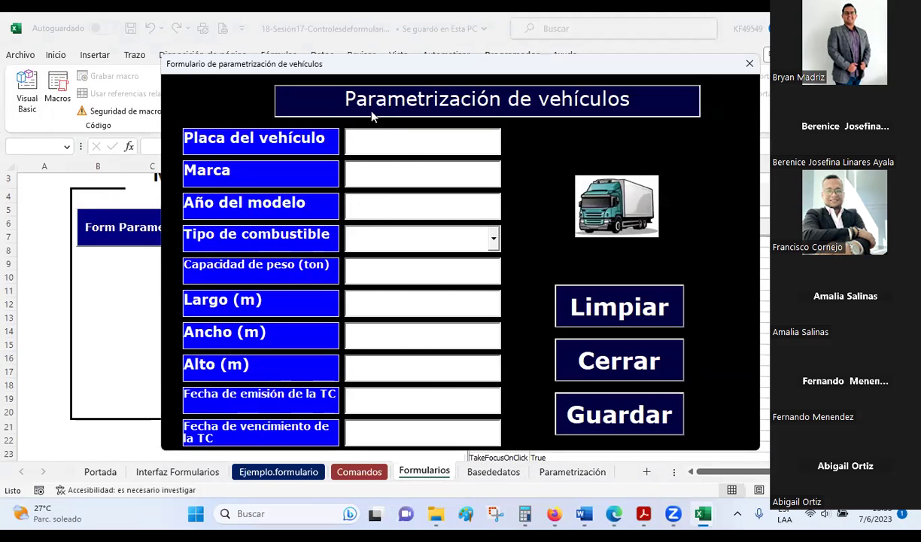
left_click(749, 63)
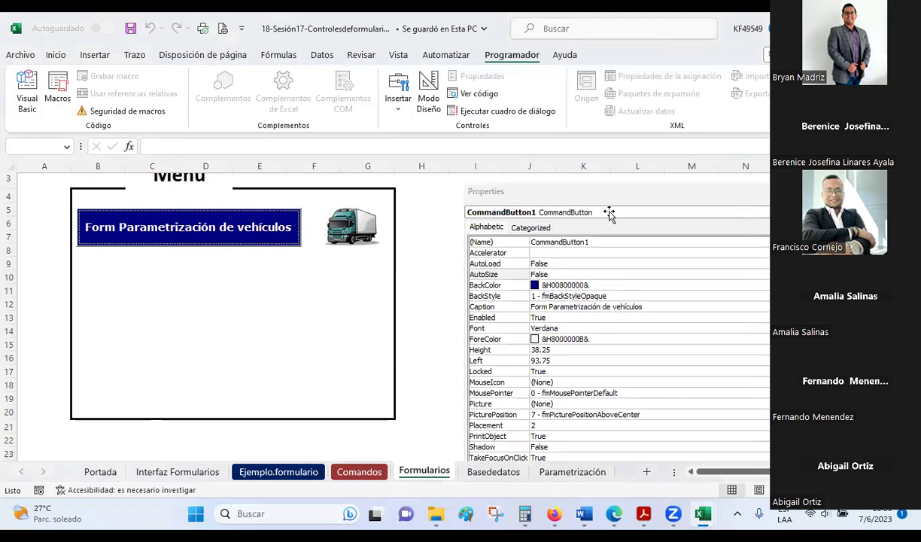
Step: Check the empty Basededatos table, go back to Formularios, and return to the VBA editor
left_click(493, 472)
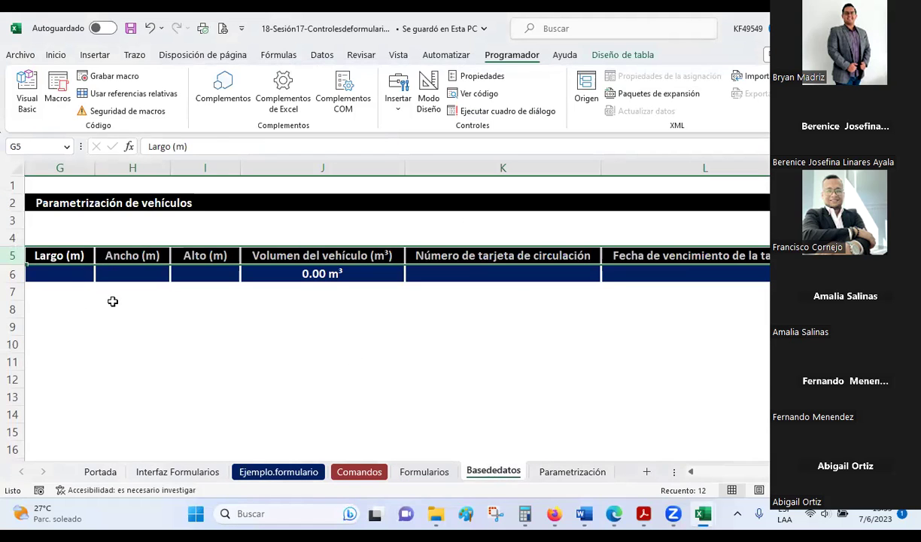
left_click(117, 344)
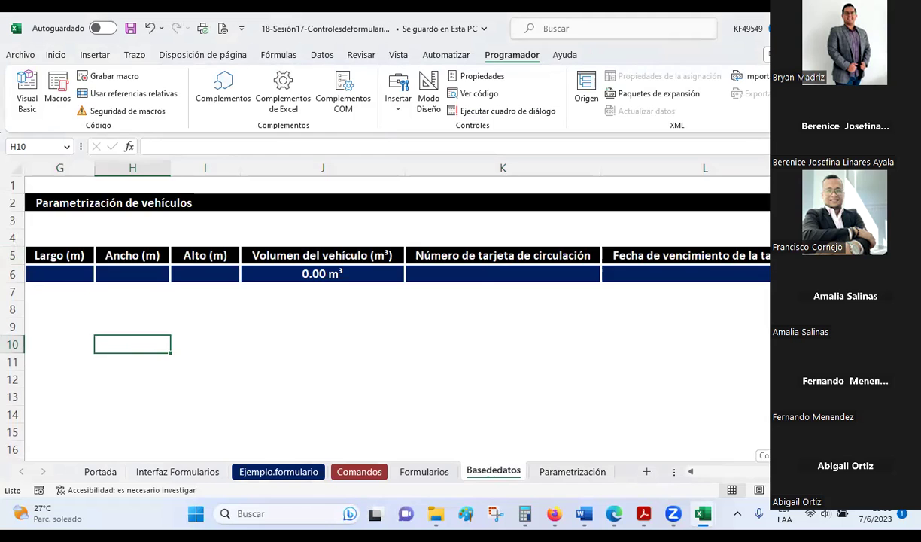
scroll(729, 435, "left", 3)
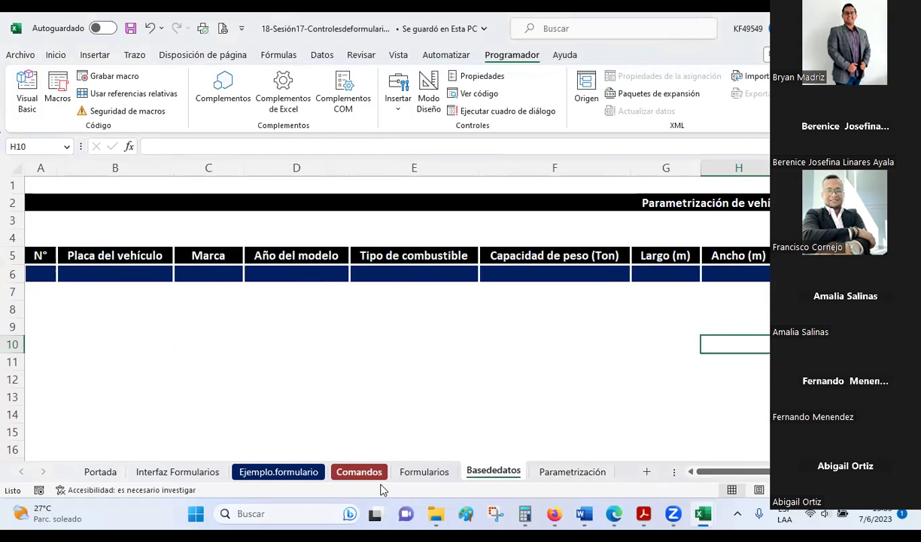
left_click(423, 471)
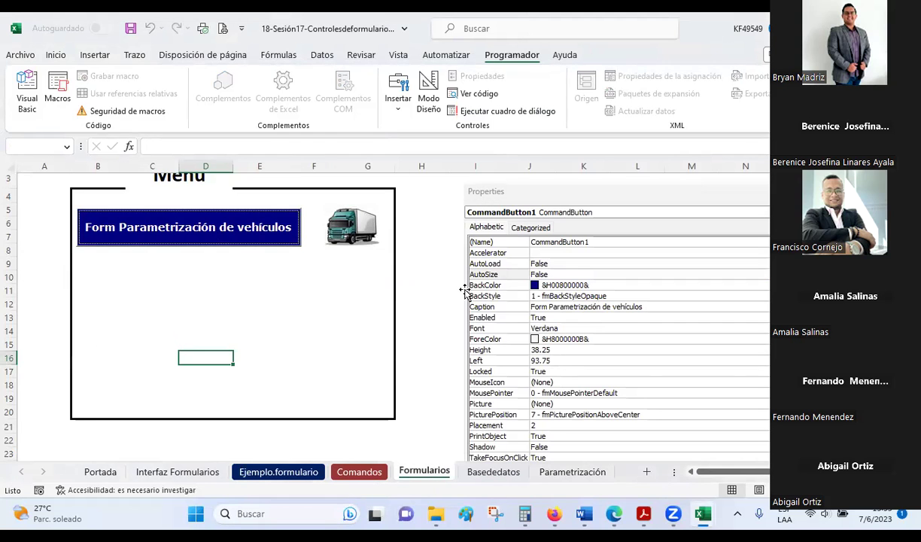
key("alt+Tab")
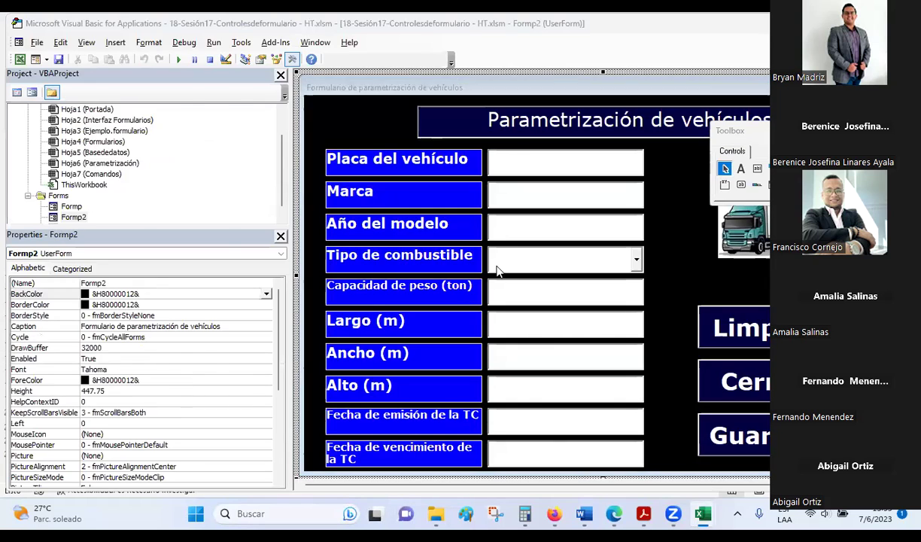
Step: Open Formp2's code window with F7 from the Project Explorer
key("alt+Tab")
key("Tab")
key("Tab")
key("Tab")
key("Tab")
key("Tab")
key("Tab")
key("Tab")
key("Tab")
key("Tab")
key("Tab")
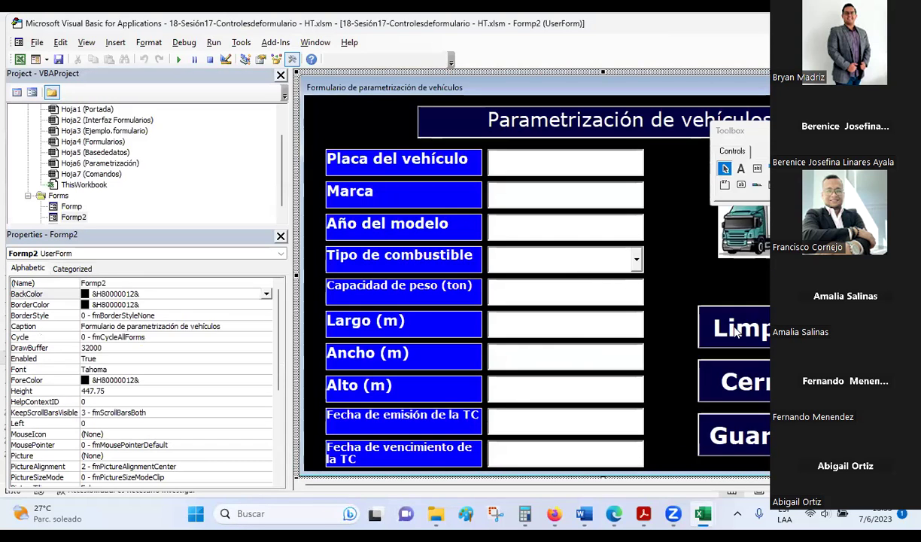
left_click(80, 214)
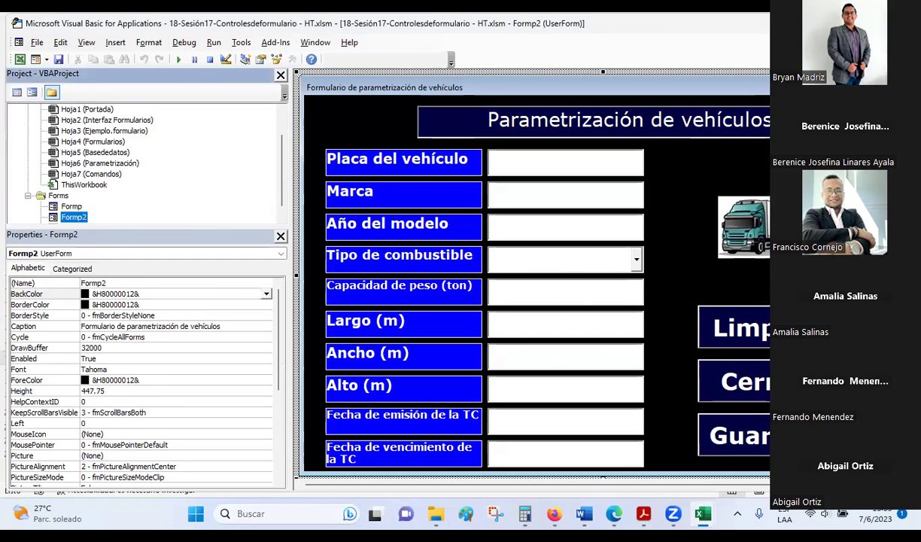
key("F7")
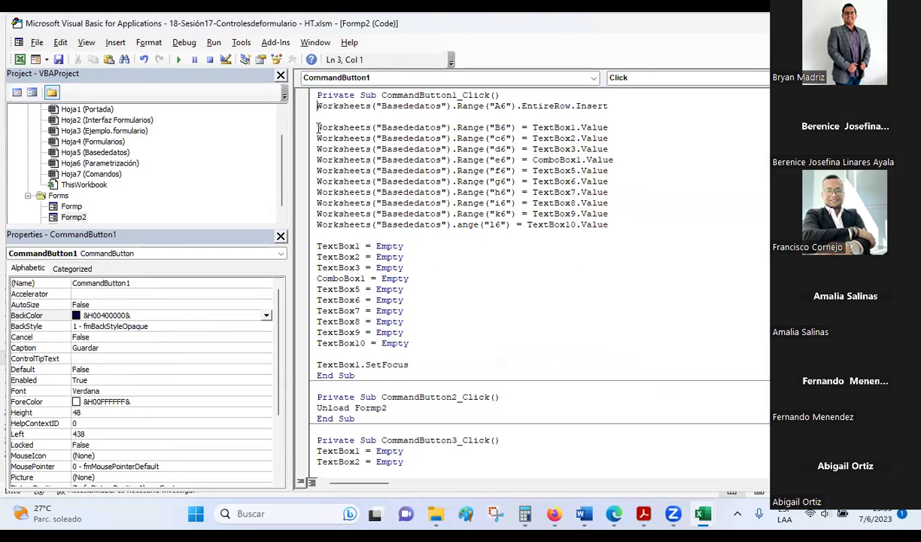
Step: Highlight the A6 row insert, the Worksheets("Basededatos") reference and the B6, c6 and e6 assignments
left_click_drag(456, 128, 611, 128)
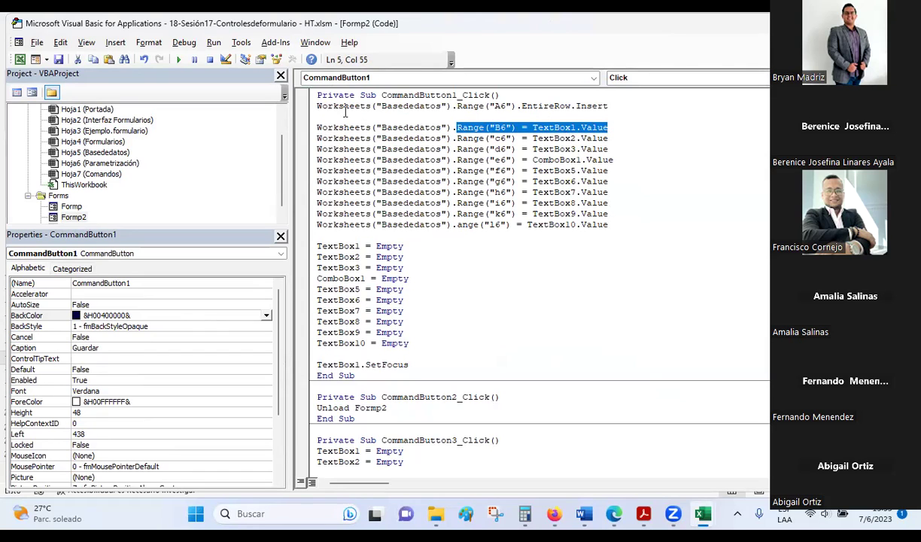
mouse_move(318, 106)
left_mouse_down()
mouse_move(484, 106)
mouse_move(611, 121)
left_mouse_up()
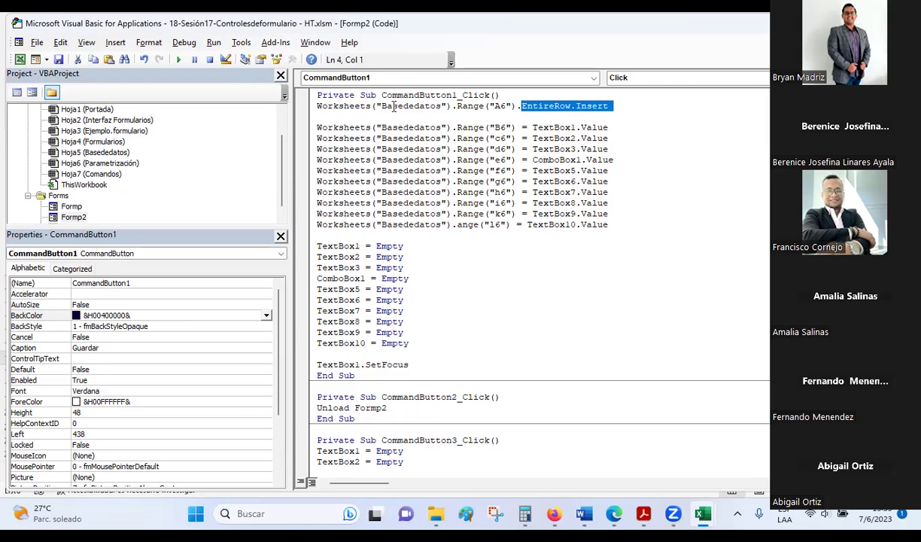
left_click_drag(310, 106, 516, 128)
left_click(435, 113)
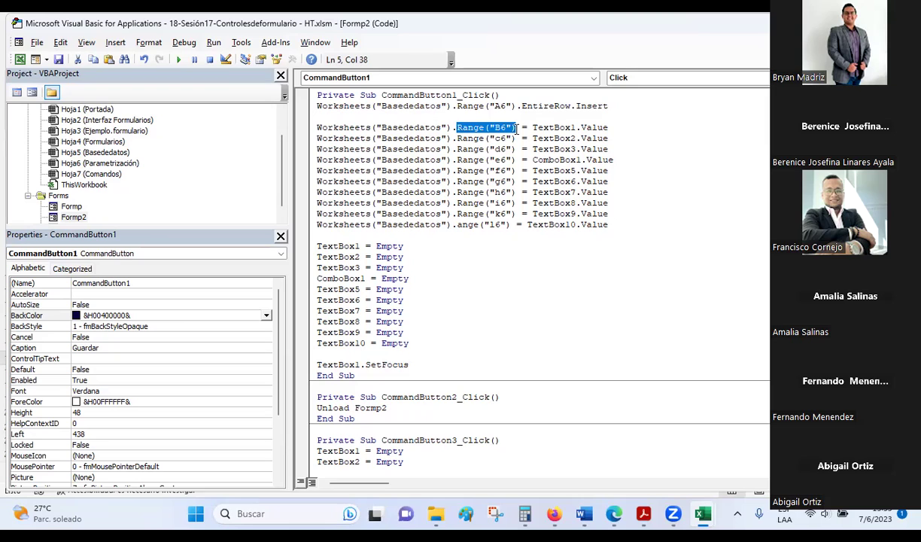
double_click(384, 131)
left_click_drag(317, 128, 451, 124)
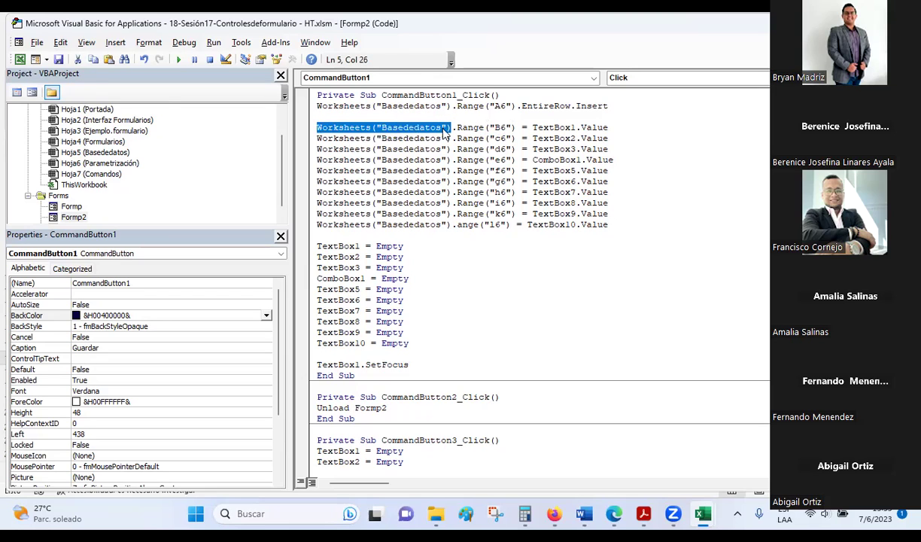
left_click(58, 59)
left_click(407, 138)
left_click(380, 159)
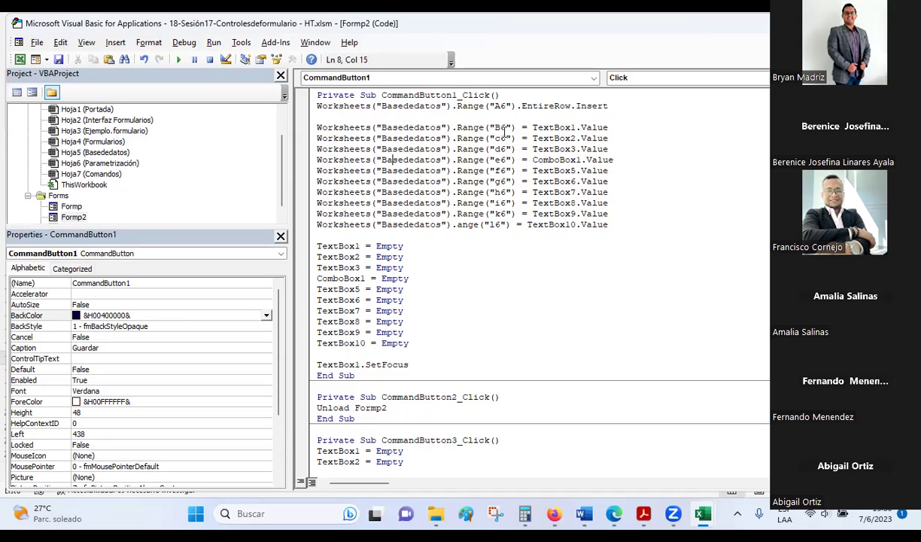
Step: Correct the TextBox numbers on the g6, h6 and k6 assignment lines
left_click(380, 127)
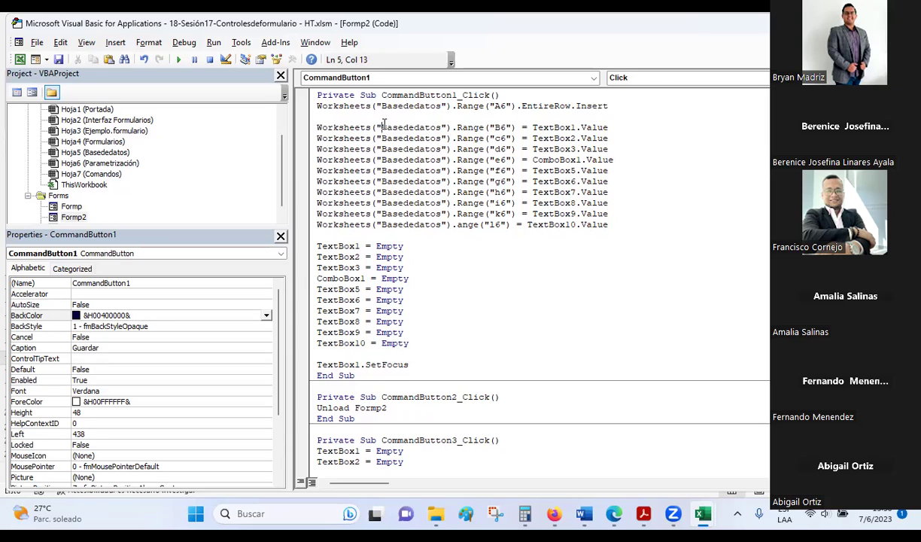
left_click(576, 170)
left_click(576, 181)
key("shift+Left")
type("5")
left_click(577, 192)
key("shift+Left")
type("6")
type("7")
left_click(577, 213)
key("shift+Left")
type("8")
Step: Fix the misspelled .ange to .Range on the l6 line with TextBox10
left_click_drag(564, 224, 575, 224)
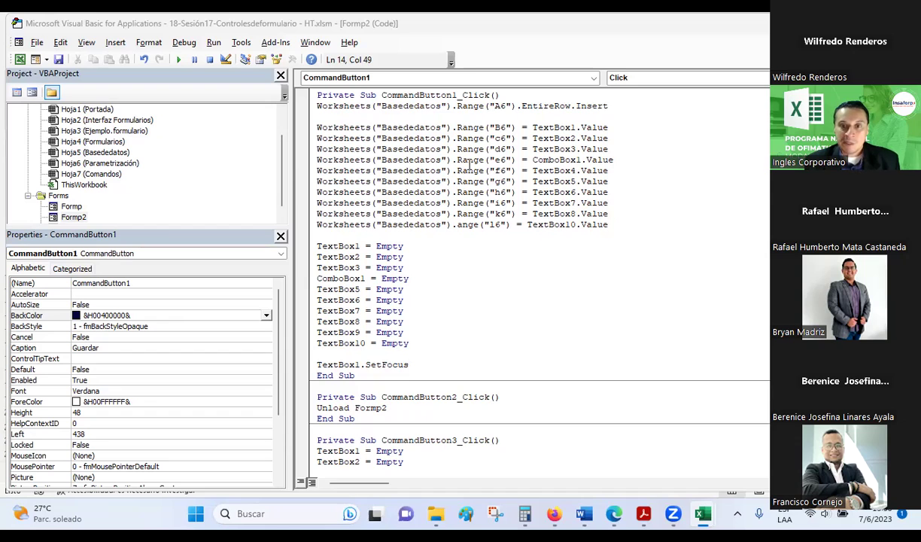
left_click(456, 224)
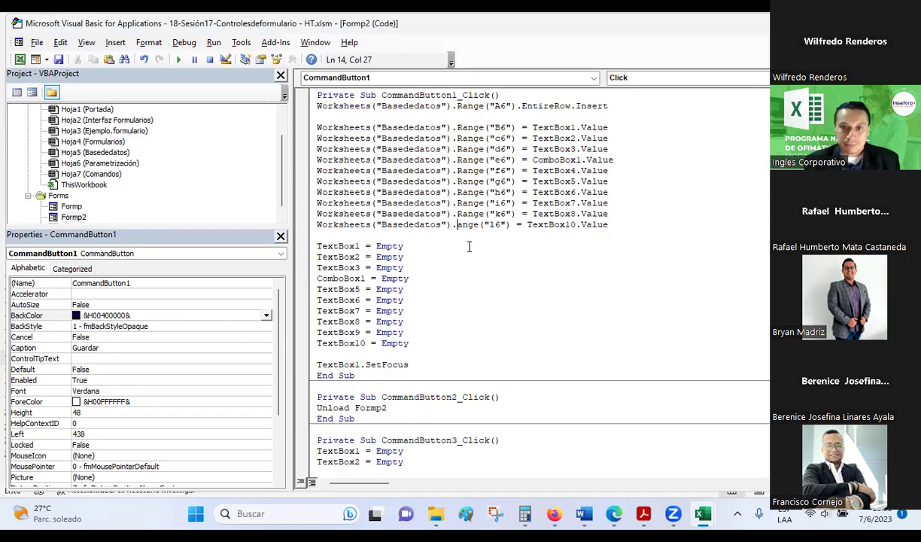
type("R")
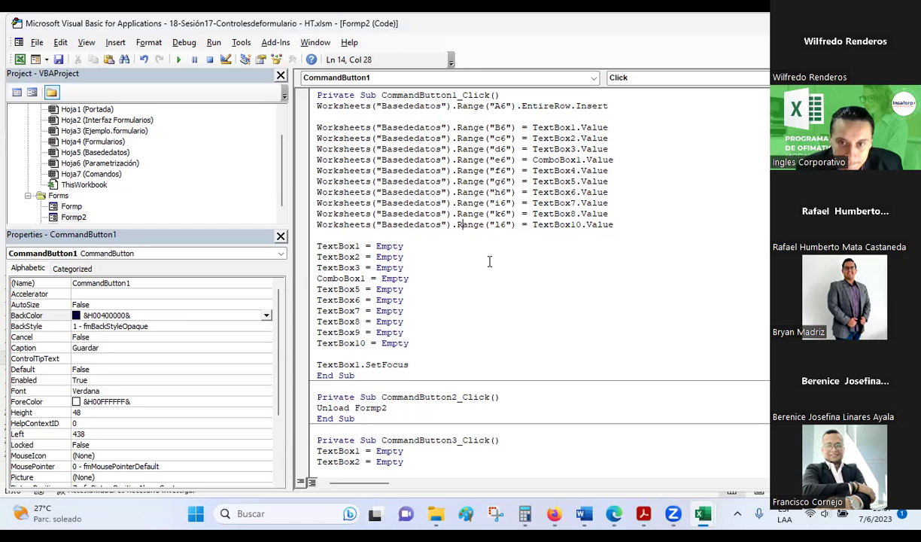
key("Right")
key("Right")
key("Right")
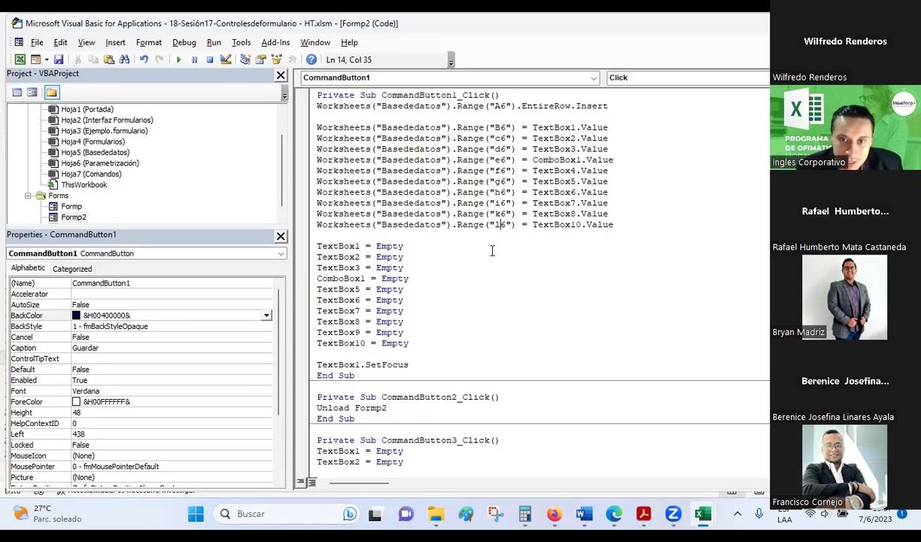
Step: Scroll right through the Basededatos vehicle column headers in Excel, then return to the editor
key("alt+Tab")
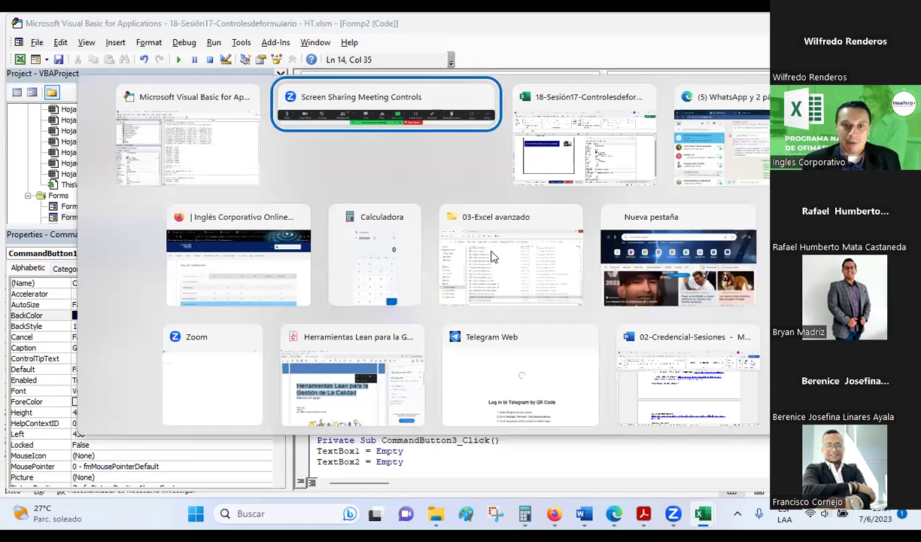
key("alt+Tab")
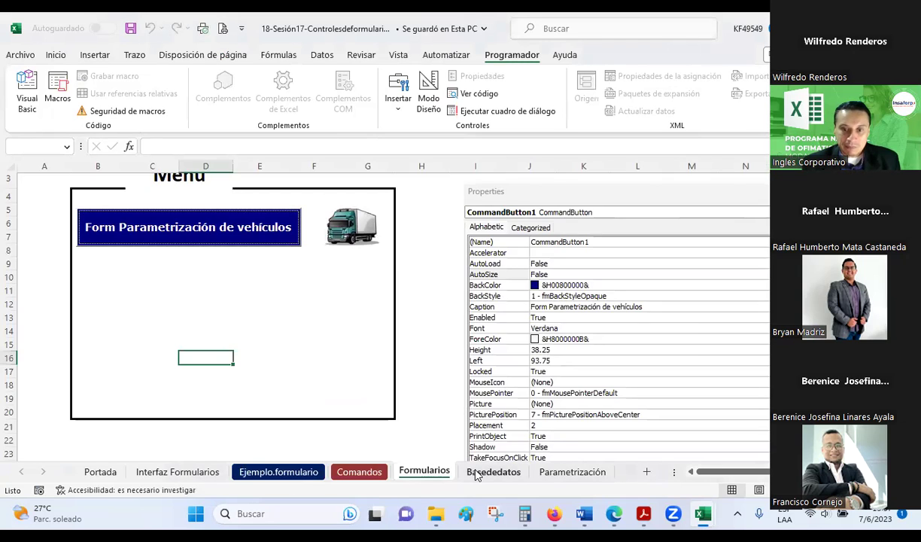
left_click(498, 472)
left_click_drag(704, 471, 711, 472)
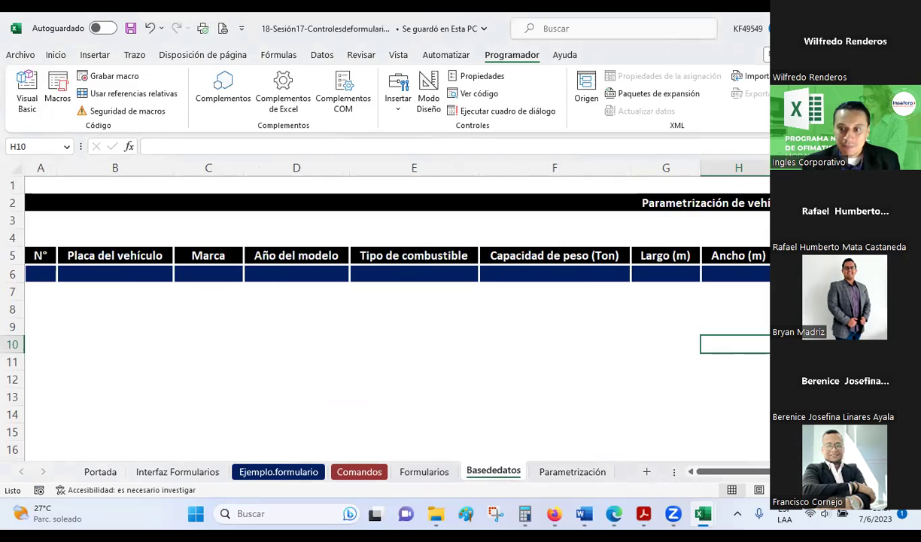
scroll(732, 273, "right", 2)
scroll(731, 272, "right", 2)
scroll(731, 272, "right", 2)
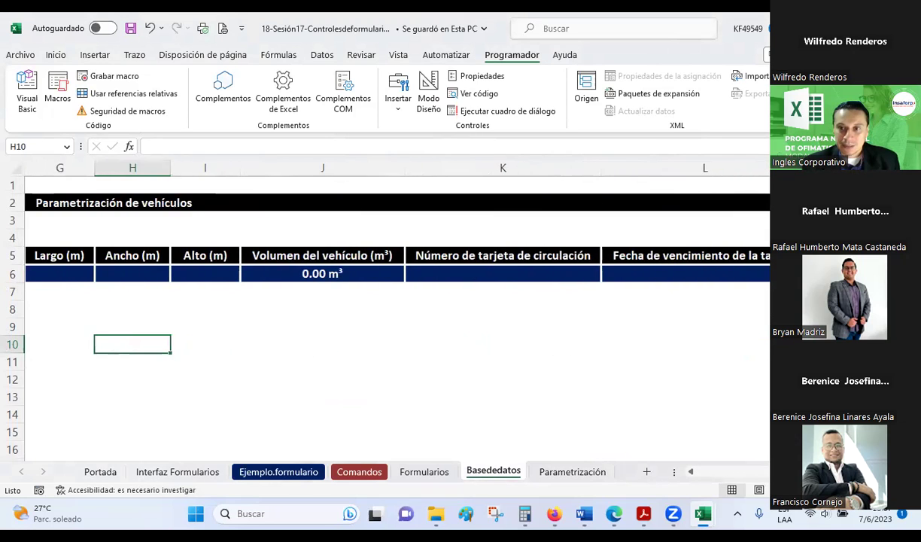
key("alt+Tab")
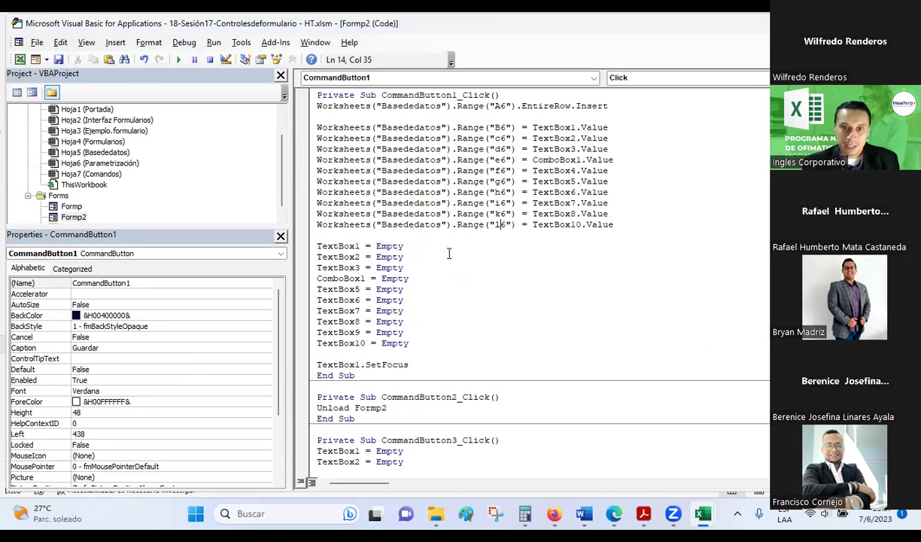
Step: Renumber Formp2's field-clearing lines to TextBox4 through TextBox9
left_click_drag(360, 289, 354, 289)
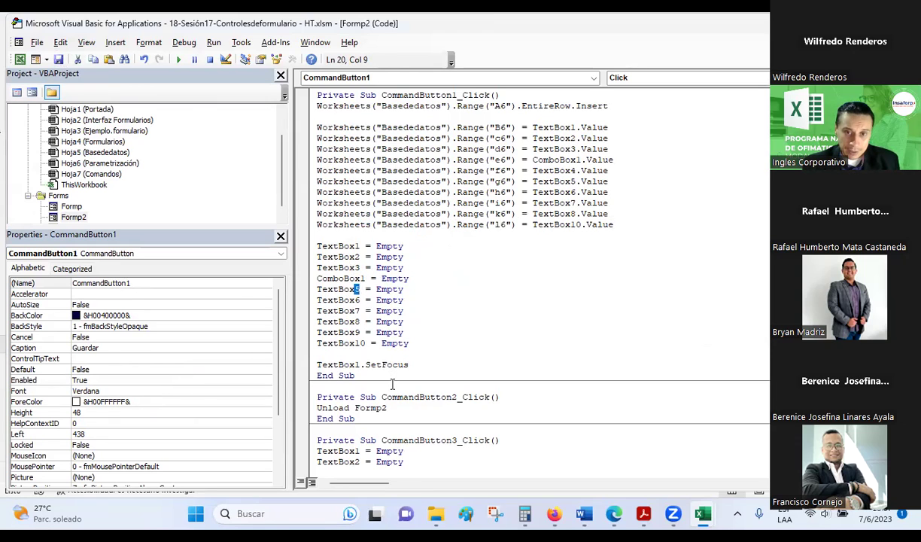
type("4")
left_click_drag(354, 299, 365, 343)
type("56")
type("7")
type("8")
type("9")
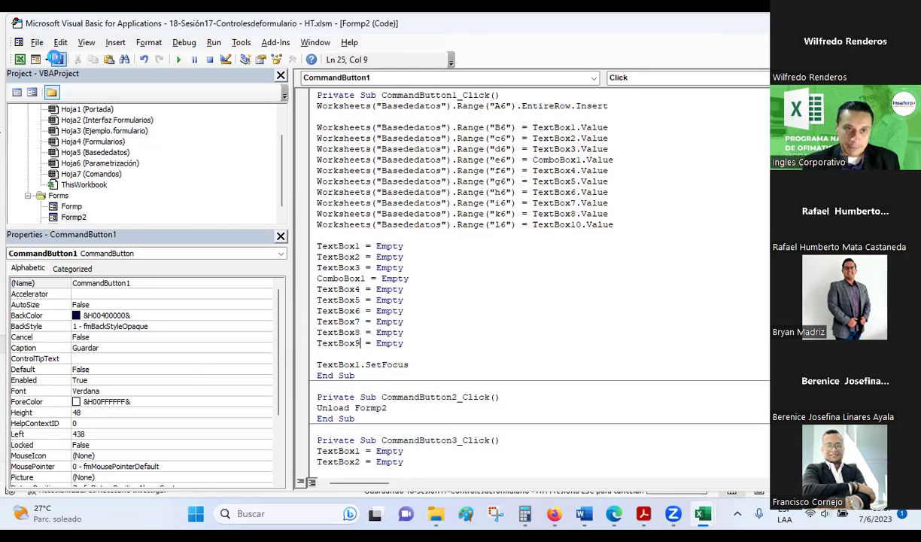
Step: Add the missing R to .ange on Formp's l6 line, then reopen Formp2's Guardar code
left_click(82, 207)
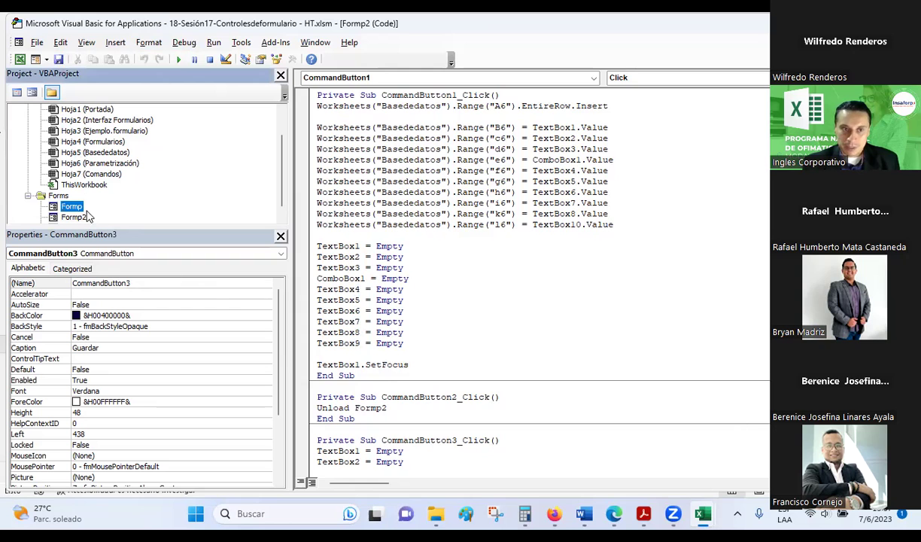
double_click(76, 206)
double_click(753, 438)
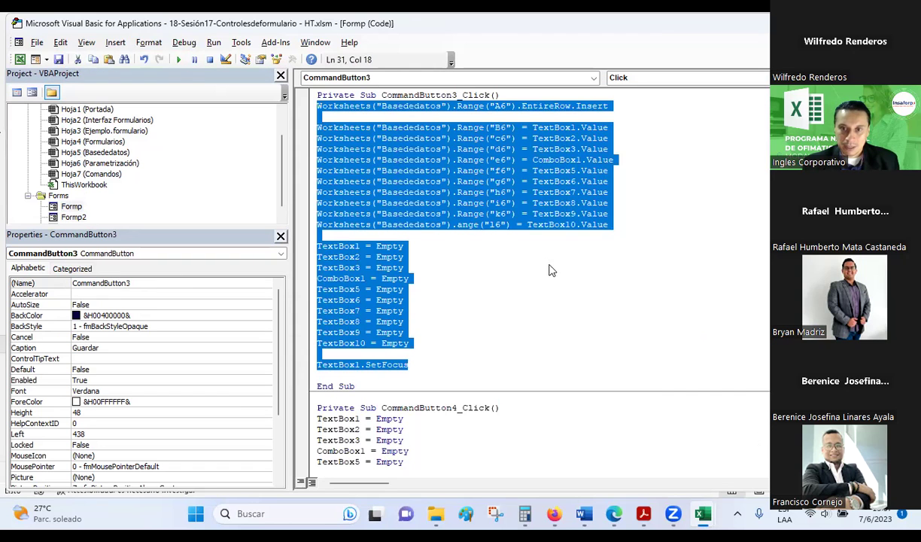
left_click(512, 239)
left_click(457, 224)
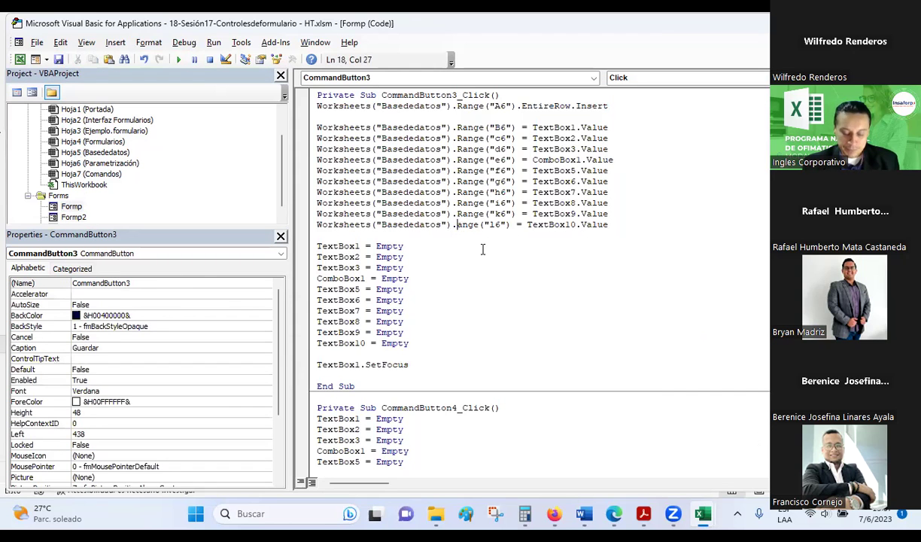
type("R")
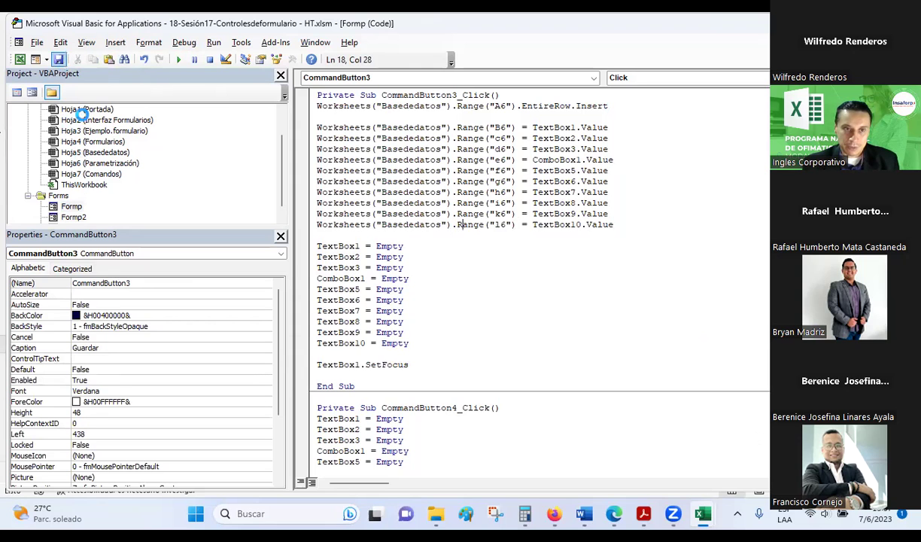
double_click(79, 217)
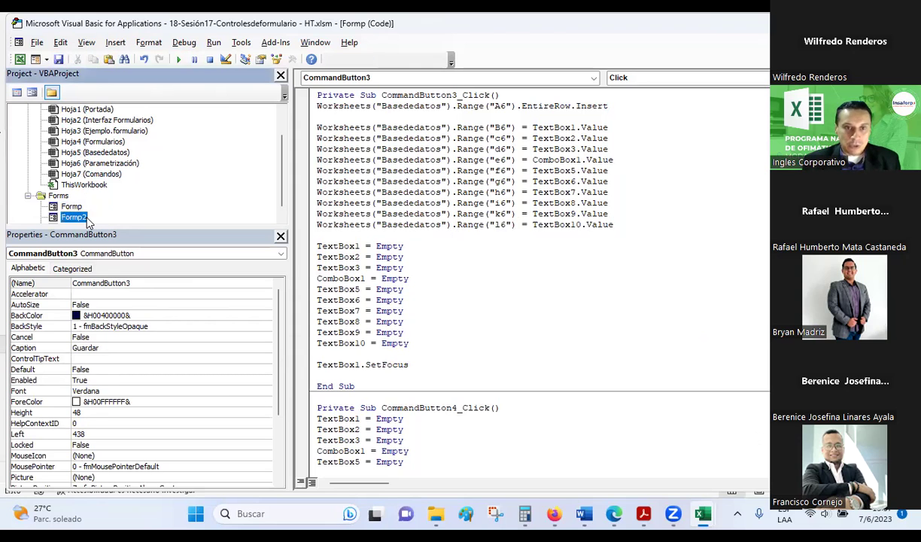
double_click(734, 435)
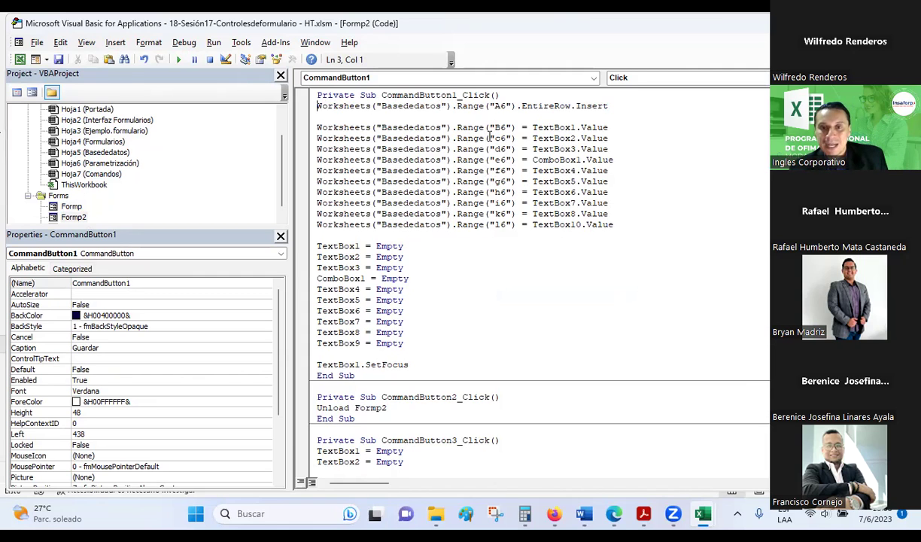
key("alt+Tab")
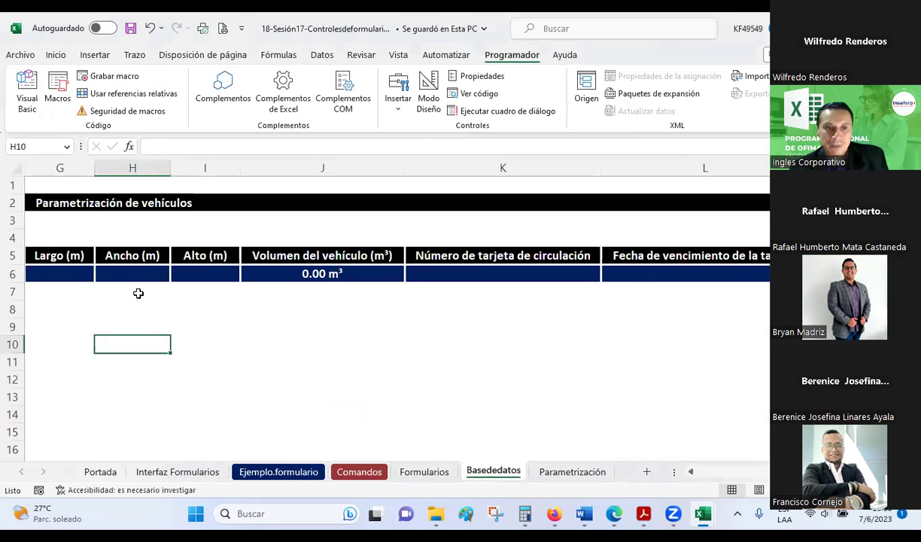
scroll(397, 316, "left", 3)
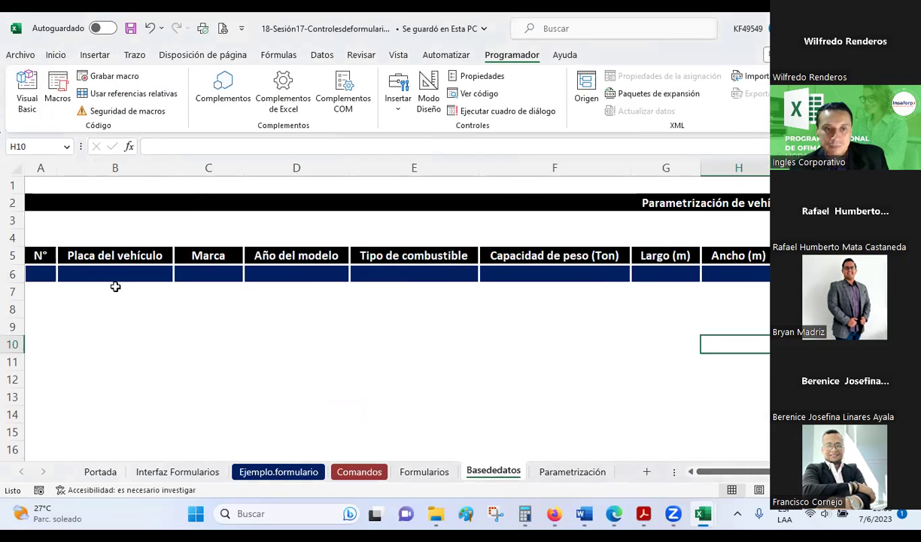
left_click(93, 271)
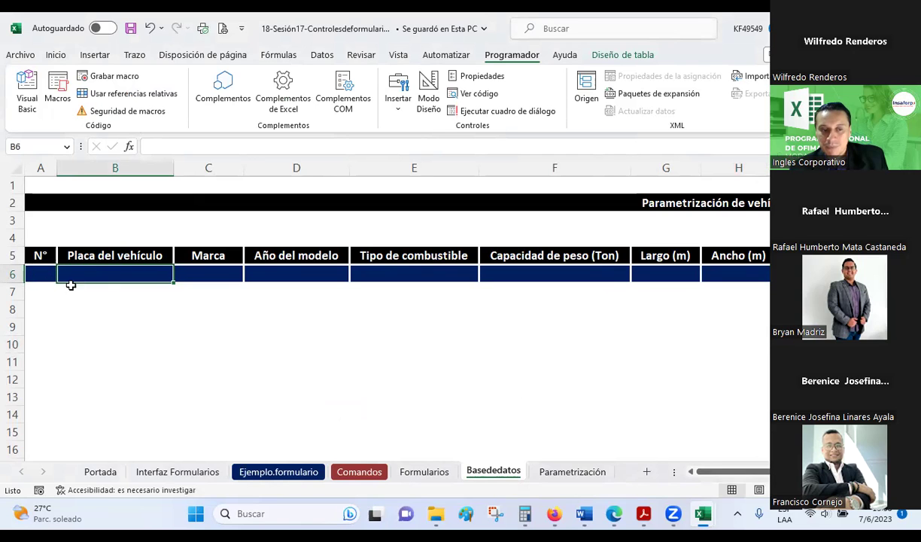
key("alt+Tab")
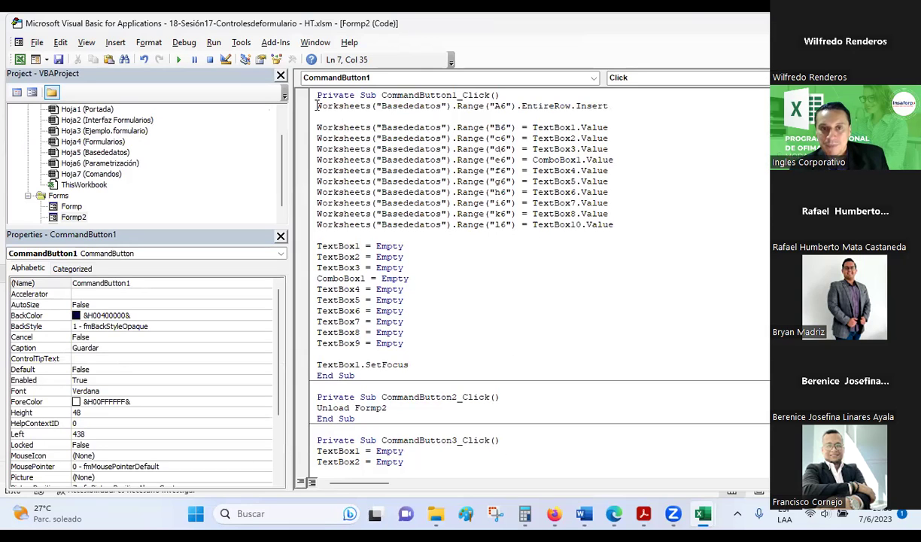
Step: Highlight EntireRow.Insert, Range("B6") and TextBox1.Value, then switch to Excel's Basededatos sheet
left_click_drag(316, 106, 611, 106)
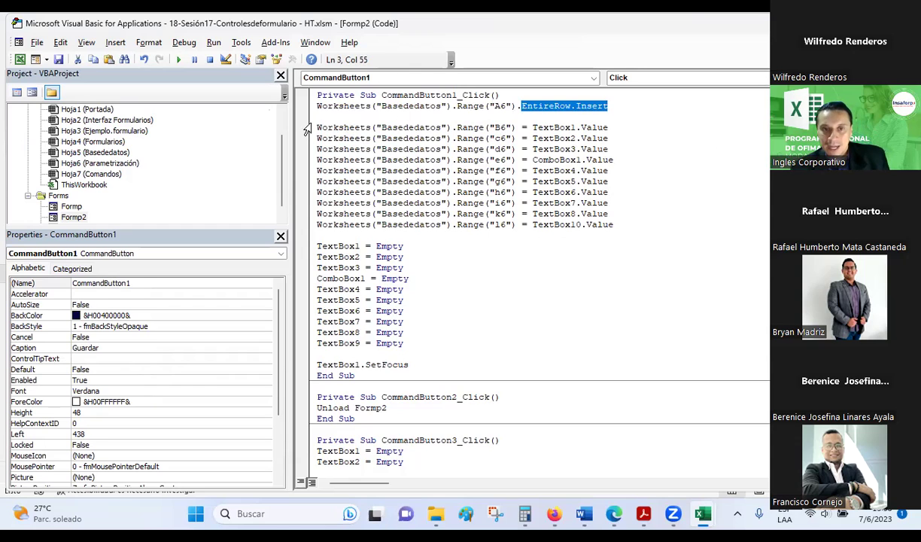
left_click_drag(317, 128, 516, 127)
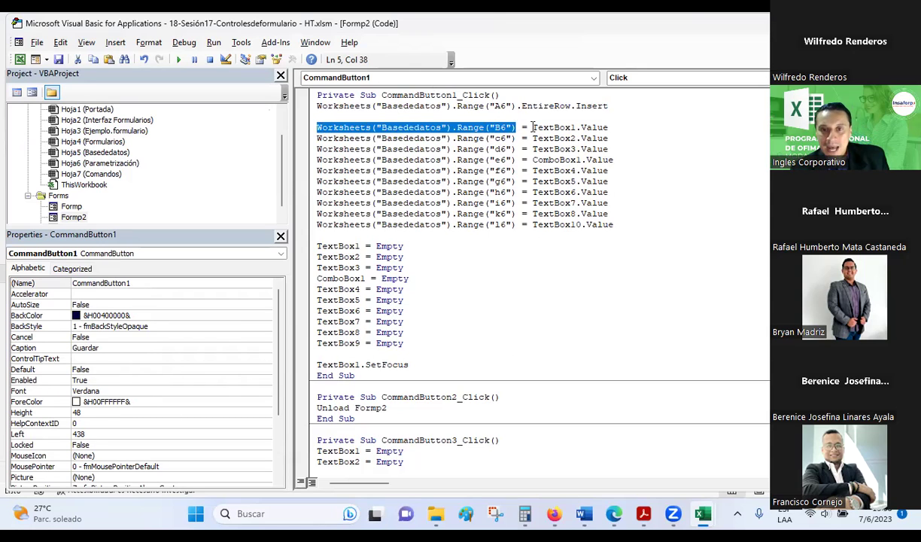
left_click(501, 127)
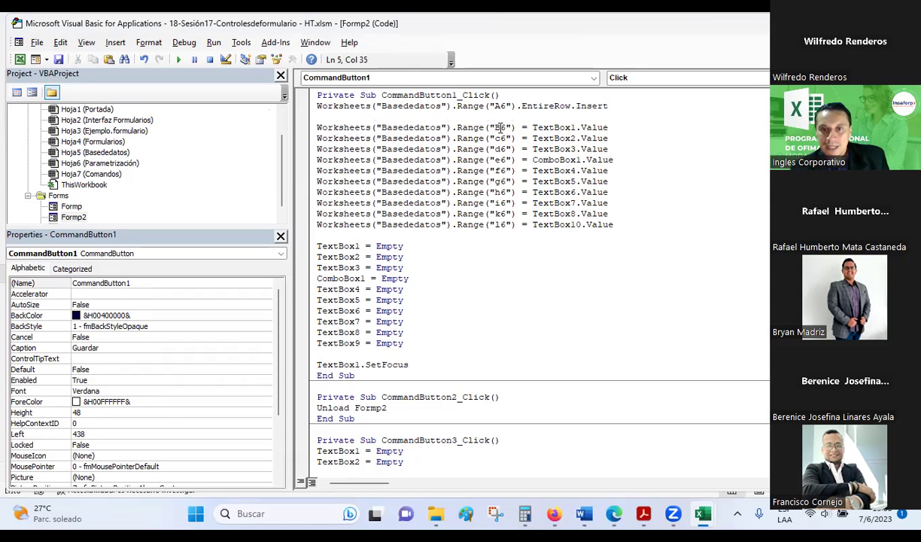
left_click_drag(533, 128, 614, 125)
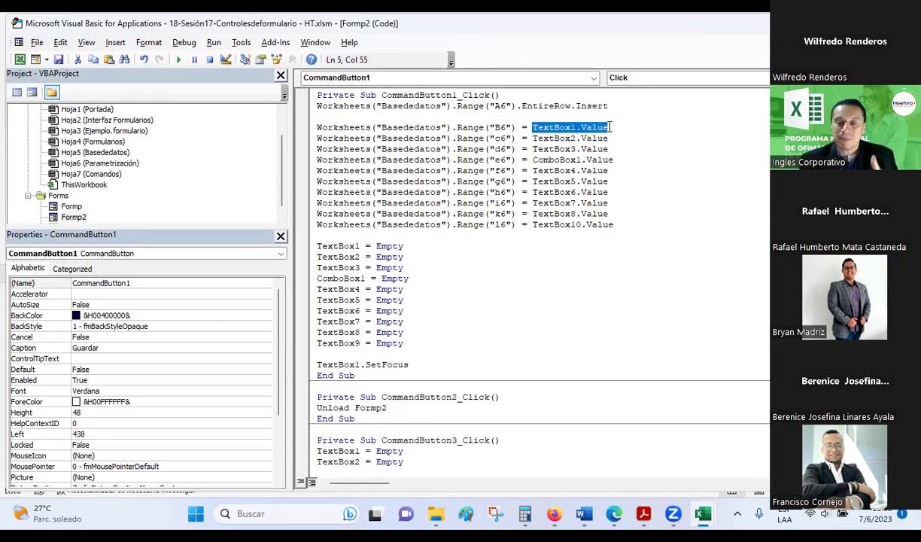
left_click(493, 138)
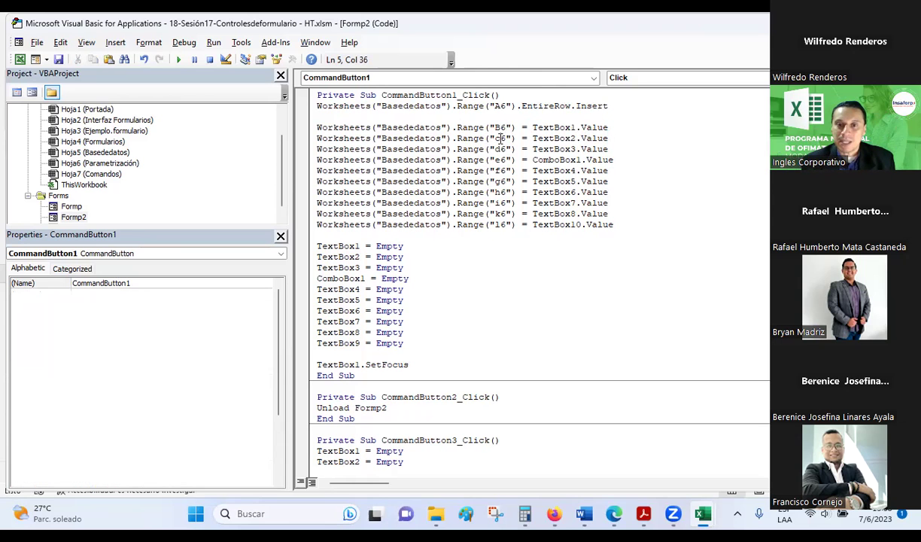
key("alt+Tab")
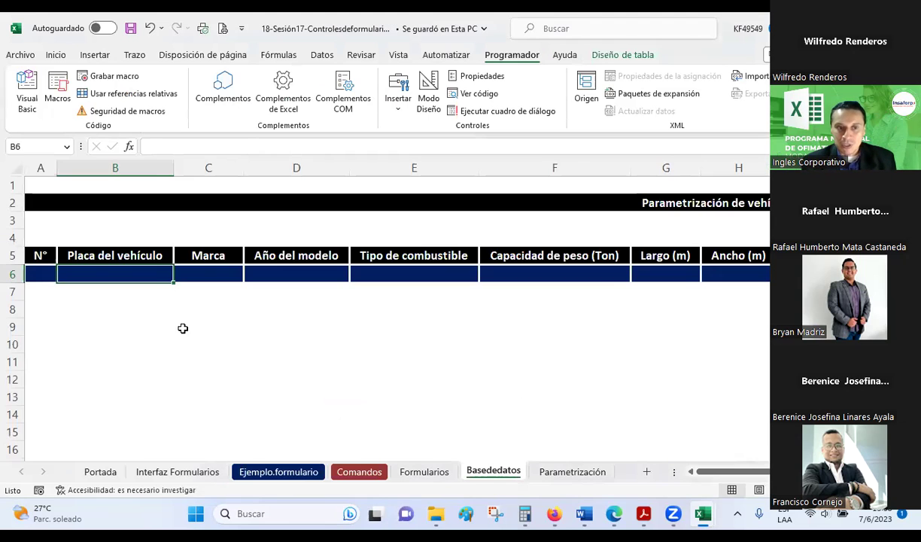
left_click(188, 343)
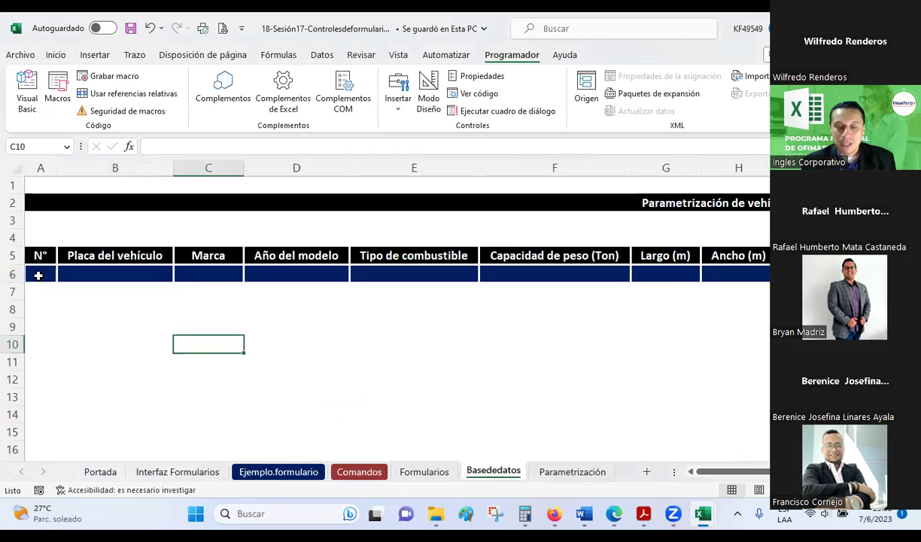
left_click_drag(38, 276, 306, 278)
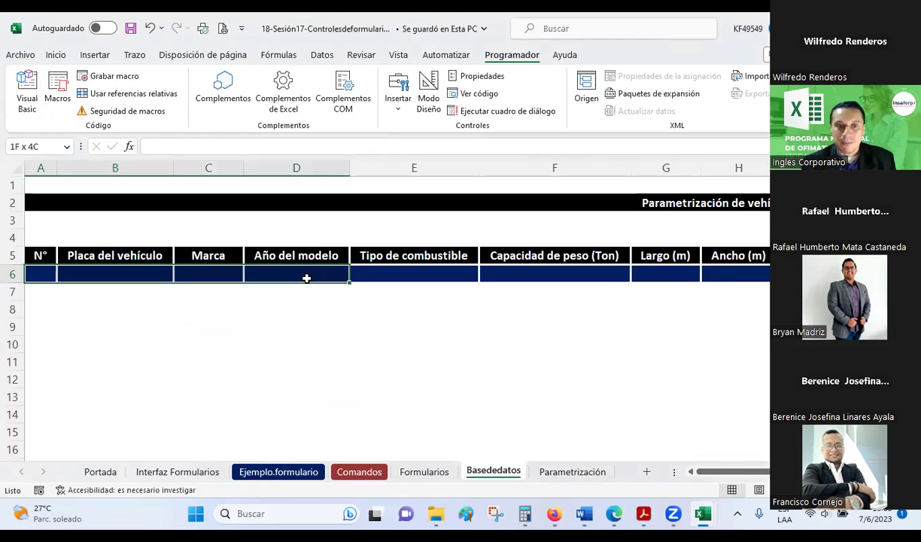
left_click(306, 278)
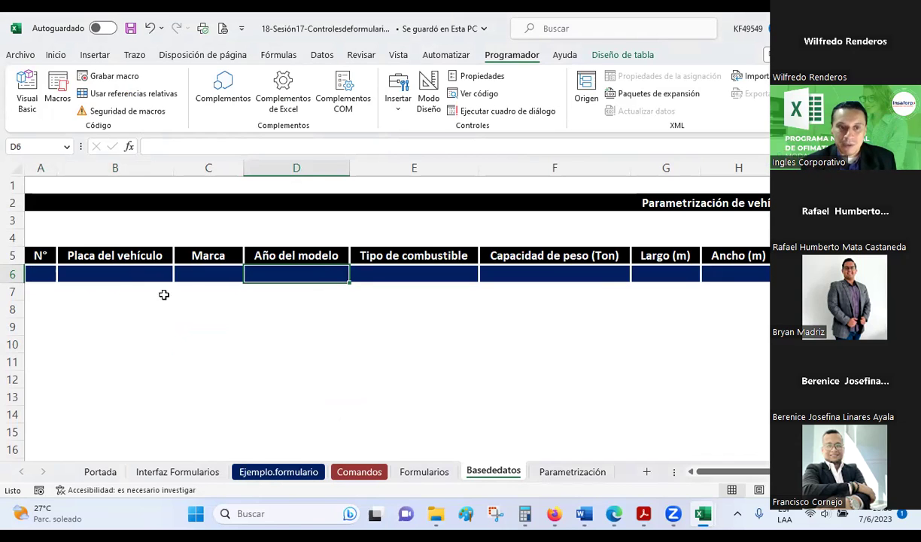
left_click(117, 267)
left_click(182, 268)
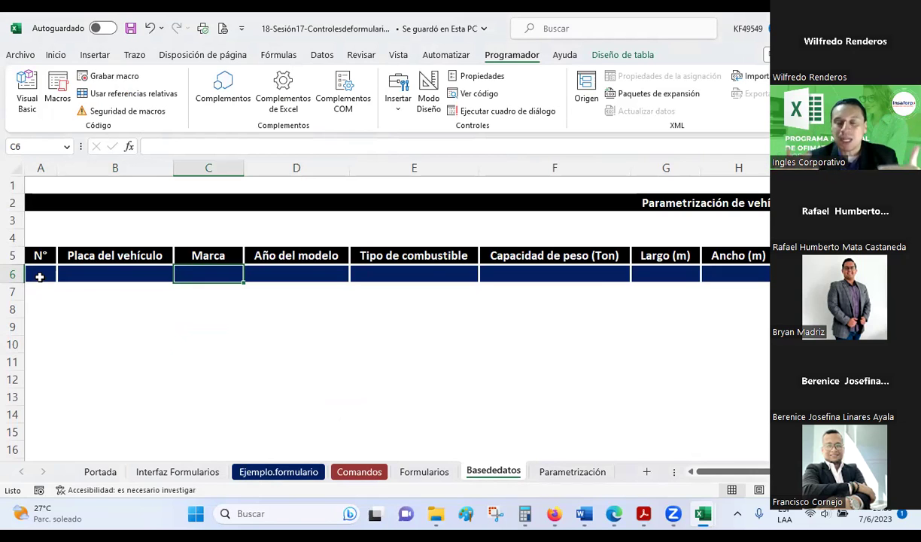
Step: Select cell B6 in Excel, then step through the B6 to l6 assignment lines in the code
left_click(162, 331)
left_click(90, 279)
key("alt+Tab")
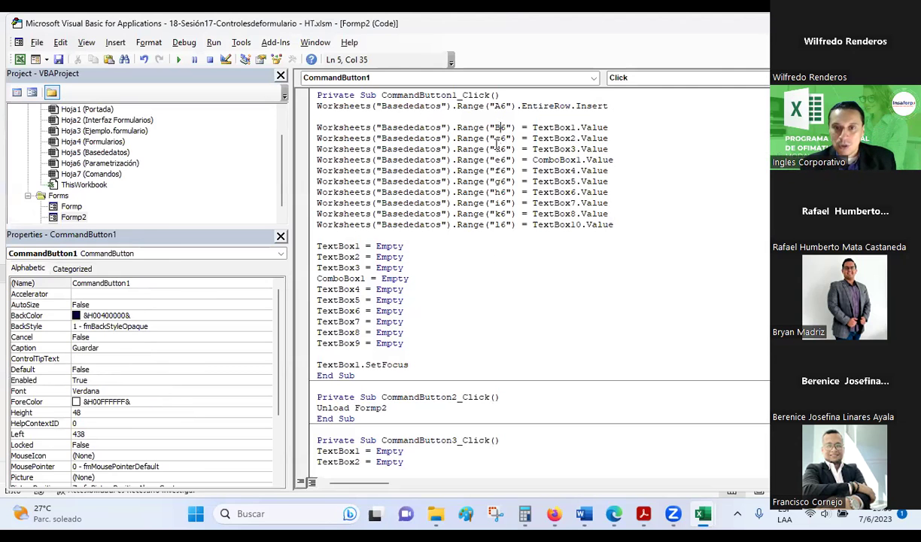
key("Down")
key("Left")
key("Down")
left_click(560, 160)
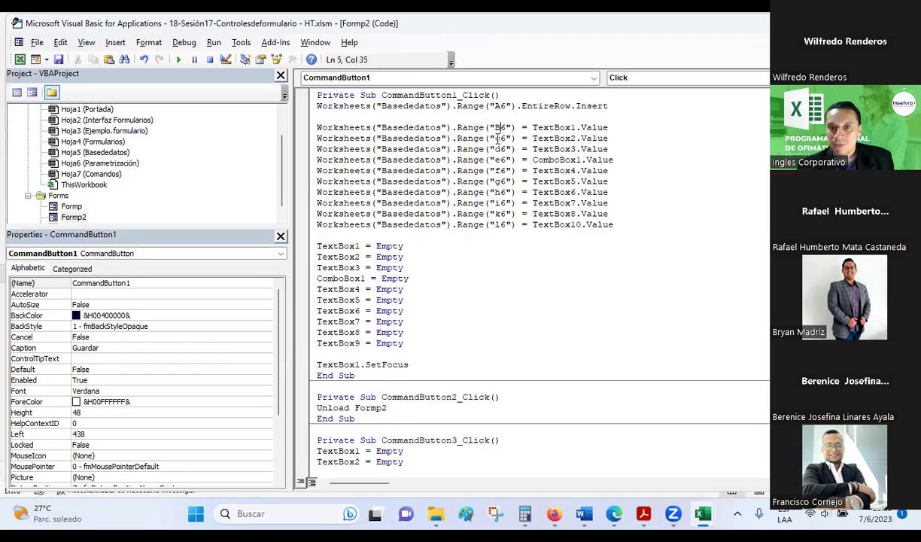
key("Down")
key("Down")
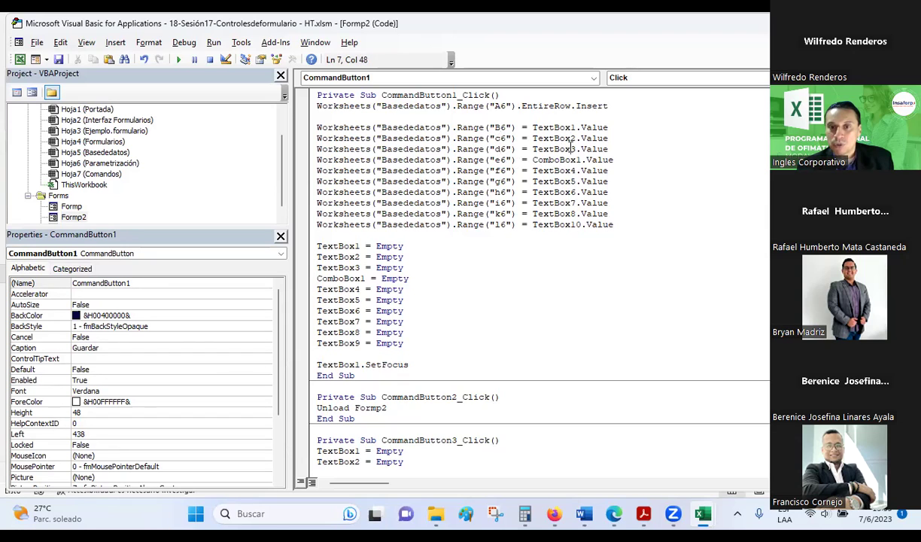
left_click(576, 171)
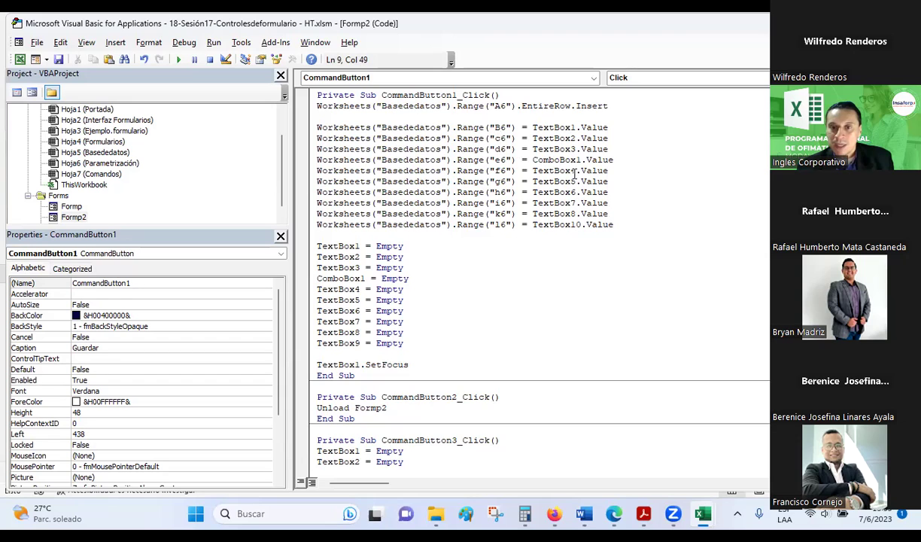
left_click(577, 183)
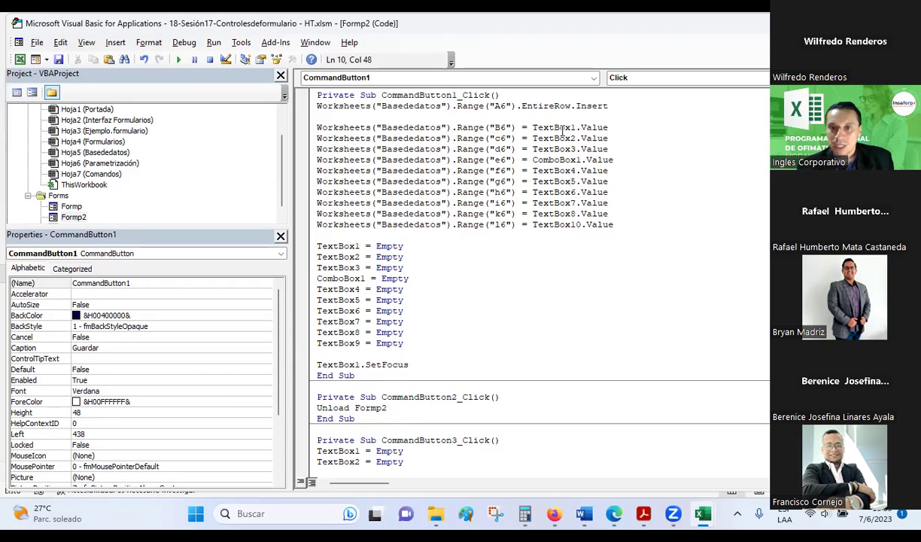
left_click_drag(562, 129, 614, 224)
Step: Go over the TextBox clearing lines and the SetFocus line, then save the project
left_click(350, 246)
left_click(350, 257)
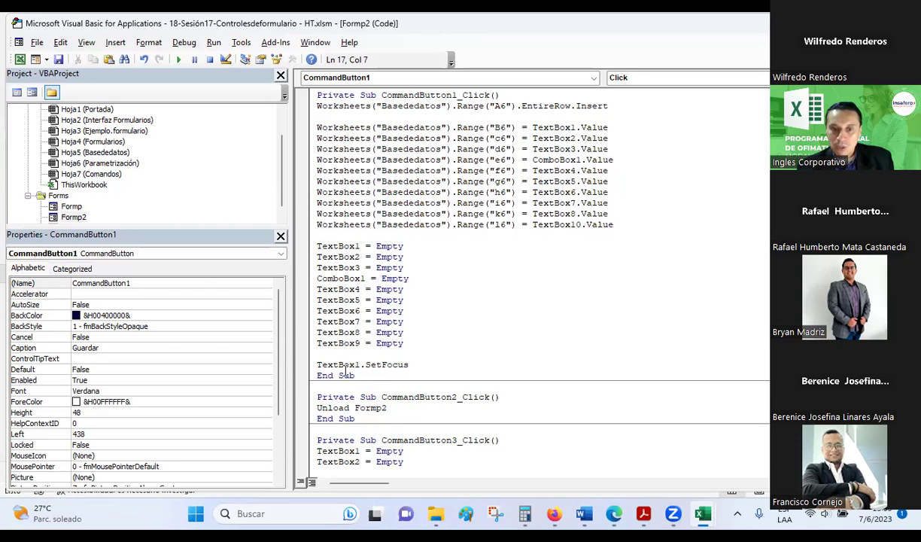
left_click(374, 366)
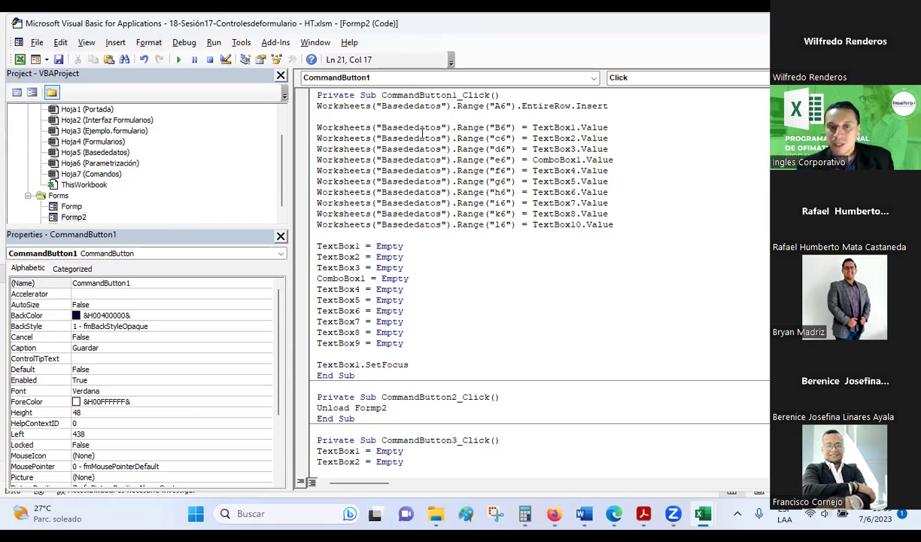
left_click(58, 60)
Step: Highlight Range("B6") = TextBox1.Value, select Formp2, and switch back to the Excel workbook
left_click_drag(450, 128, 314, 133)
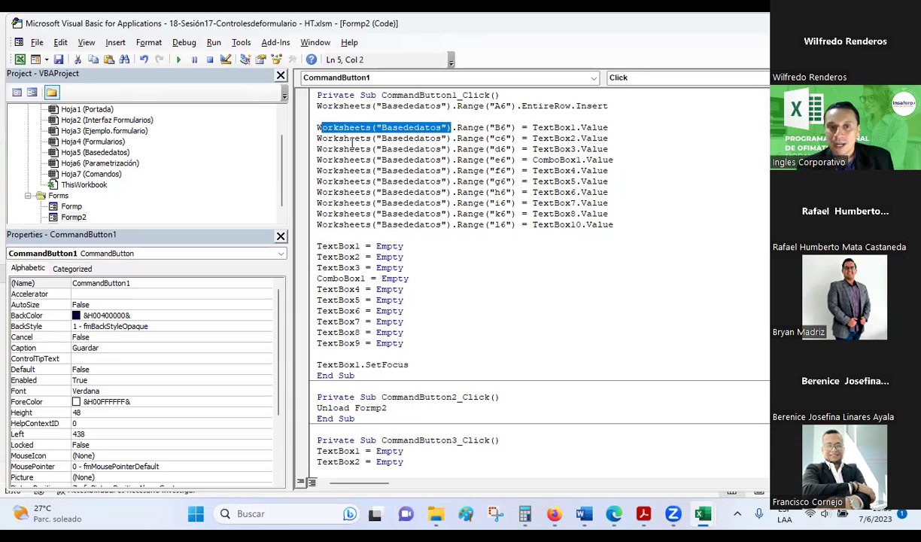
key("Right")
key("Right")
key("Right")
left_click_drag(457, 128, 616, 126)
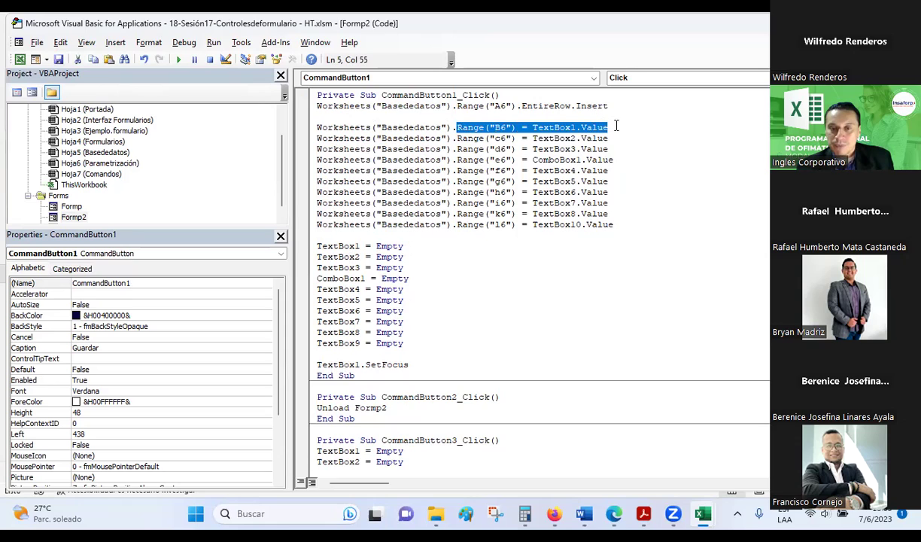
left_click_drag(338, 127, 349, 127)
left_click(458, 127)
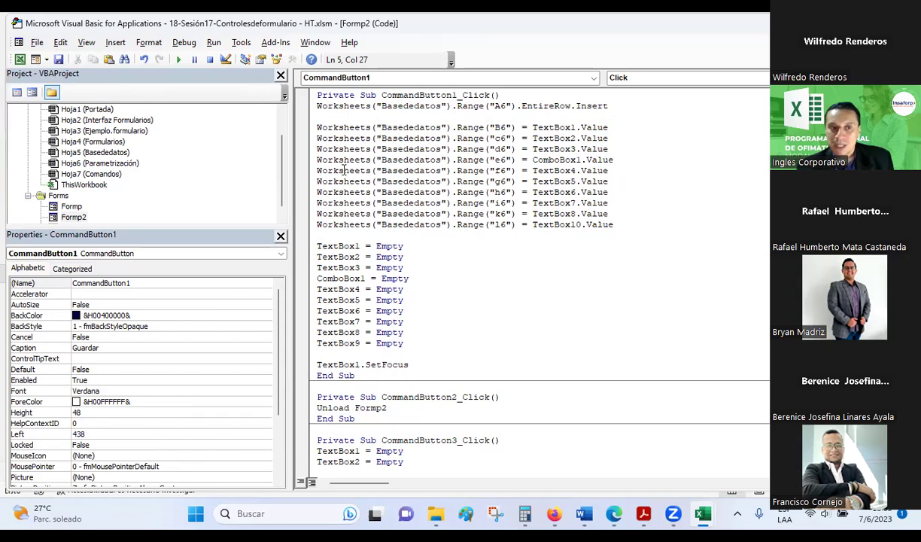
left_click(75, 216)
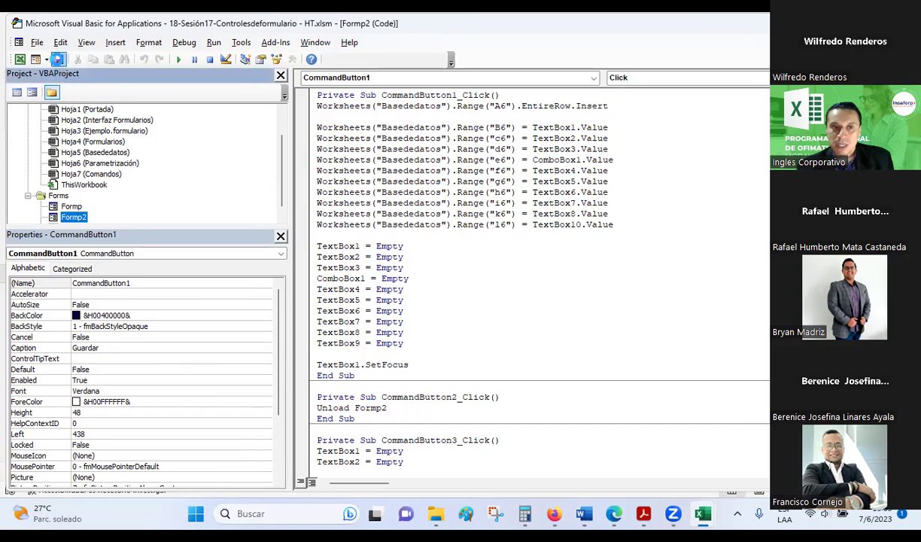
mouse_move(703, 513)
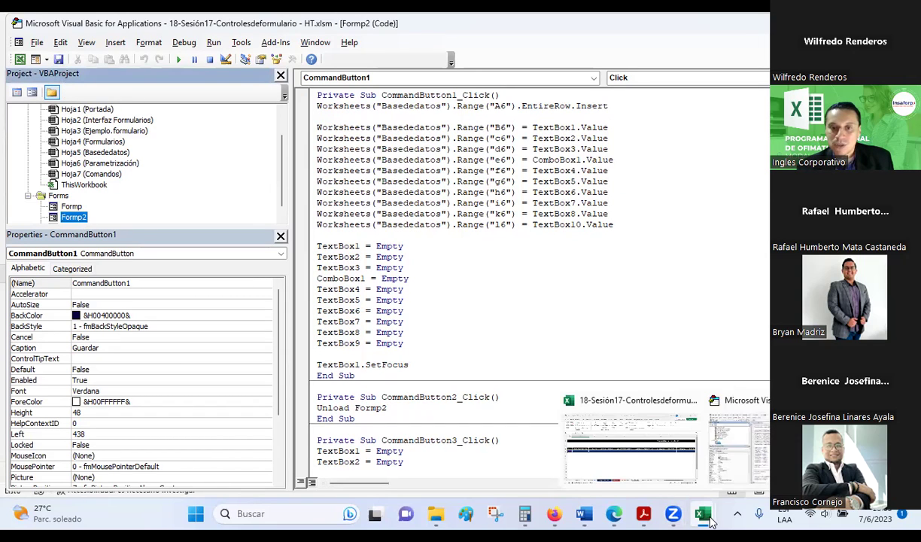
left_click(637, 405)
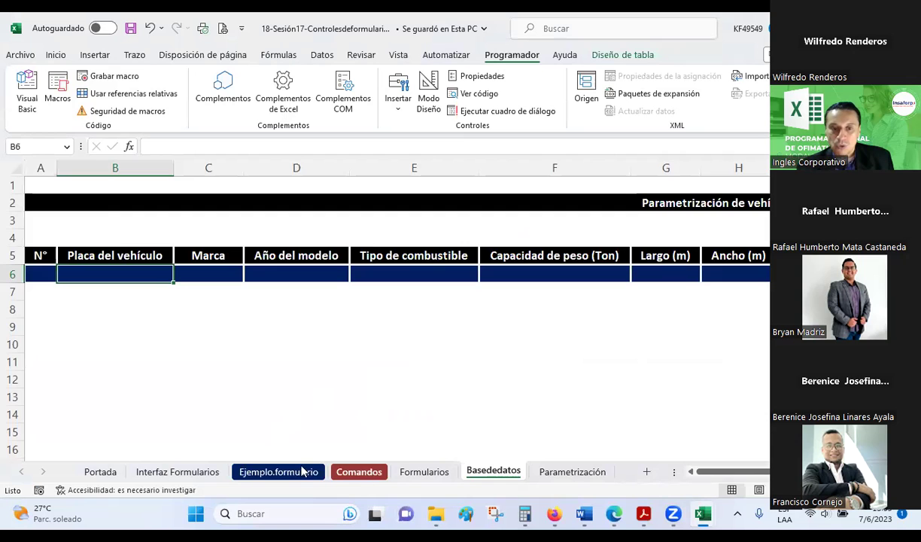
Step: Move through the Ejemplo.formulario and Comandos sheets to the Formularios sheet
left_click(302, 471)
left_click(339, 472)
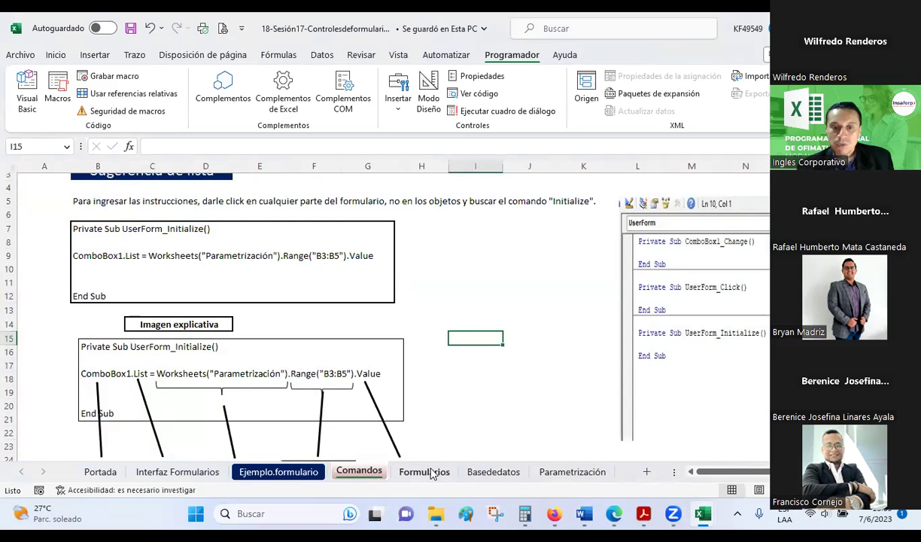
left_click(425, 472)
left_click(417, 262)
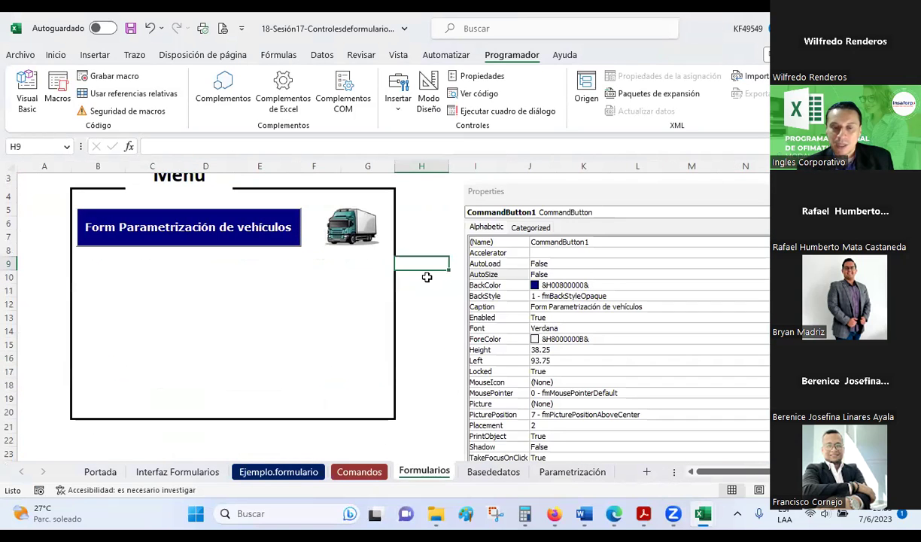
Step: Test the vehicle form with entry 12, Limpiar and Cerrar, then reopen it empty
left_click(247, 241)
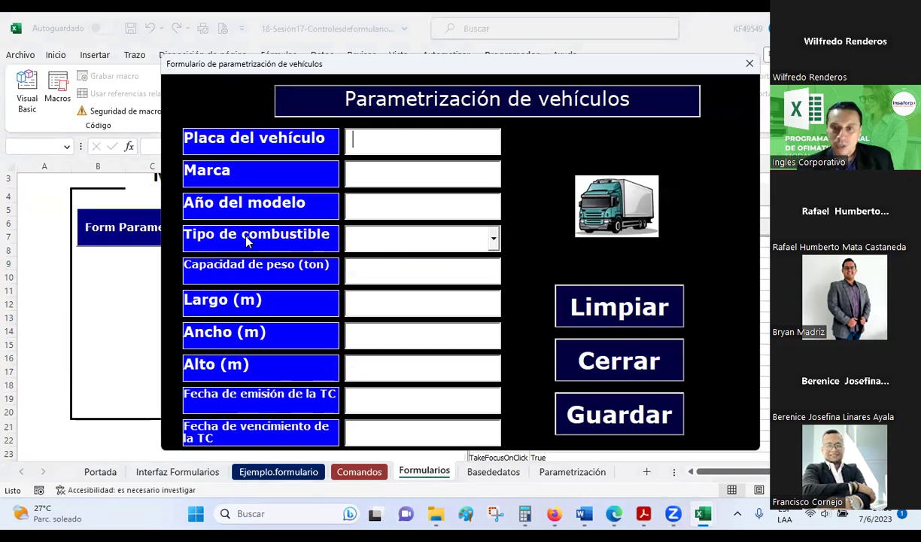
type("12")
left_click(597, 309)
left_click(608, 353)
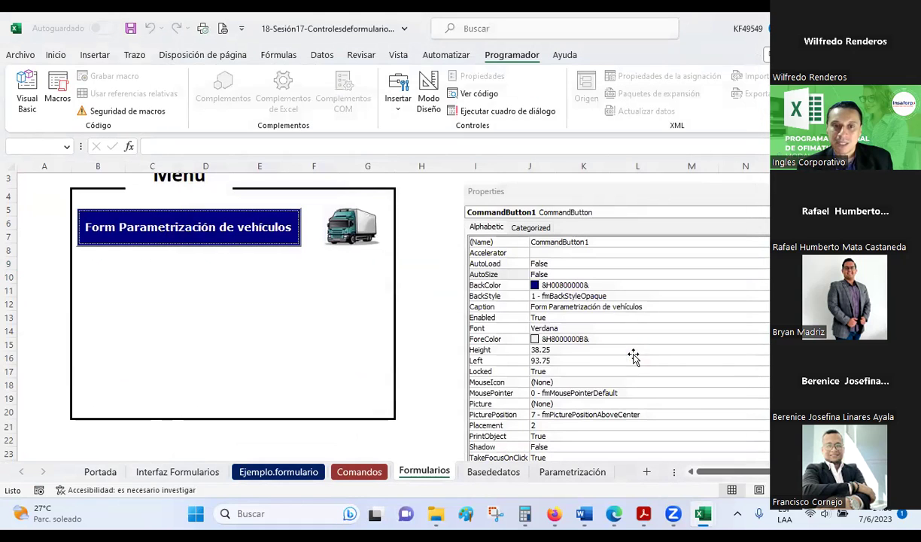
left_click(246, 230)
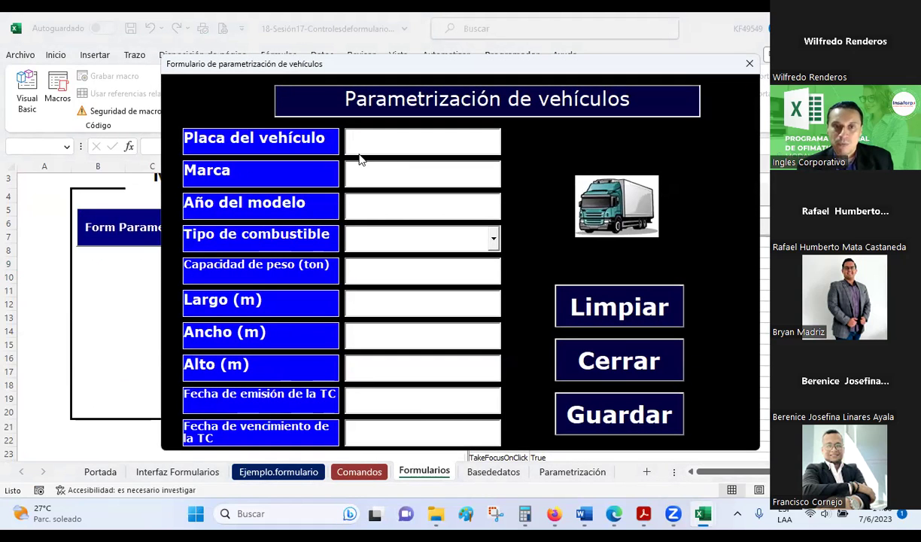
Step: Enter the plate number, MACK, model year 2021 and Gasolina as the fuel type
type("1256")
type("35")
type("MACK")
type("2023")
key("BackSpace")
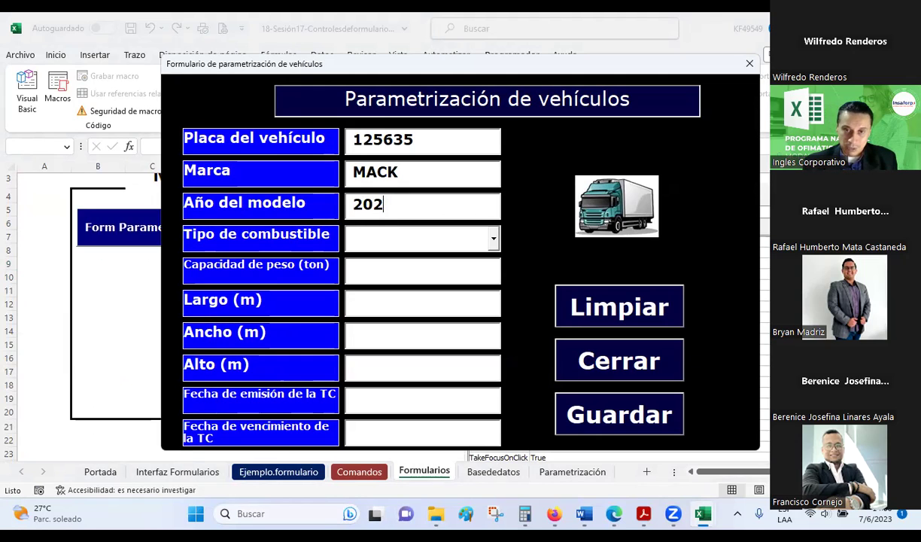
type("1")
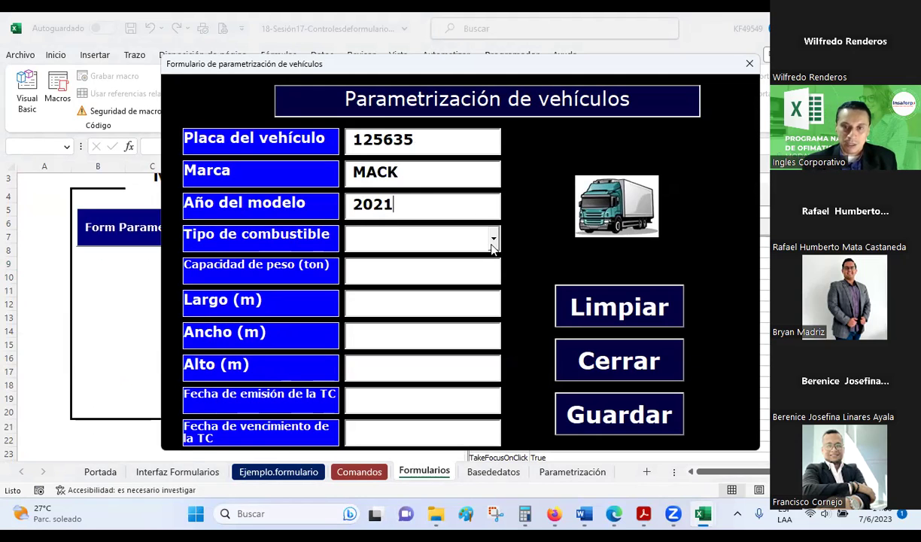
left_click(474, 239)
left_click(431, 280)
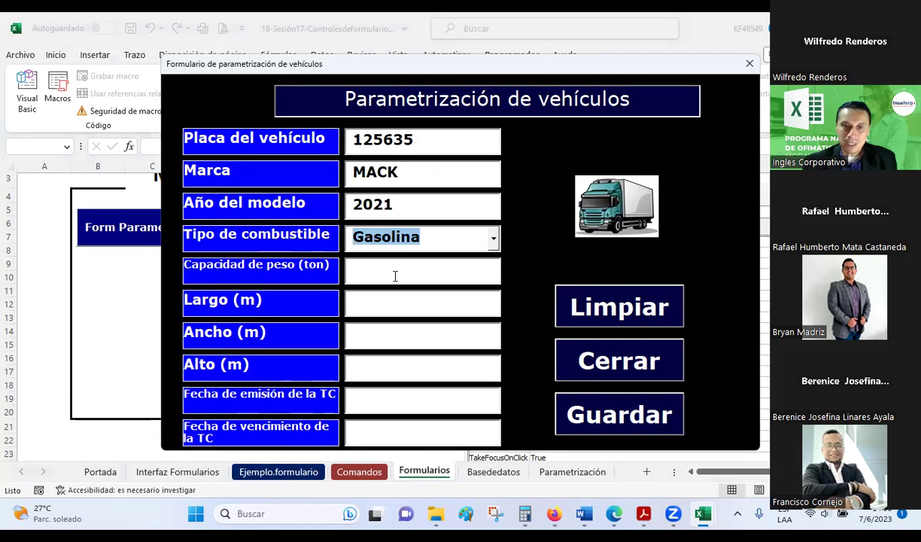
Step: Enter capacity 12, dimensions 12.5 × 2.54 × 2.45, and begin typing the TC dates
left_click(395, 276)
type("2")
key("Tab")
type("12.5")
key("Tab")
type("2..542")
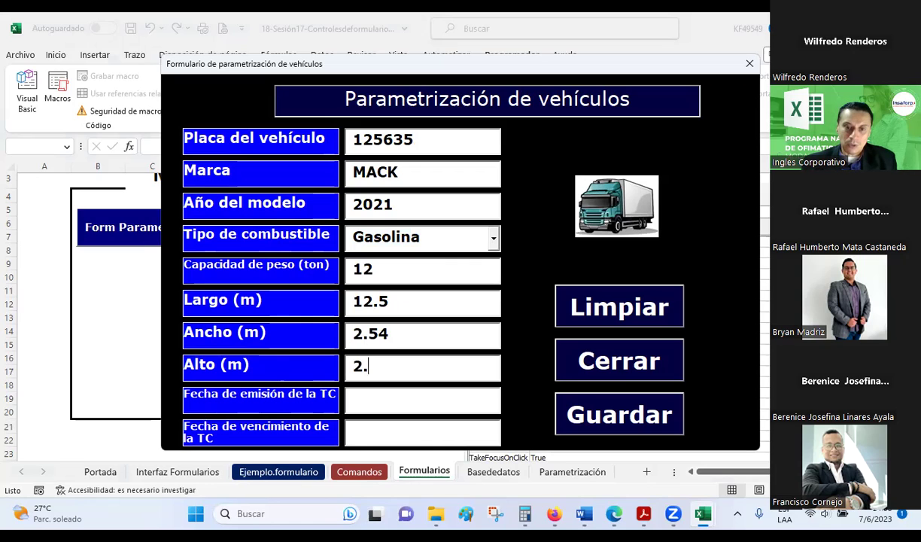
type("45")
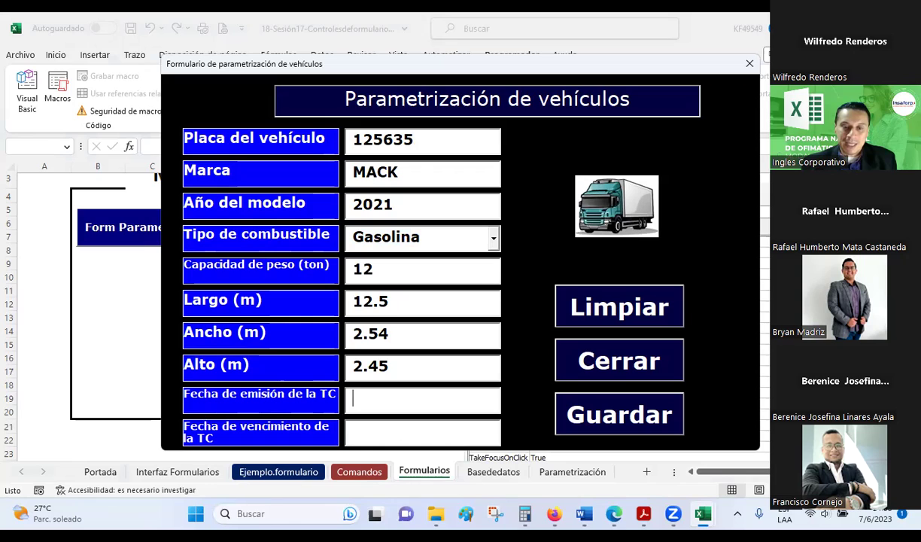
type("12-12")
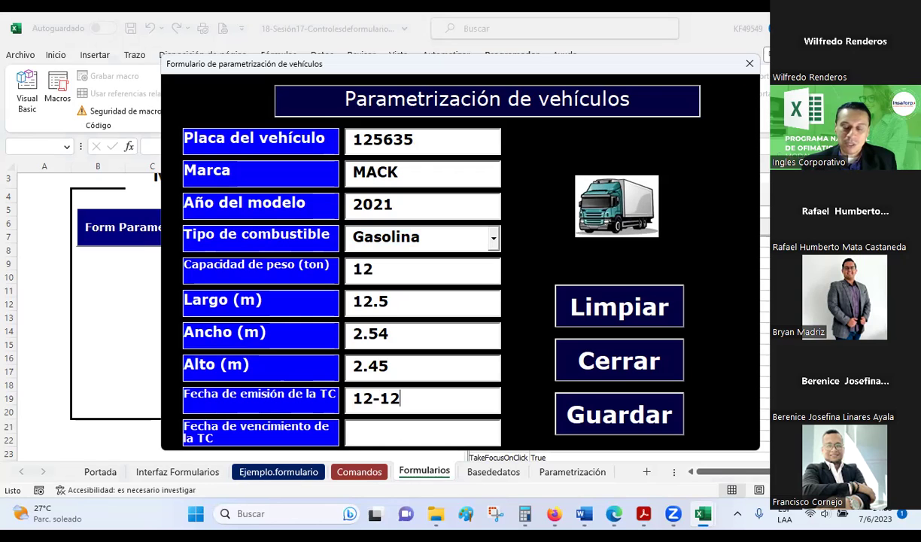
type("2022")
type("12-2023")
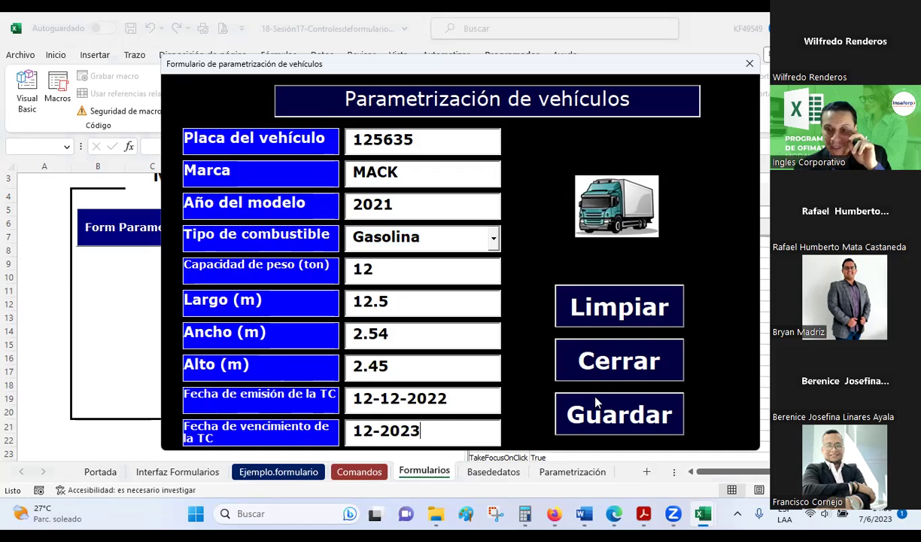
Step: Fix run-time error 424 by changing TextBox10 to TextBox9 on the l6 save line, then resume
left_click(604, 426)
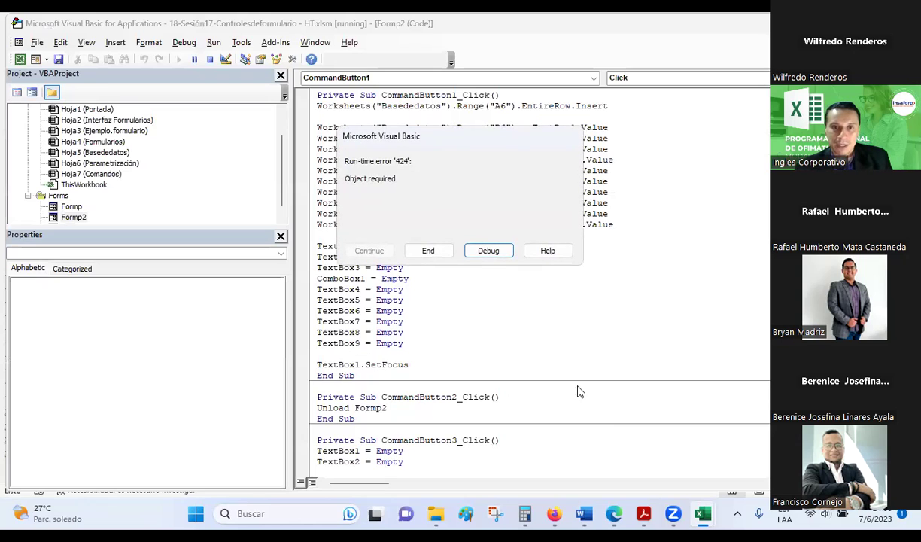
left_click(478, 255)
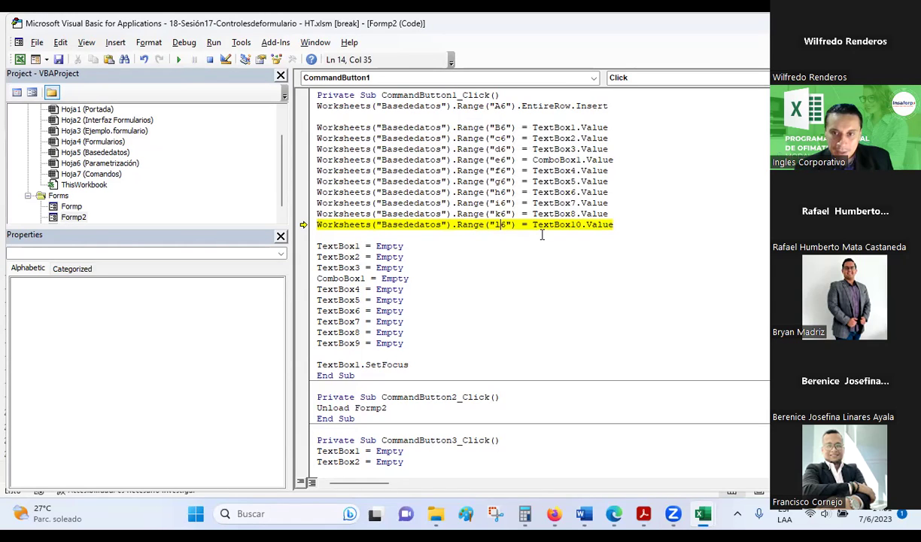
left_click_drag(570, 224, 581, 224)
type("9")
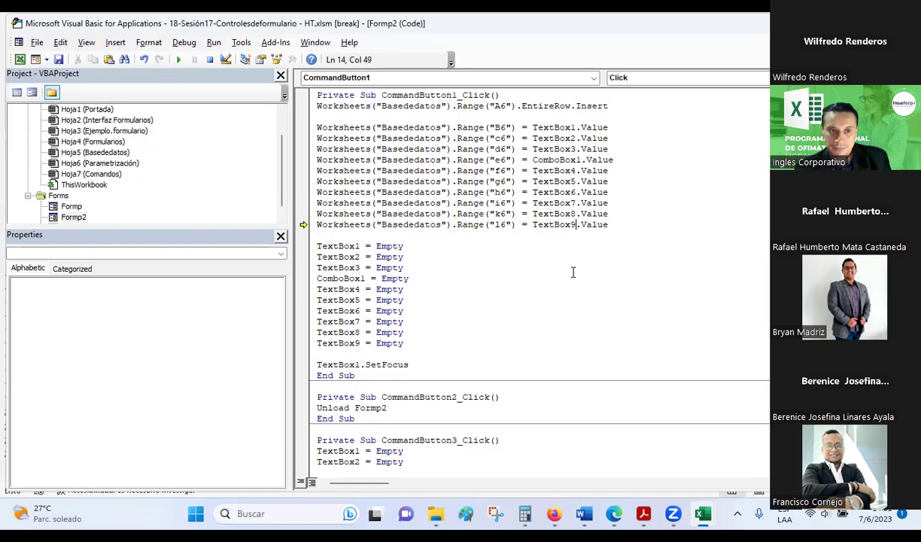
left_click(178, 60)
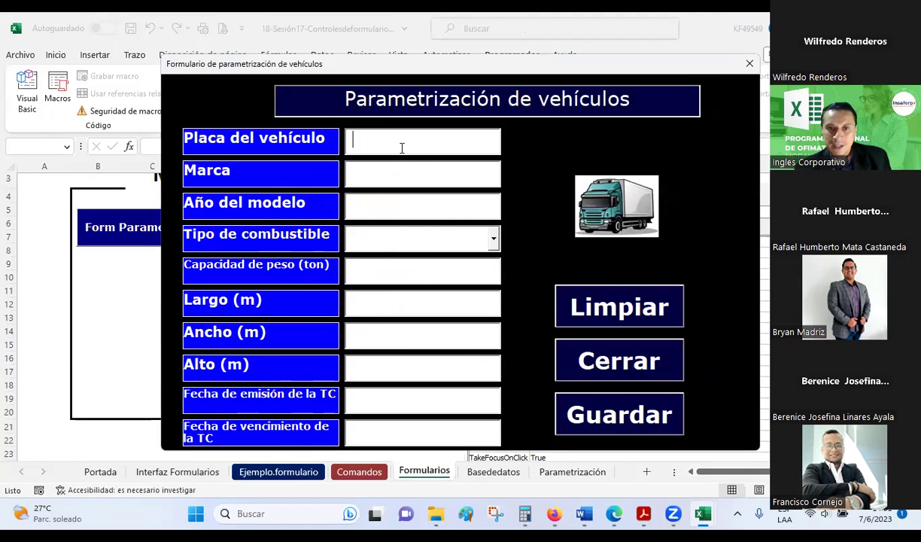
Step: Close the vehicle form and inspect saved row 6: MACK, 2021, Gasolina, 12.00 Ton, 77.79 m³
left_click(620, 361)
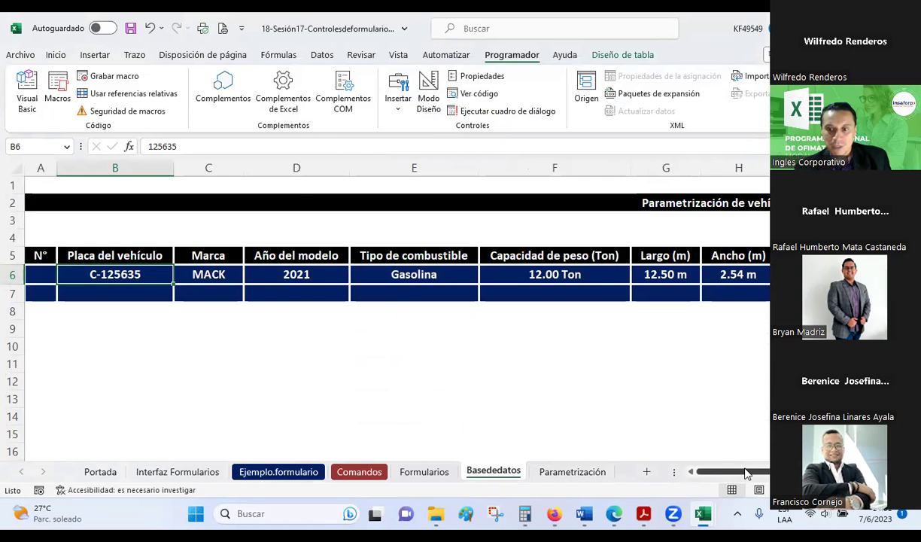
left_click_drag(745, 472, 760, 472)
mouse_move(745, 275)
left_mouse_down()
mouse_move(502, 304)
mouse_move(5, 279)
left_mouse_up()
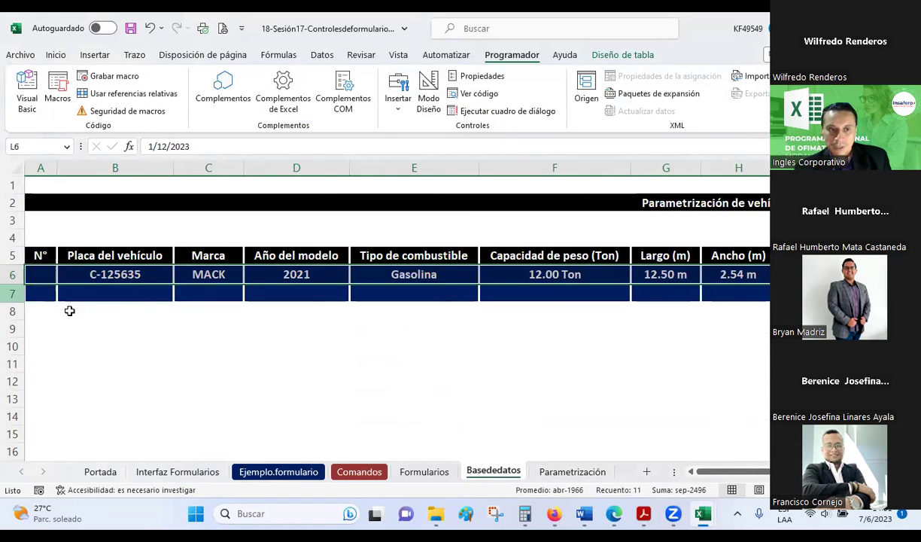
left_click(68, 310)
left_click(41, 273)
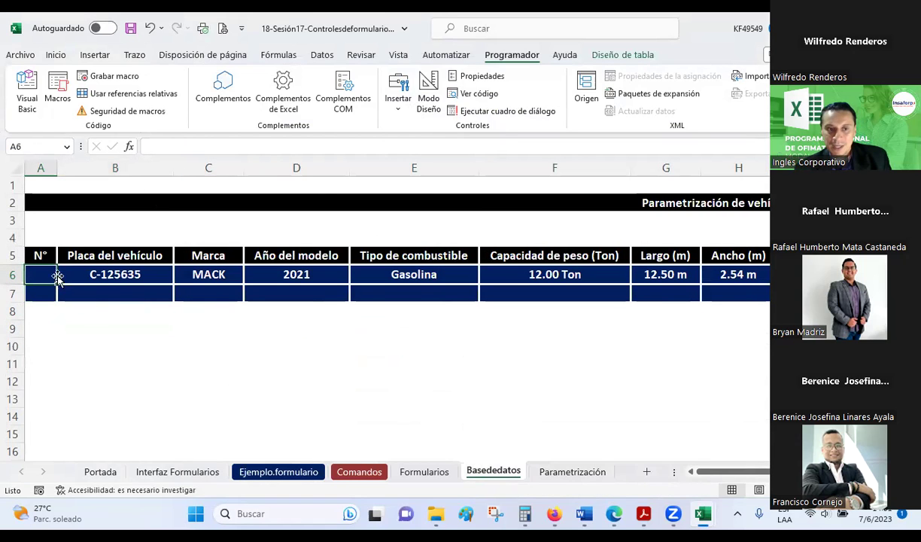
Step: Reopen Formp2's CommandButton1_Click code in the VBA editor and select the whole procedure
mouse_move(699, 516)
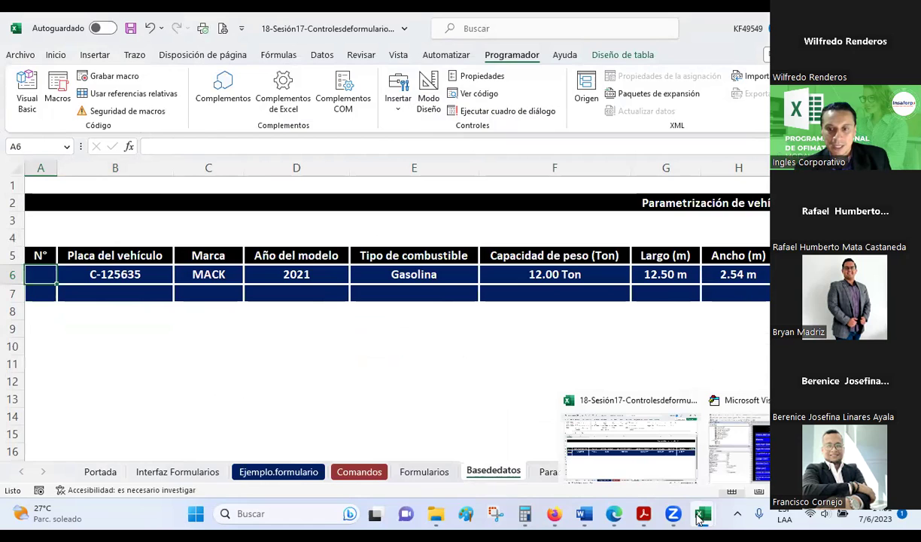
left_click(698, 429)
double_click(698, 429)
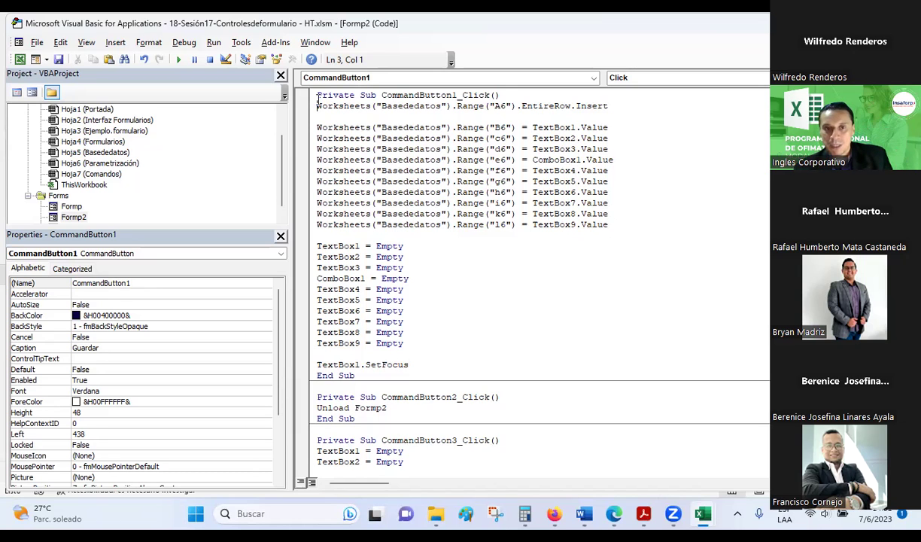
left_click_drag(317, 100, 431, 380)
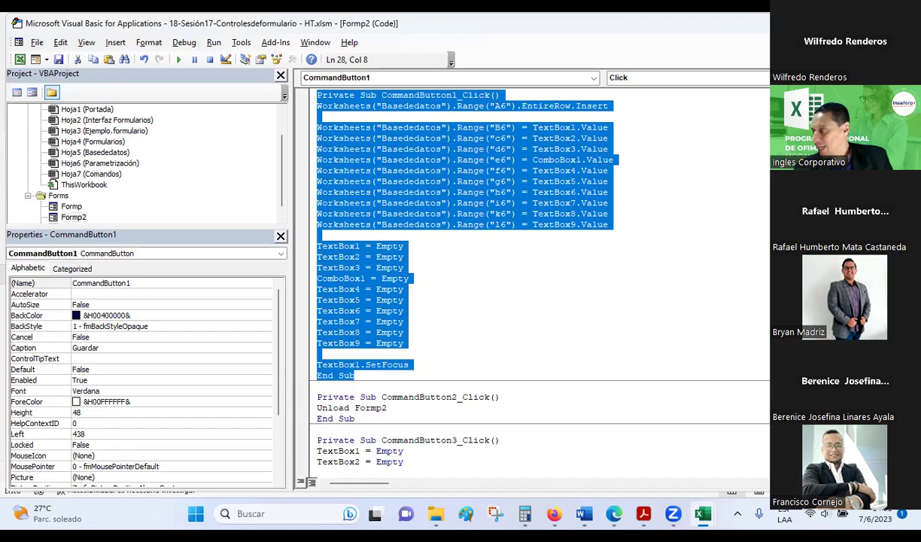
key("alt+Tab")
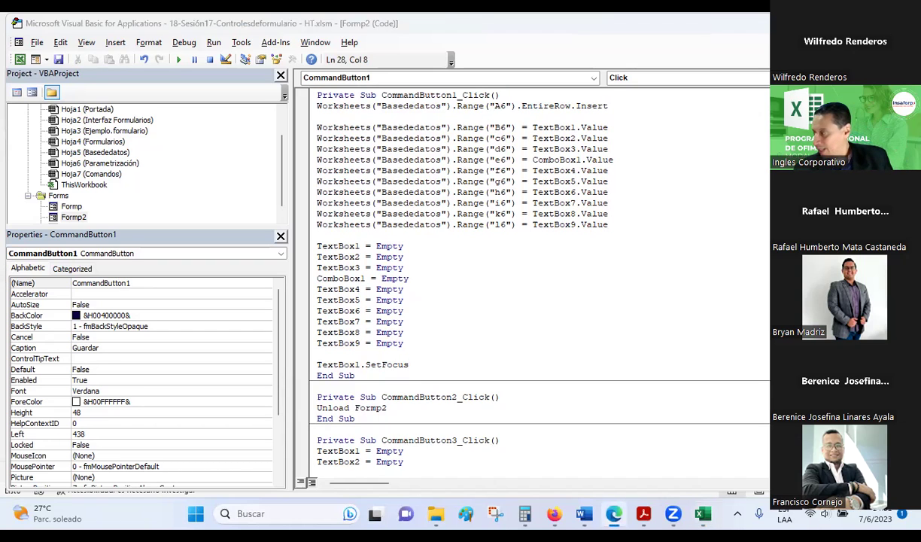